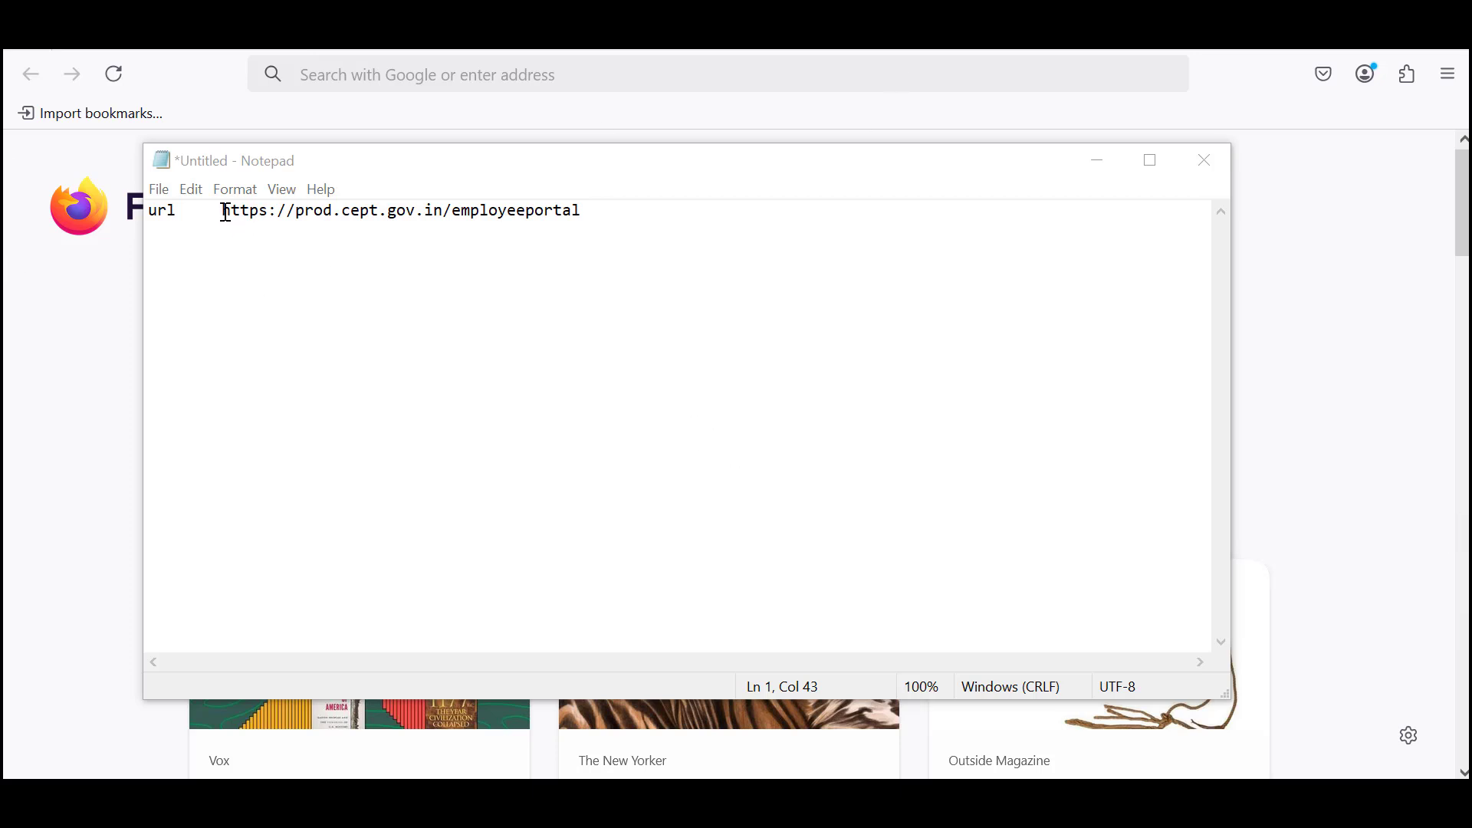
{"action": "left_click_drag", "start_coordinate": [222, 211], "coordinate": [601, 210]}
{"action": "key", "text": "ctrl+c"}
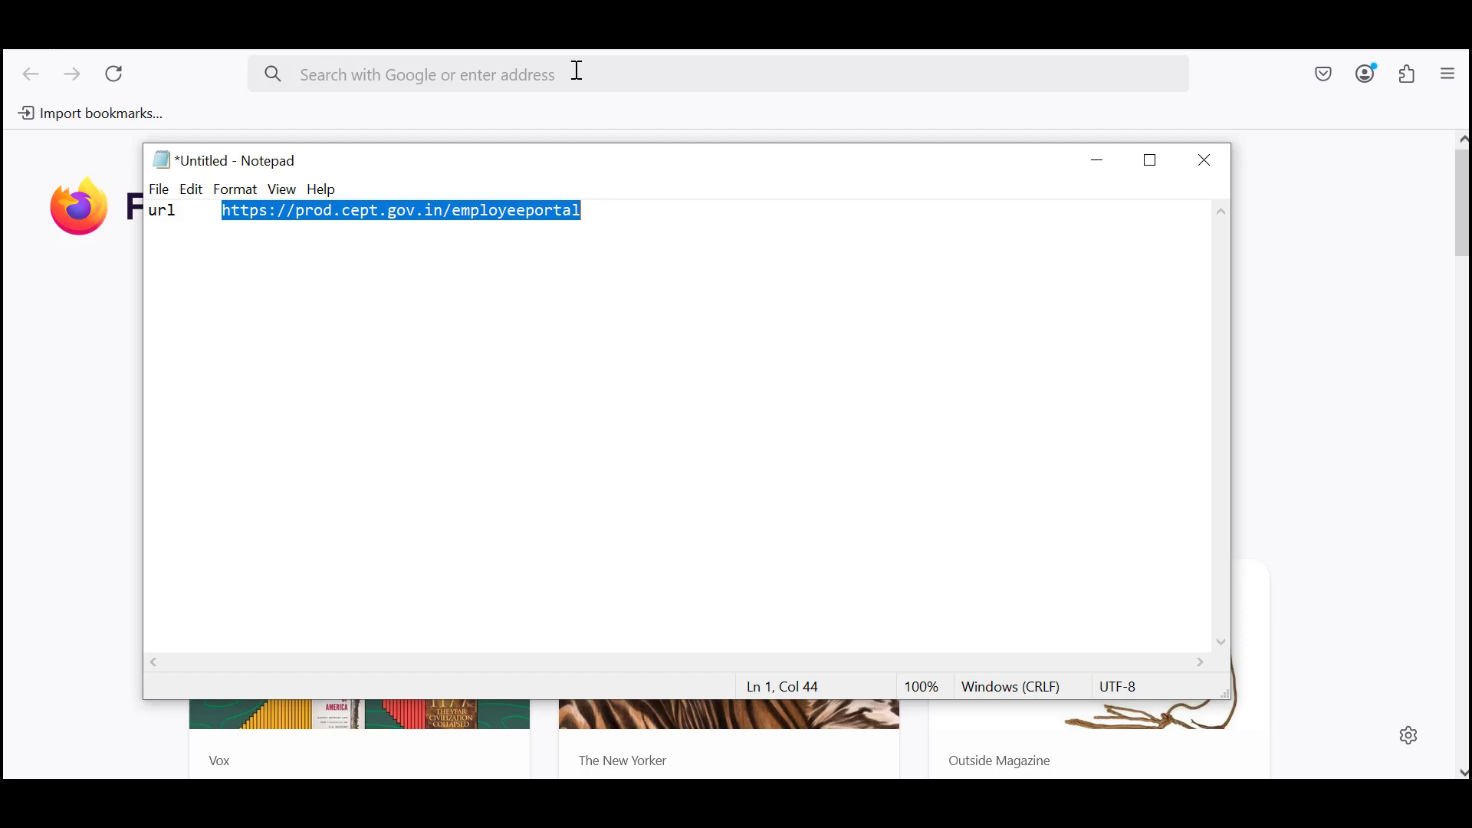
{"action": "left_click", "coordinate": [578, 70]}
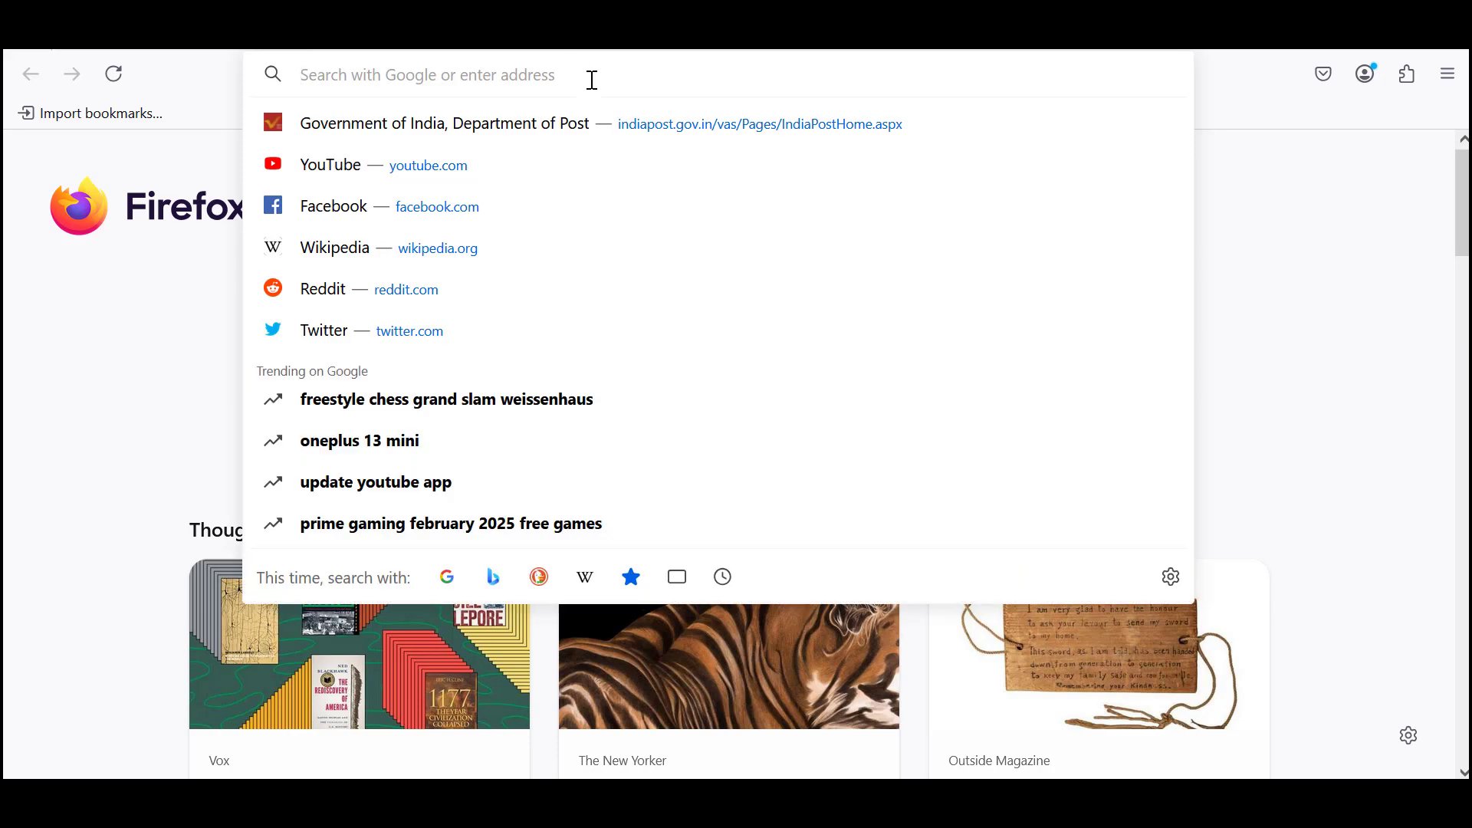
{"action": "key", "text": "ctrl+v"}
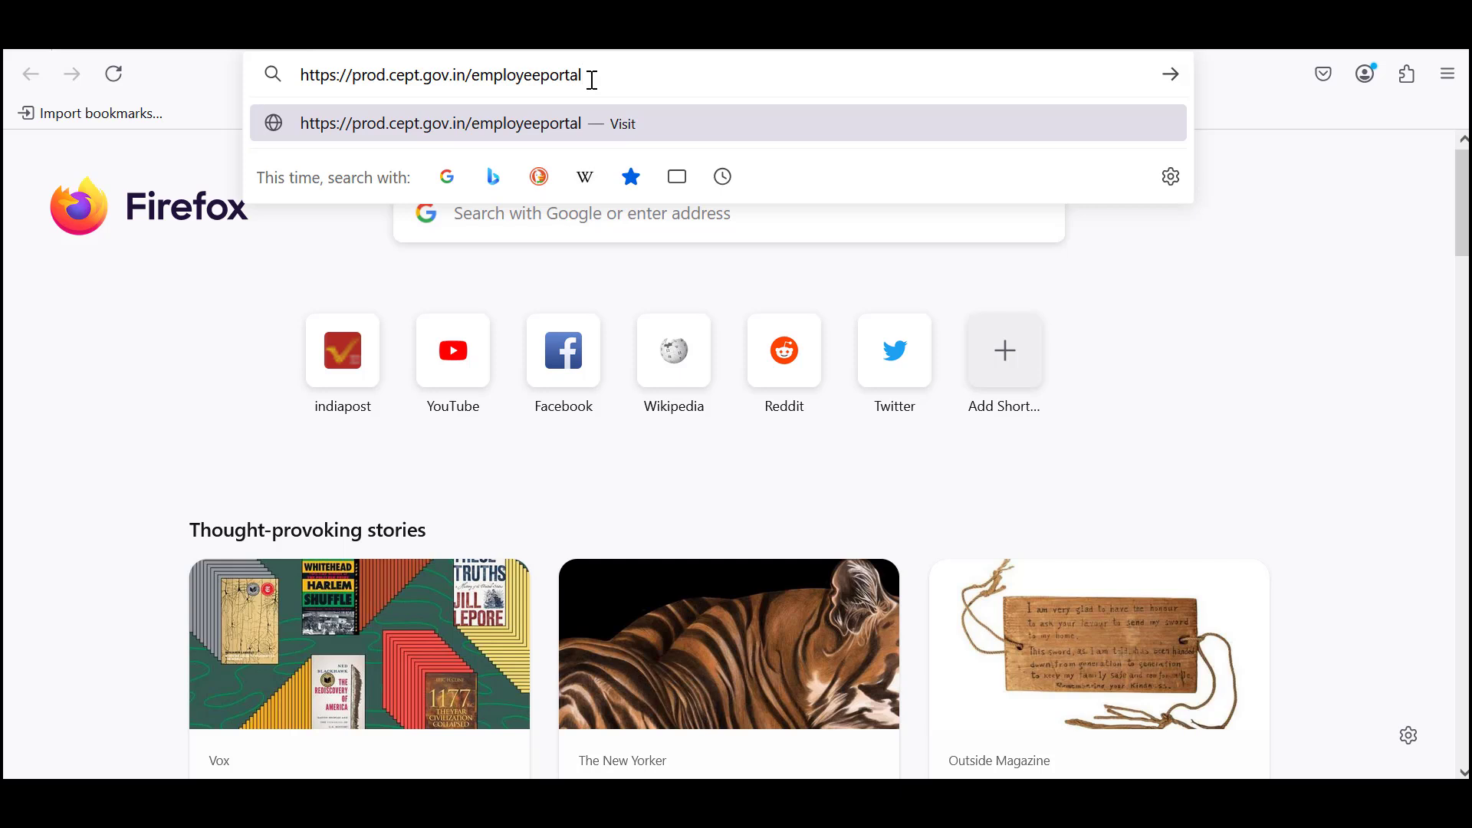
{"action": "key", "text": "Return"}
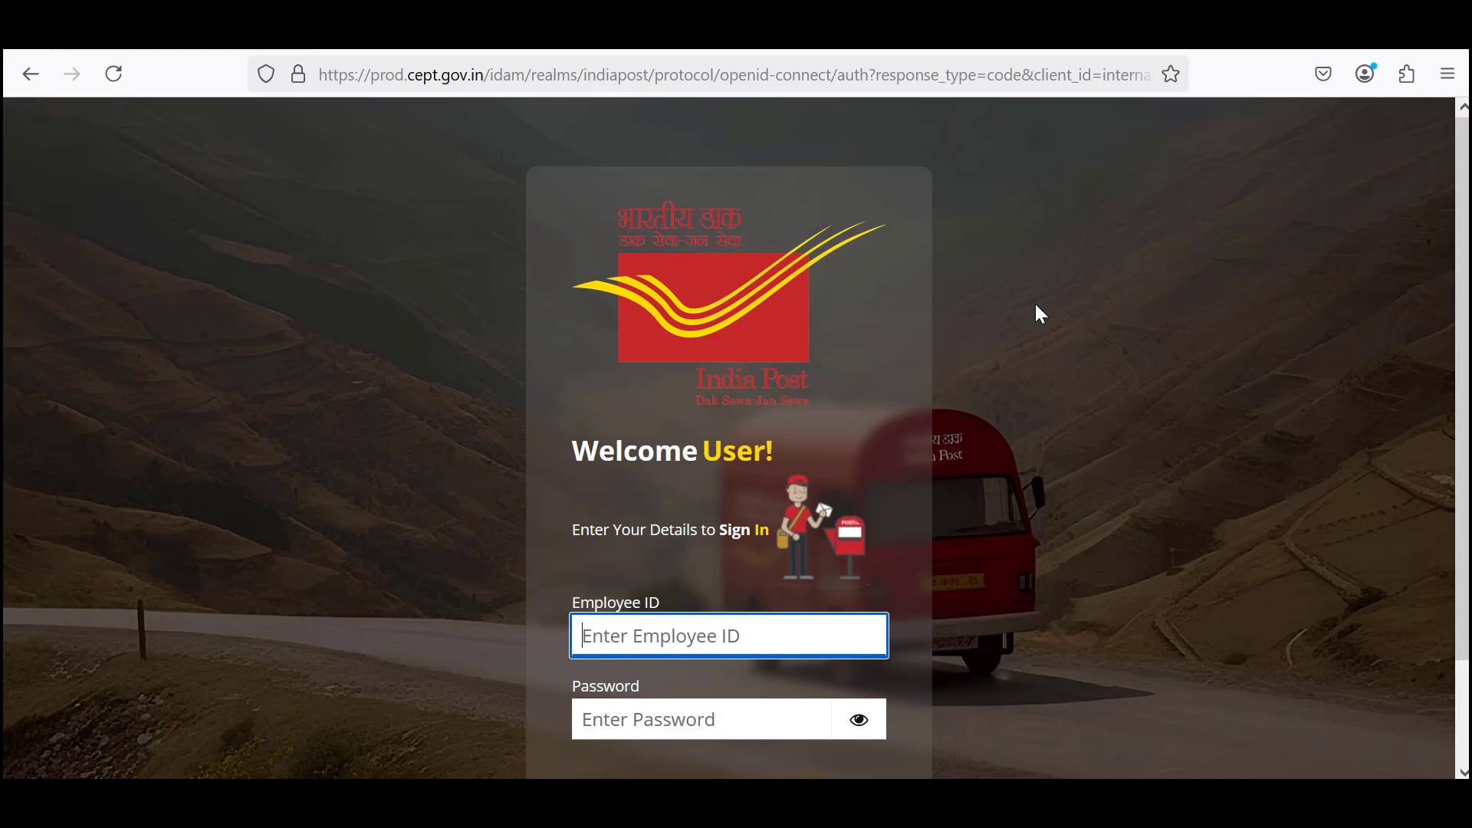
{"action": "scroll", "coordinate": [621, 623], "scroll_direction": "down", "scroll_amount": 3}
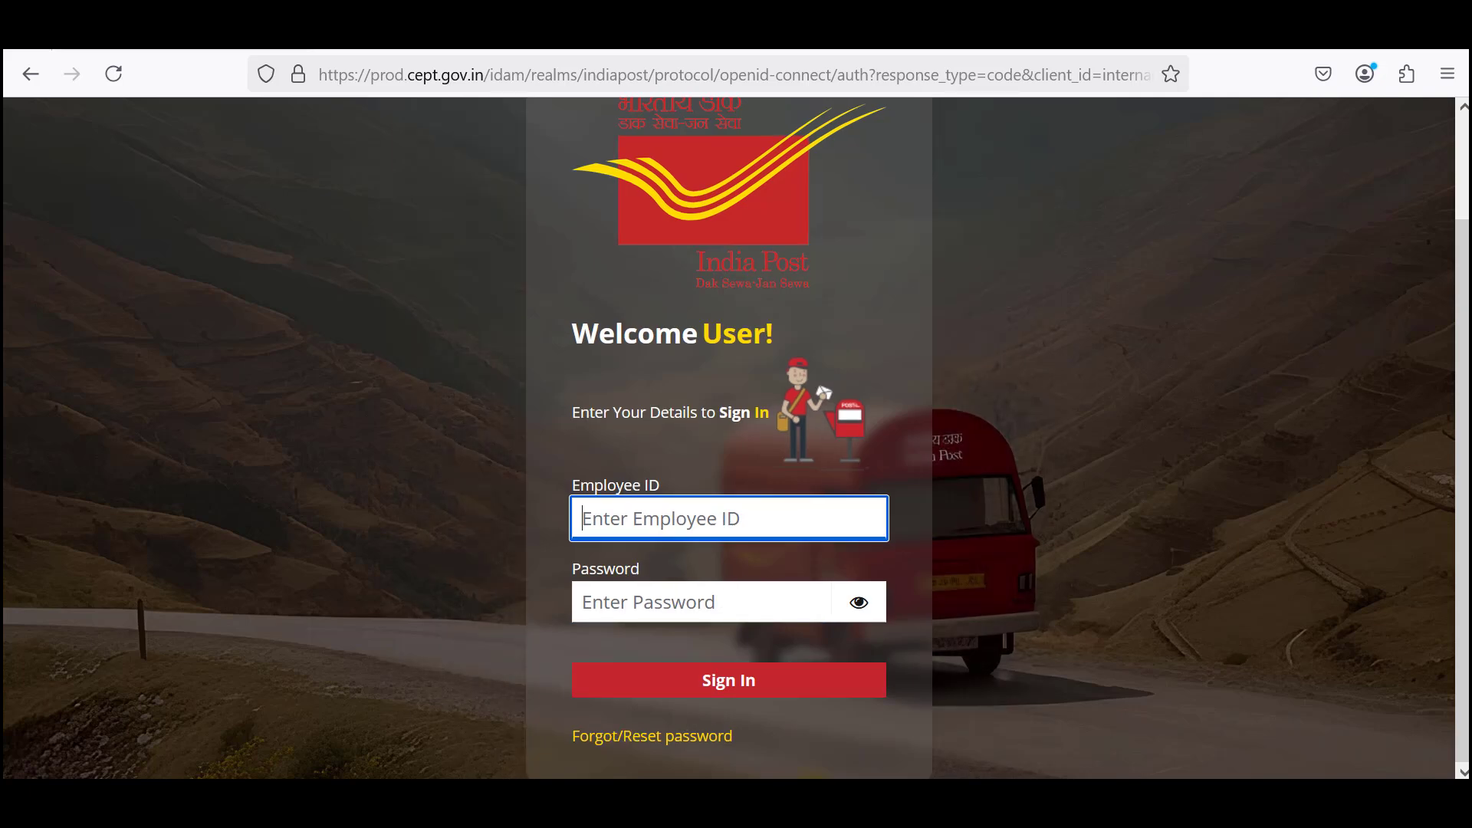
{"action": "key", "text": "alt+Tab"}
Add a 'Default Password' line with the default password, copy it, and minimize Notepad.
{"action": "left_click", "coordinate": [718, 521]}
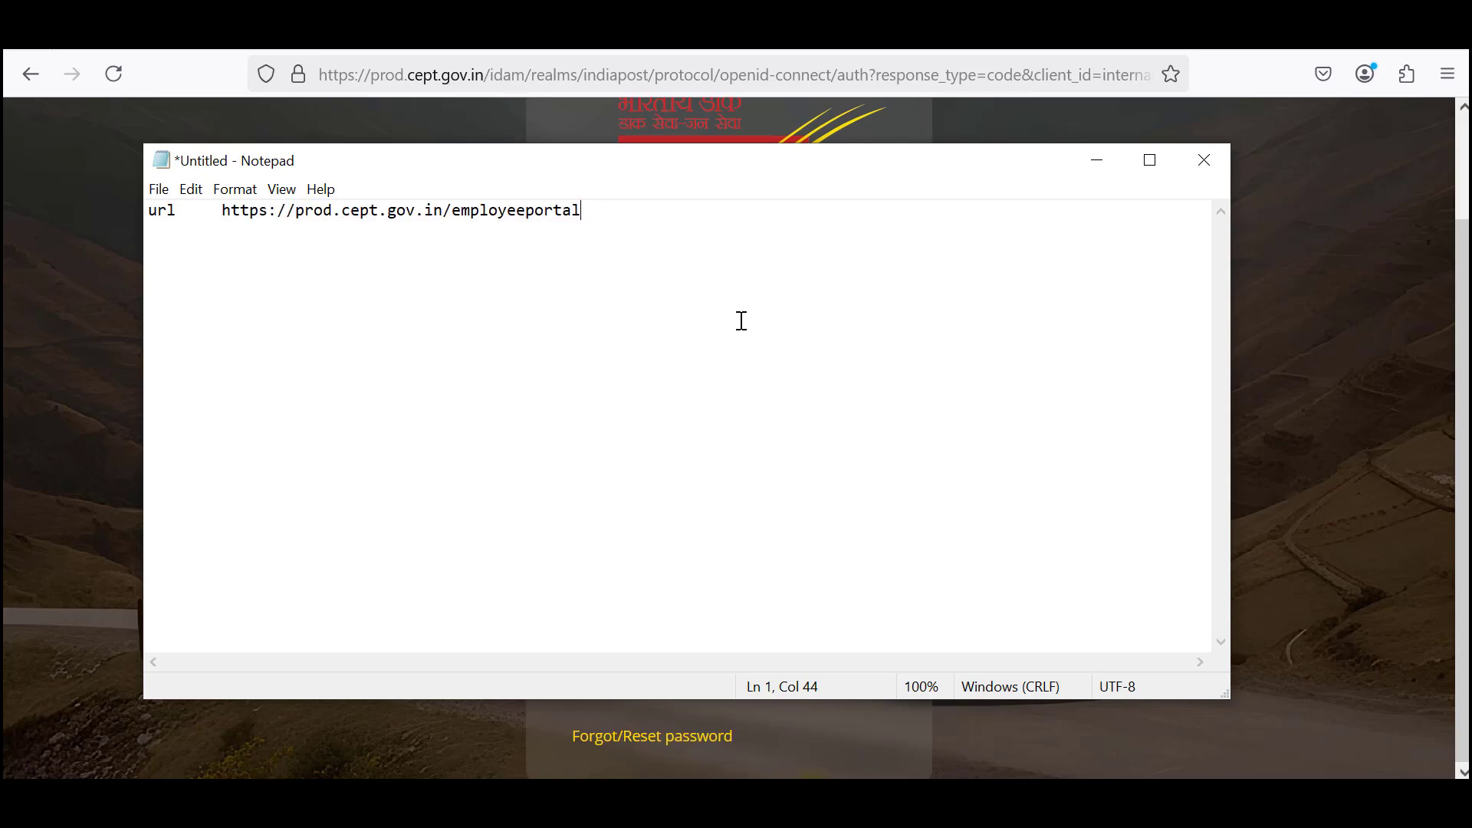
{"action": "key", "text": "Return"}
{"action": "type", "text": "Default Password"}
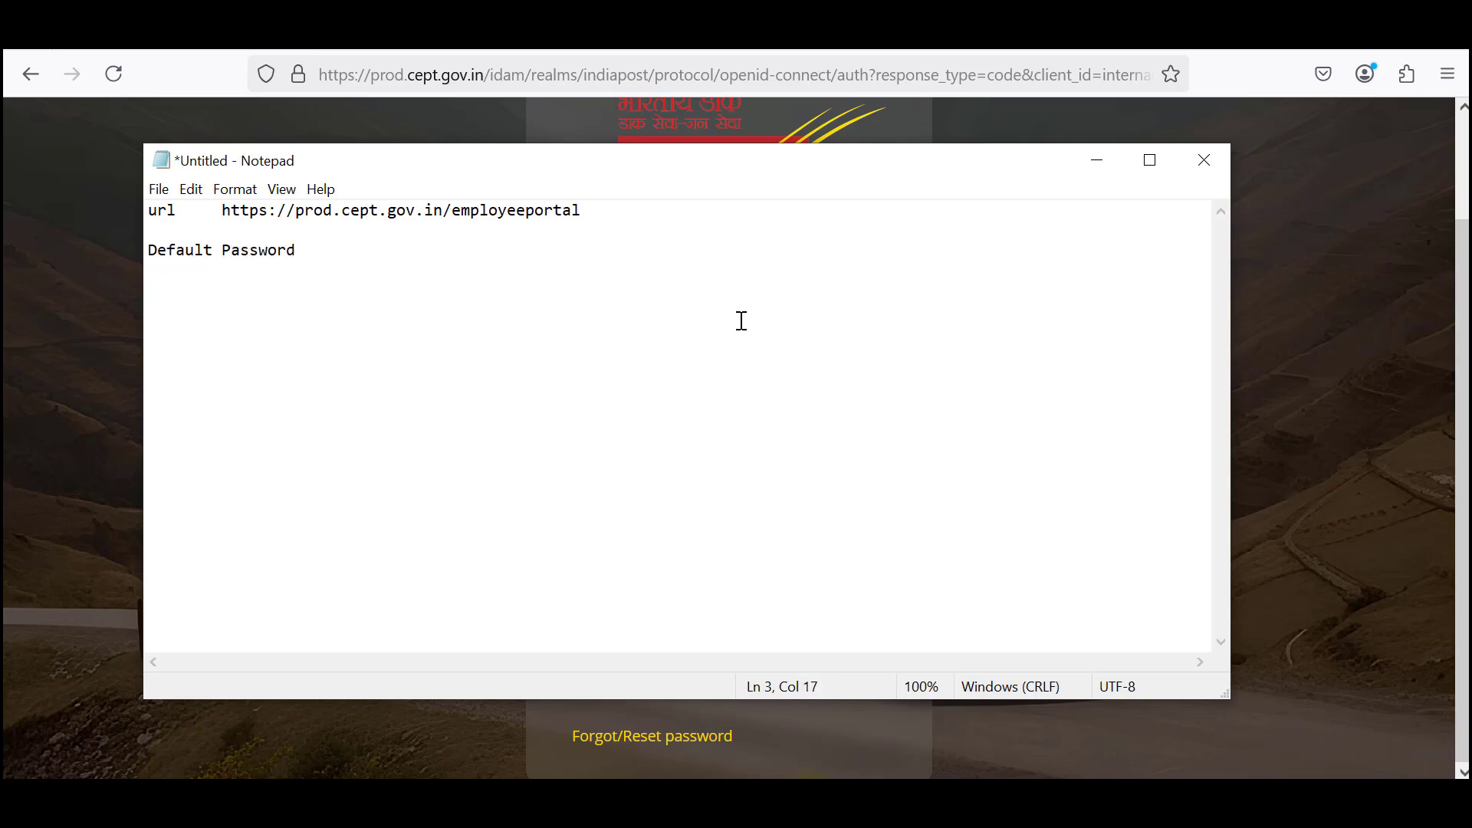
{"action": "key", "text": "Tab"}
{"action": "type", "text": "Est@1234"}
{"action": "left_click_drag", "start_coordinate": [368, 250], "coordinate": [448, 247]}
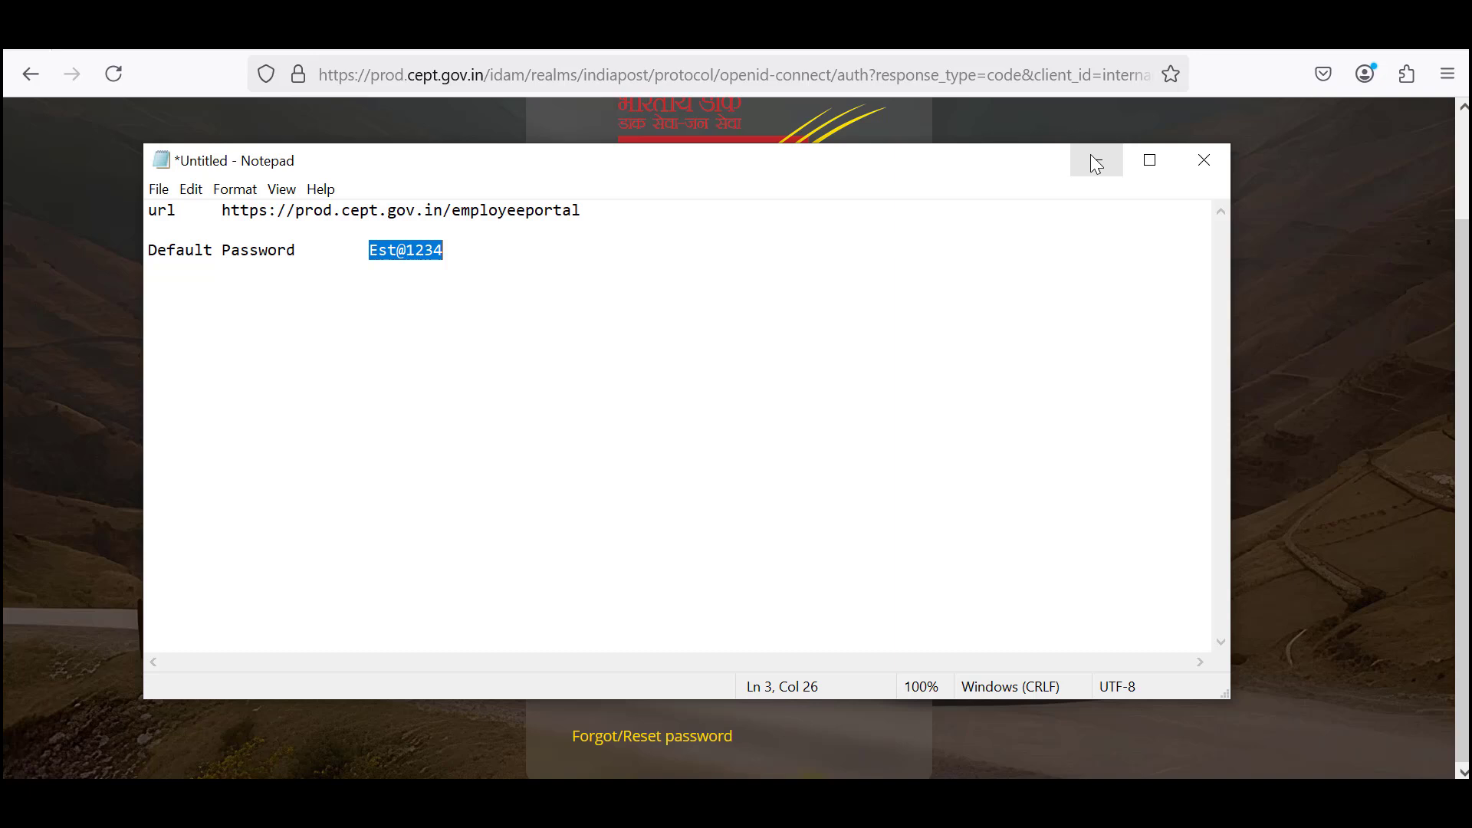
{"action": "left_click", "coordinate": [1097, 164]}
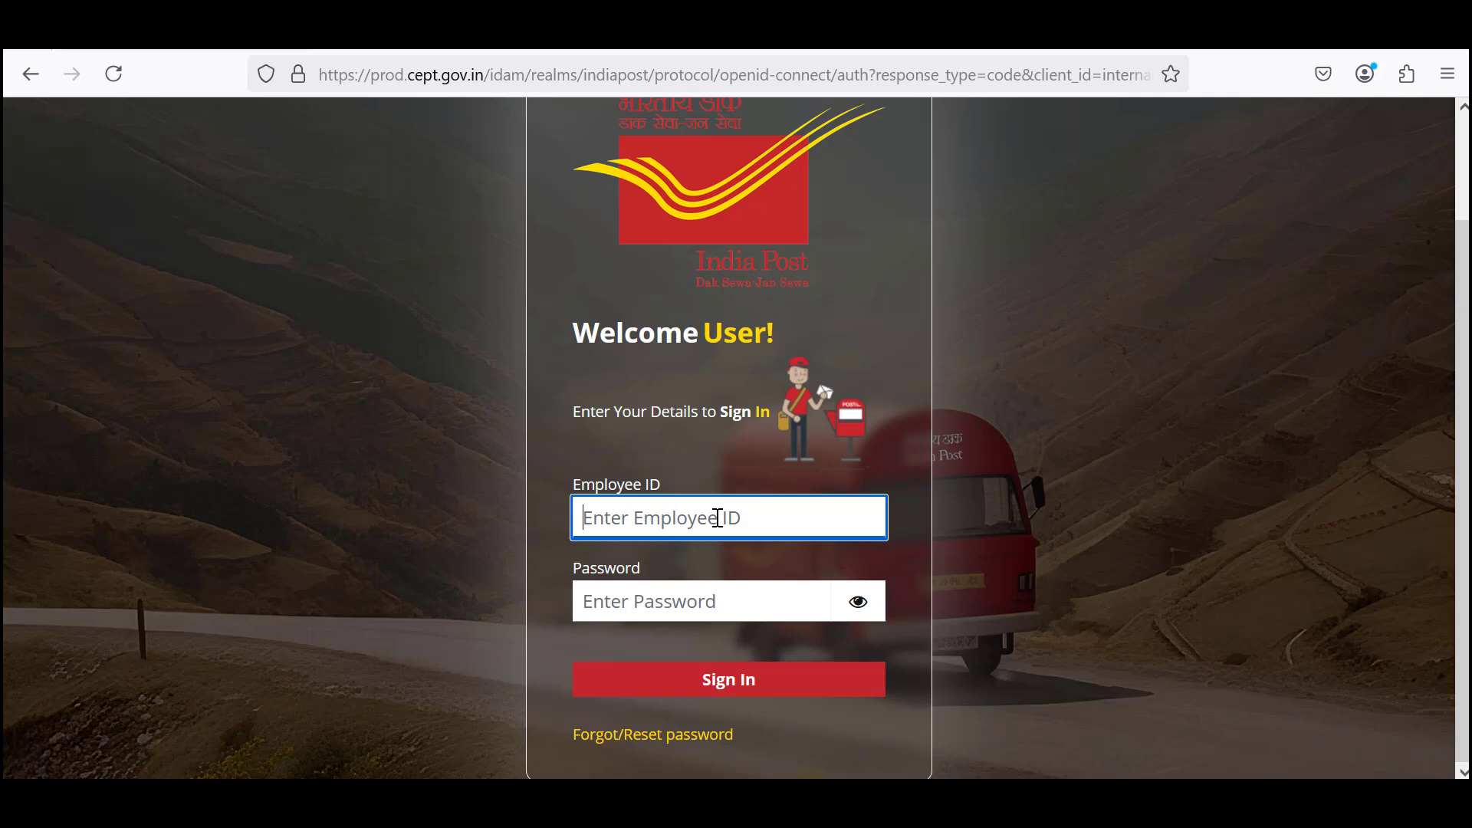
Enter the Employee ID and the copied password, then sign in to the portal.
{"action": "type", "text": "5"}
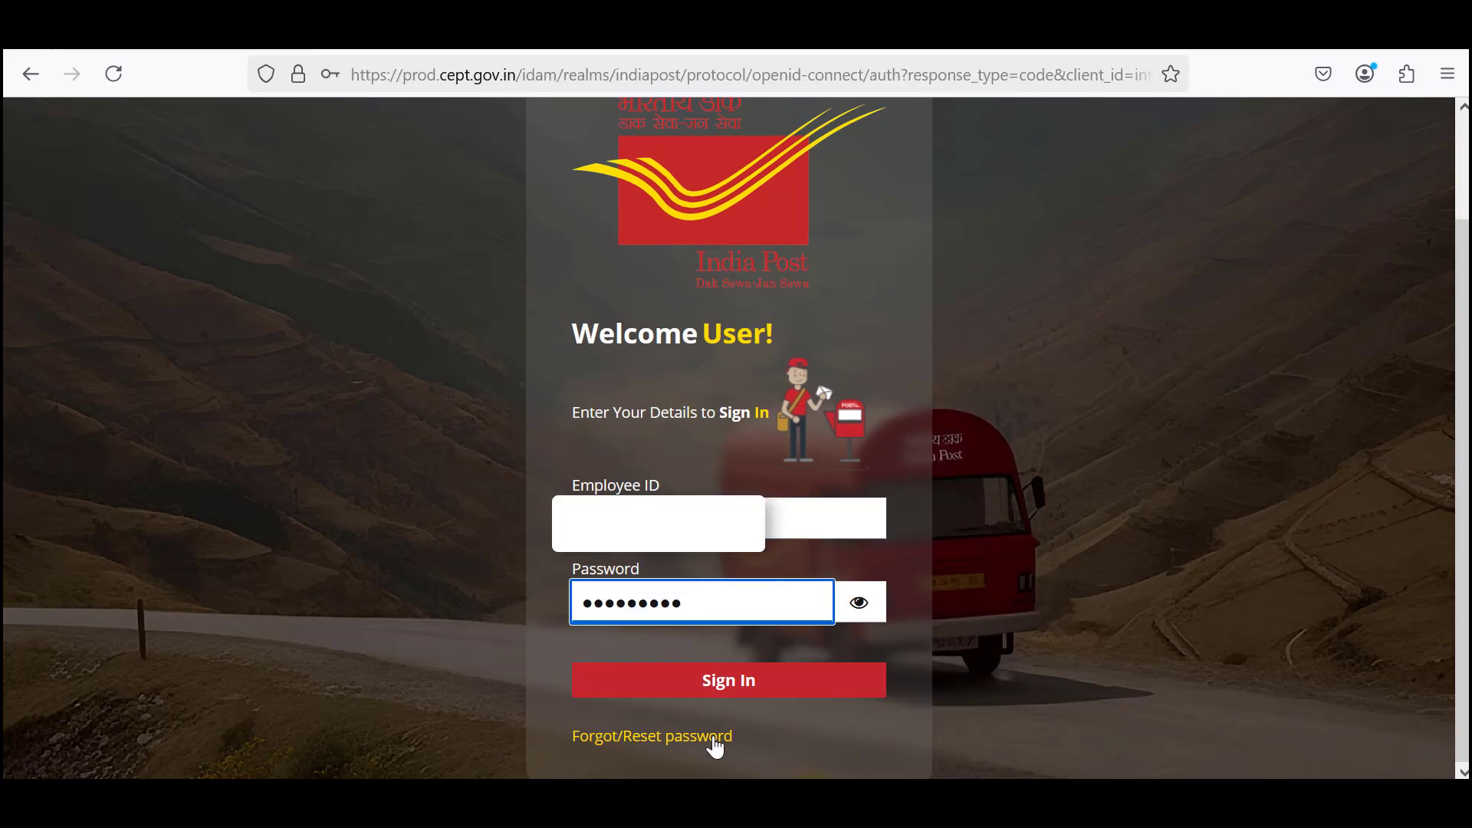
{"action": "left_click", "coordinate": [732, 688]}
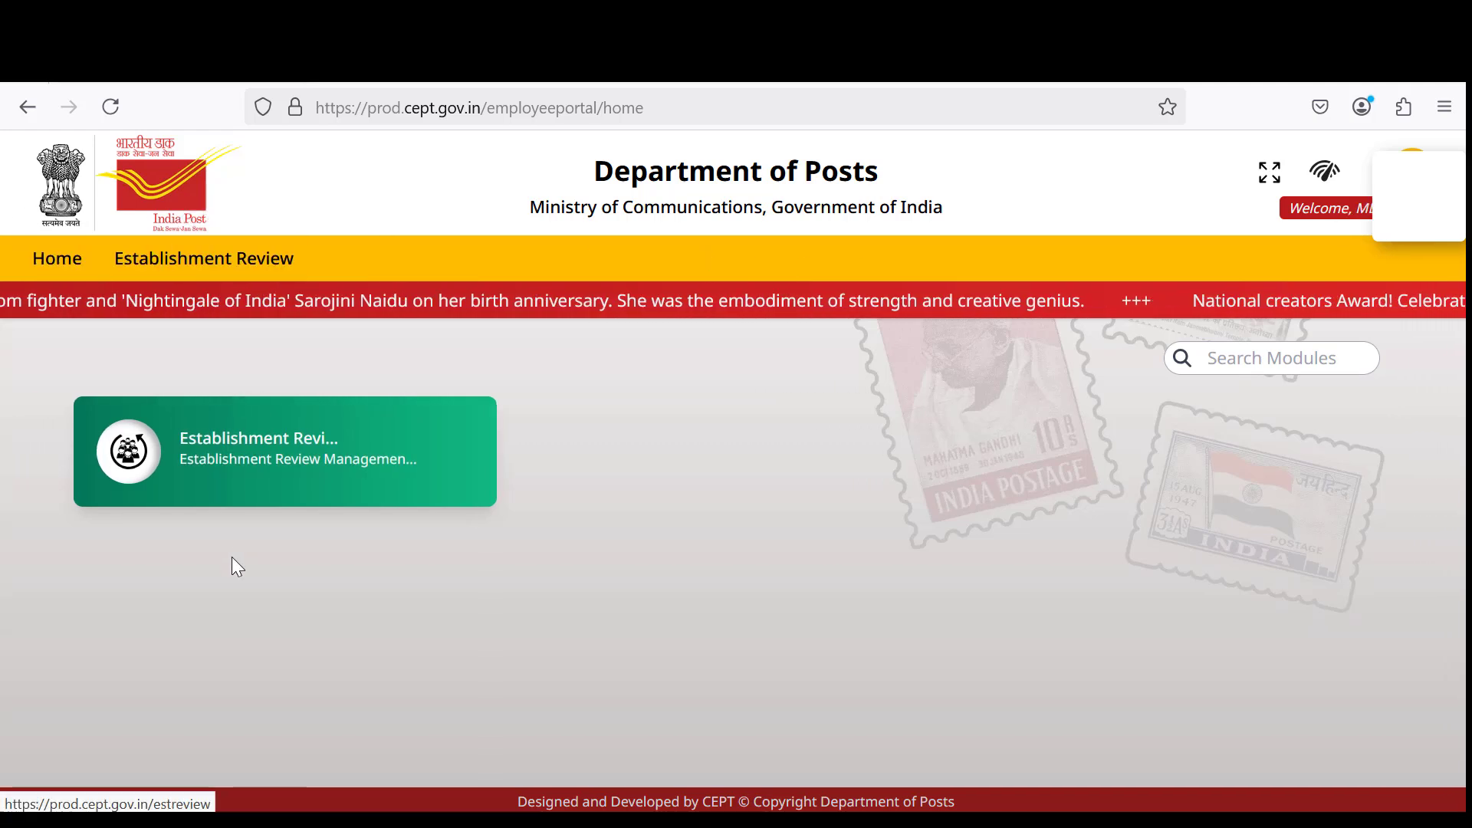
Go to Establishment Review, then Establishment Data Entry, then Data Entry.
{"action": "left_click", "coordinate": [298, 449]}
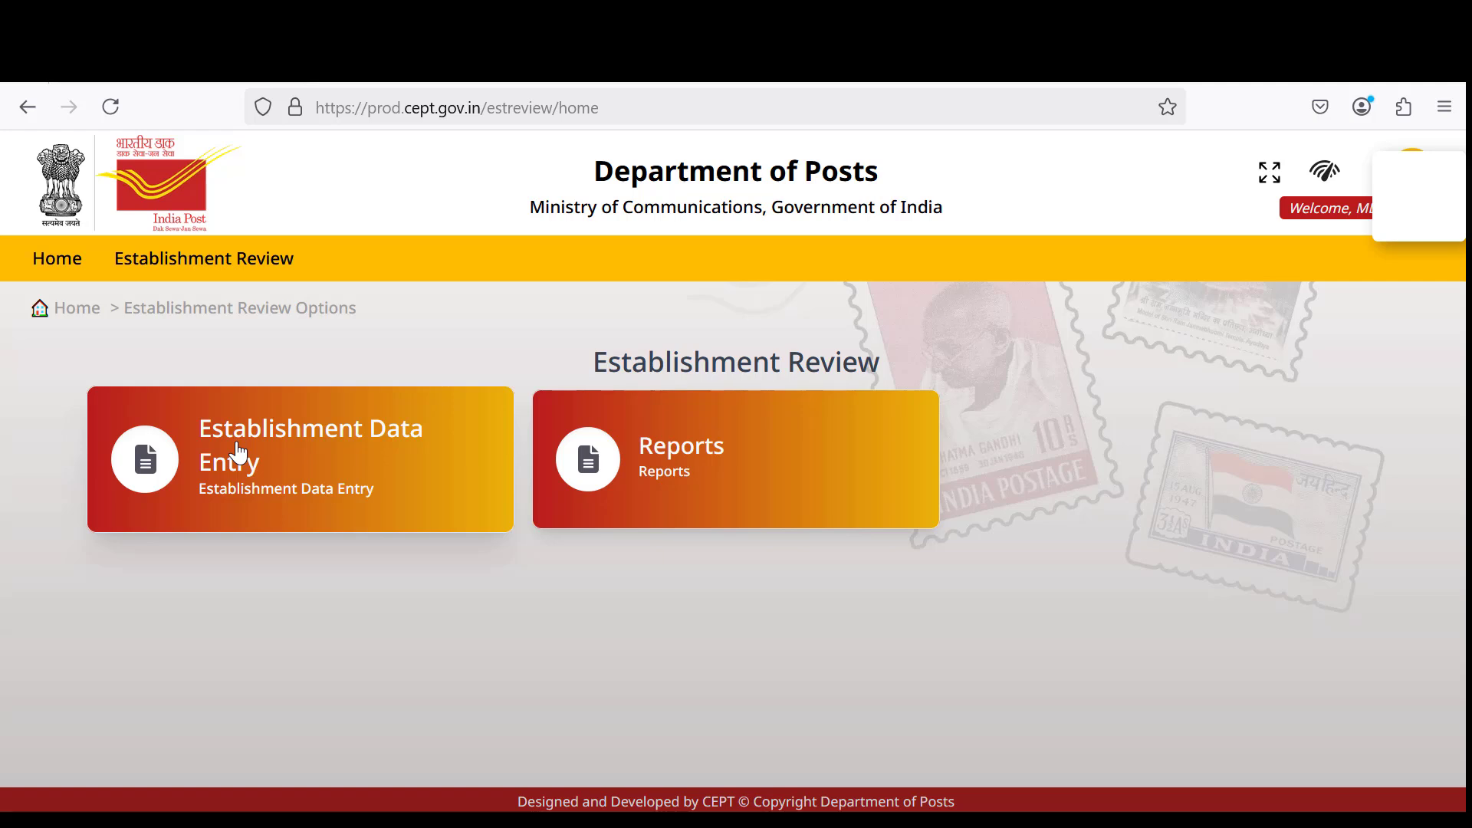
{"action": "left_click", "coordinate": [237, 452]}
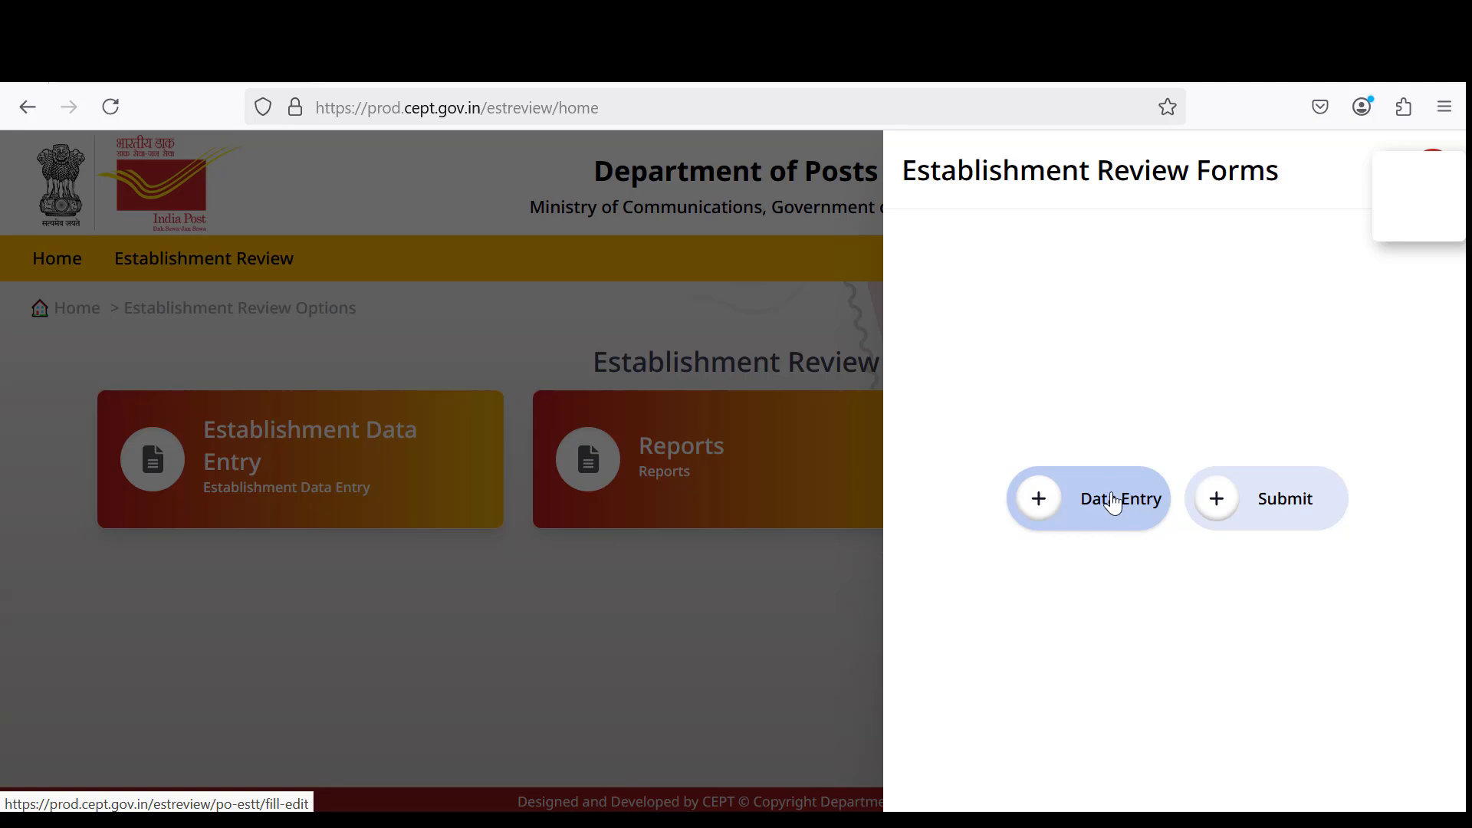
{"action": "left_click", "coordinate": [1114, 502]}
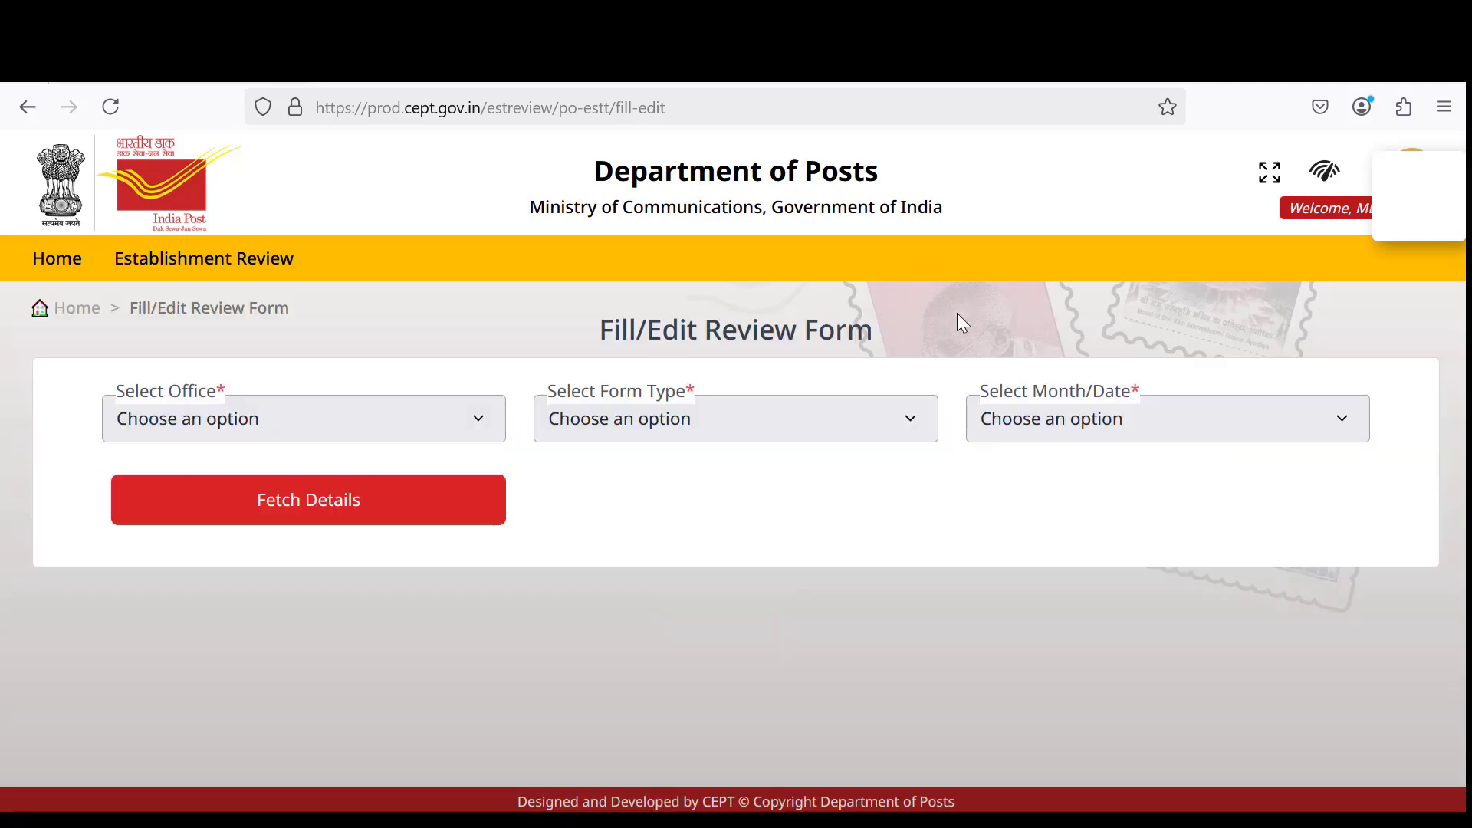
Choose the review office, form type Est-2 and month Feb-2024.
{"action": "left_click", "coordinate": [414, 421]}
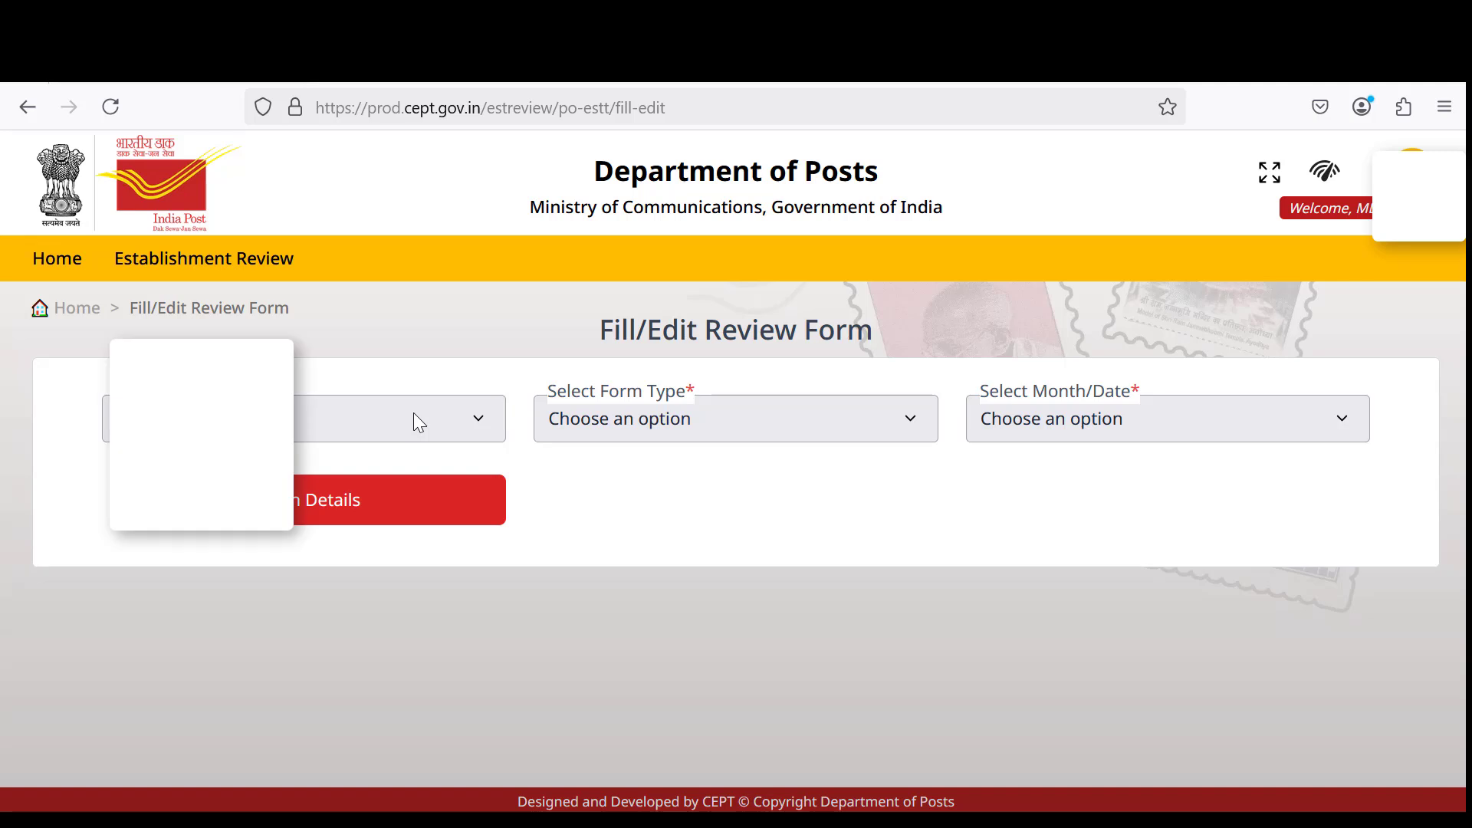
{"action": "left_click", "coordinate": [354, 508]}
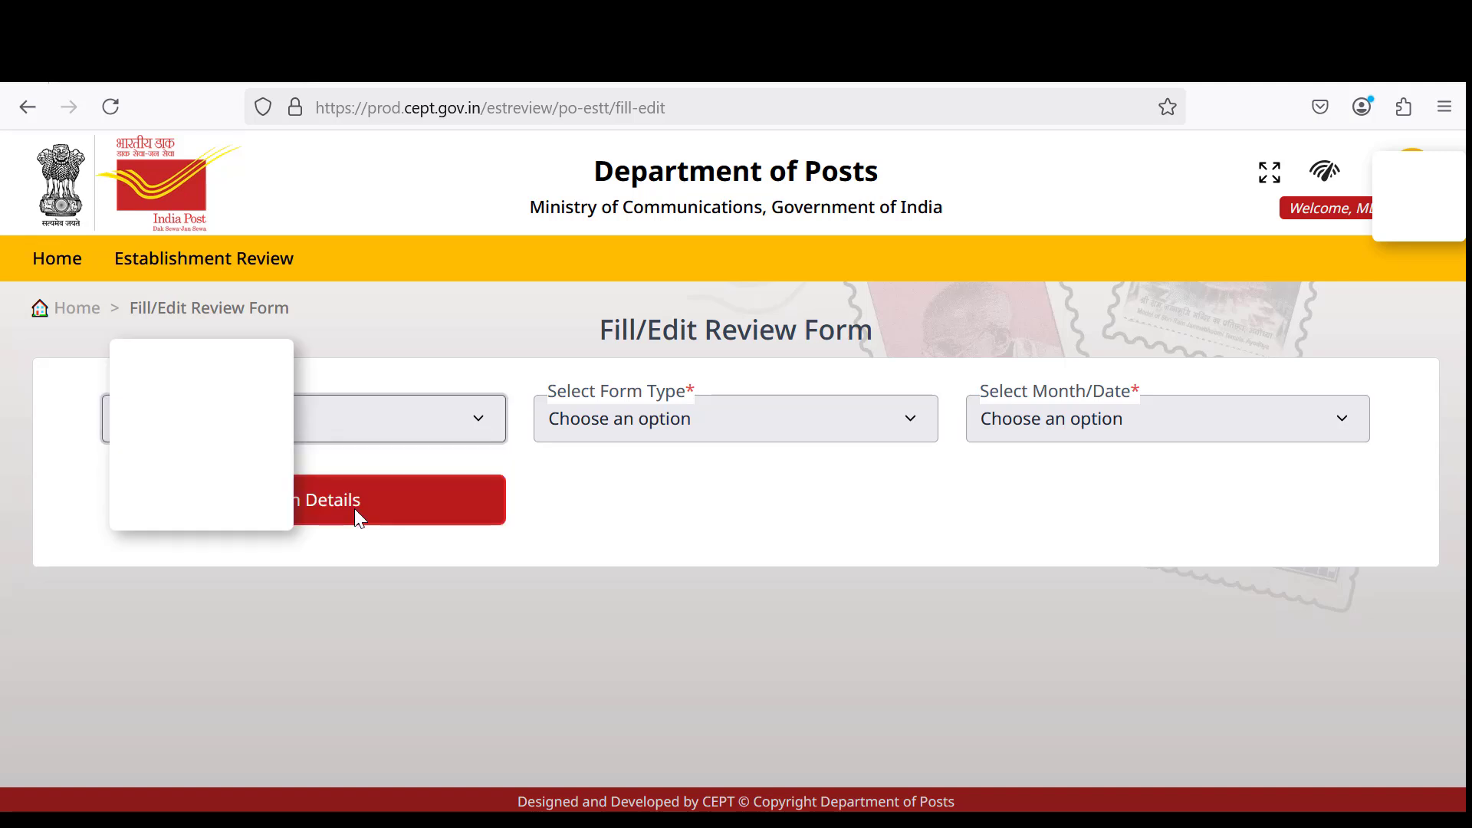
{"action": "left_click", "coordinate": [711, 419]}
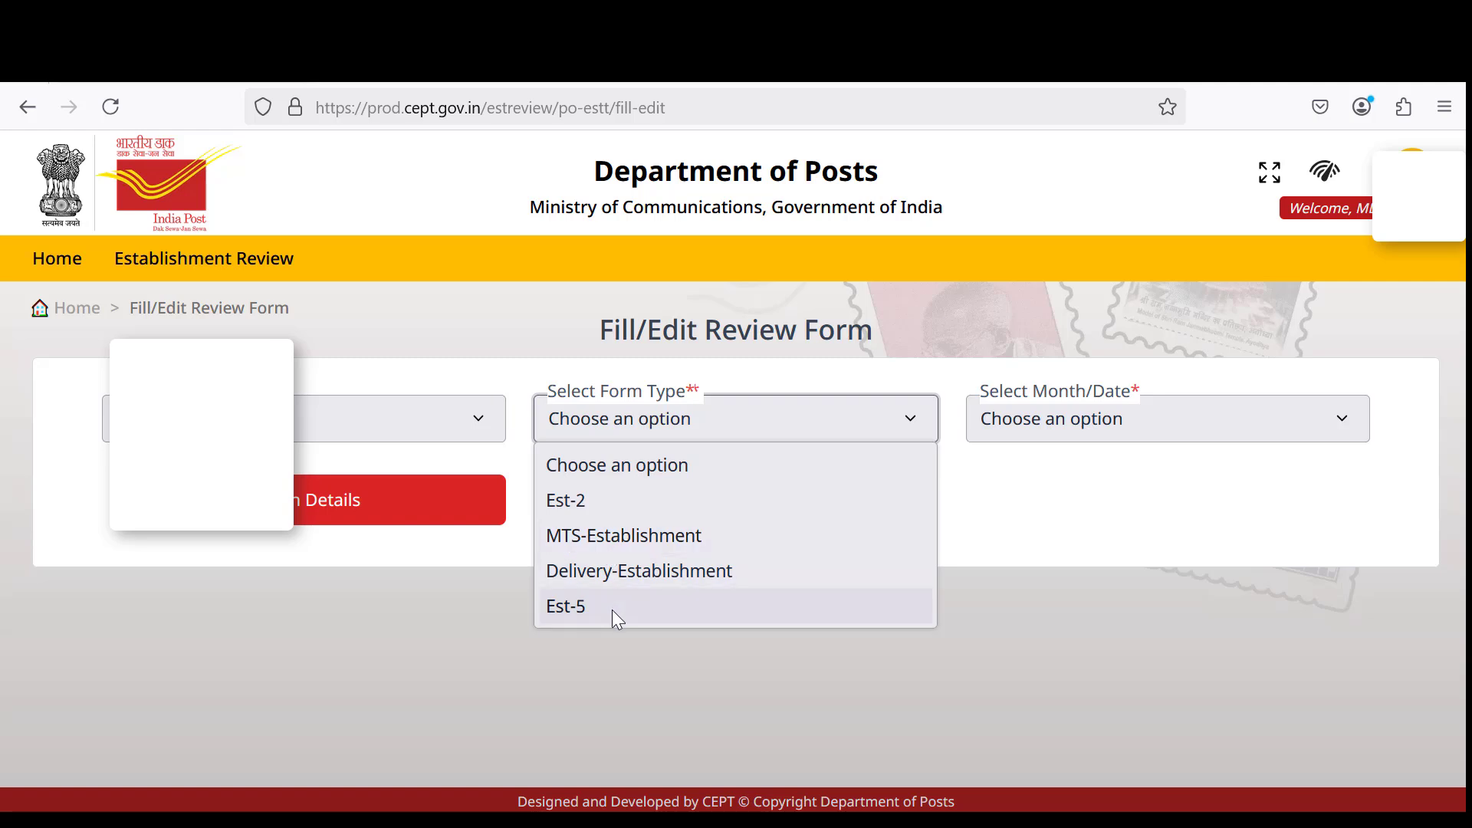
{"action": "left_click", "coordinate": [641, 498]}
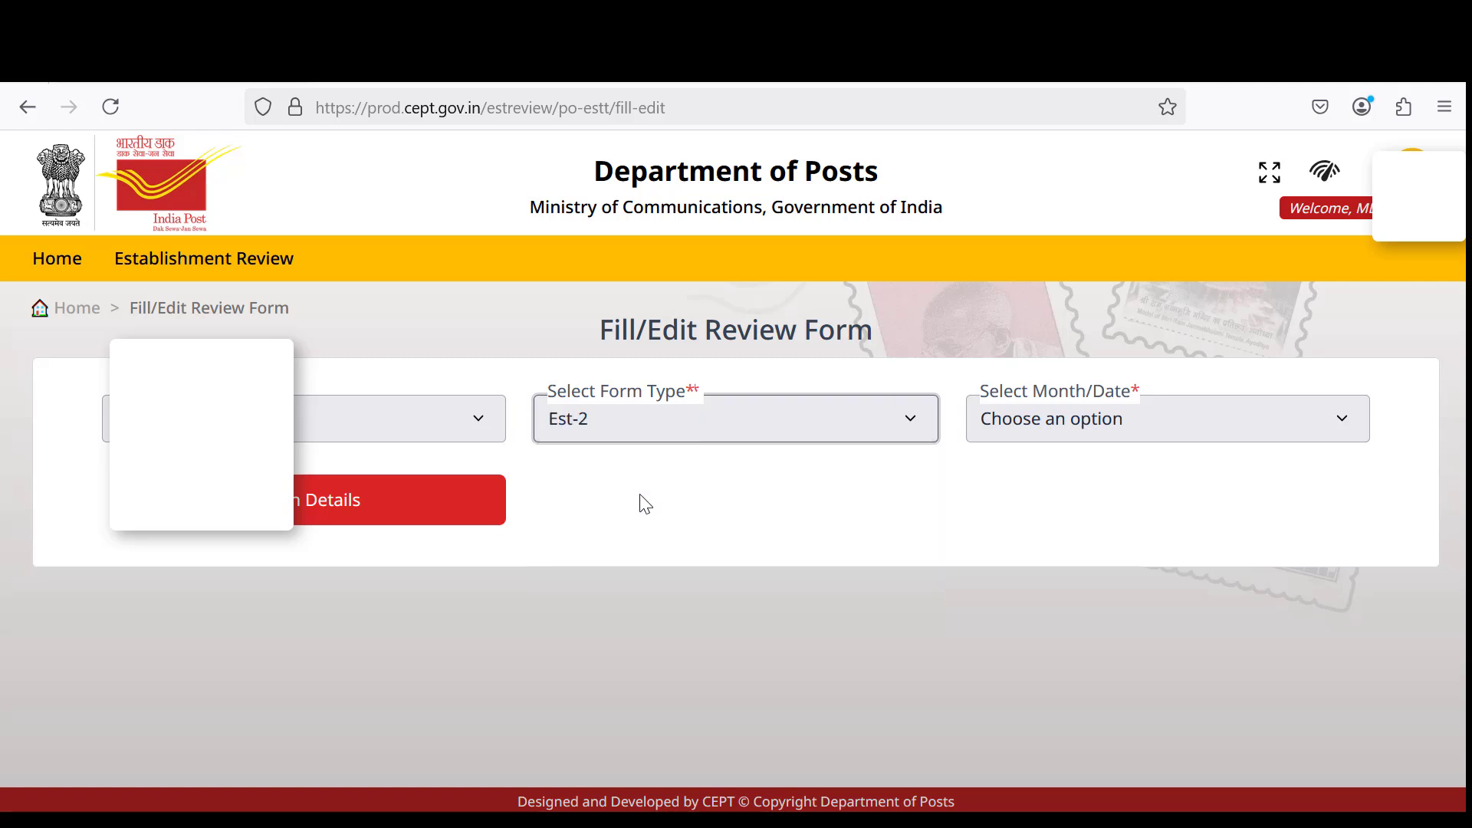
{"action": "left_click", "coordinate": [1010, 433]}
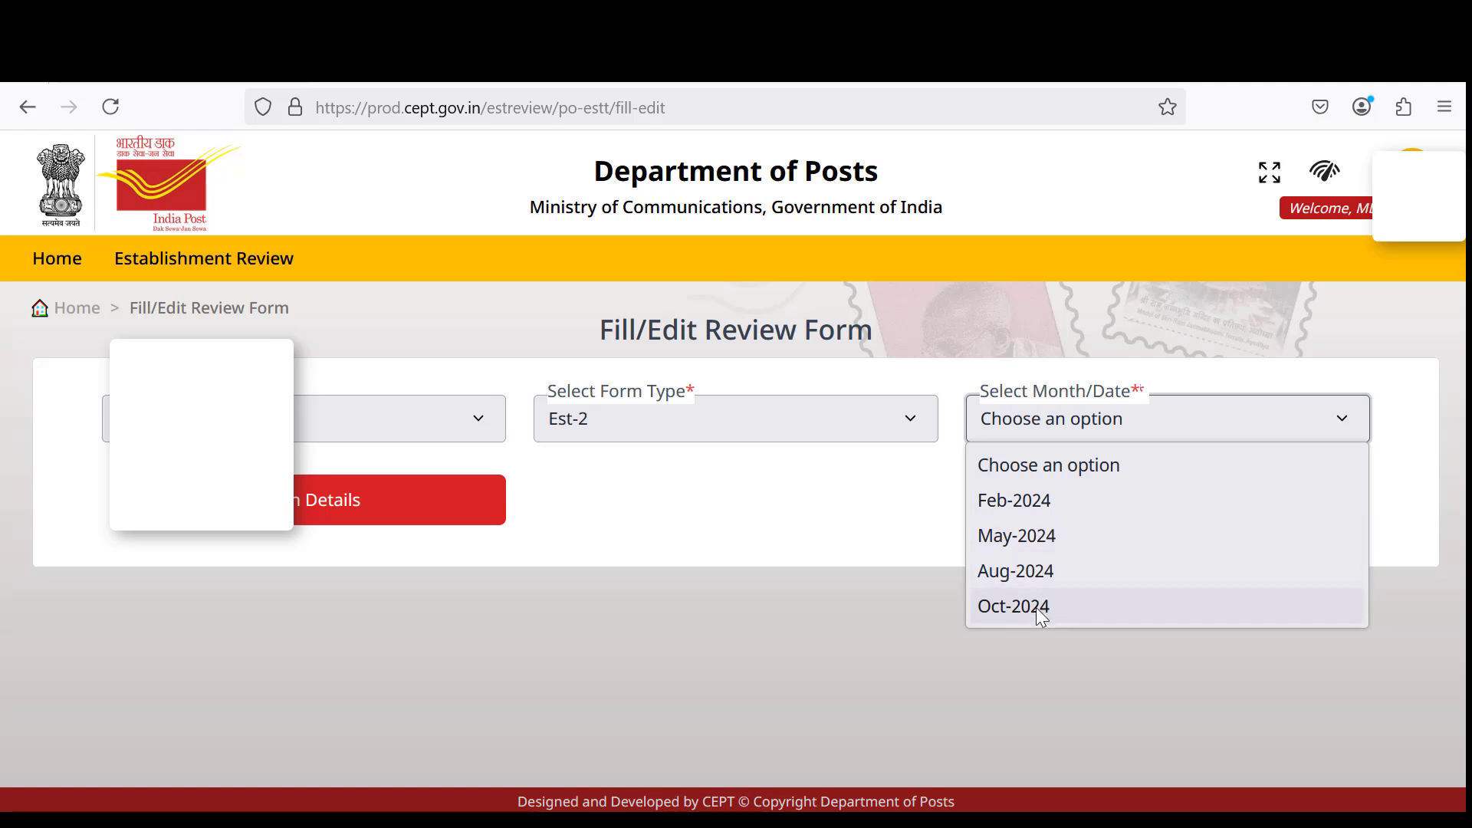
{"action": "left_click", "coordinate": [1058, 500]}
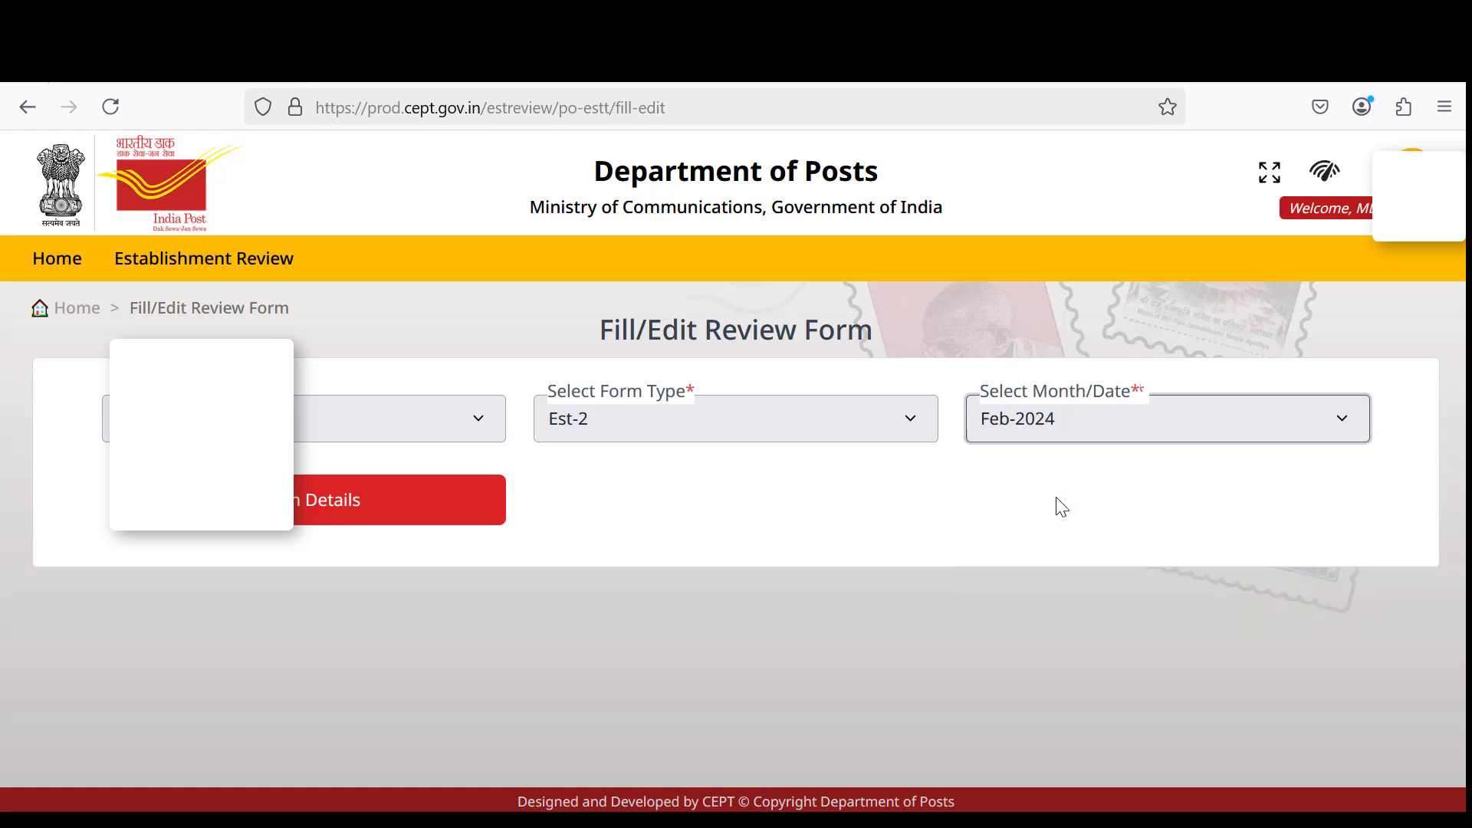
Fetch the Est-2 Feb-2024 details and scan the sections from Aadhaar down to Treasury.
{"action": "left_click", "coordinate": [315, 515]}
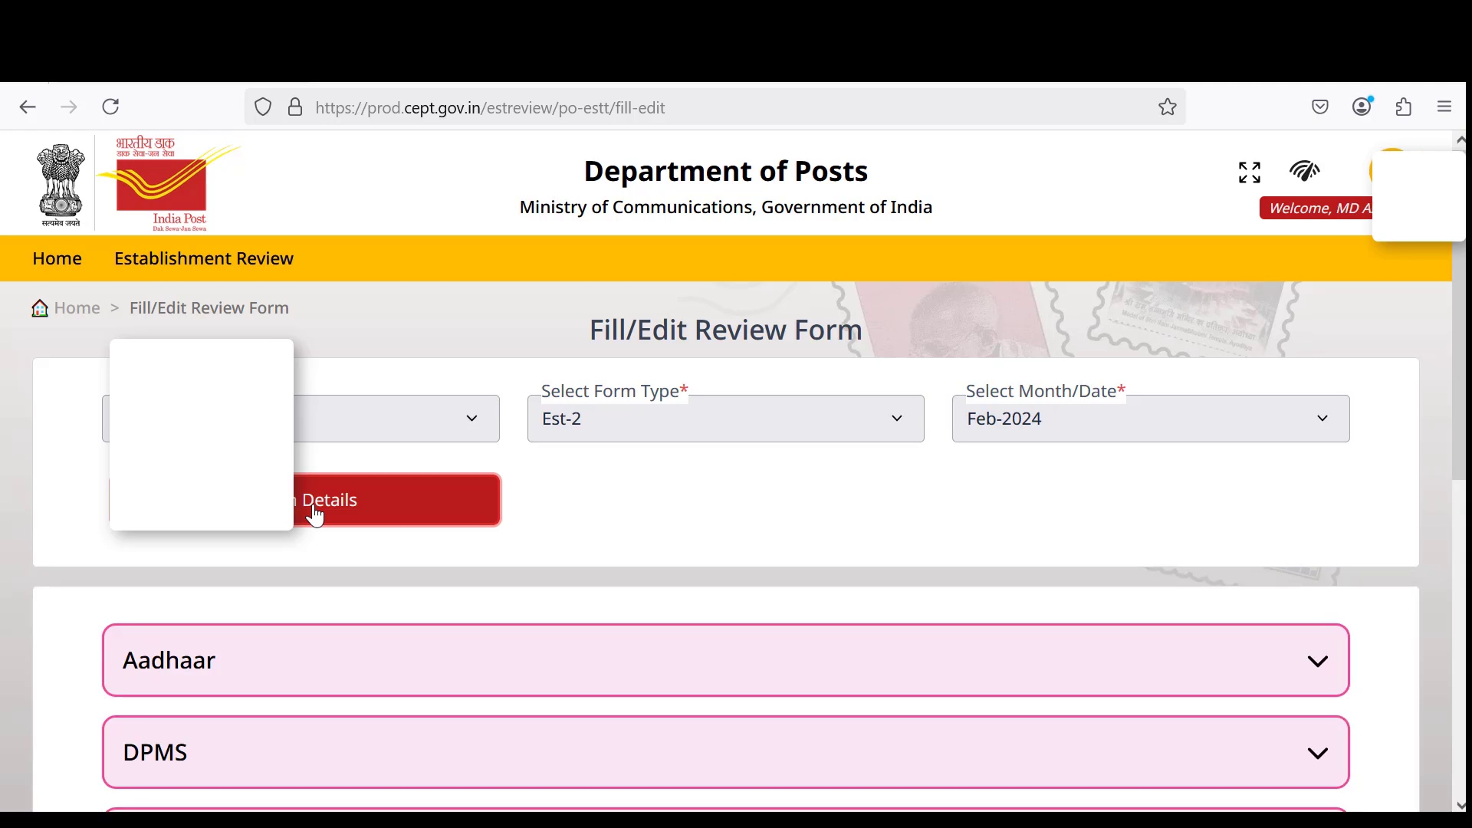
{"action": "scroll", "coordinate": [663, 458], "scroll_direction": "down", "scroll_amount": 1}
{"action": "scroll", "coordinate": [664, 458], "scroll_direction": "down", "scroll_amount": 8}
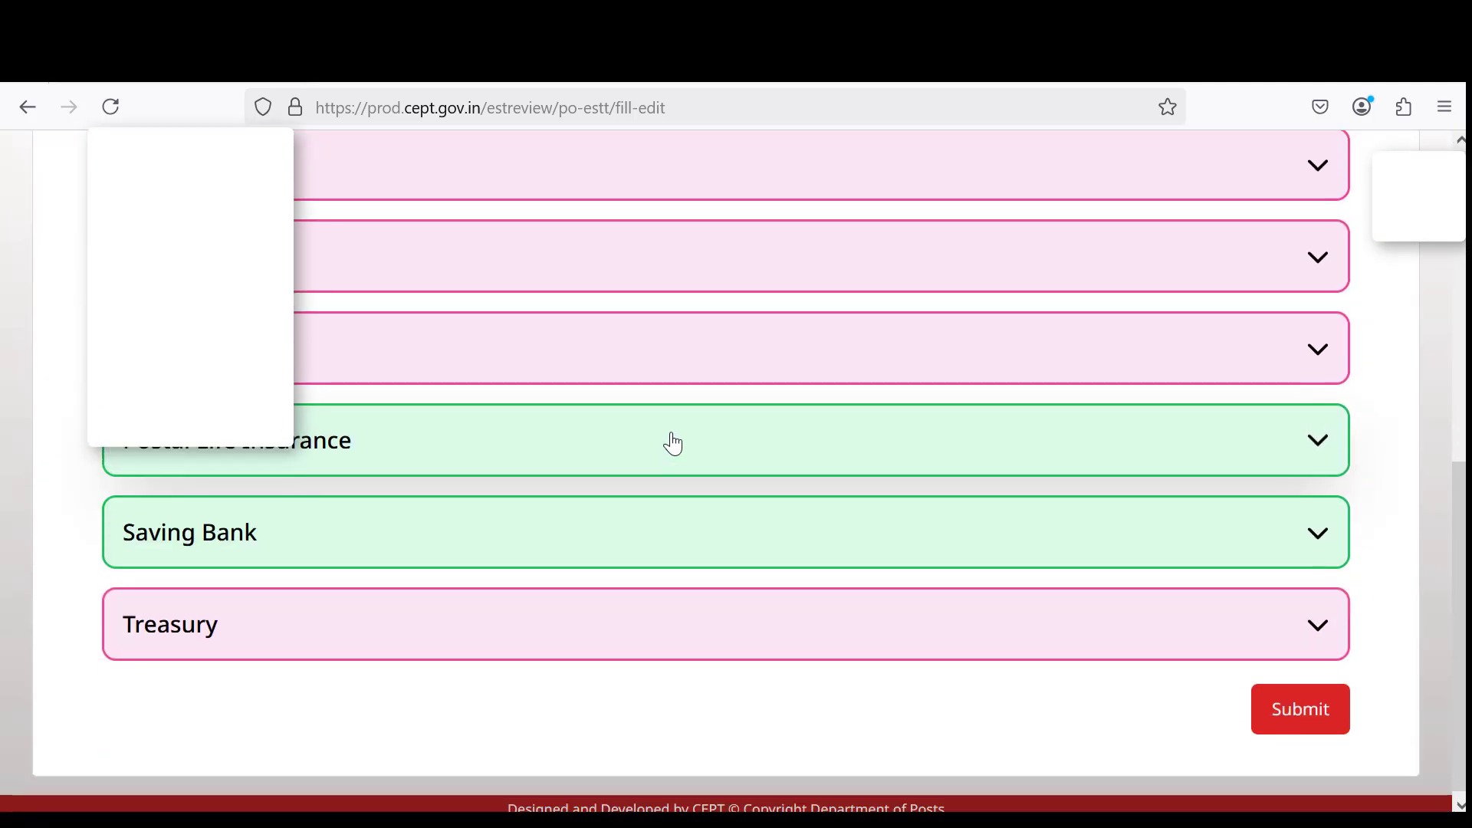
{"action": "scroll", "coordinate": [663, 453], "scroll_direction": "up", "scroll_amount": 10}
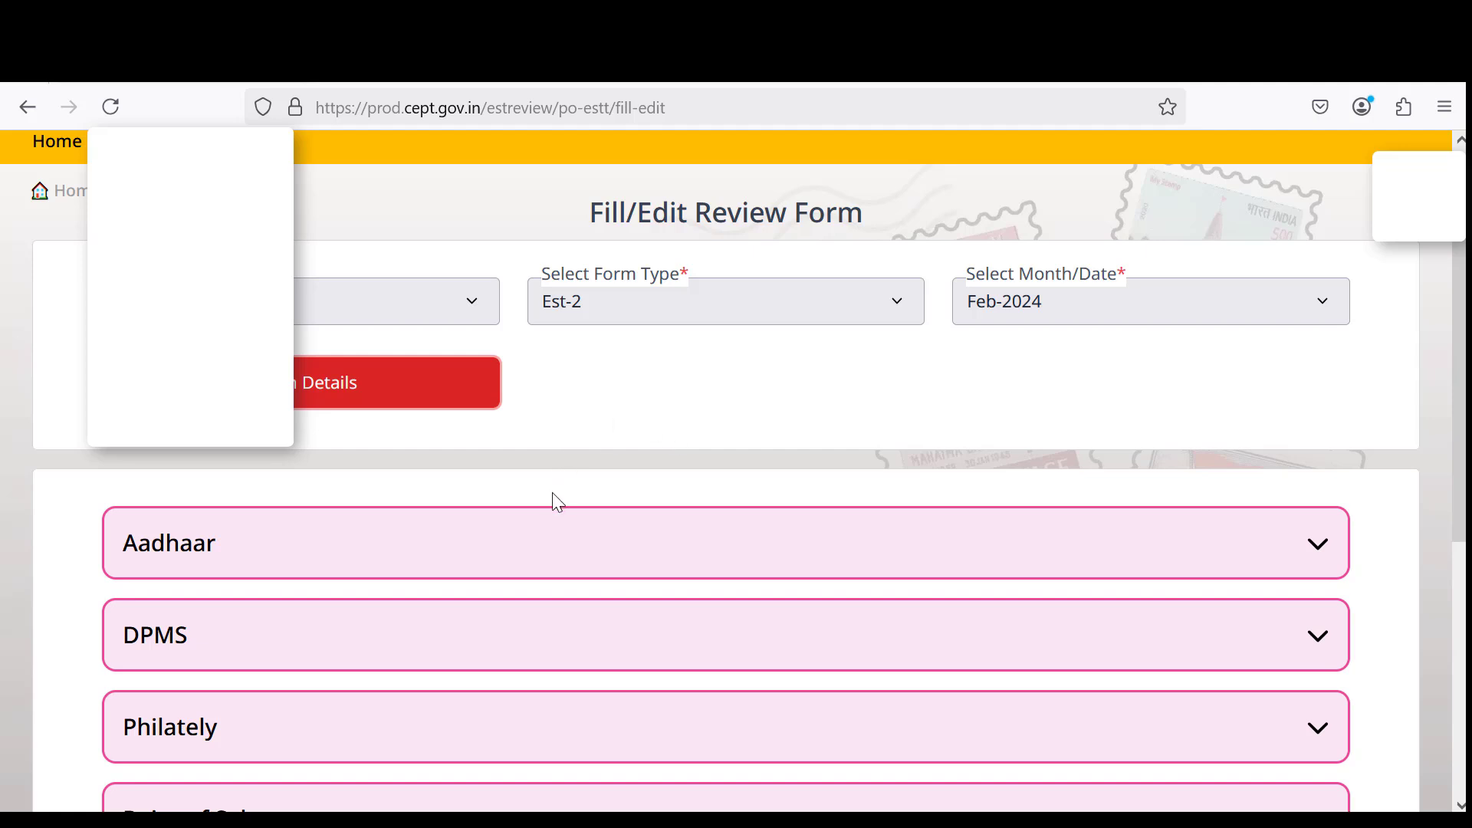
{"action": "scroll", "coordinate": [557, 503], "scroll_direction": "down", "scroll_amount": 2}
{"action": "scroll", "coordinate": [554, 510], "scroll_direction": "down", "scroll_amount": 2}
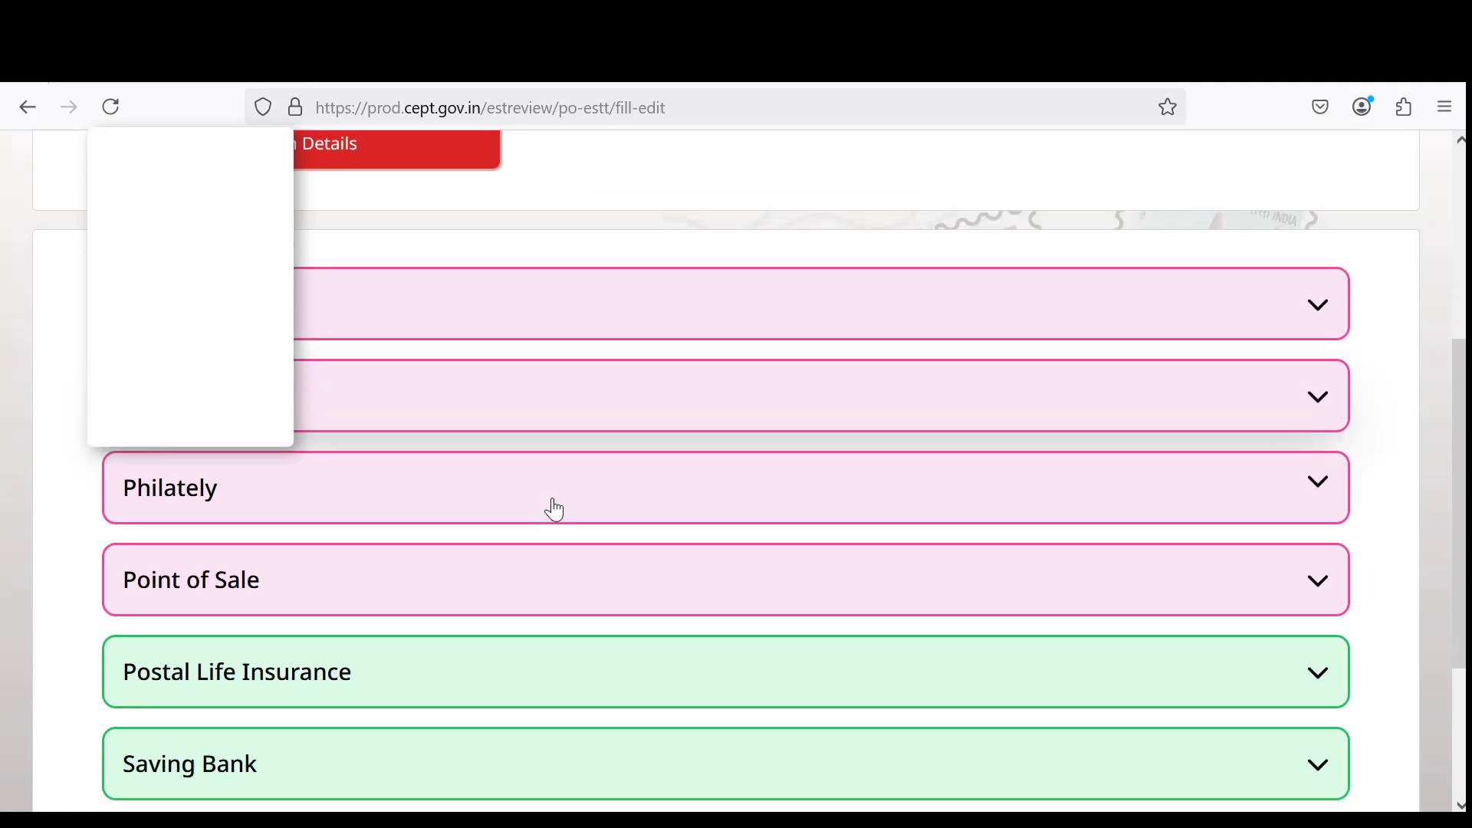
{"action": "scroll", "coordinate": [567, 589], "scroll_direction": "down", "scroll_amount": 2}
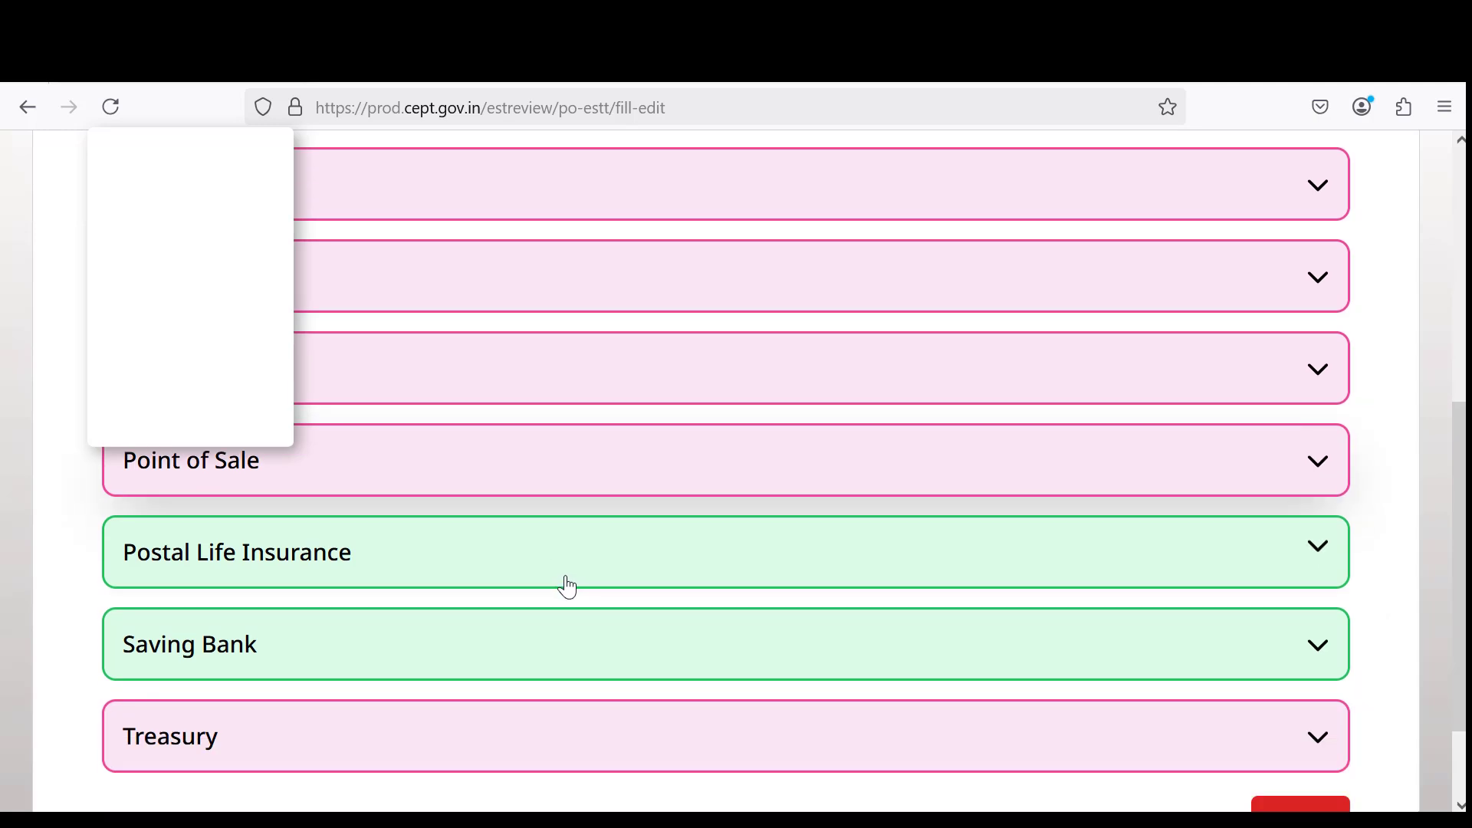
{"action": "scroll", "coordinate": [571, 576], "scroll_direction": "down", "scroll_amount": 2}
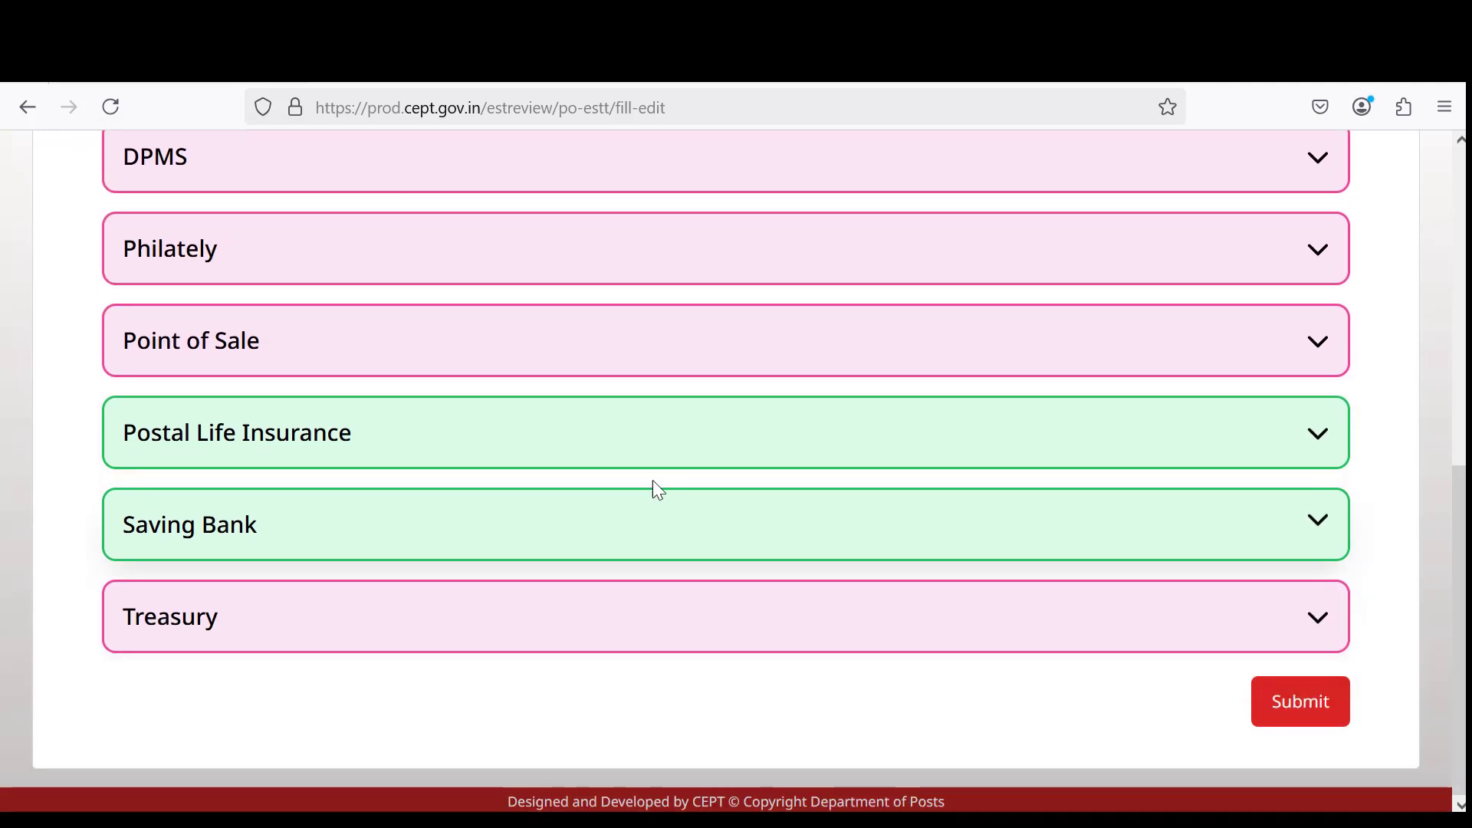
{"action": "scroll", "coordinate": [648, 329], "scroll_direction": "up", "scroll_amount": 4}
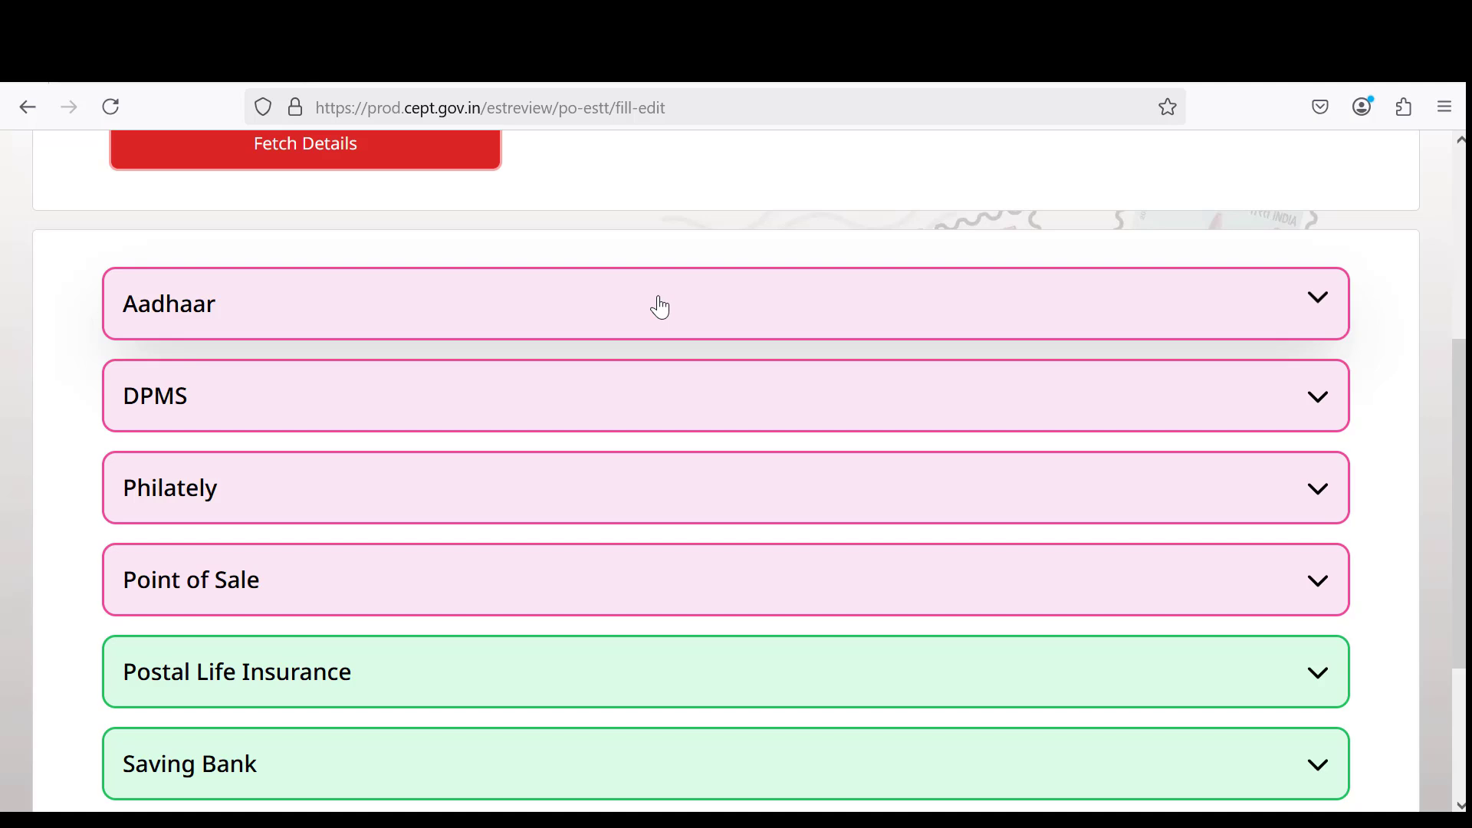
{"action": "left_click", "coordinate": [660, 309]}
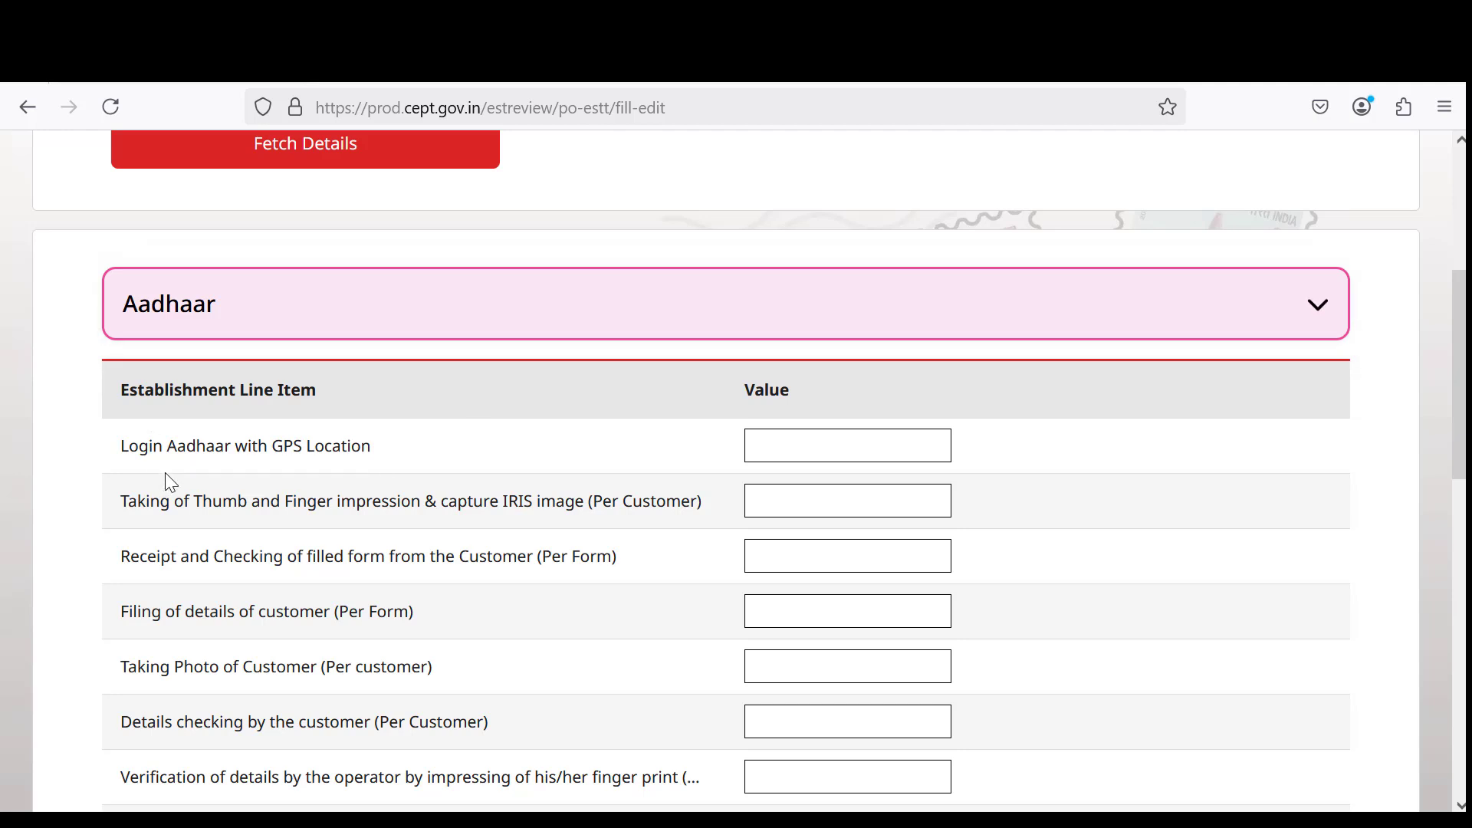
{"action": "left_click", "coordinate": [774, 444]}
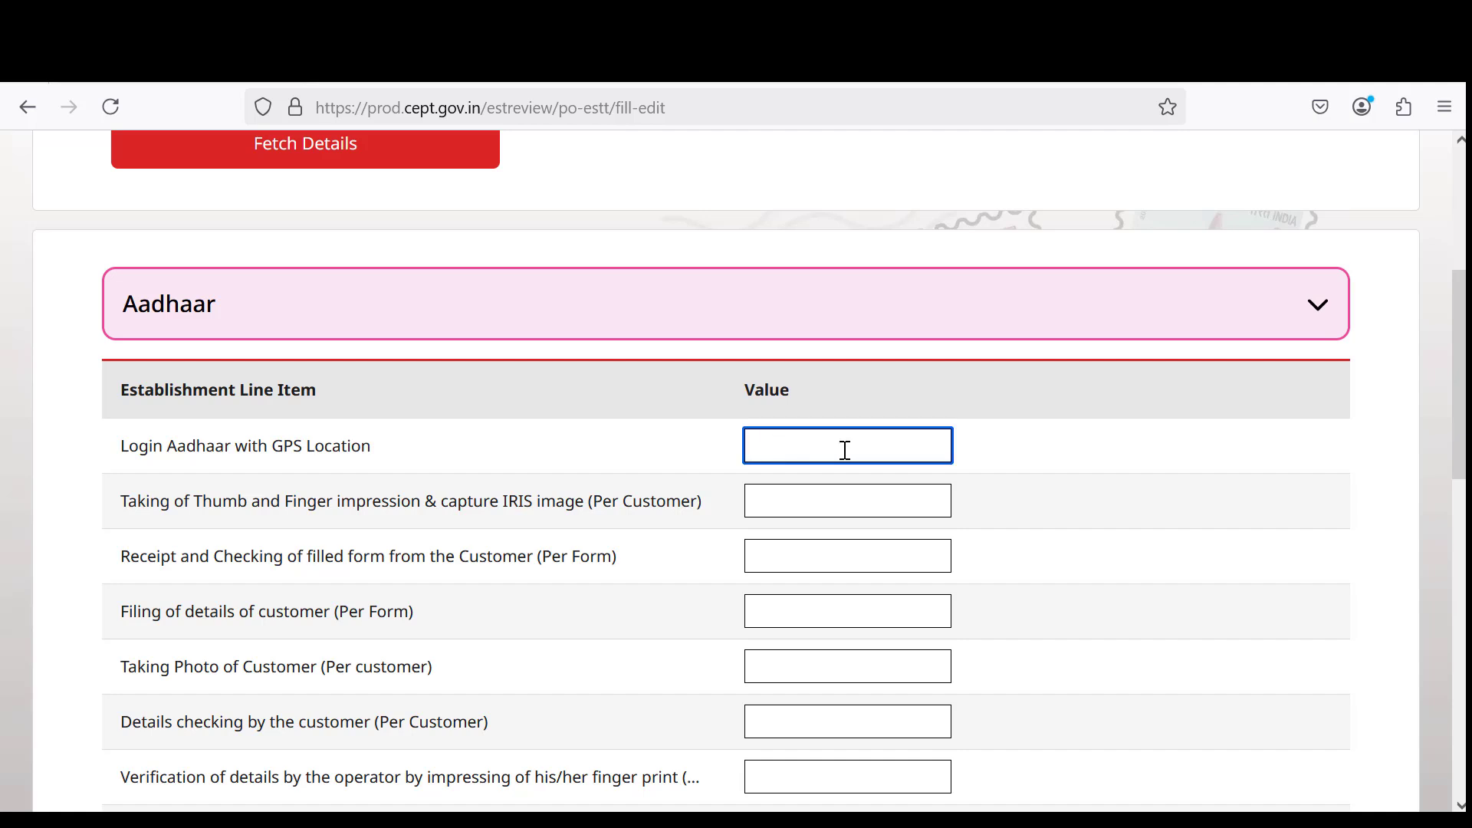
{"action": "scroll", "coordinate": [881, 460], "scroll_direction": "down", "scroll_amount": 3}
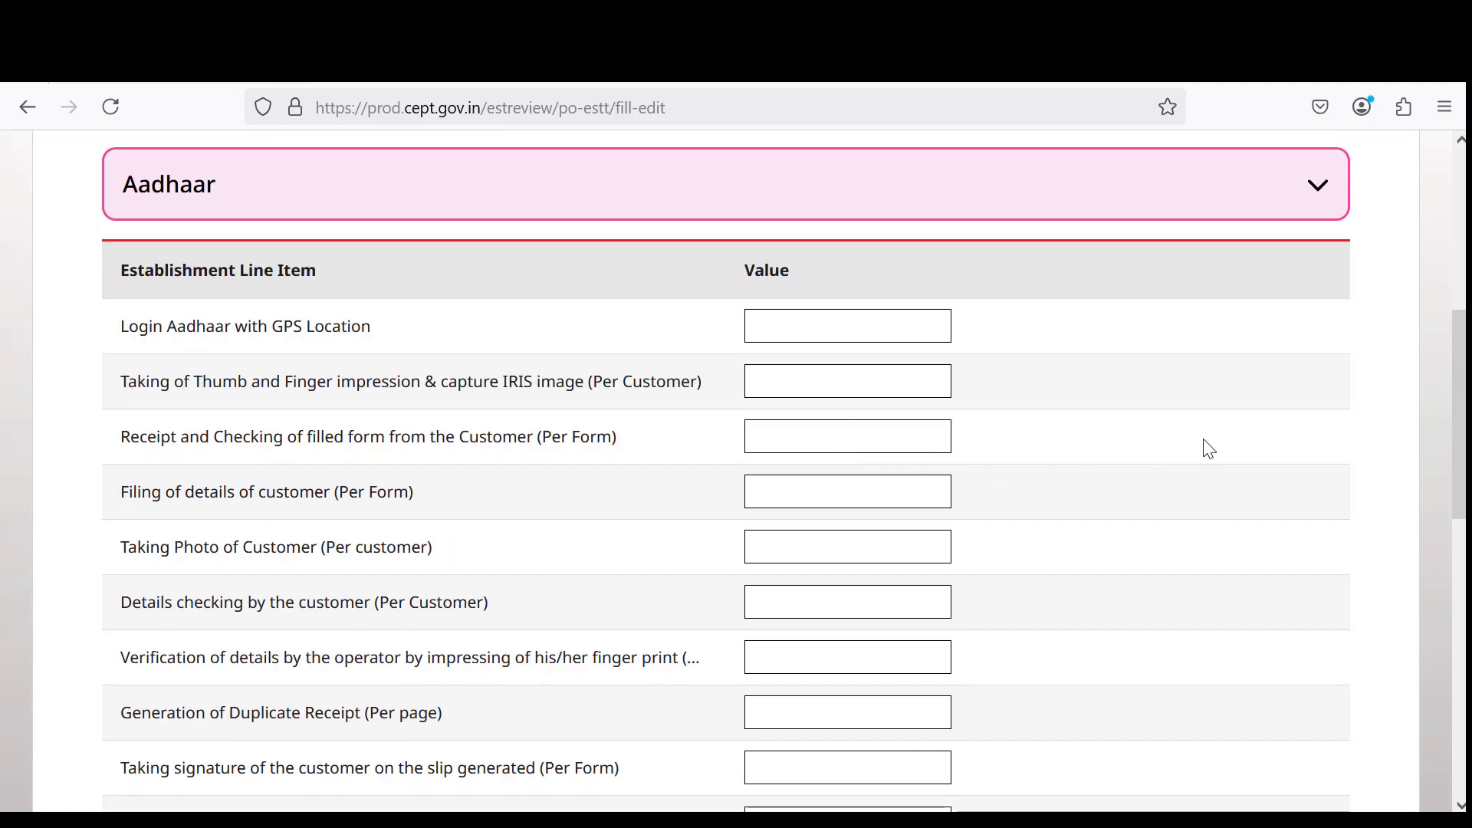
{"action": "scroll", "coordinate": [1210, 450], "scroll_direction": "up", "scroll_amount": 3}
{"action": "scroll", "coordinate": [1209, 450], "scroll_direction": "down", "scroll_amount": 3}
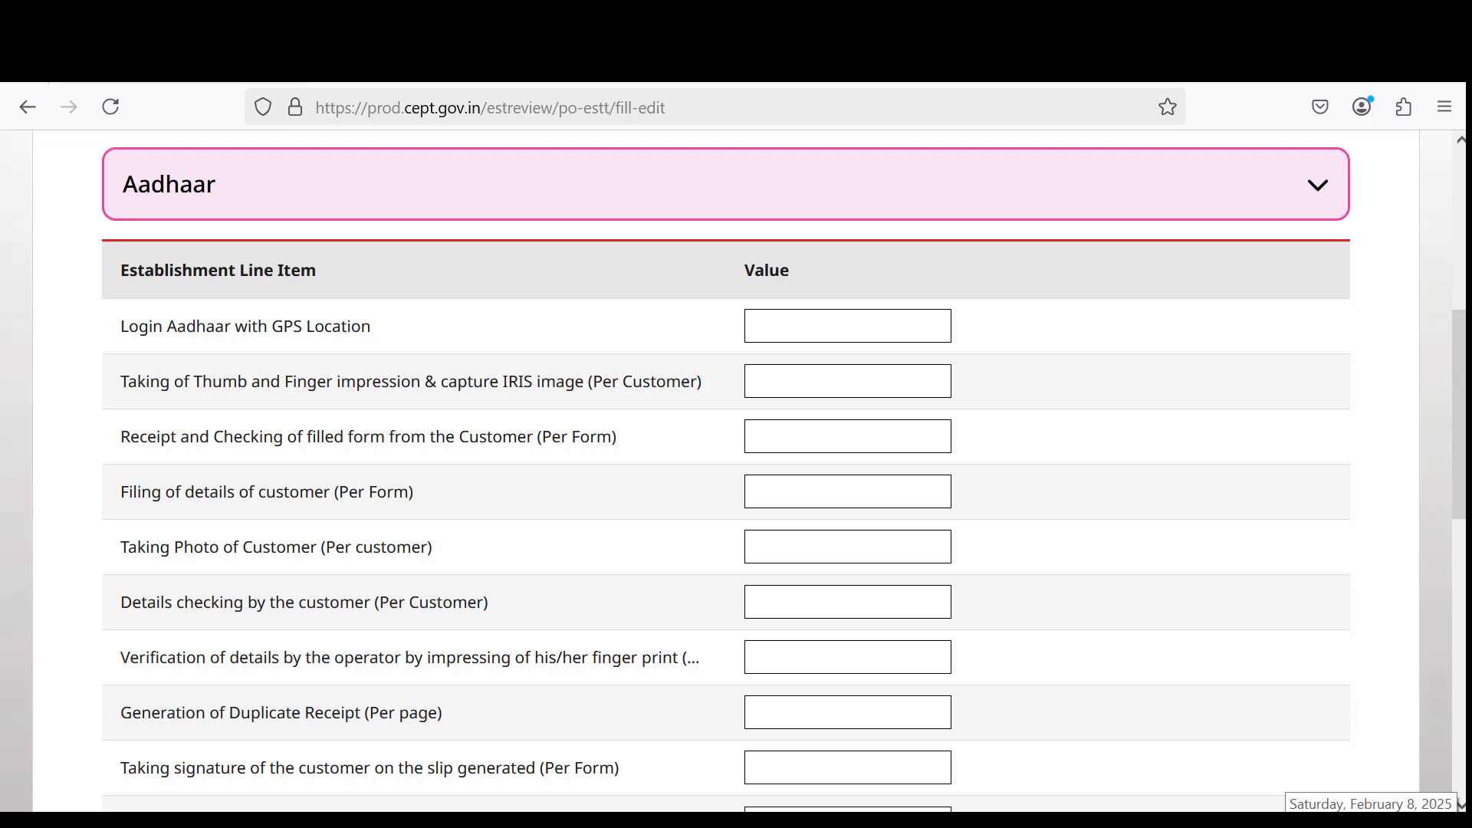
{"action": "left_click", "coordinate": [1372, 821]}
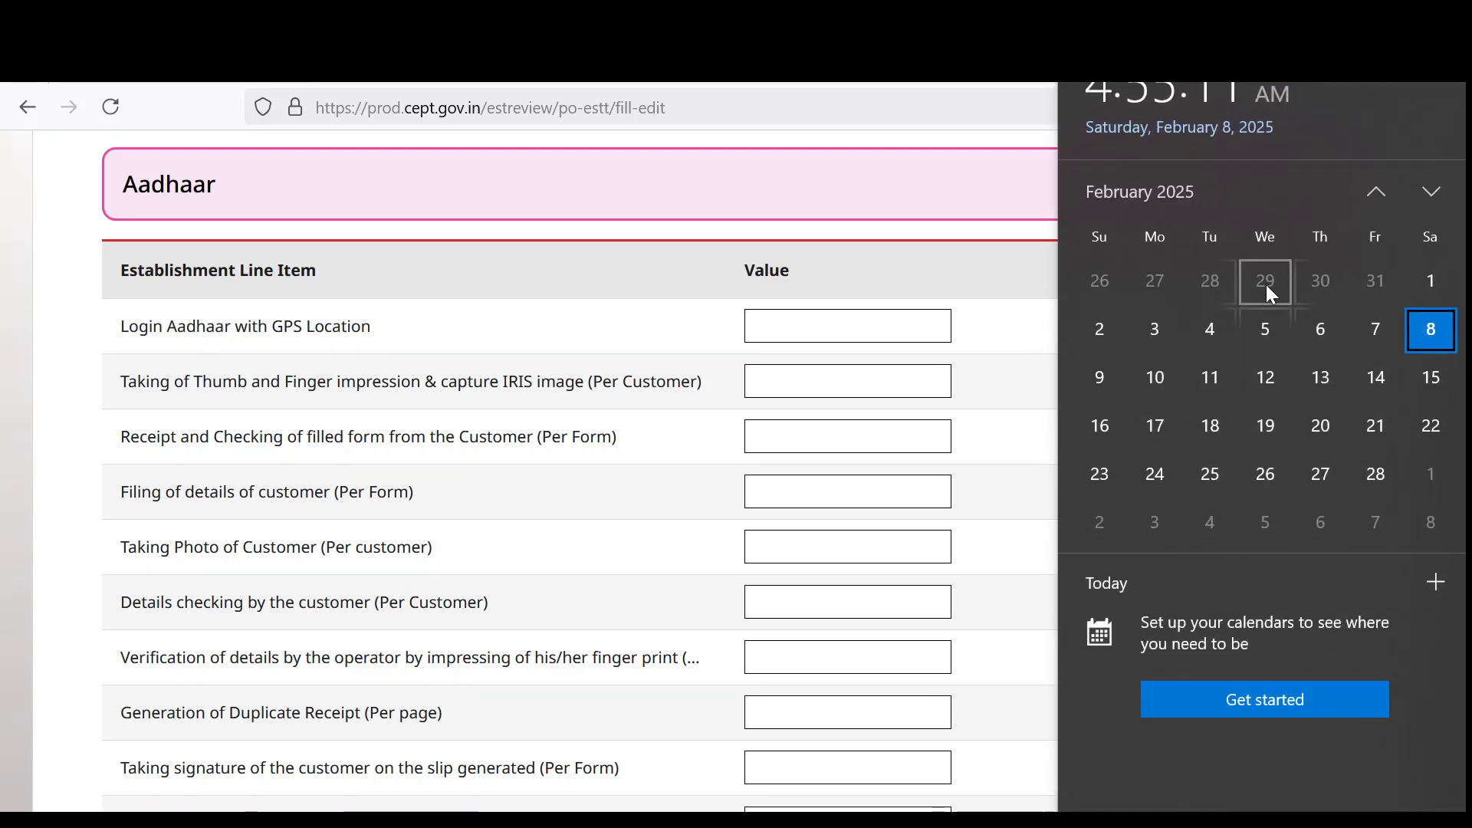
{"action": "left_click", "coordinate": [1377, 193]}
{"action": "scroll", "coordinate": [1377, 192], "scroll_direction": "up", "scroll_amount": 10}
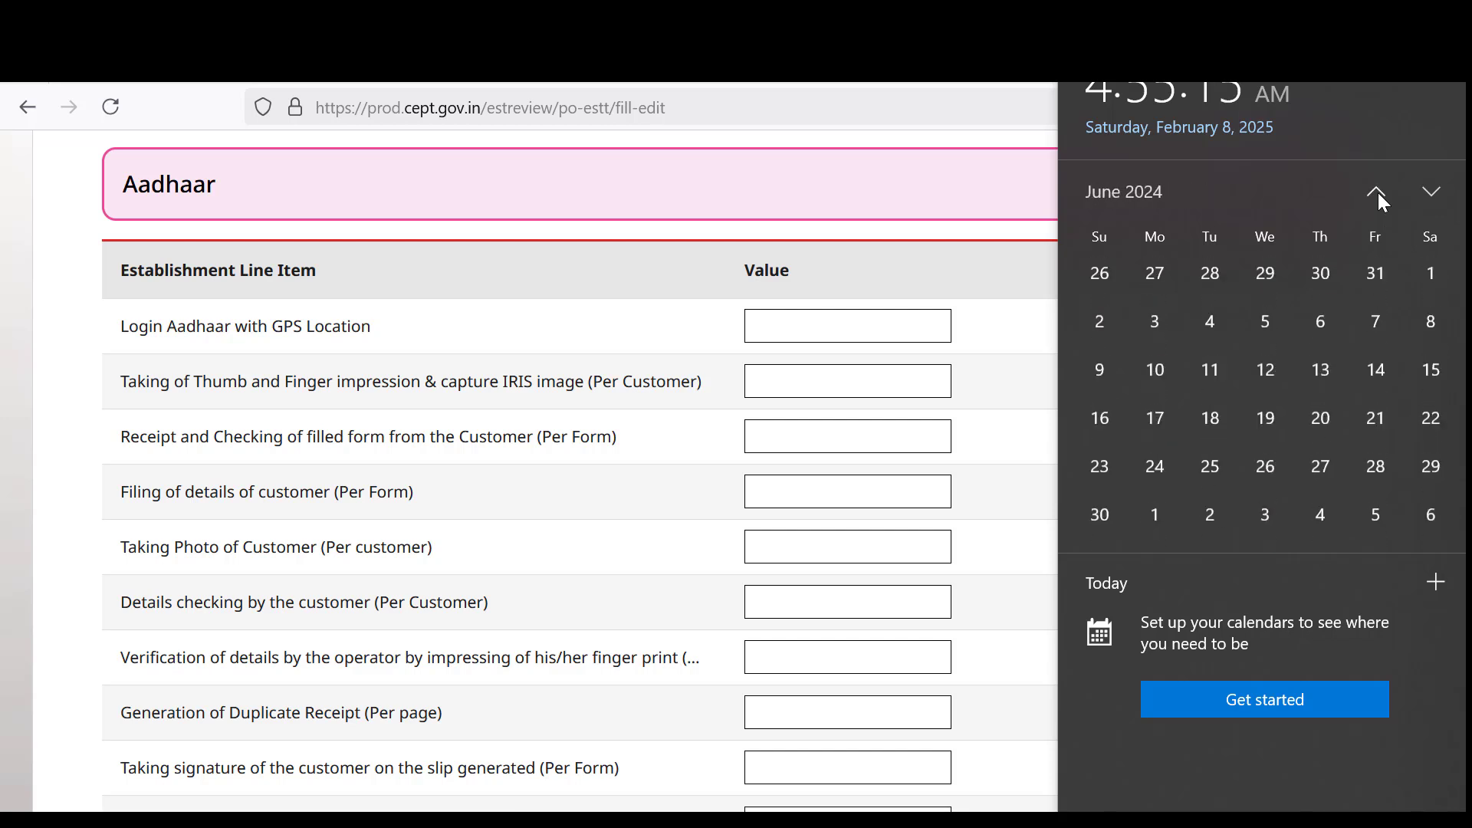
{"action": "scroll", "coordinate": [1378, 191], "scroll_direction": "up", "scroll_amount": 1}
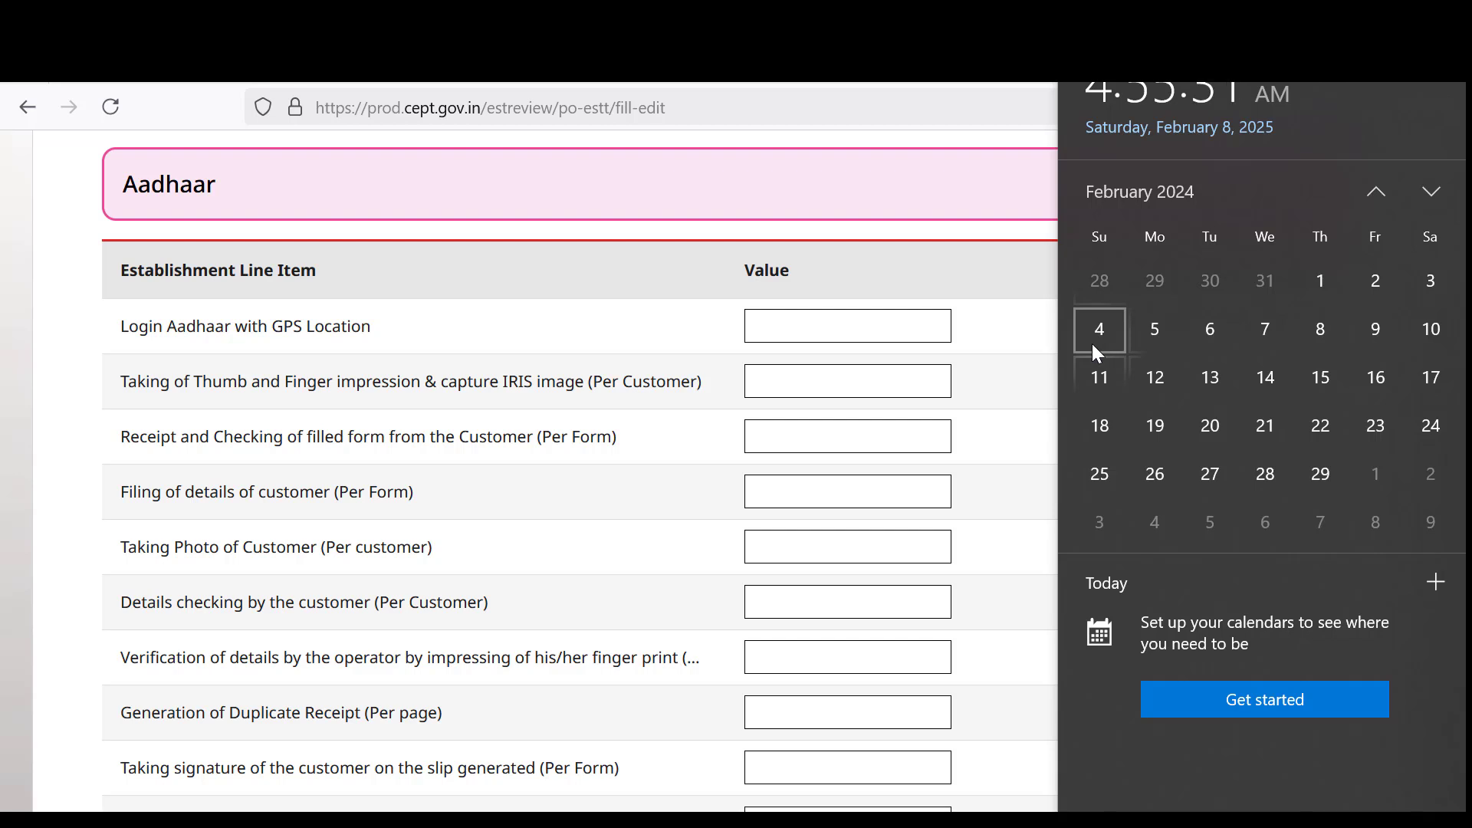
{"action": "left_click", "coordinate": [966, 273]}
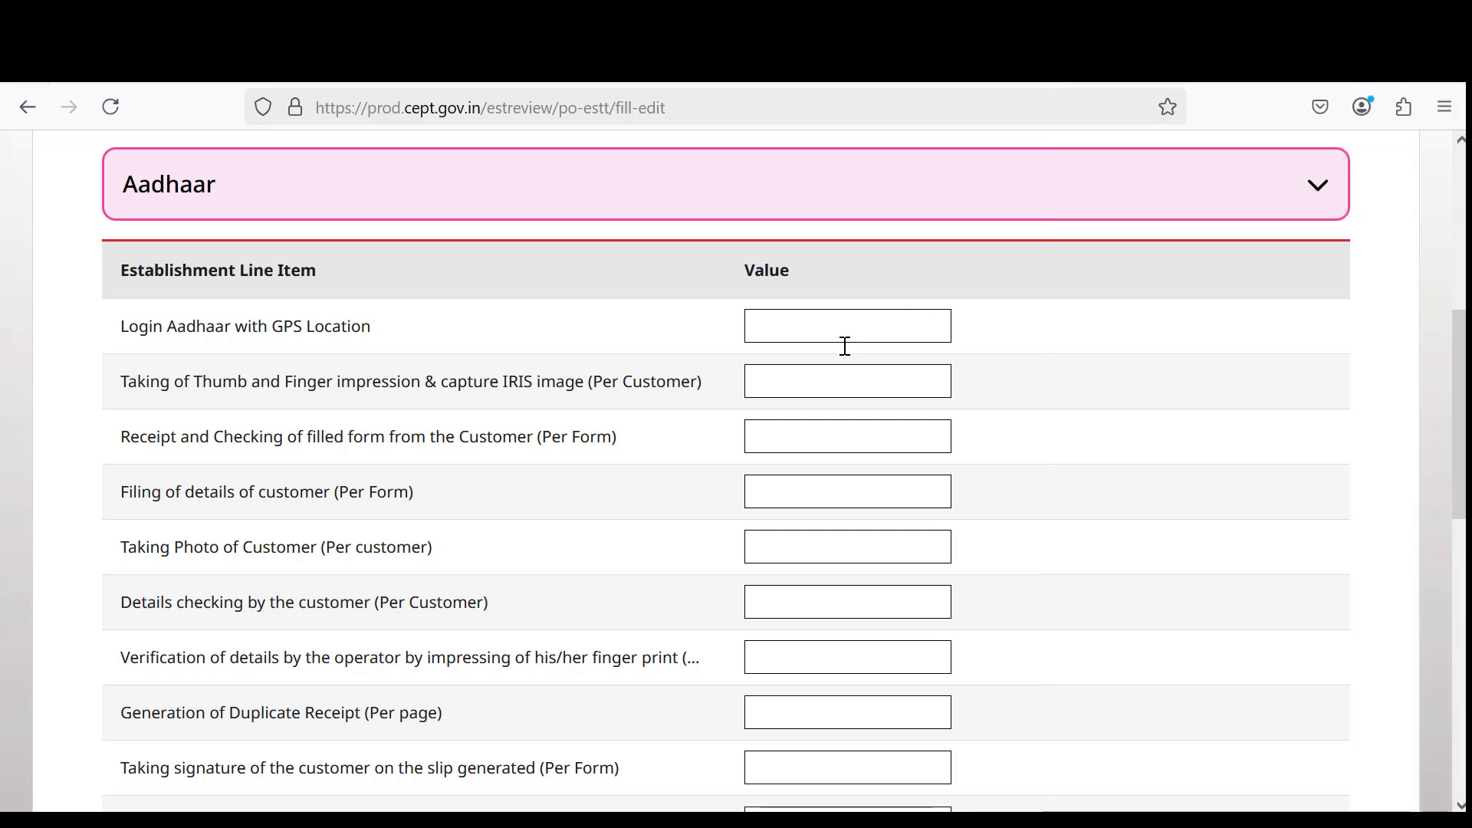
{"action": "left_click", "coordinate": [838, 328]}
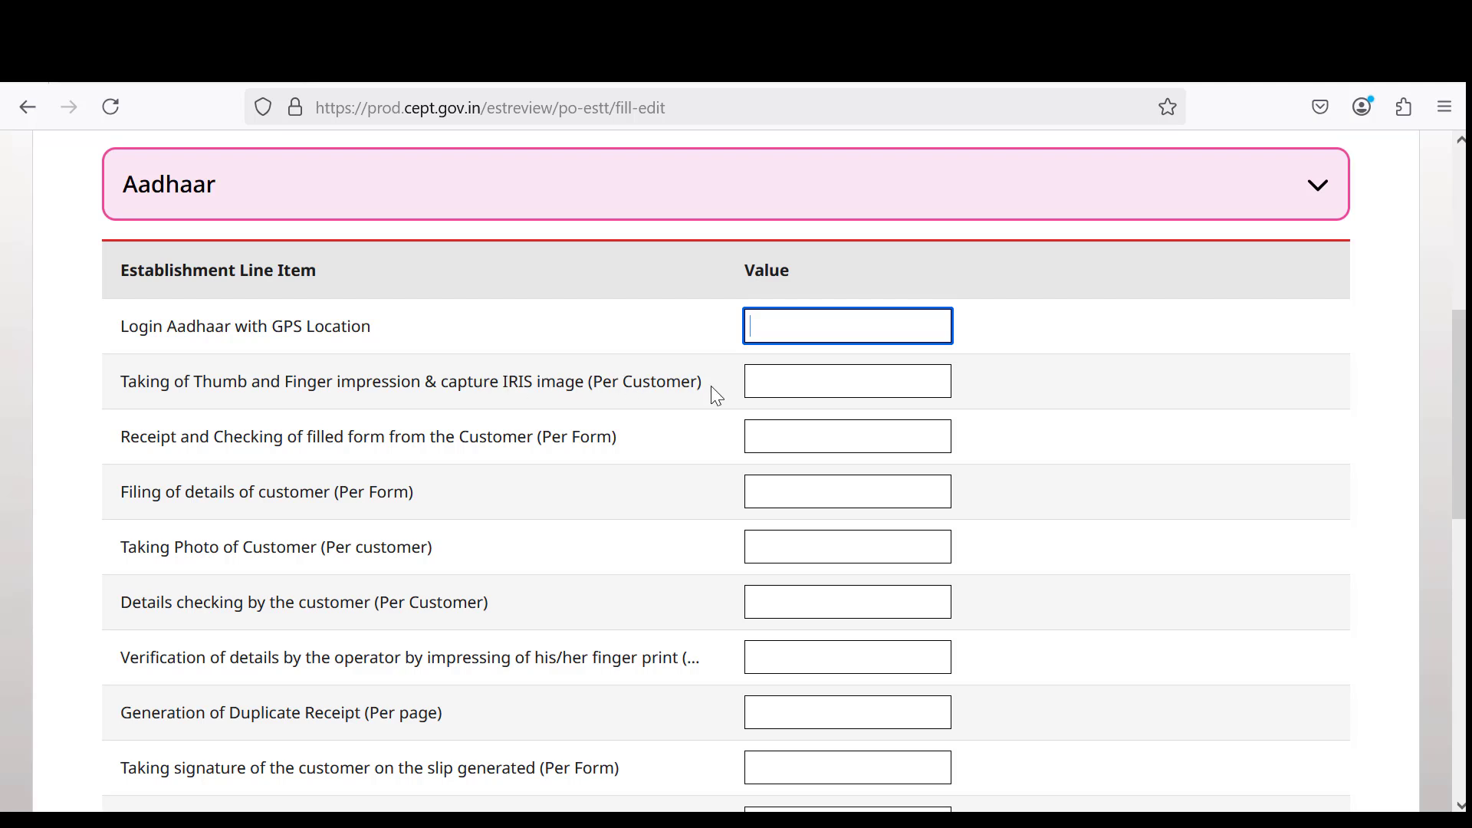
{"action": "left_click", "coordinate": [845, 384]}
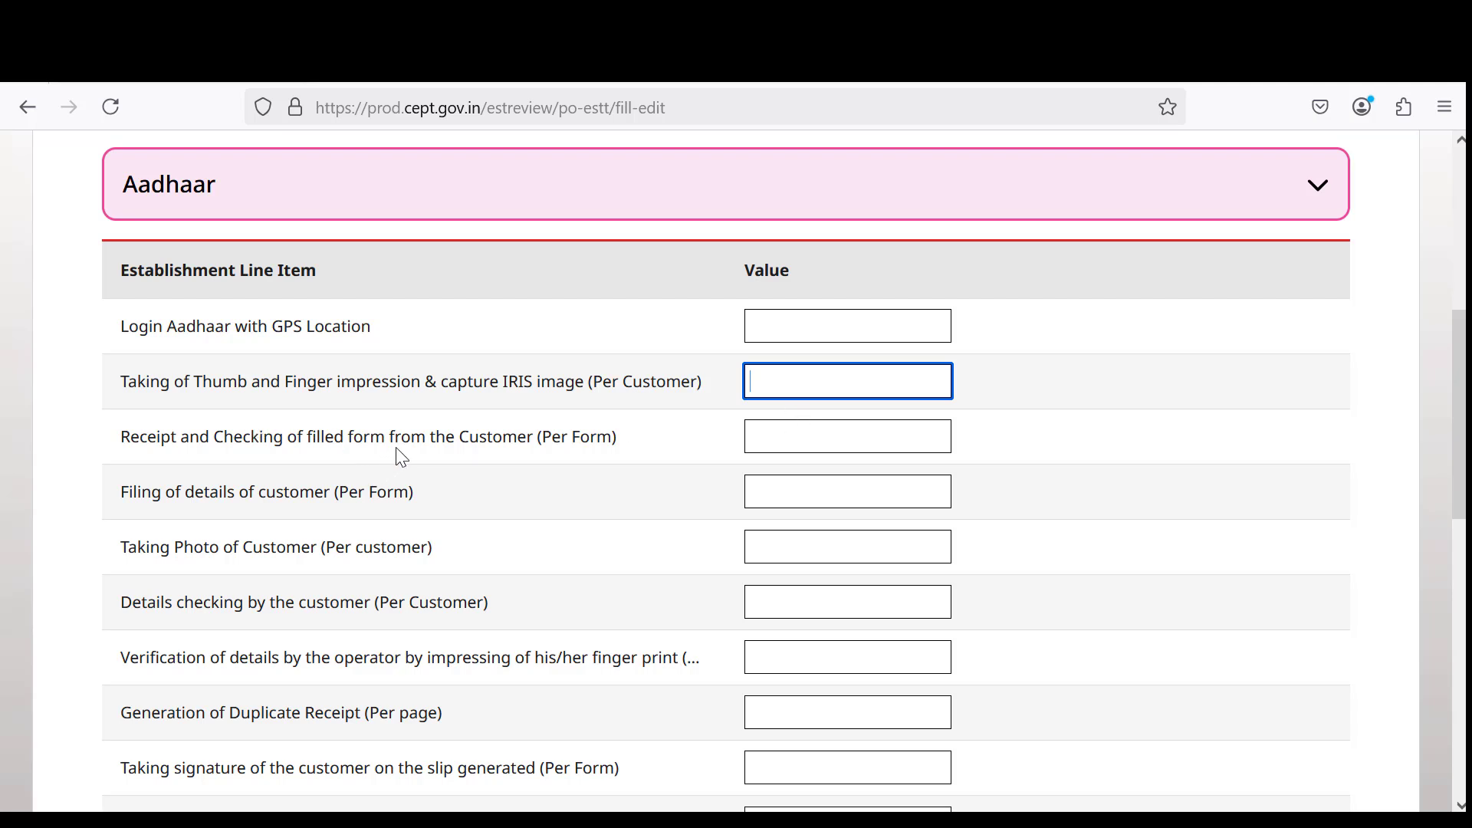
{"action": "left_click", "coordinate": [771, 437]}
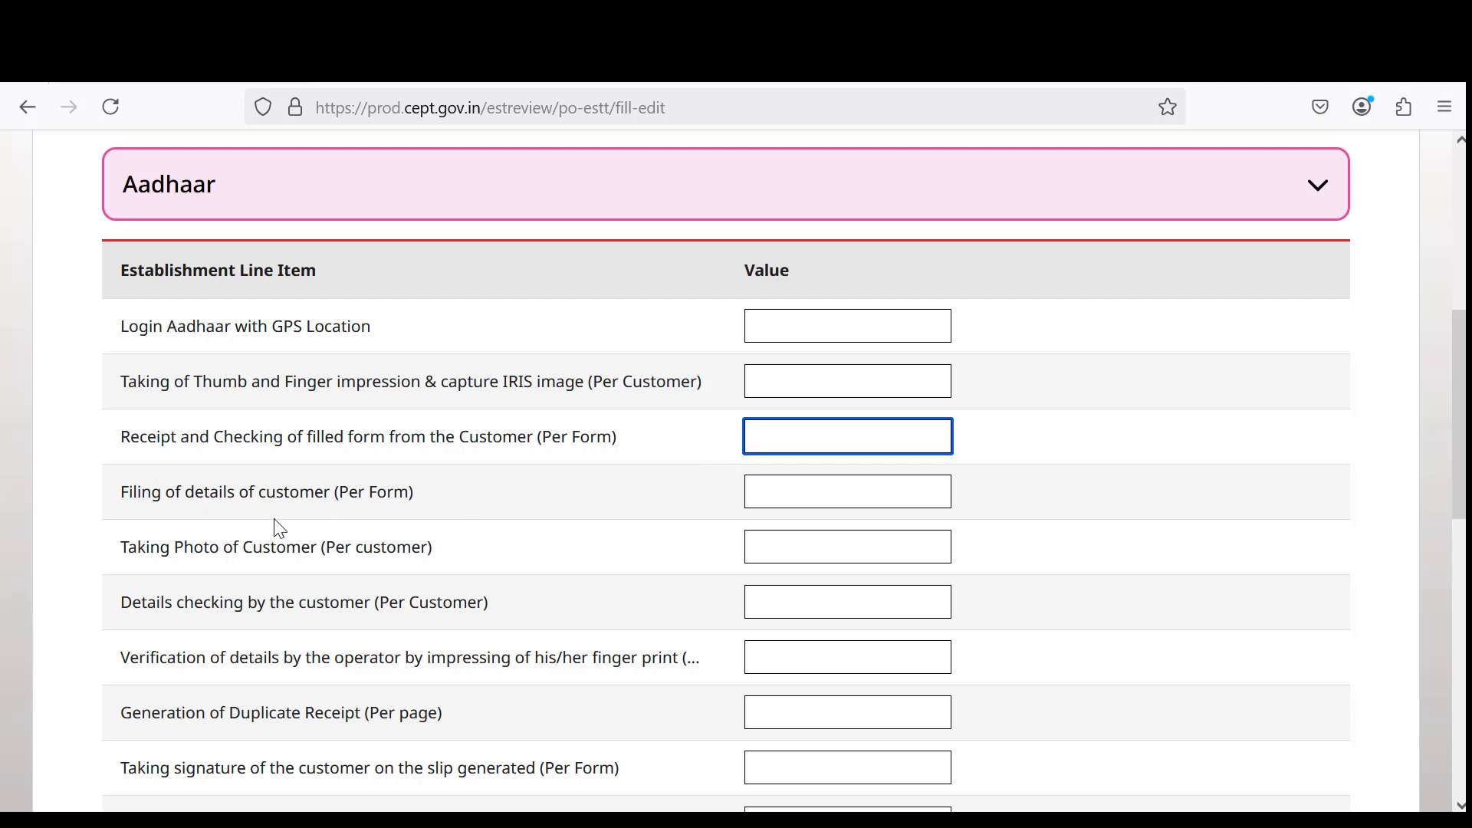
{"action": "left_click", "coordinate": [786, 488]}
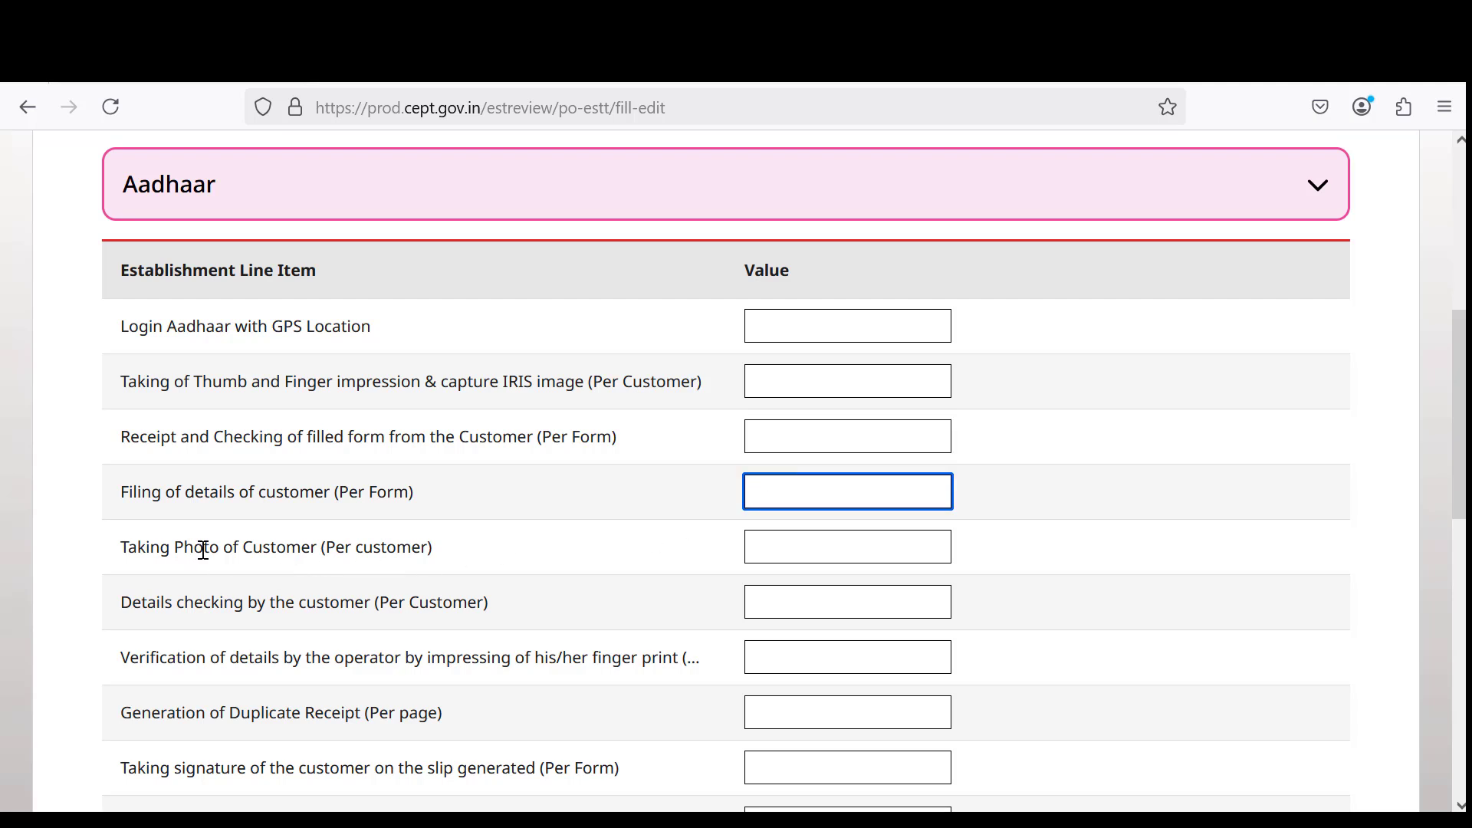
{"action": "left_click", "coordinate": [775, 534]}
{"action": "scroll", "coordinate": [450, 591], "scroll_direction": "down", "scroll_amount": 3}
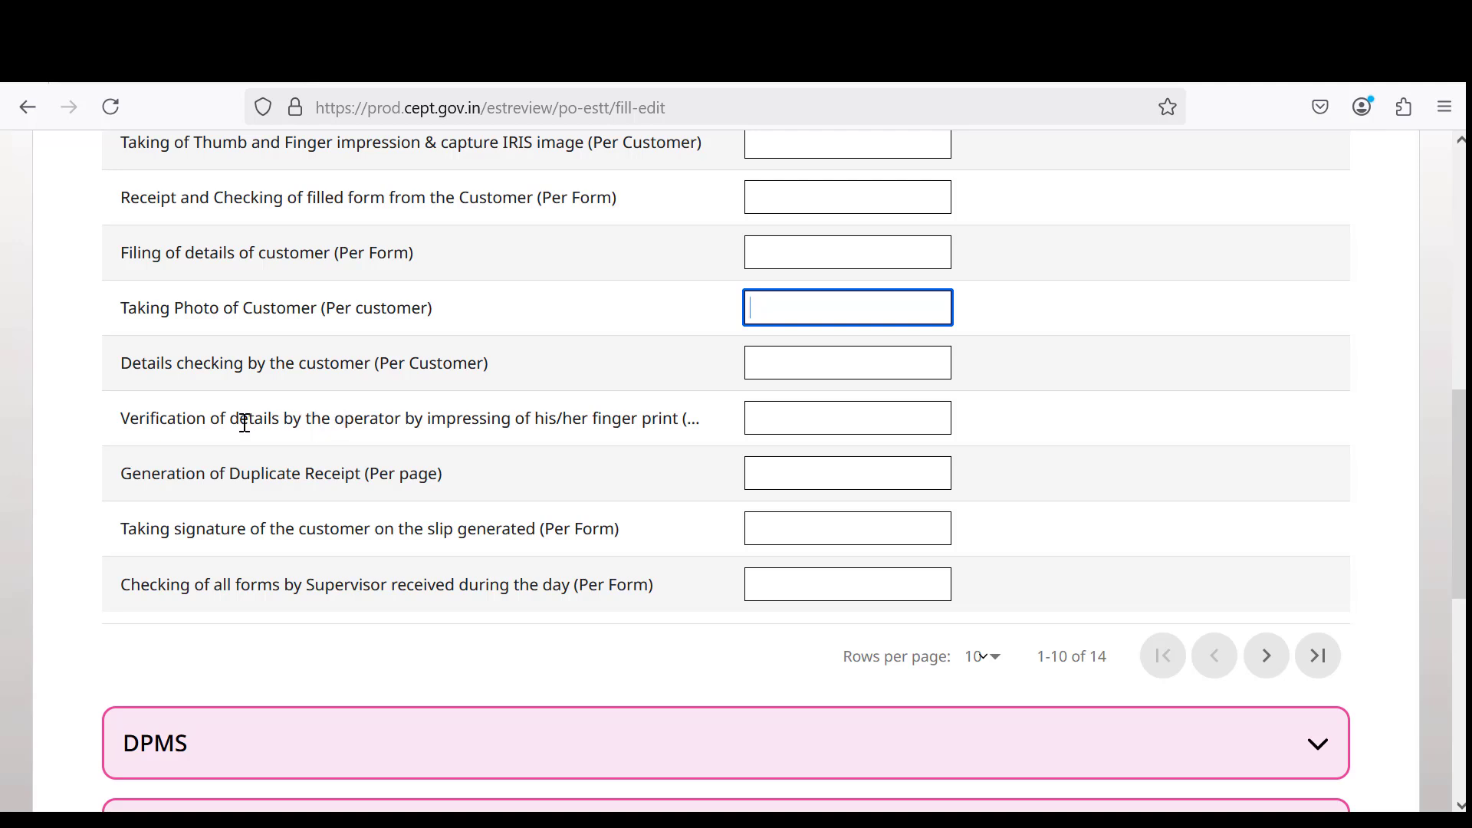
{"action": "left_click_drag", "start_coordinate": [321, 421], "coordinate": [673, 440]}
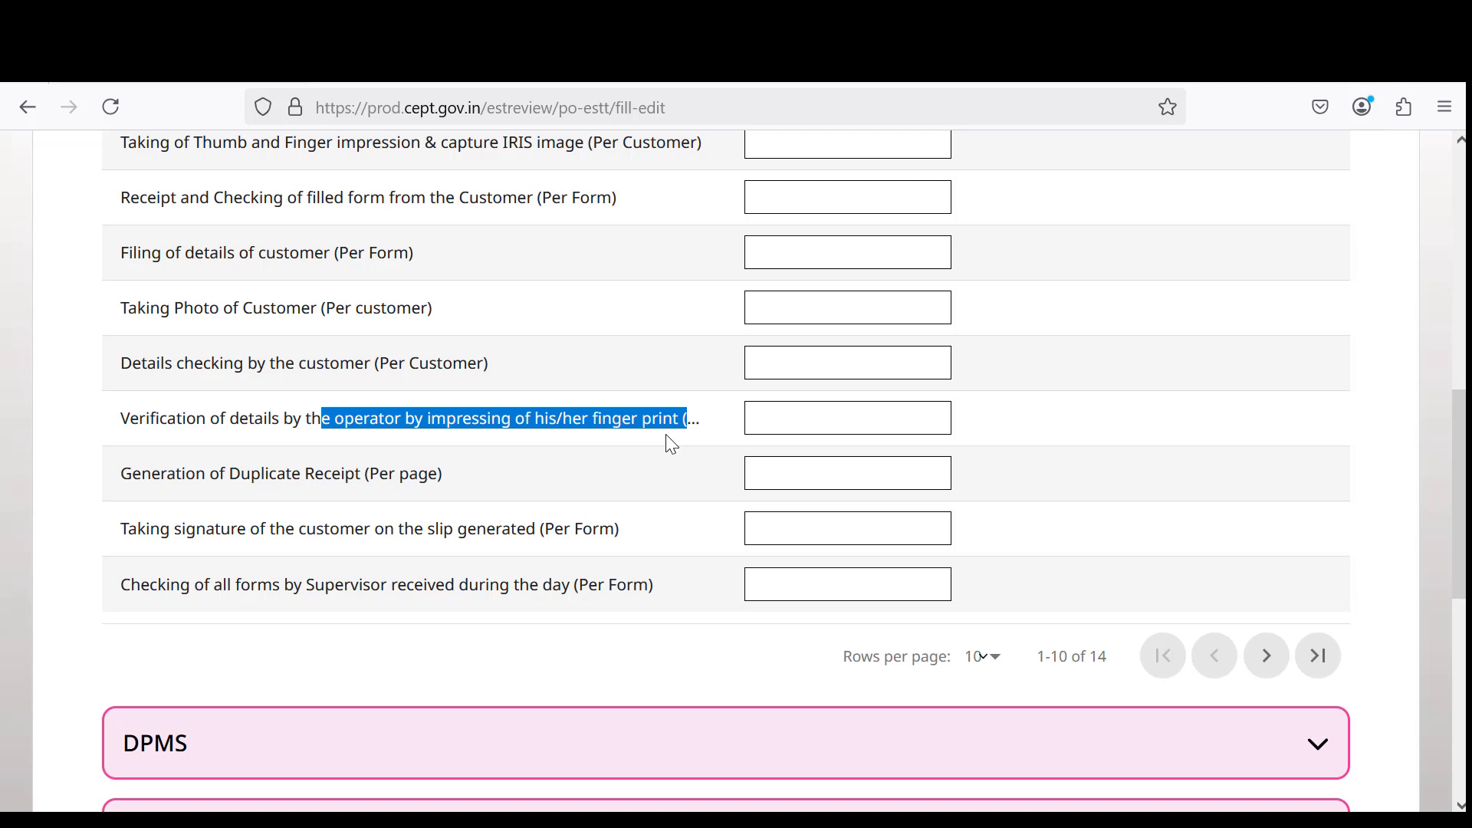
{"action": "left_click", "coordinate": [231, 476]}
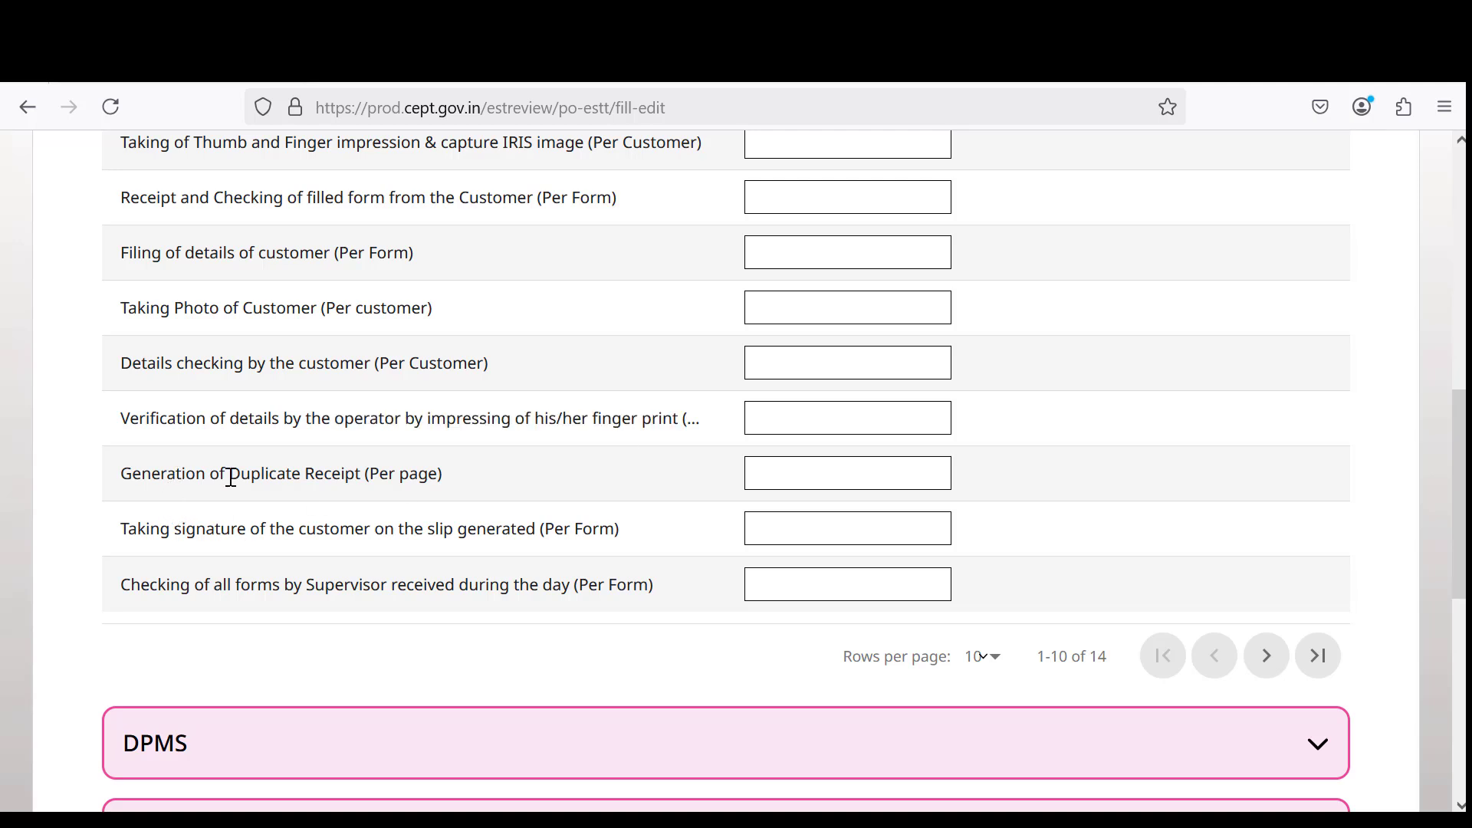
{"action": "left_click_drag", "start_coordinate": [176, 475], "coordinate": [475, 486]}
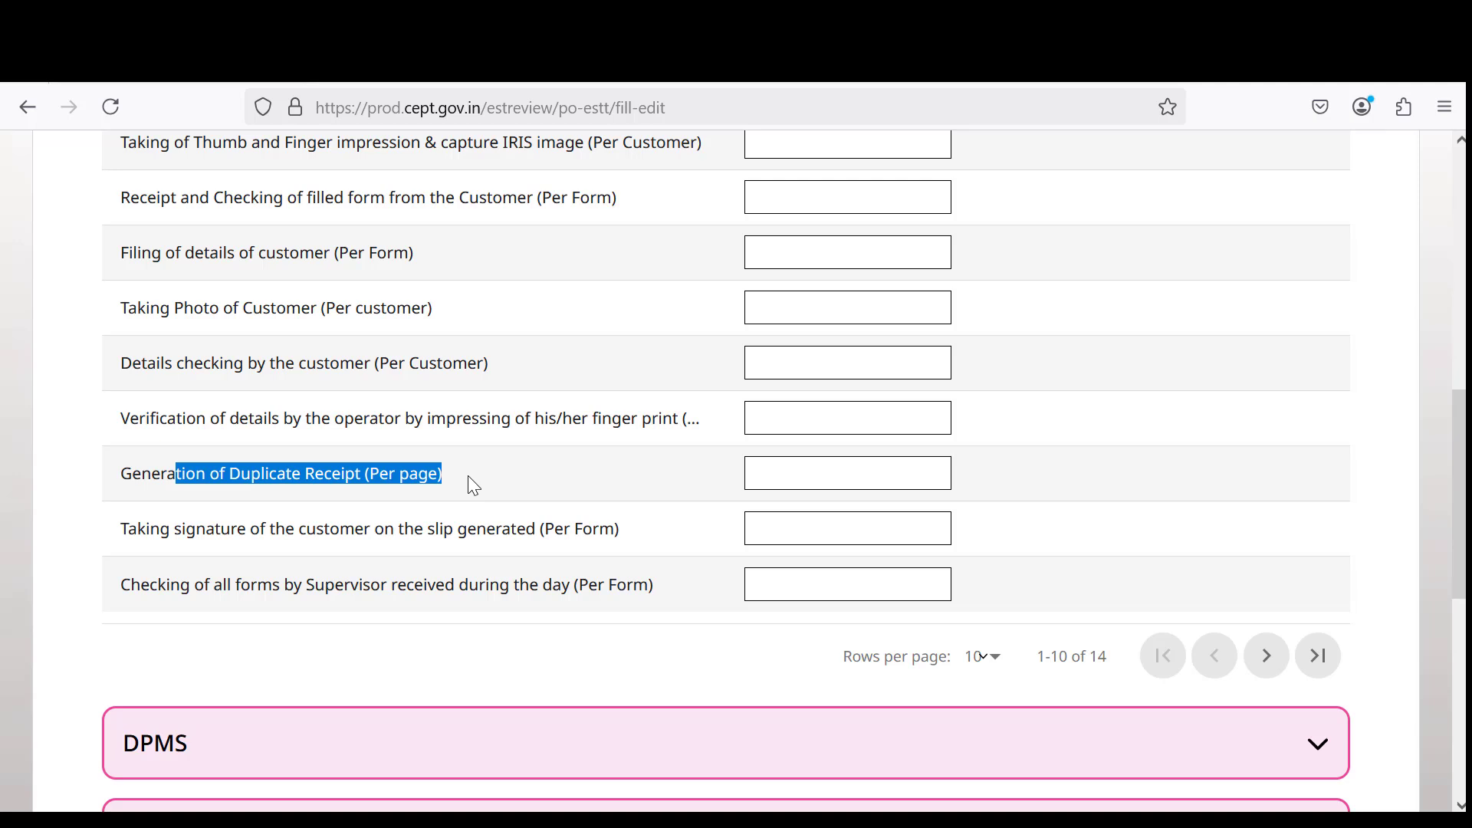
{"action": "left_click", "coordinate": [772, 482]}
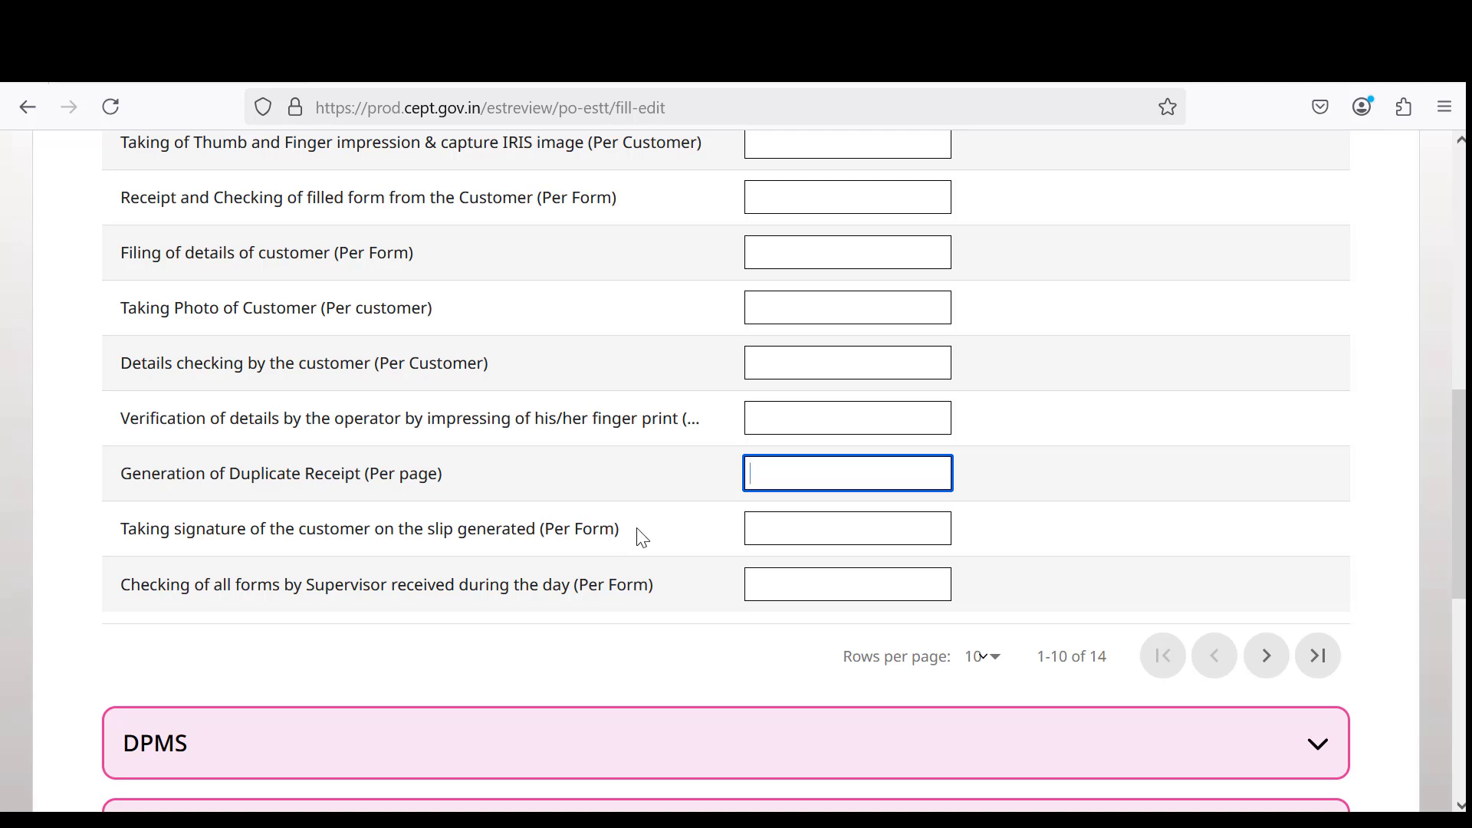
{"action": "left_click", "coordinate": [784, 528]}
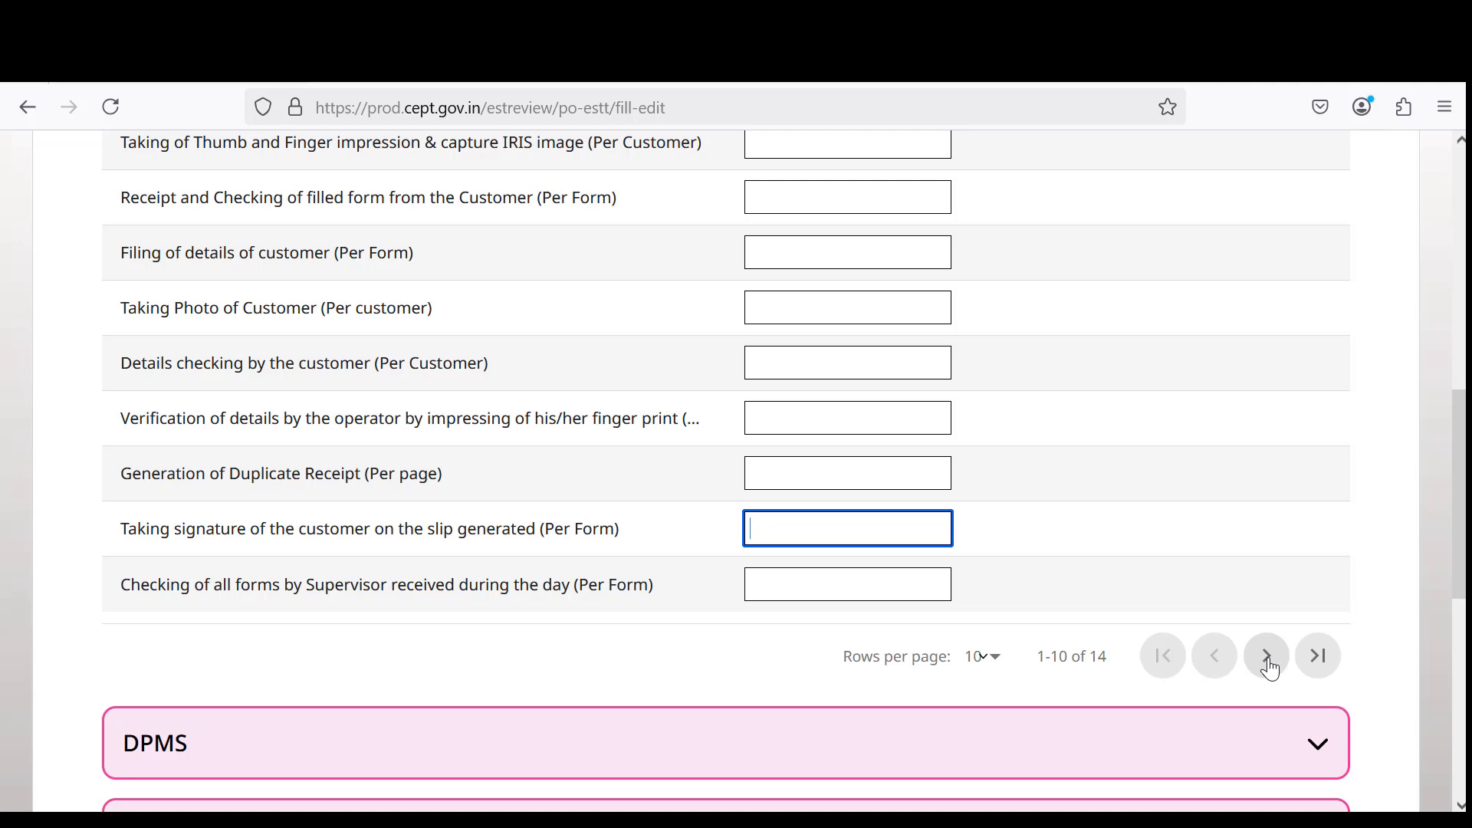
Show Aadhaar rows 11–14 and review the Updation, Tallying of cash and Scanning of Document items.
{"action": "left_click", "coordinate": [1269, 667]}
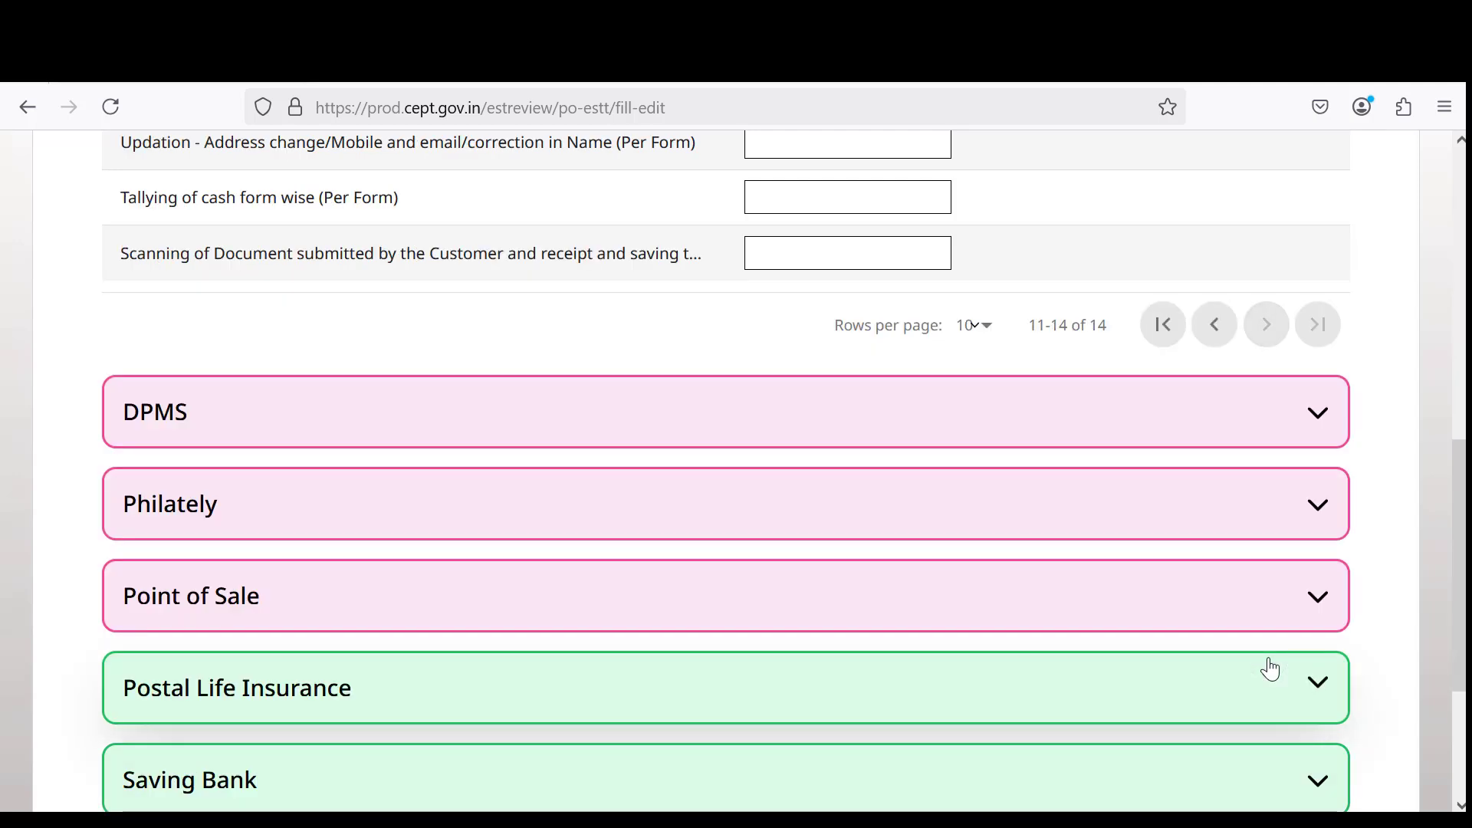
{"action": "scroll", "coordinate": [586, 493], "scroll_direction": "up", "scroll_amount": 7}
{"action": "scroll", "coordinate": [522, 590], "scroll_direction": "down", "scroll_amount": 3}
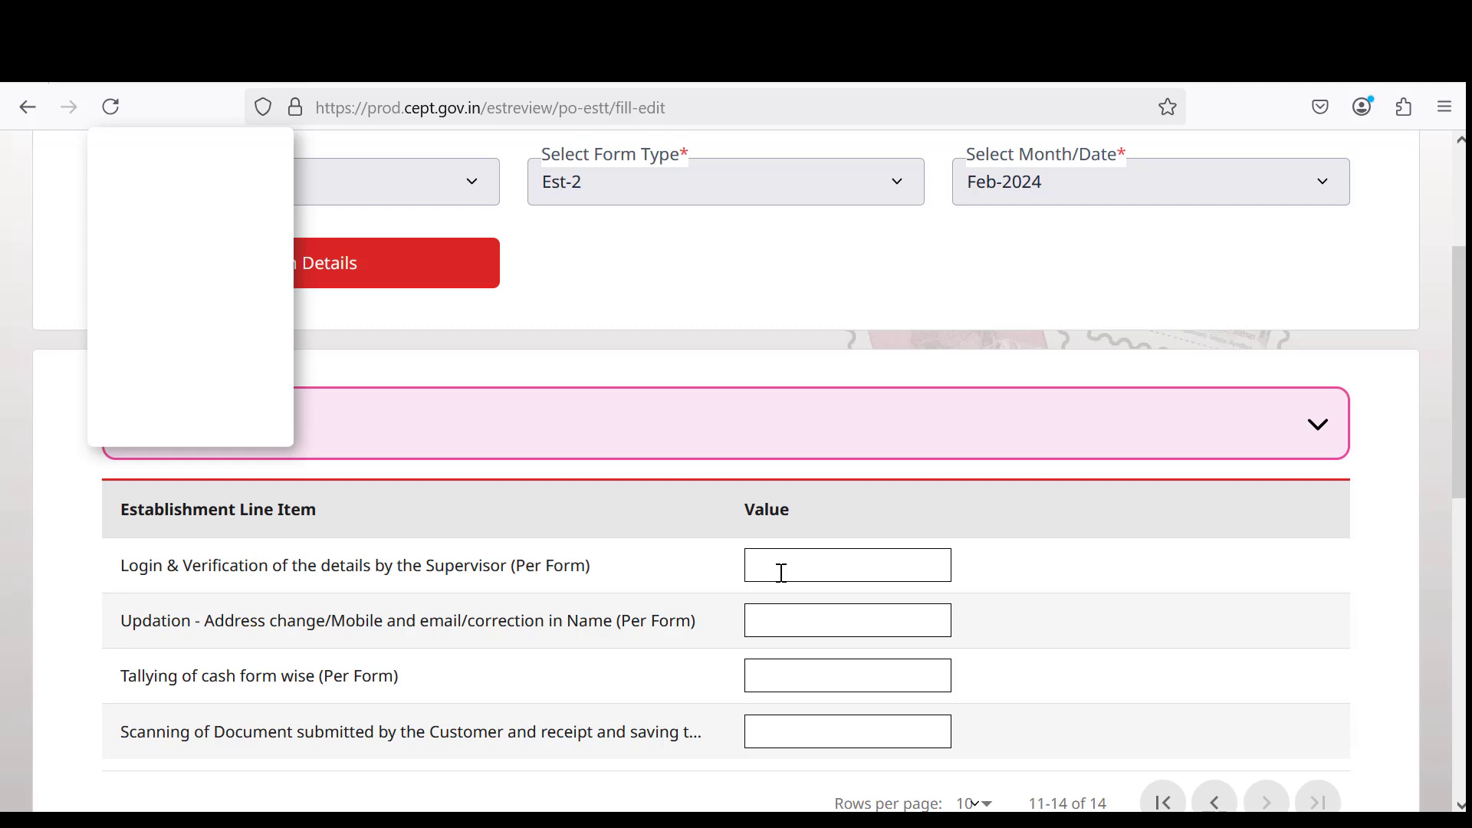
{"action": "left_click_drag", "start_coordinate": [204, 621], "coordinate": [615, 627]}
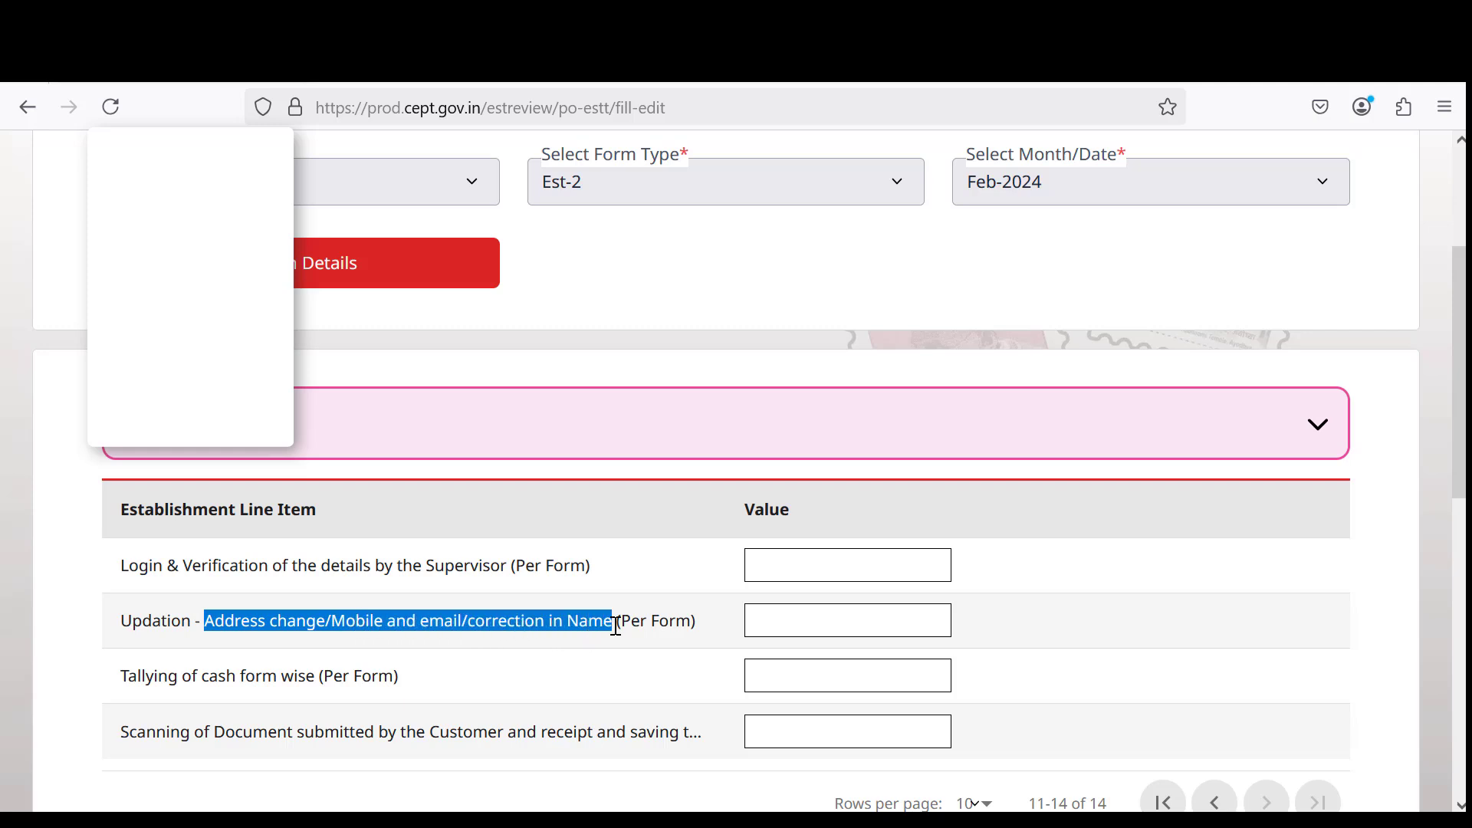
{"action": "left_click", "coordinate": [776, 629]}
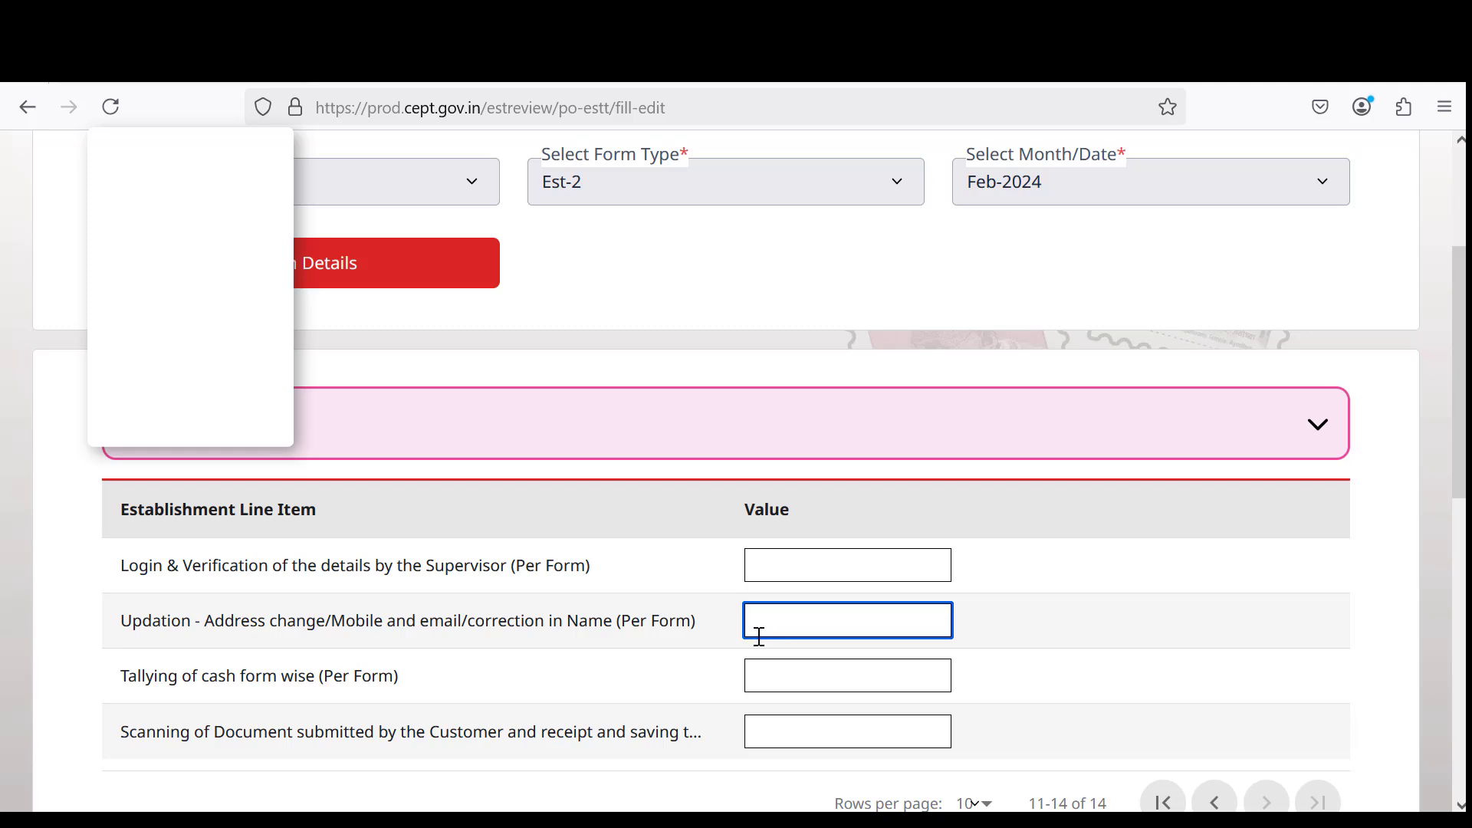
{"action": "left_click_drag", "start_coordinate": [145, 679], "coordinate": [368, 680]}
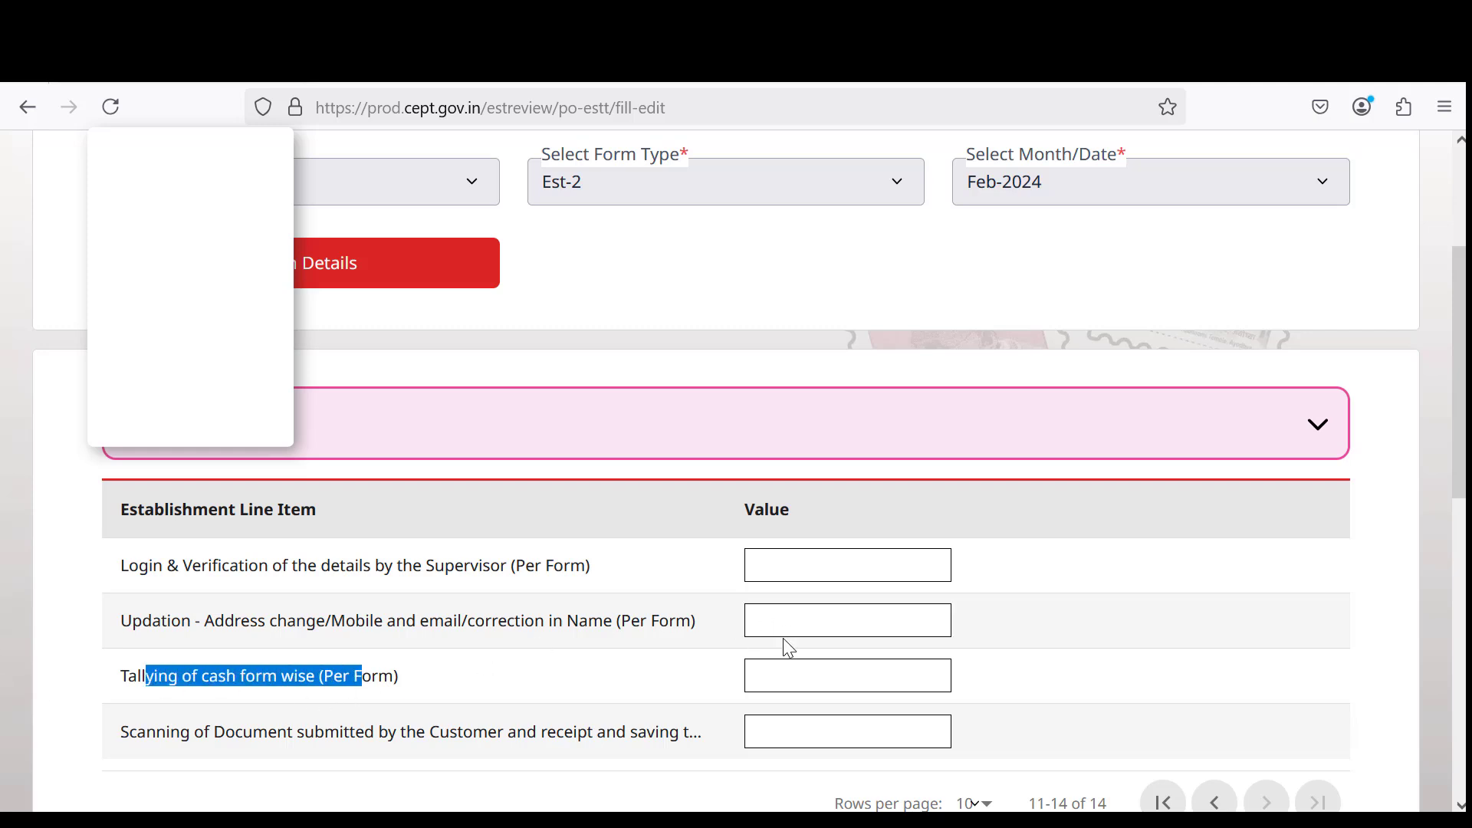
{"action": "left_click", "coordinate": [789, 686]}
{"action": "scroll", "coordinate": [559, 680], "scroll_direction": "down", "scroll_amount": 3}
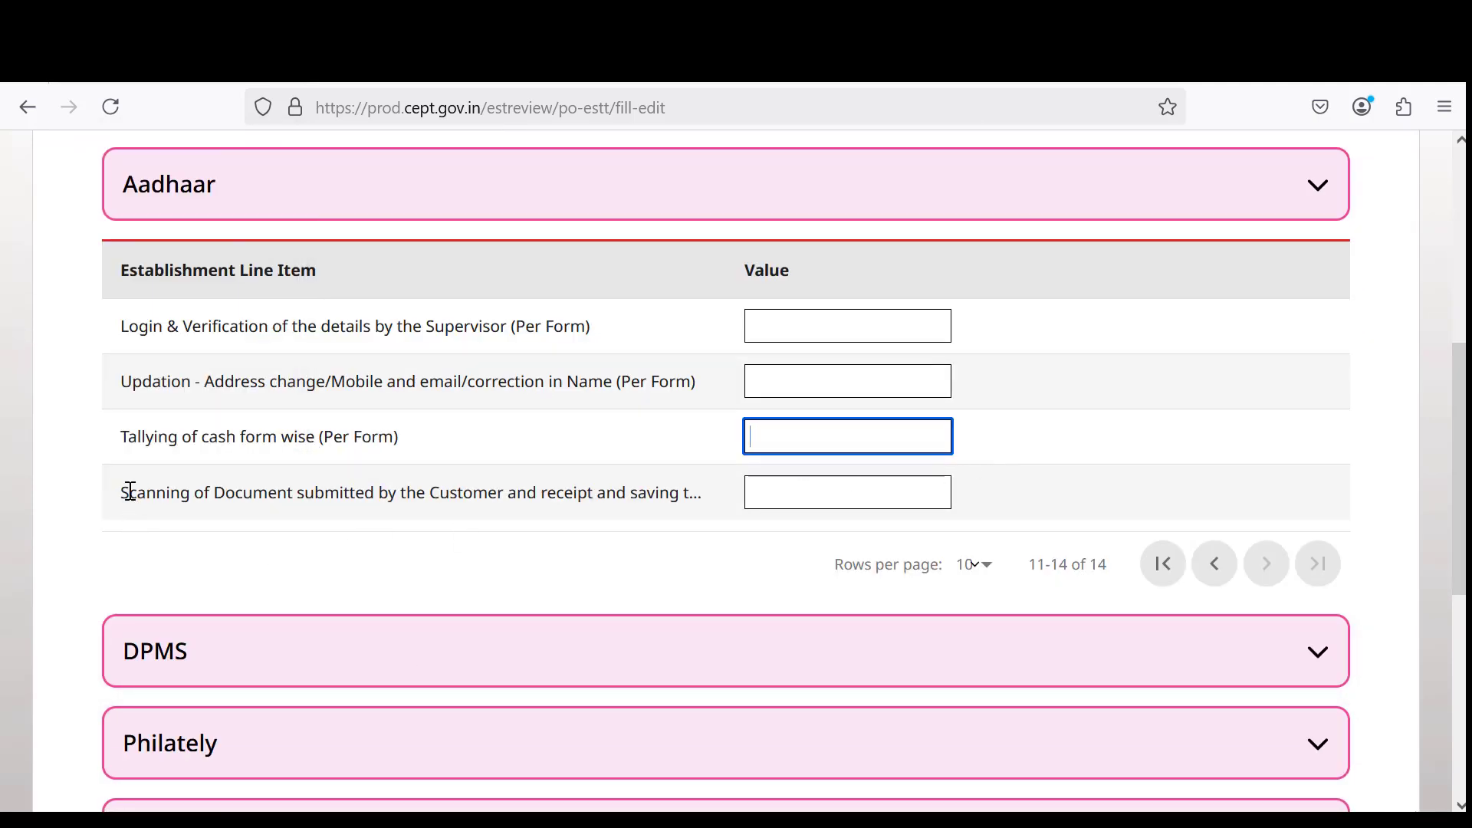
{"action": "left_click_drag", "start_coordinate": [136, 492], "coordinate": [725, 495]}
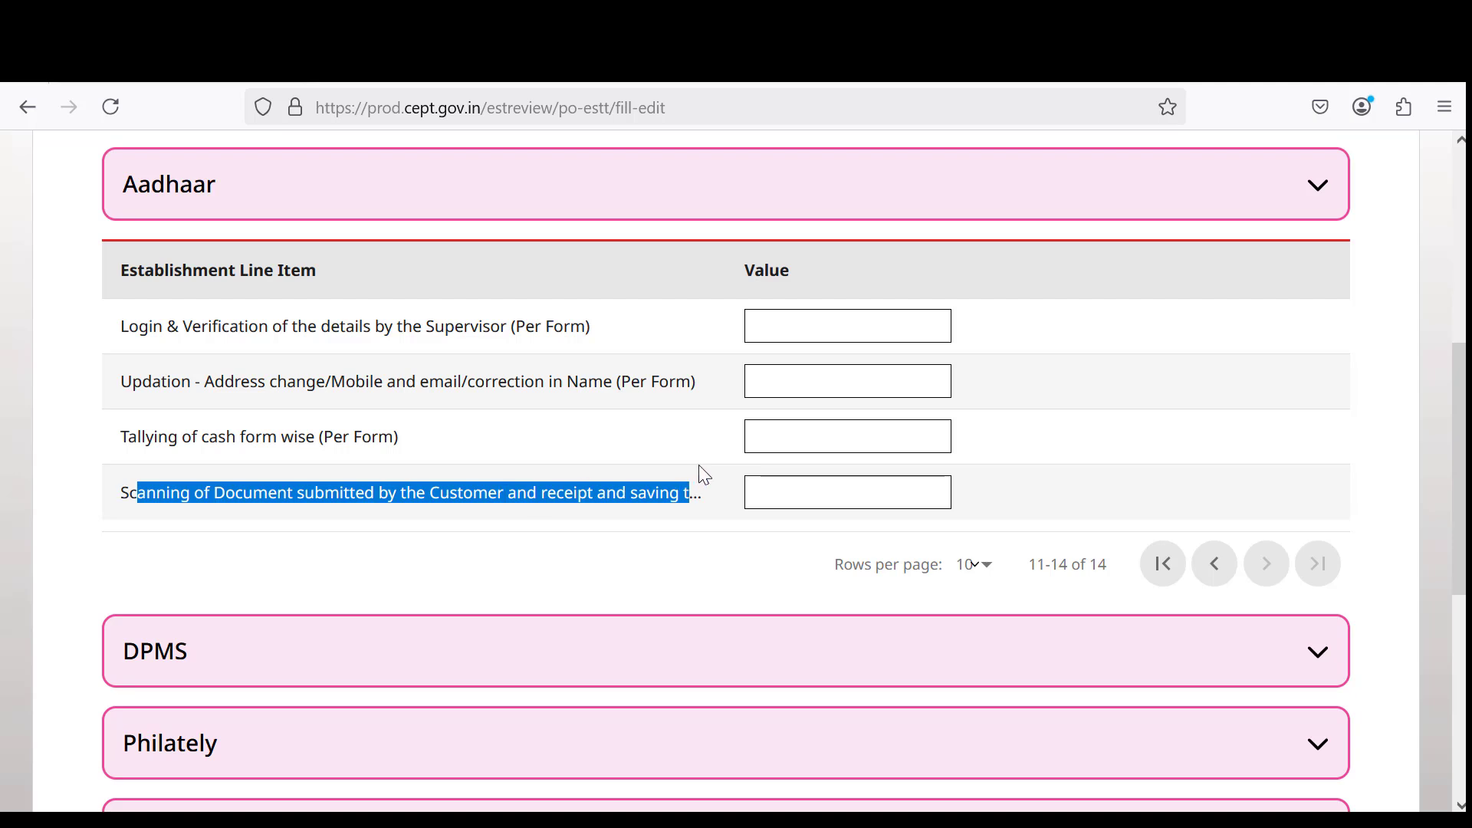
{"action": "left_click", "coordinate": [592, 491]}
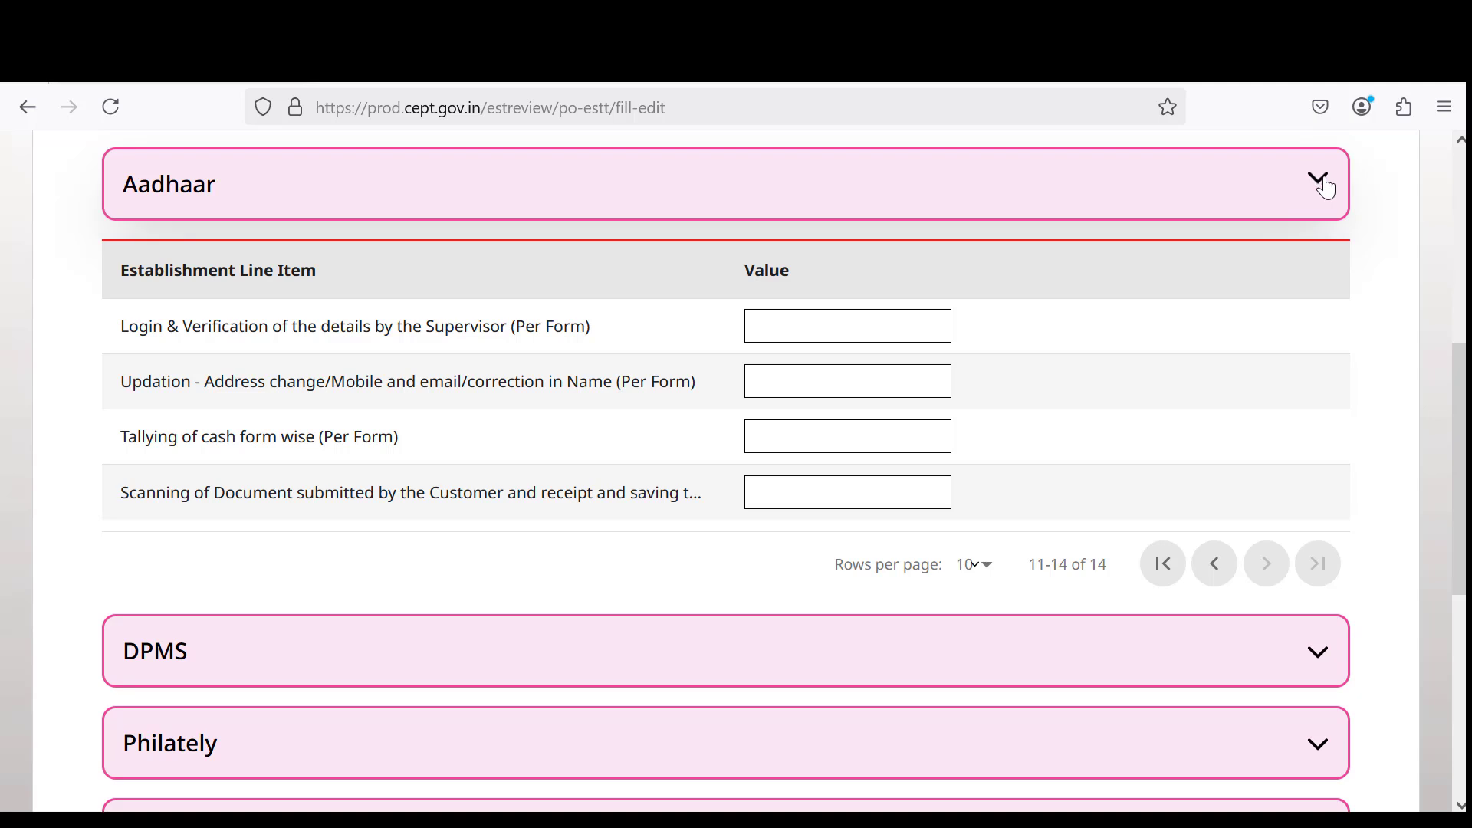
Type trial values 0 and 12 into the Updation value and erase them, leaving it empty.
{"action": "left_click", "coordinate": [818, 388]}
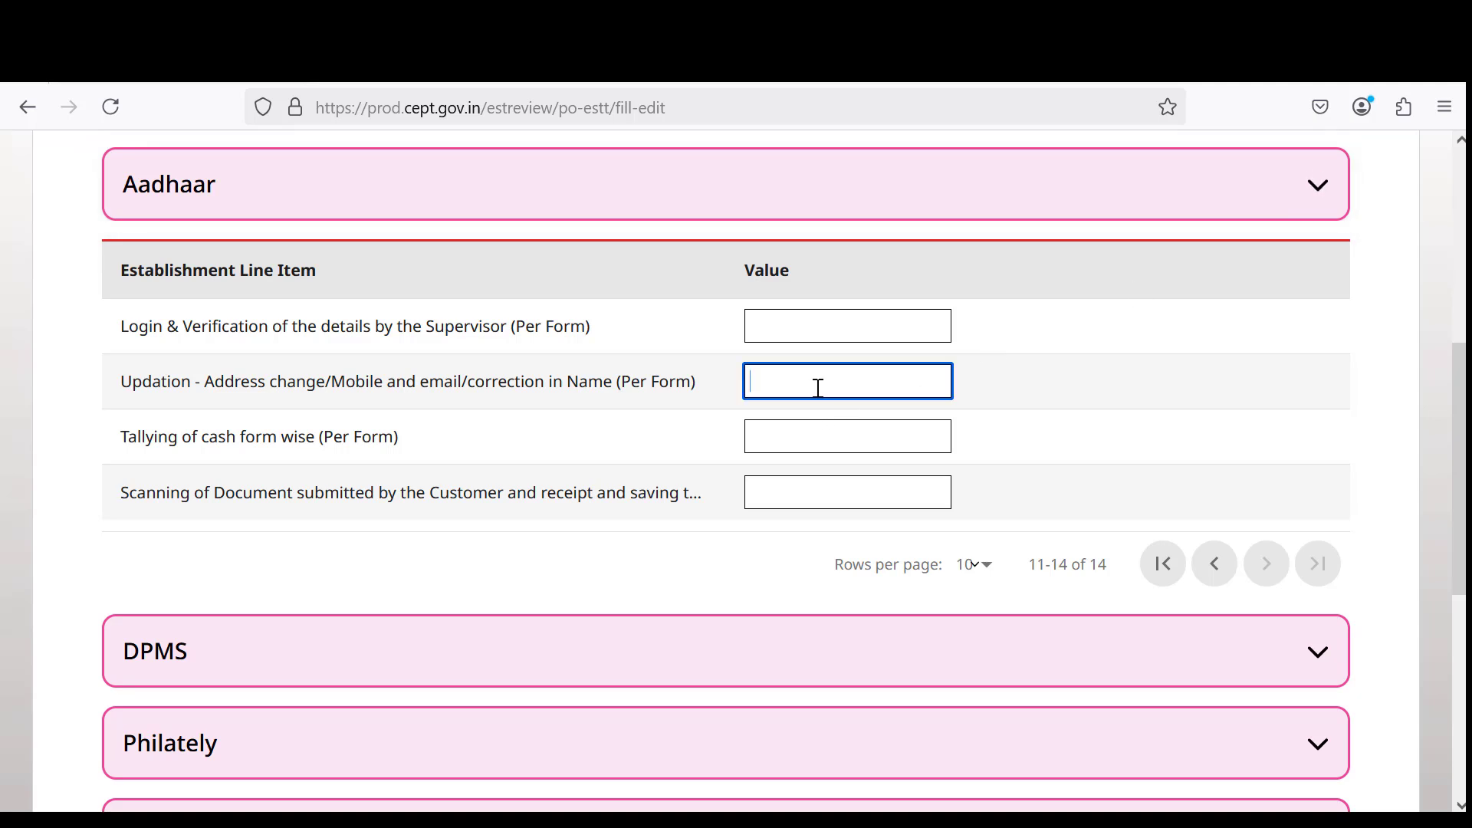
{"action": "type", "text": "0"}
{"action": "key", "text": "BackSpace"}
{"action": "type", "text": "12"}
{"action": "key", "text": "BackSpace"}
{"action": "key", "text": "BackSpace"}
{"action": "left_click", "coordinate": [1321, 191]}
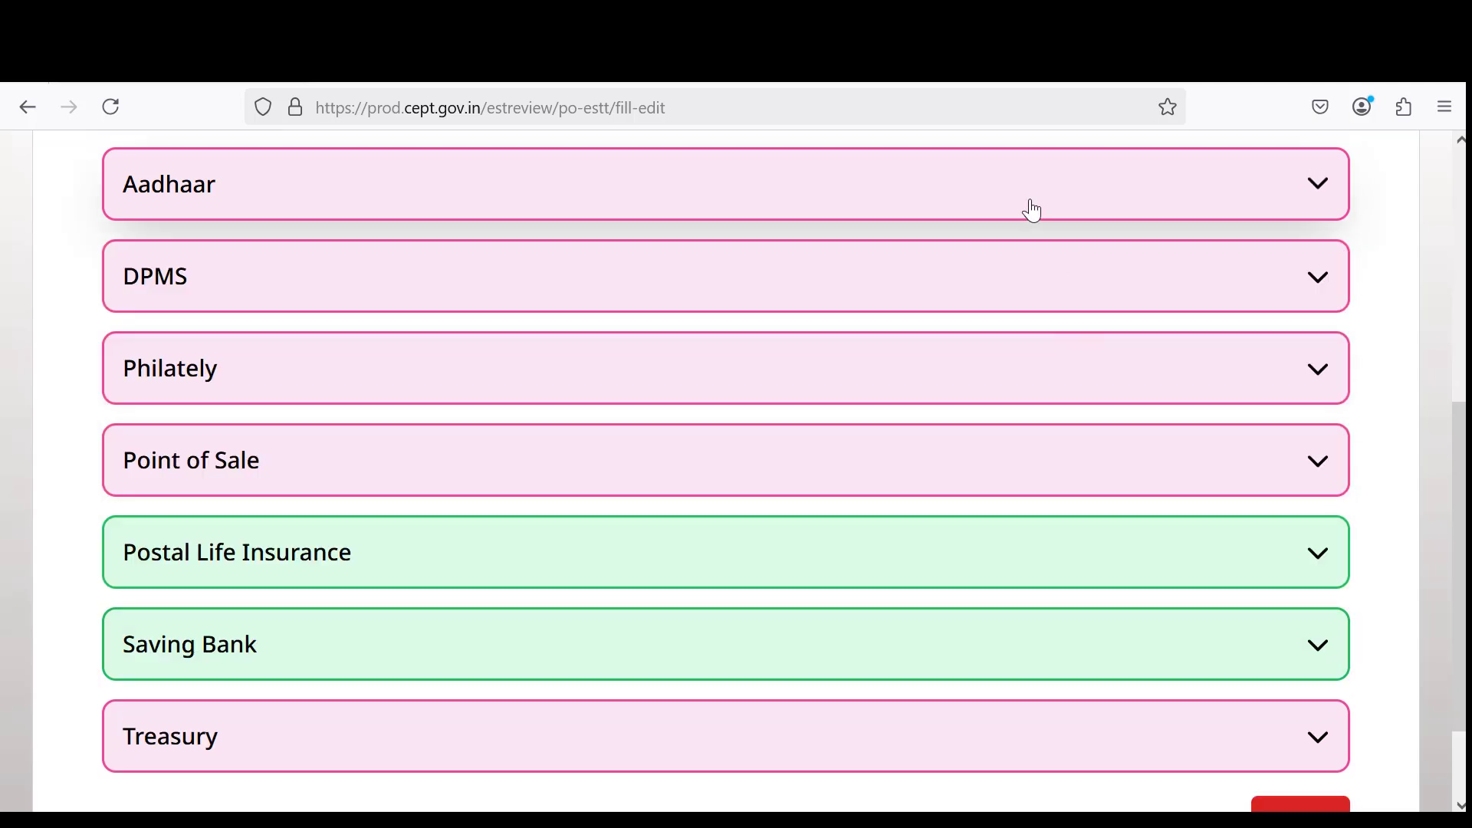
{"action": "left_click", "coordinate": [816, 304]}
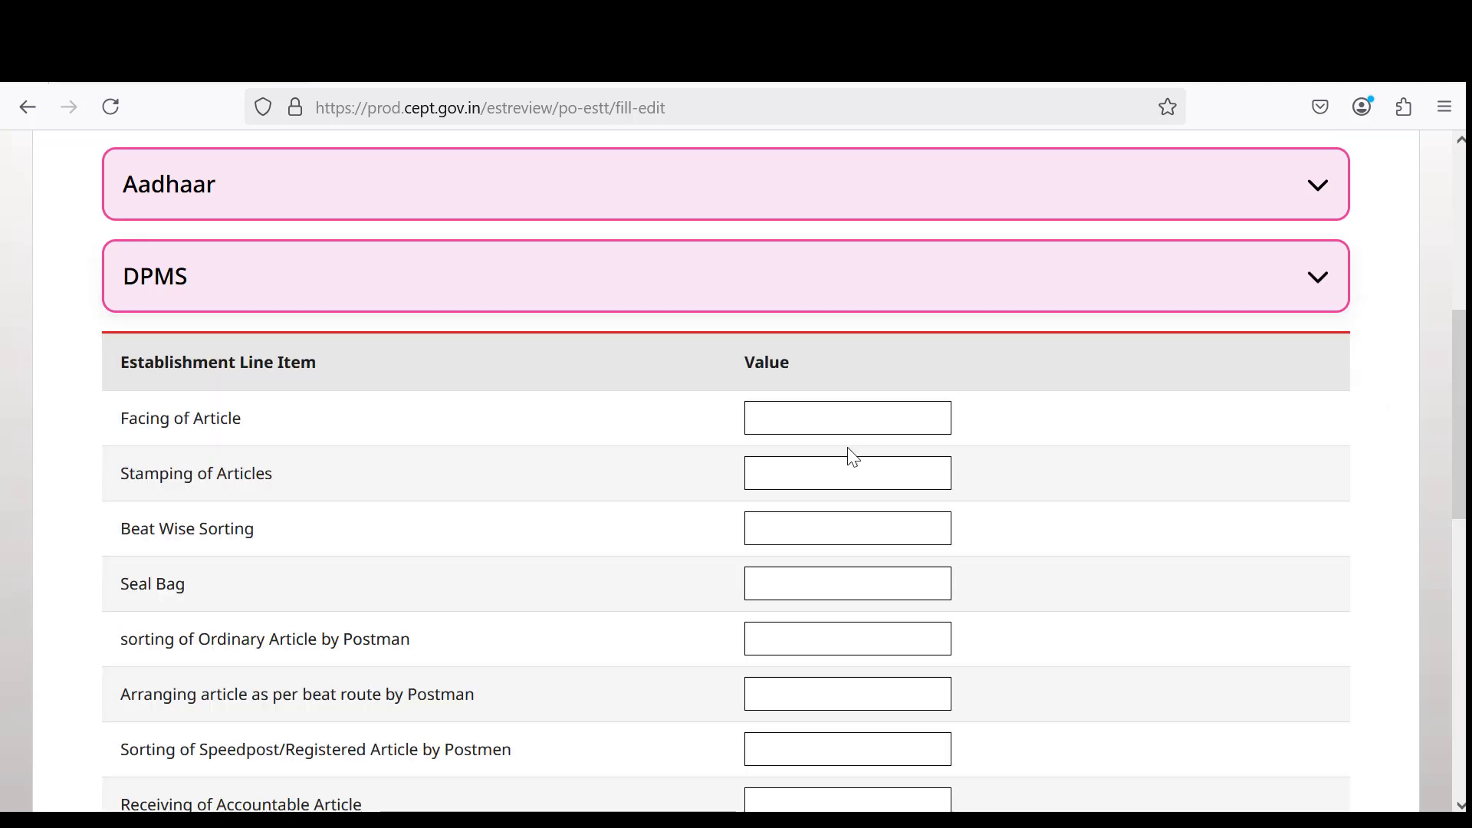
{"action": "scroll", "coordinate": [853, 457], "scroll_direction": "down", "scroll_amount": 5}
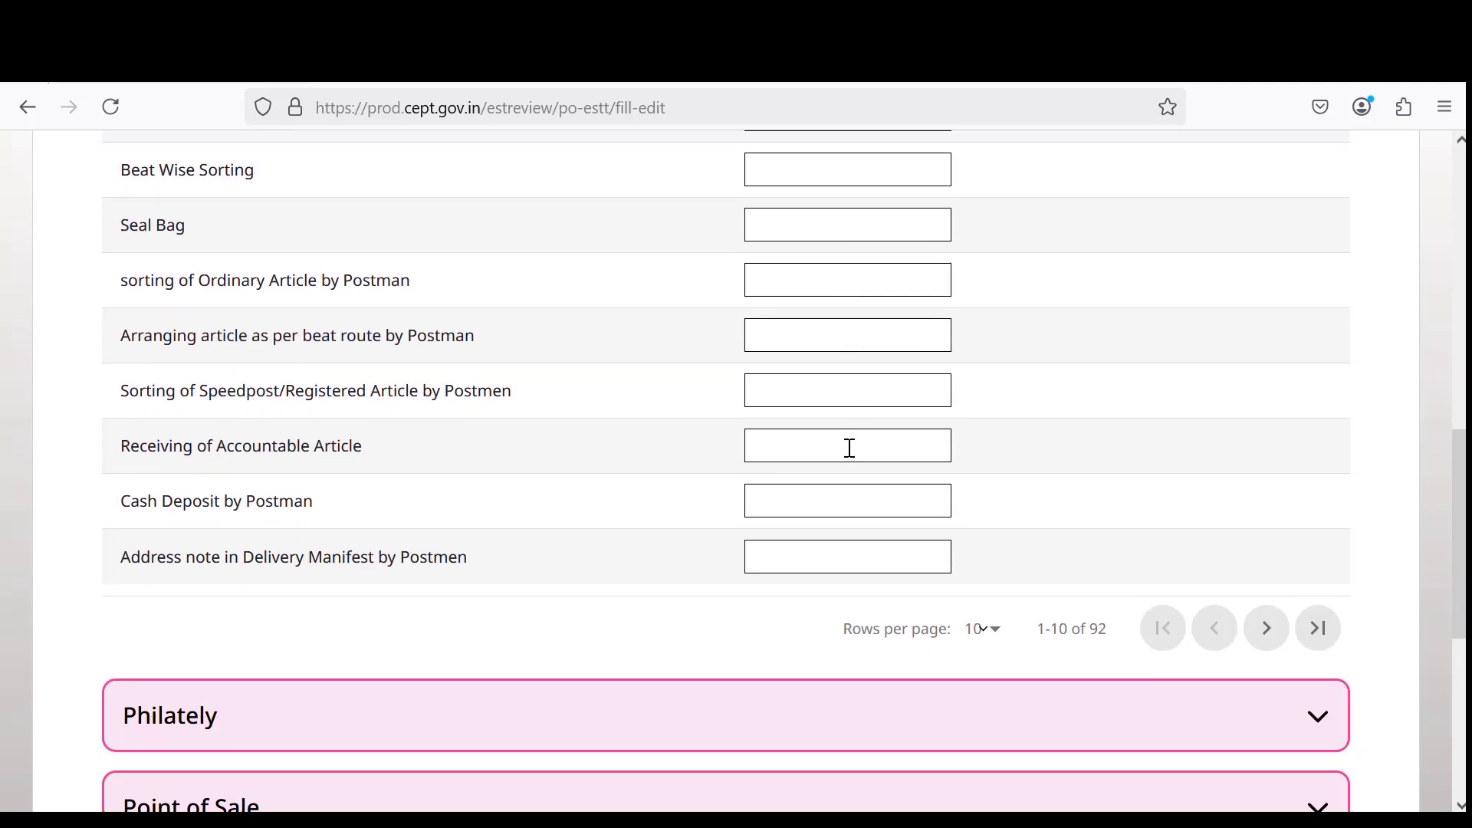
{"action": "scroll", "coordinate": [849, 448], "scroll_direction": "up", "scroll_amount": 3}
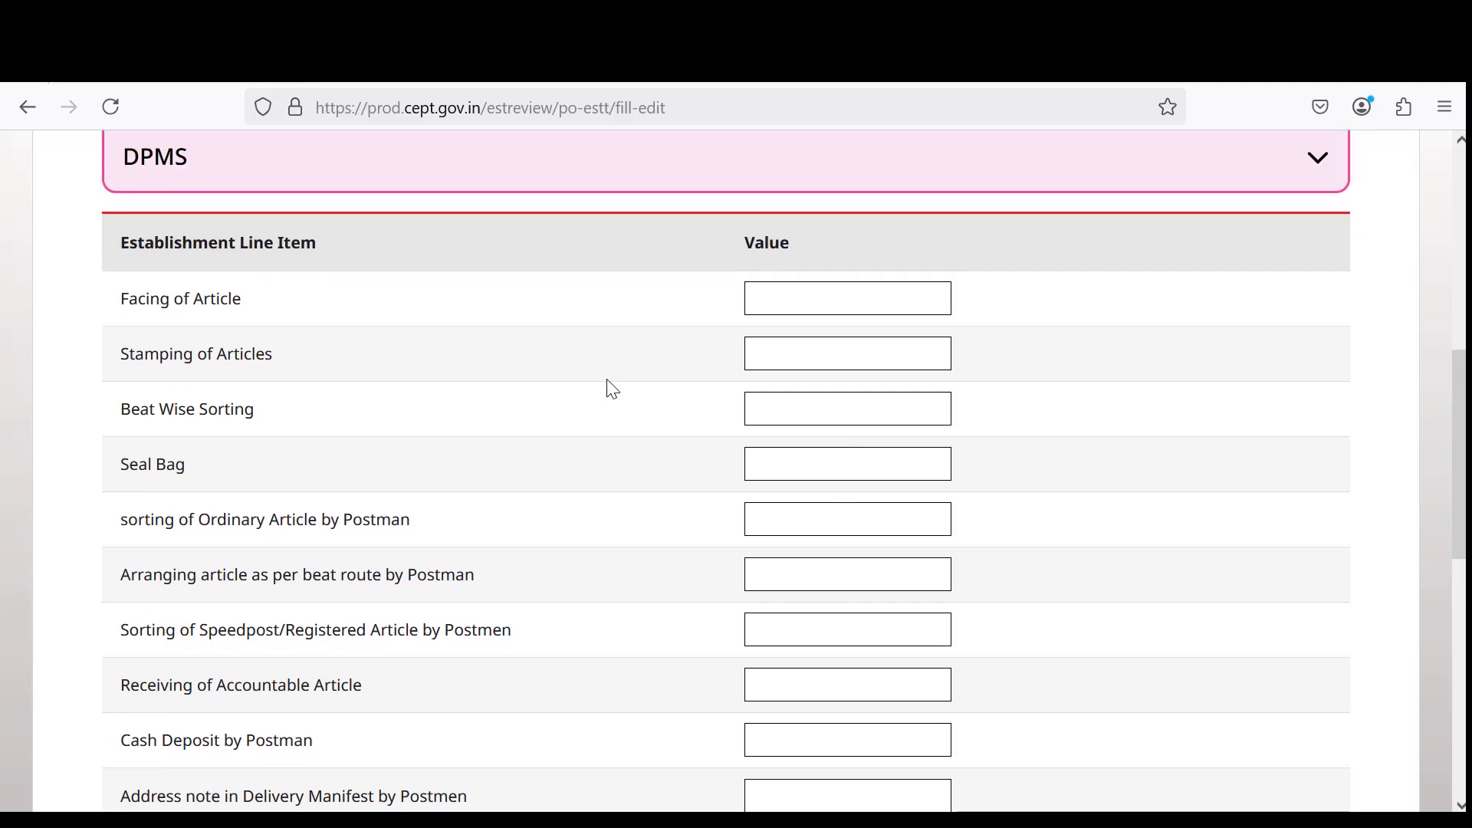
{"action": "left_click", "coordinate": [788, 311]}
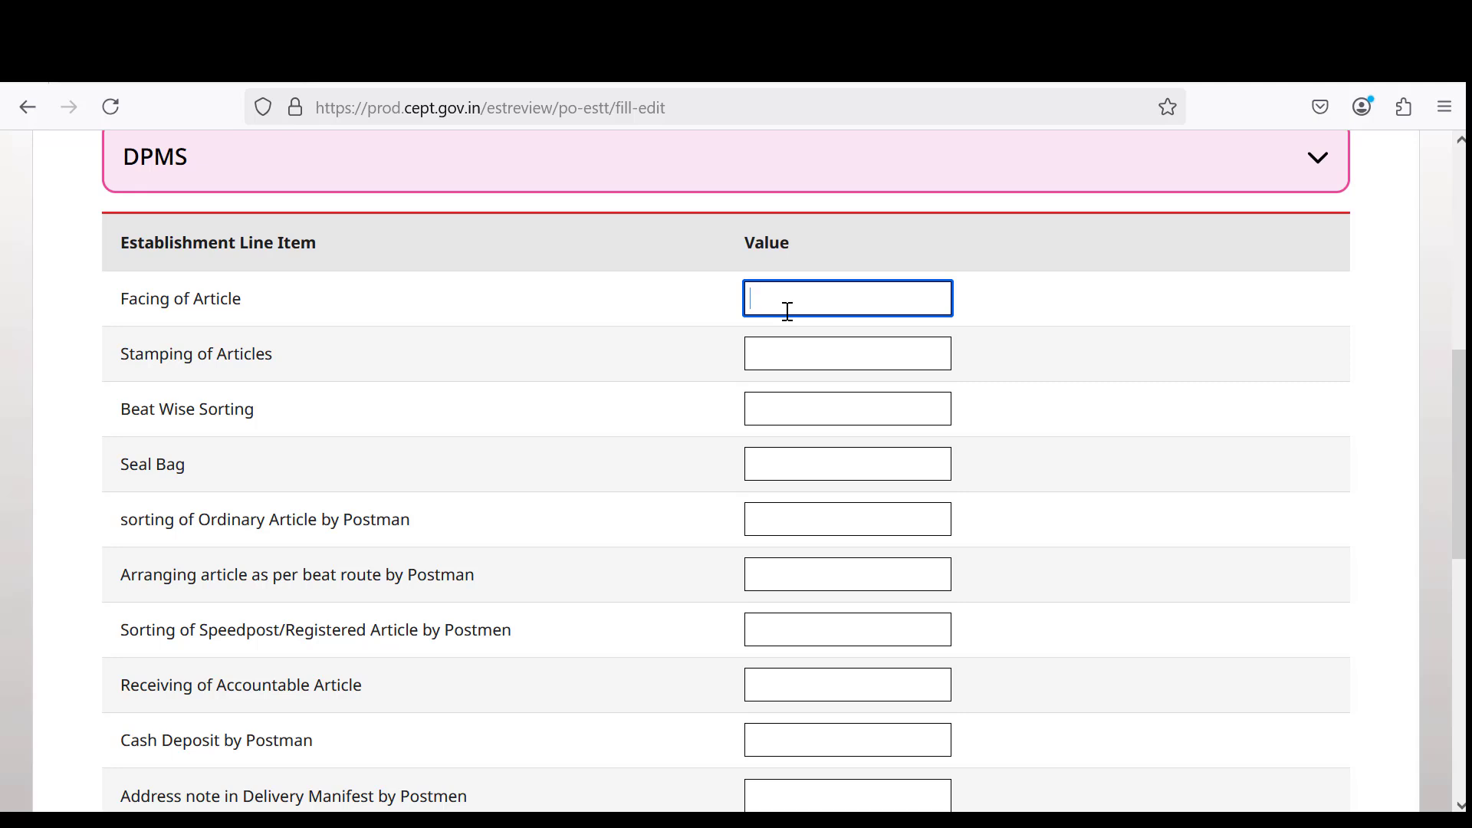
{"action": "left_click", "coordinate": [773, 361]}
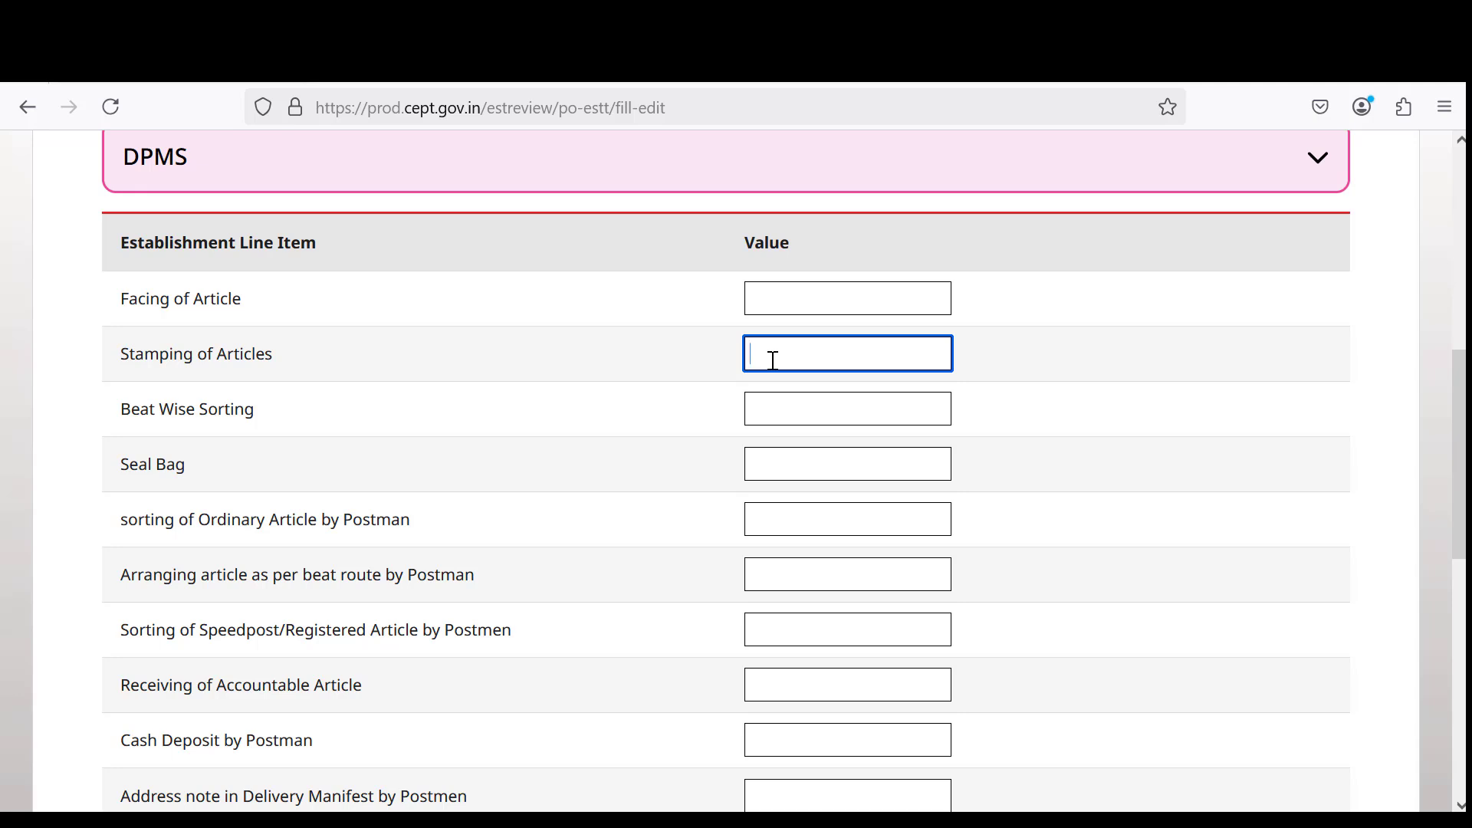
{"action": "left_click", "coordinate": [778, 404]}
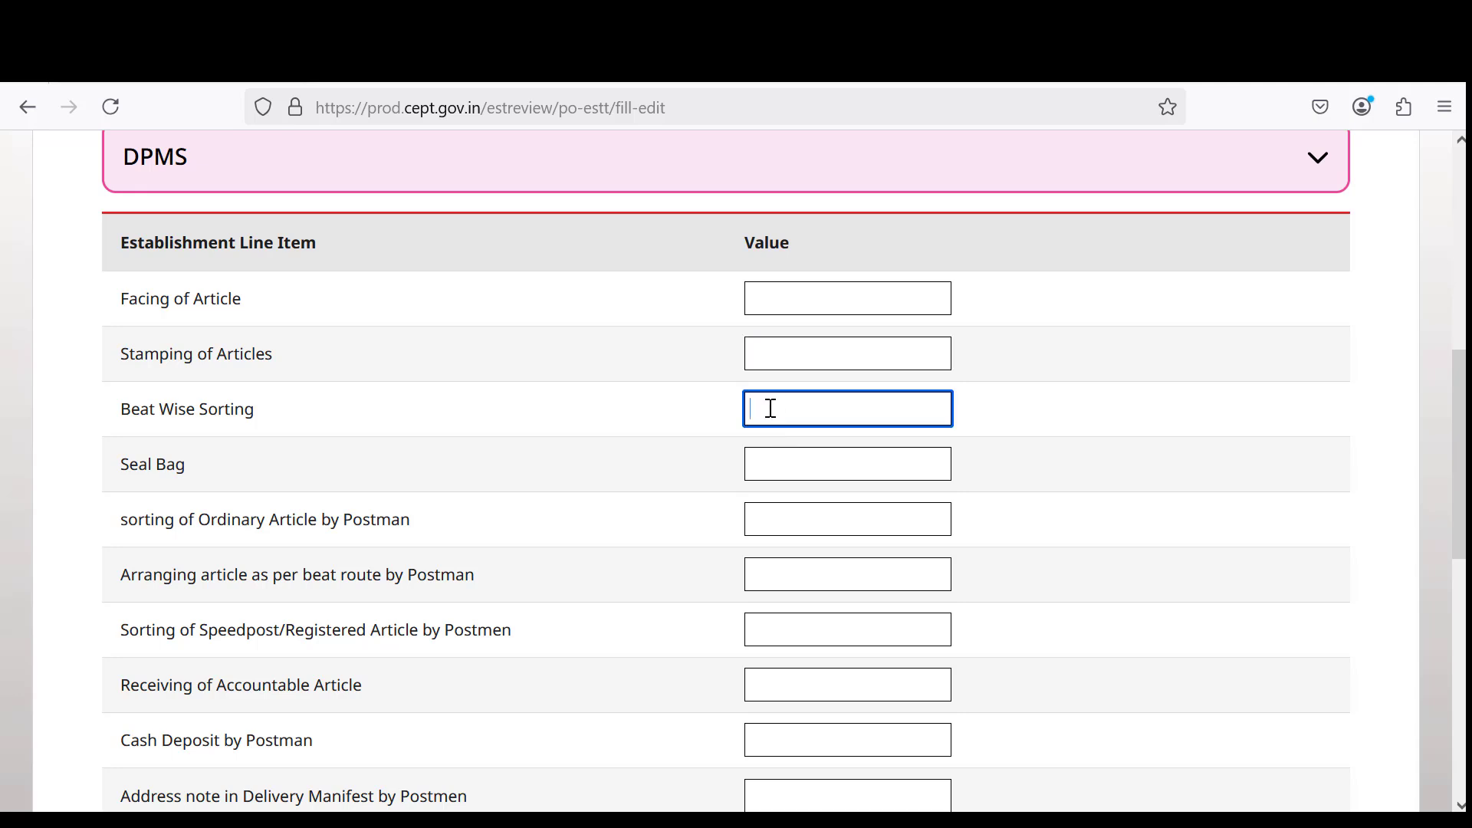
{"action": "left_click", "coordinate": [791, 473]}
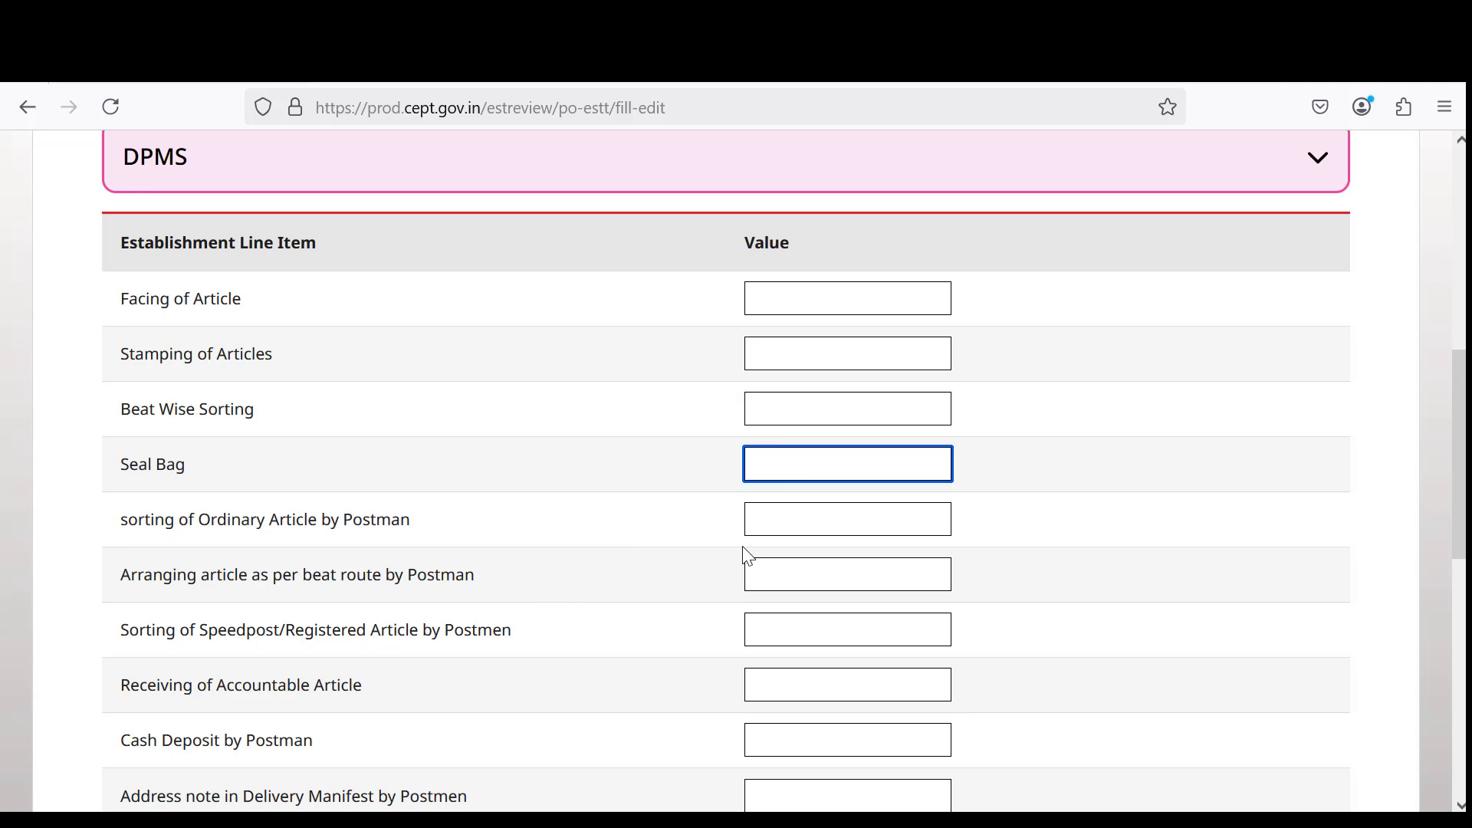
{"action": "left_click", "coordinate": [798, 532]}
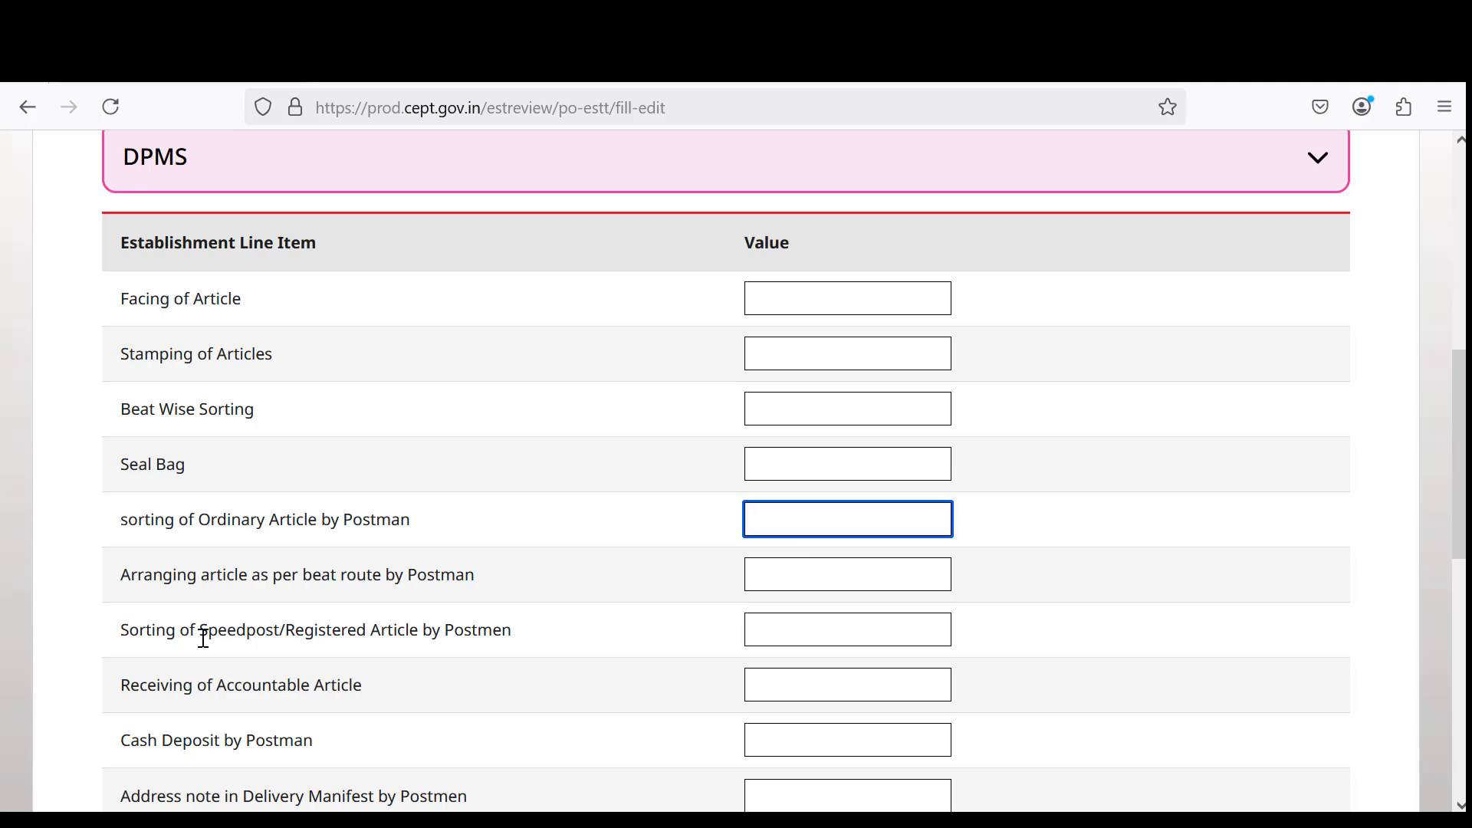
{"action": "scroll", "coordinate": [268, 550], "scroll_direction": "down", "scroll_amount": 2}
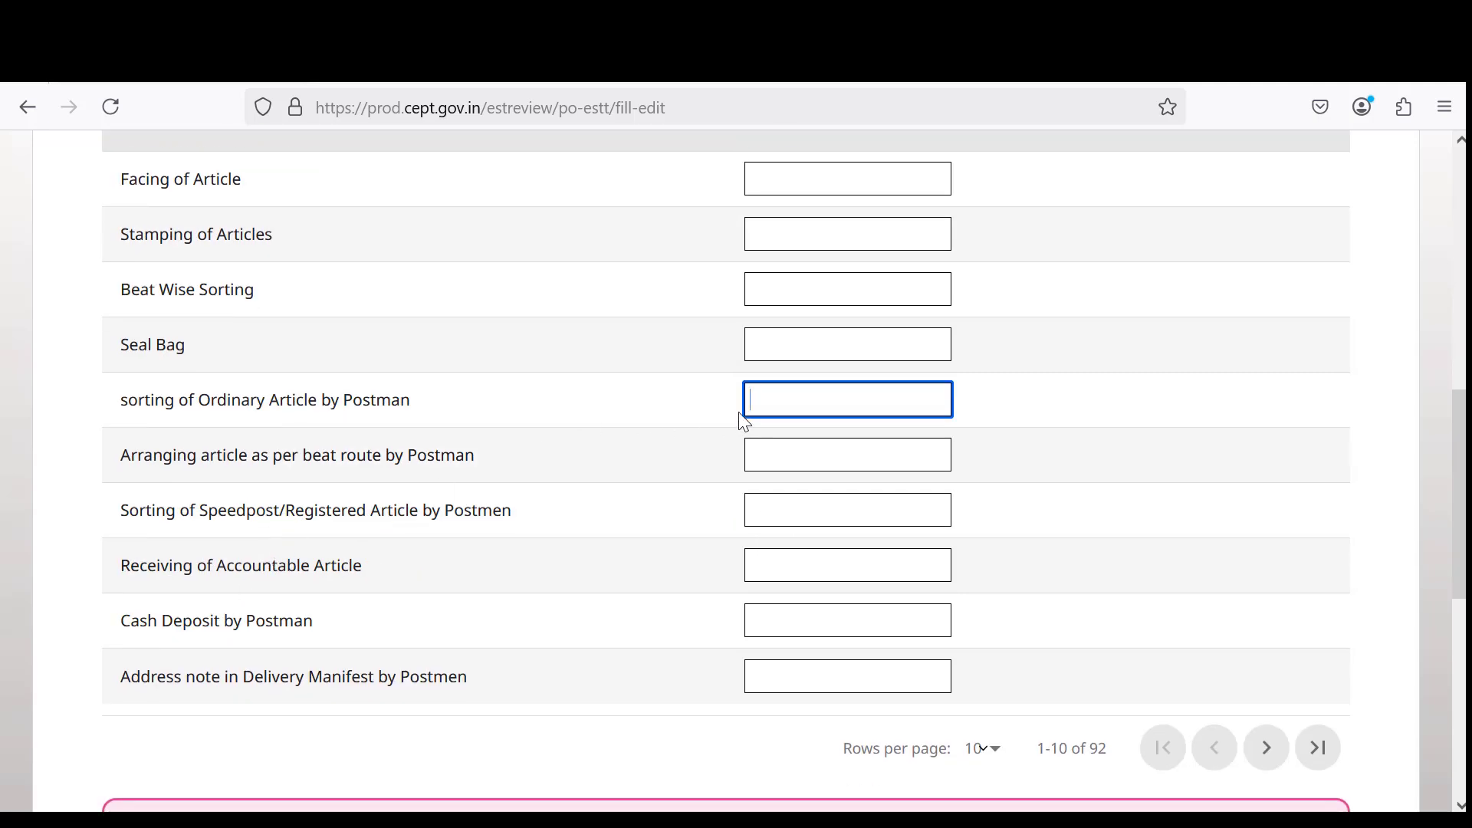
{"action": "left_click", "coordinate": [786, 459]}
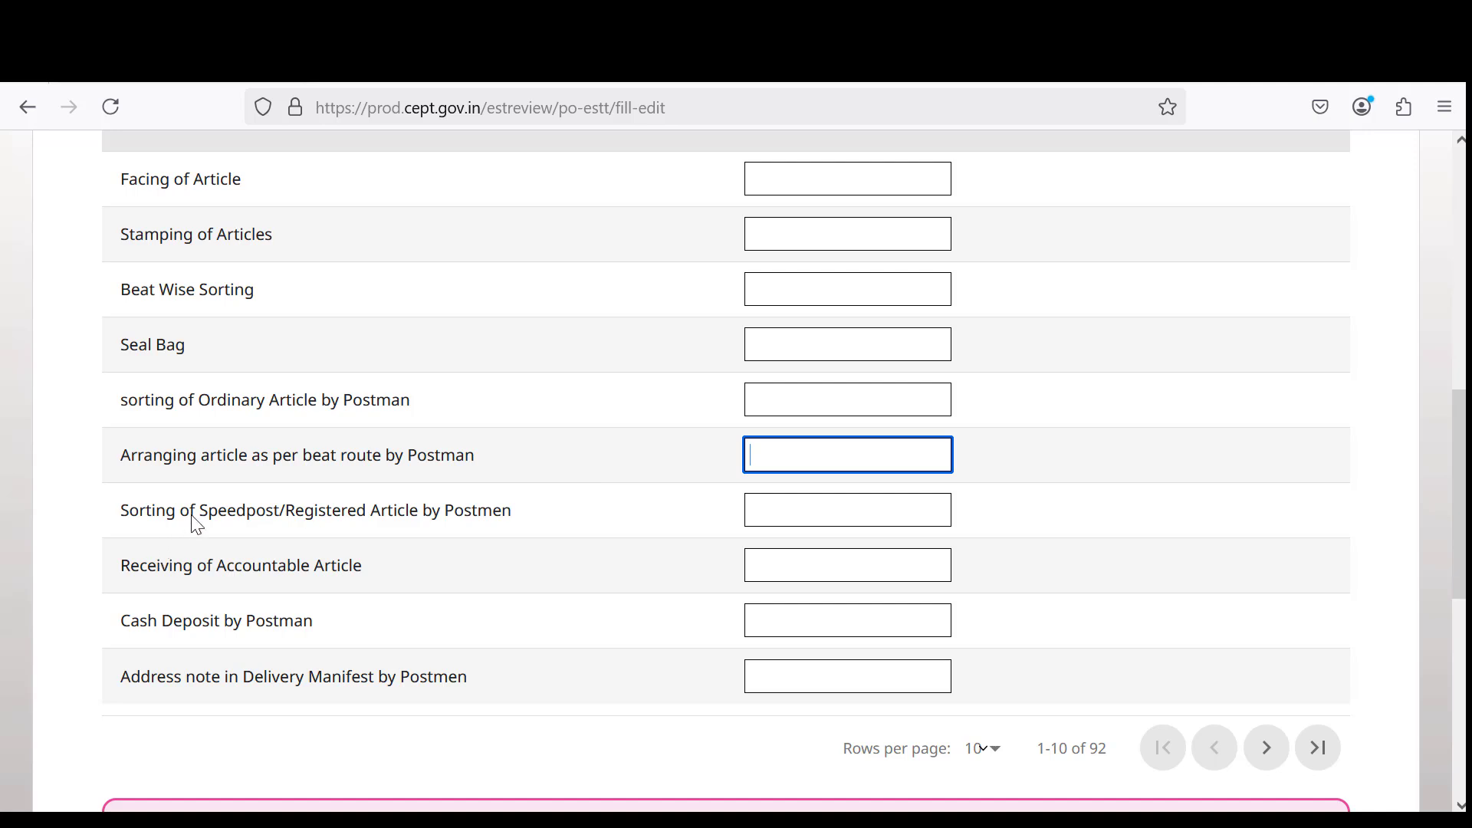
{"action": "left_click_drag", "start_coordinate": [266, 511], "coordinate": [463, 535]}
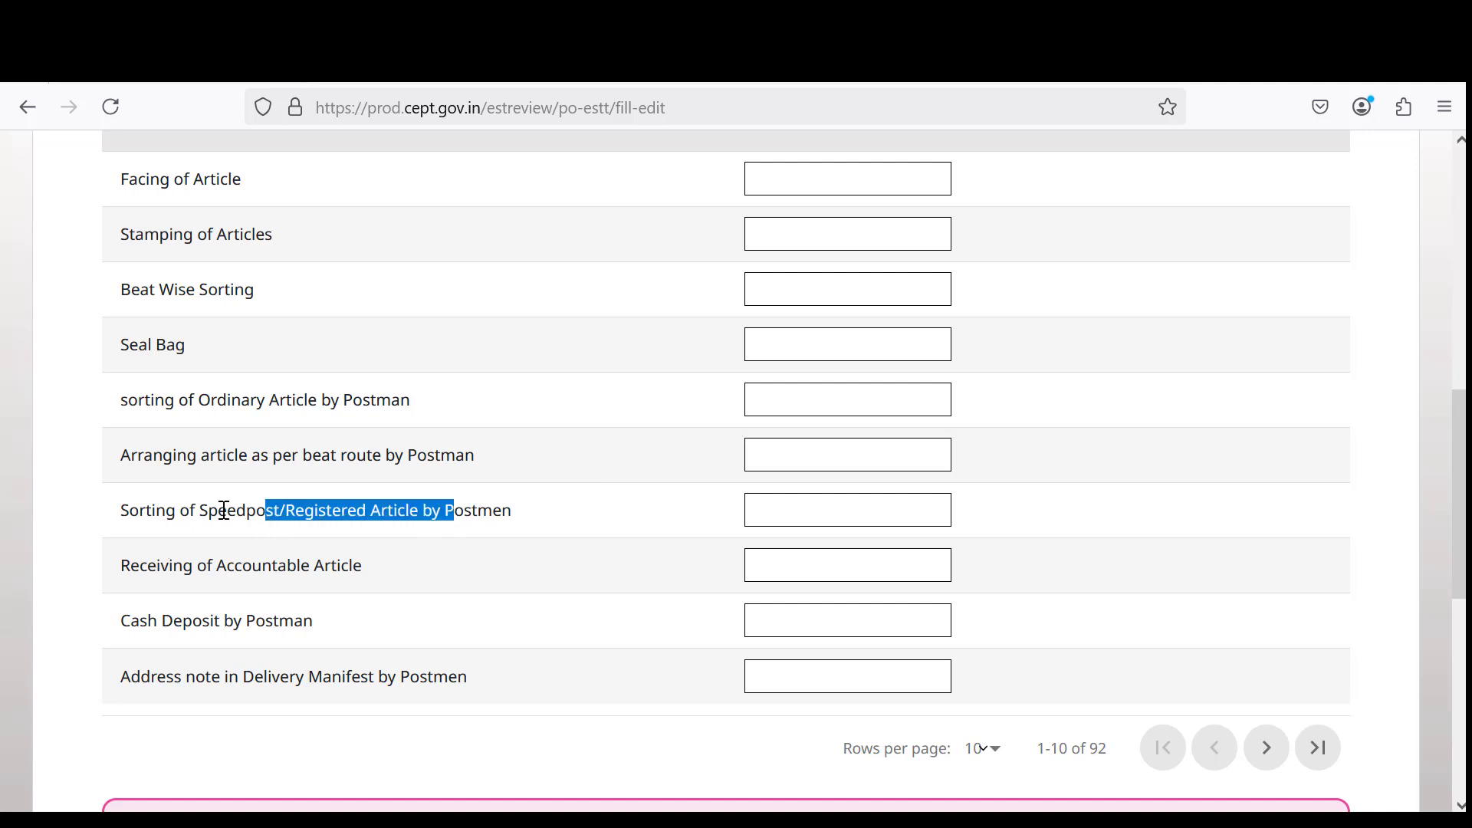
{"action": "left_click_drag", "start_coordinate": [201, 512], "coordinate": [434, 512]}
{"action": "left_click_drag", "start_coordinate": [218, 568], "coordinate": [362, 568]}
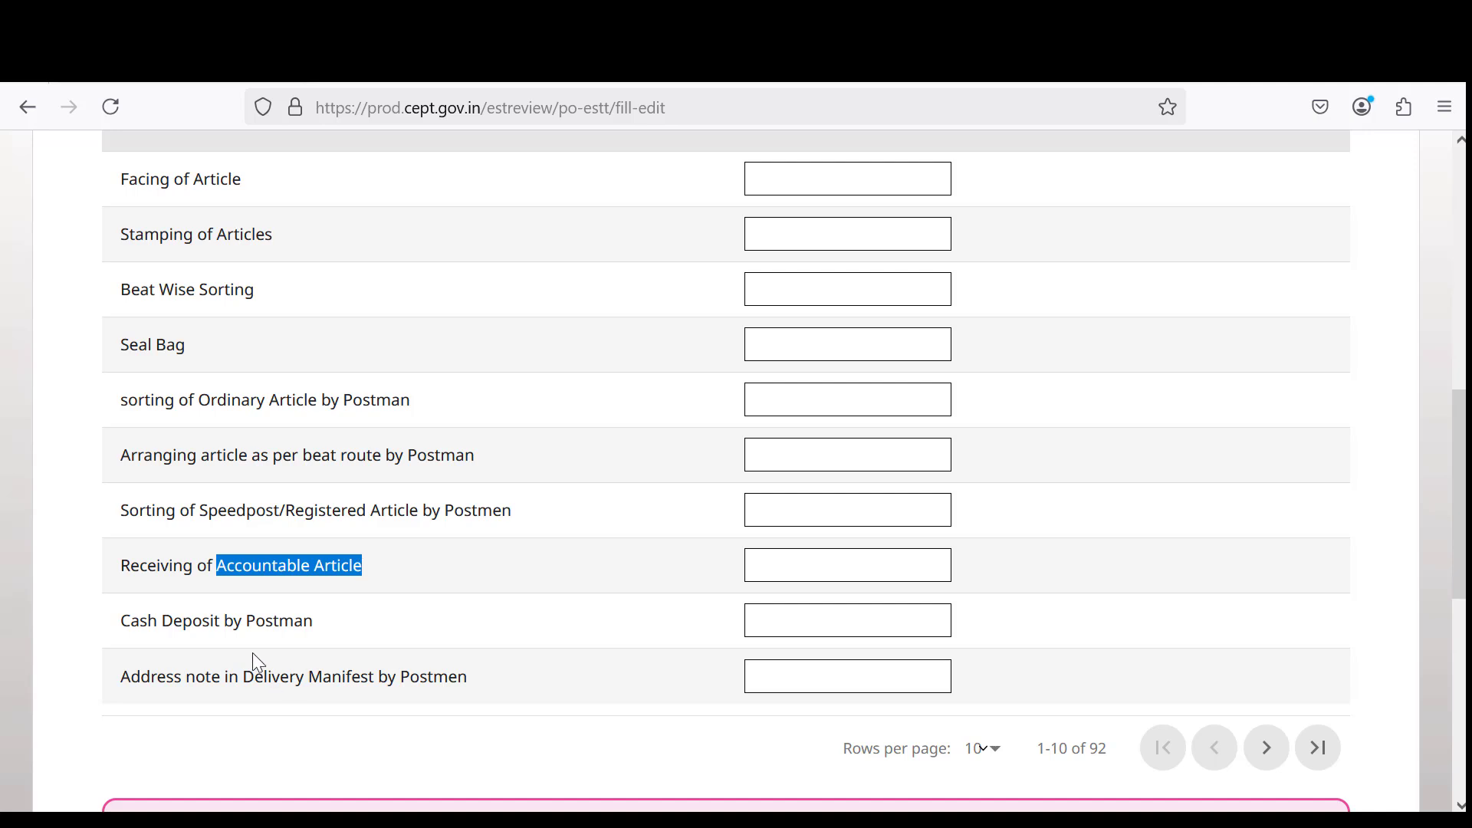
{"action": "left_click_drag", "start_coordinate": [183, 622], "coordinate": [323, 622]}
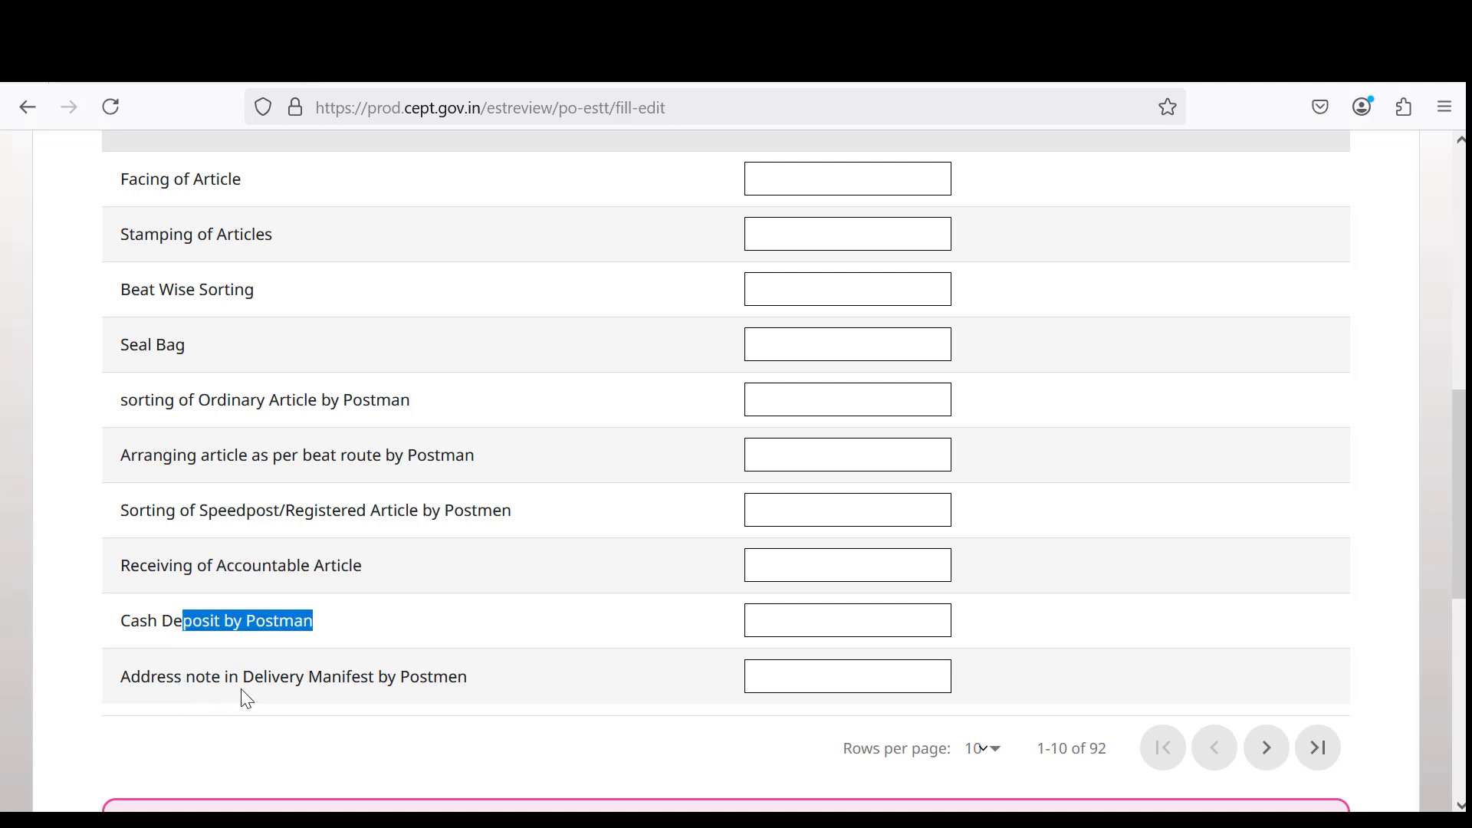
{"action": "left_click_drag", "start_coordinate": [254, 676], "coordinate": [492, 681]}
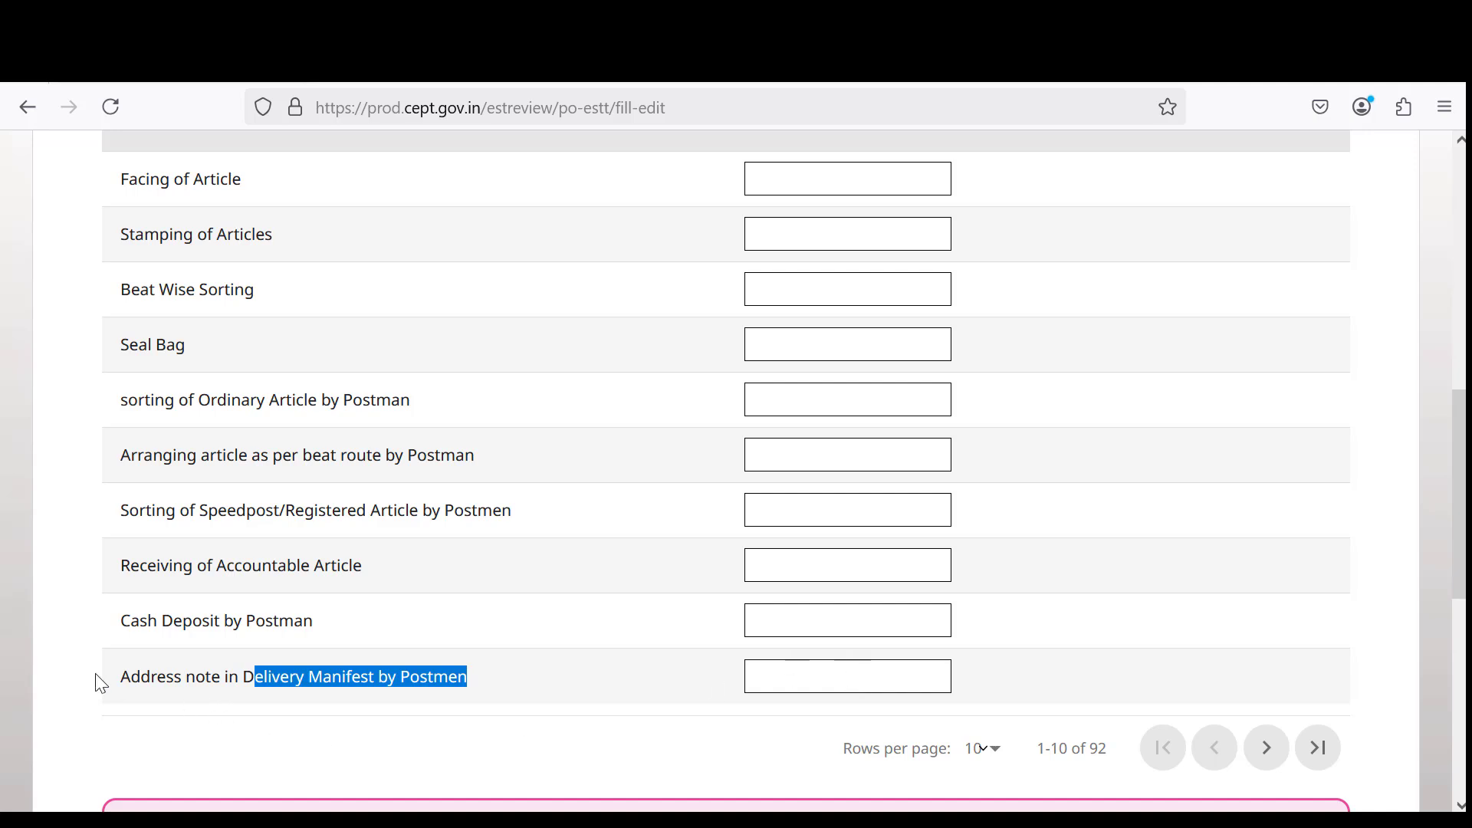
{"action": "left_click_drag", "start_coordinate": [124, 679], "coordinate": [495, 675]}
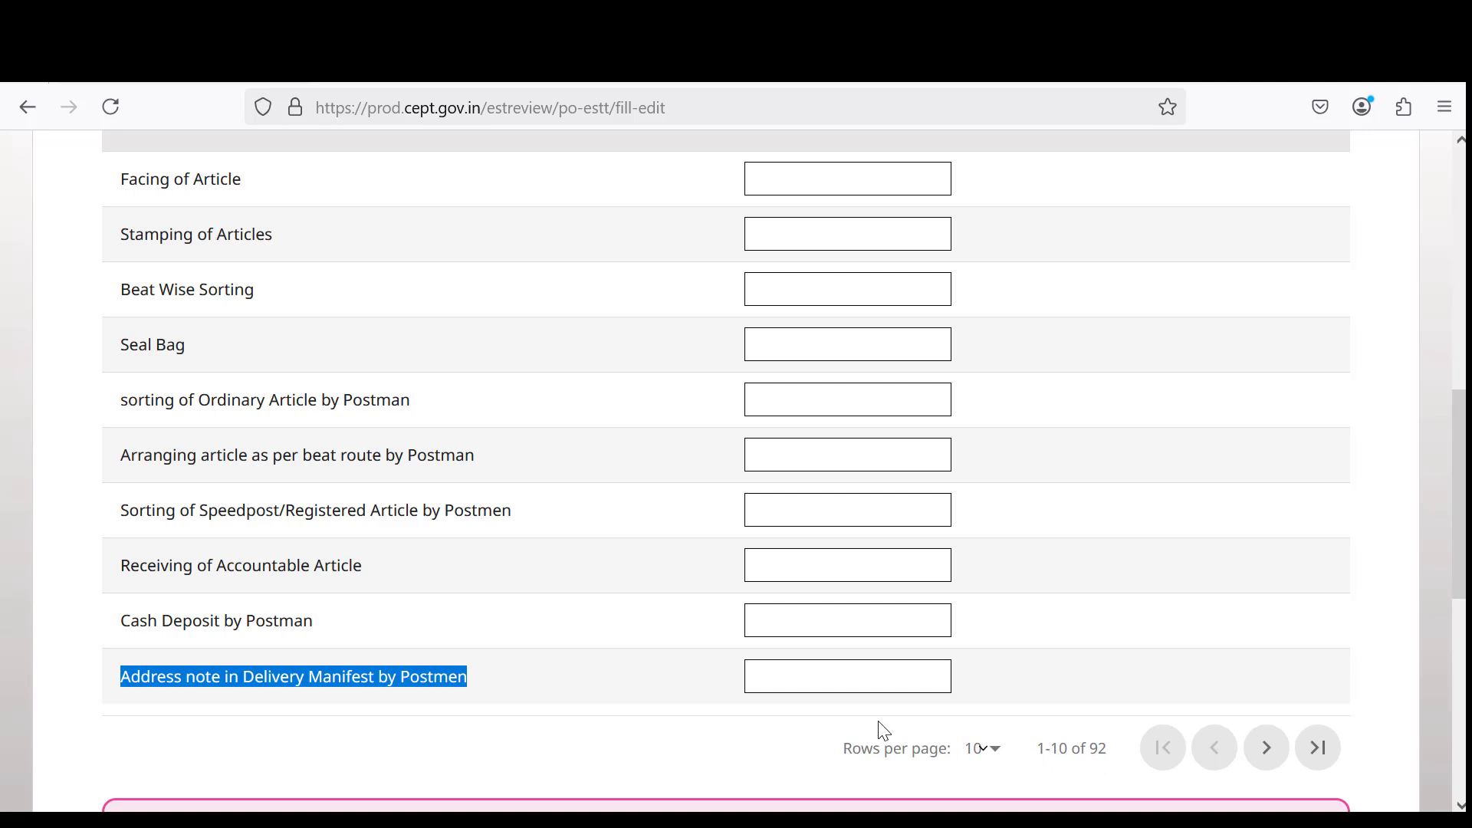
Show DPMS rows 11–20 and check the Entry of bag details and Scanning of articles values.
{"action": "left_click", "coordinate": [1266, 749]}
{"action": "scroll", "coordinate": [882, 619], "scroll_direction": "up", "scroll_amount": 4}
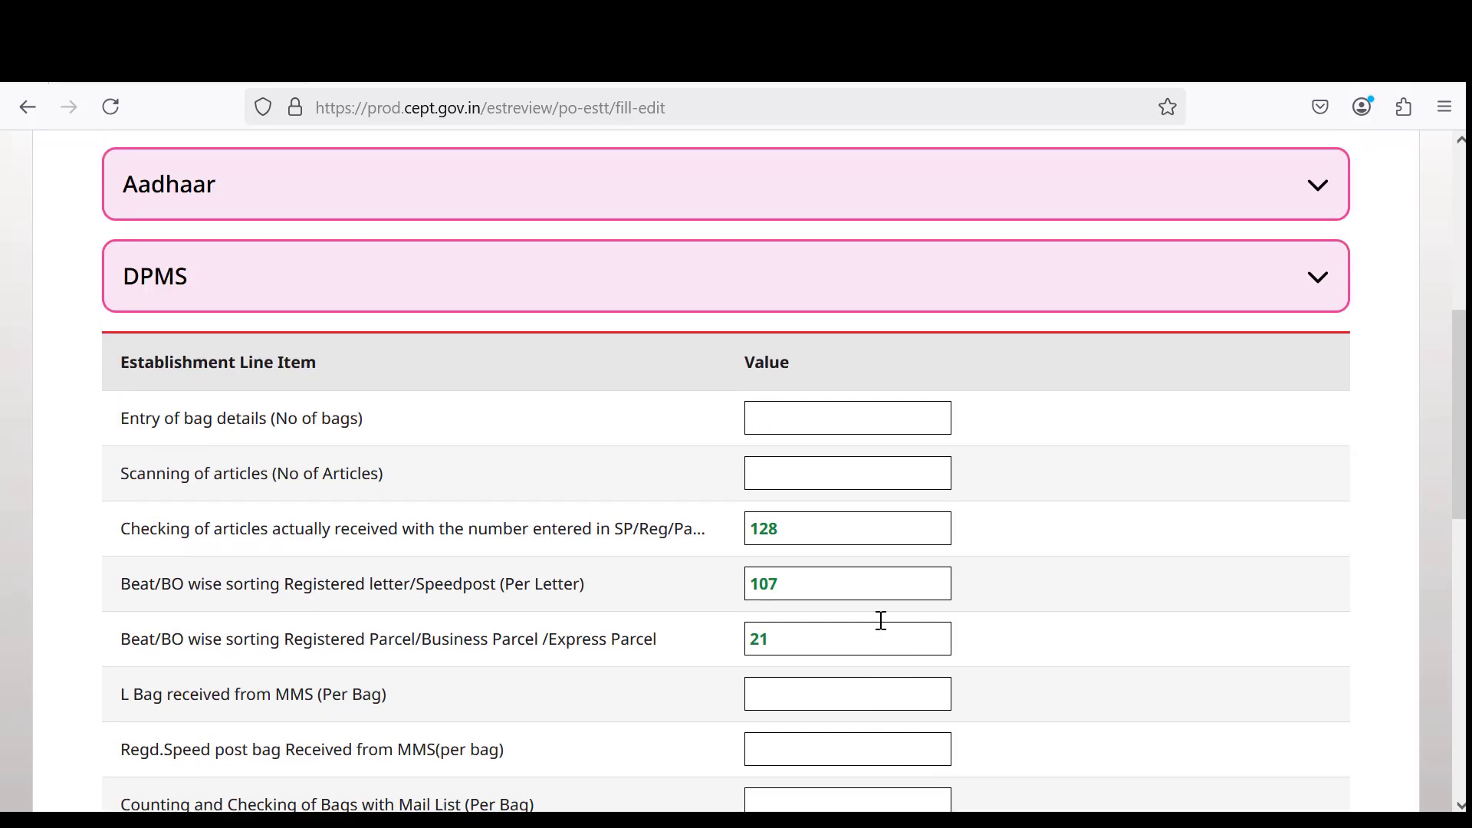
{"action": "scroll", "coordinate": [881, 621], "scroll_direction": "down", "scroll_amount": 2}
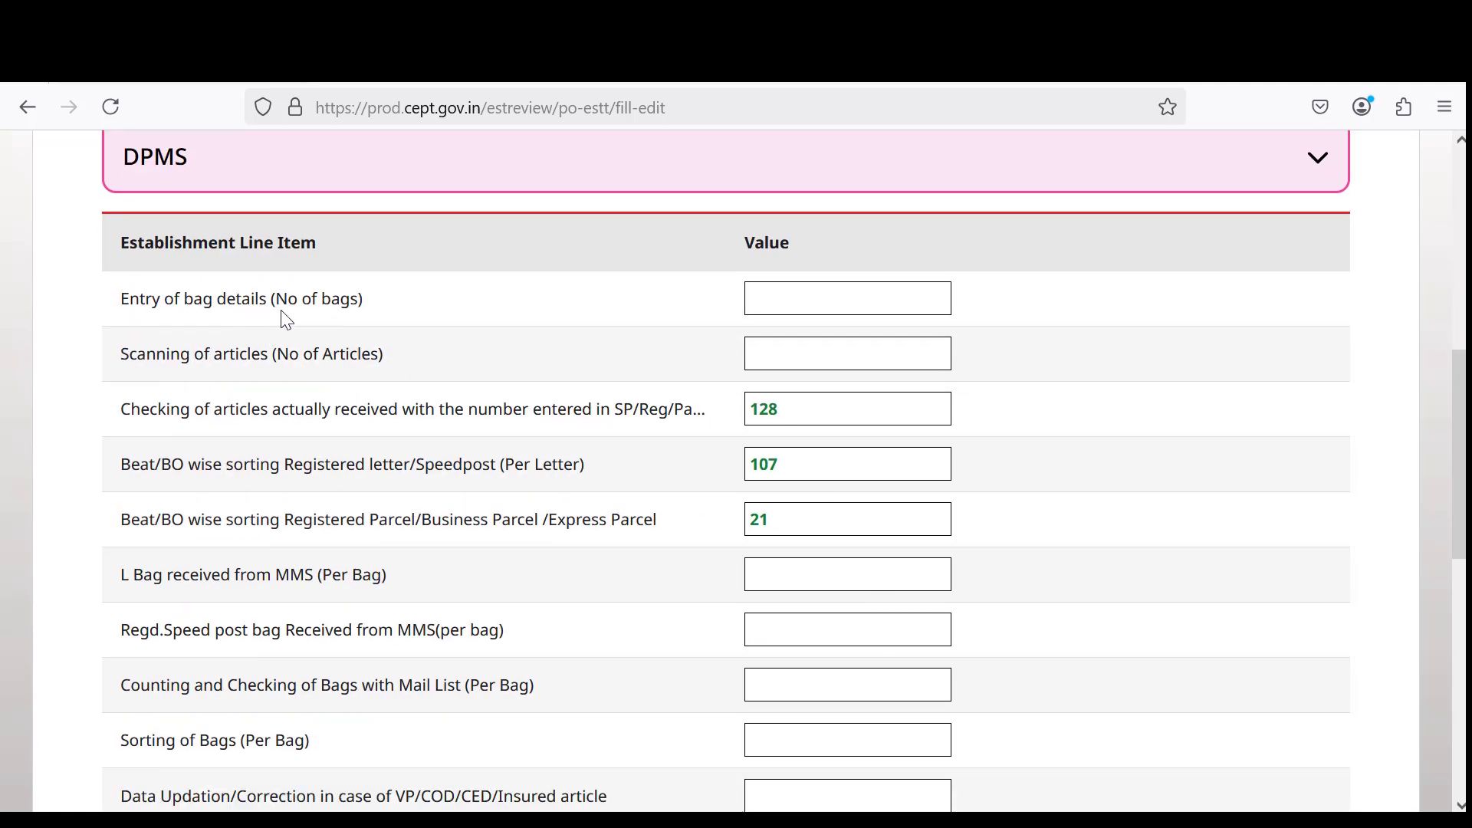
{"action": "left_click", "coordinate": [798, 302]}
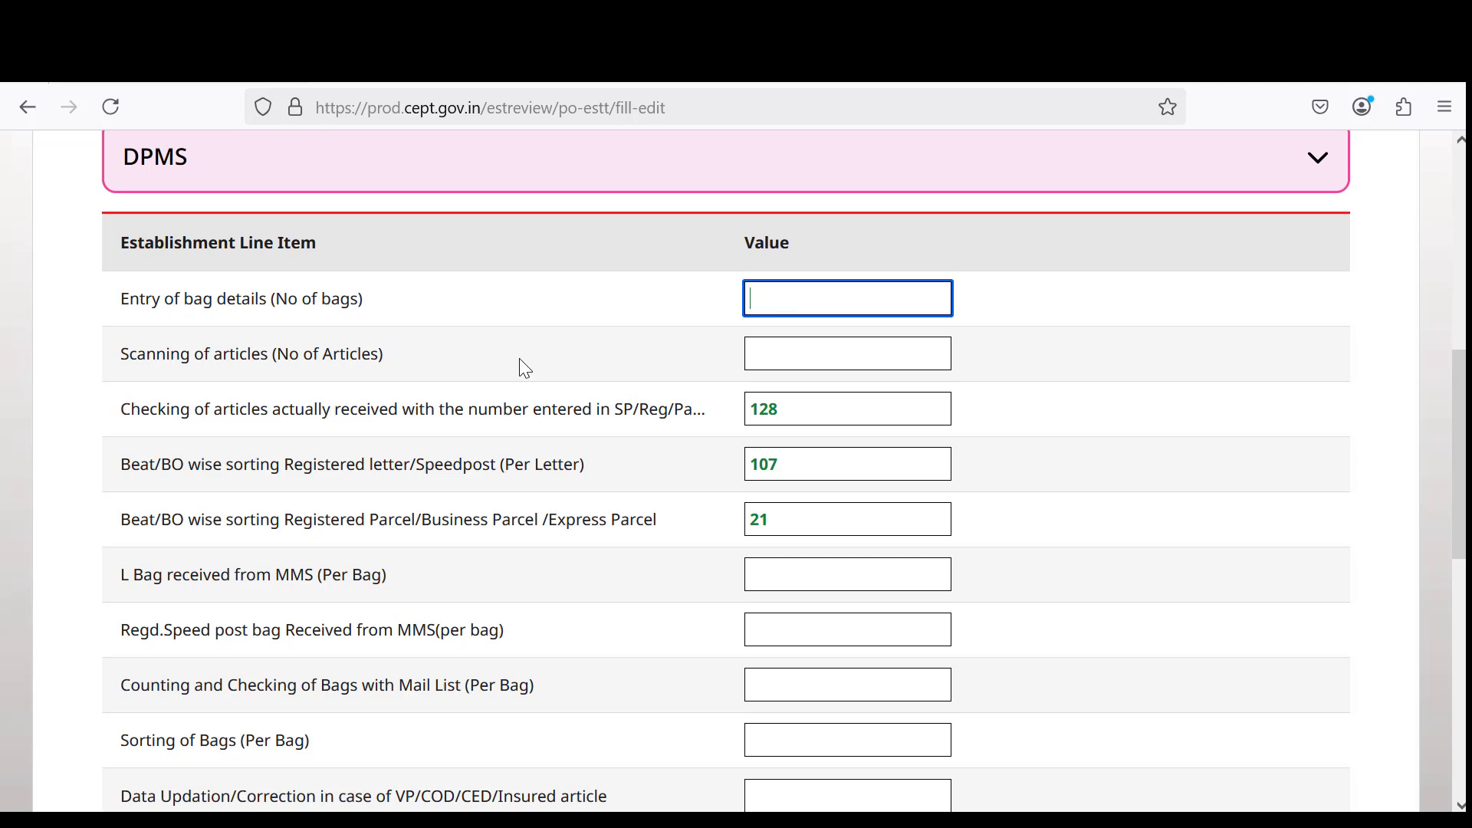
{"action": "left_click", "coordinate": [807, 354]}
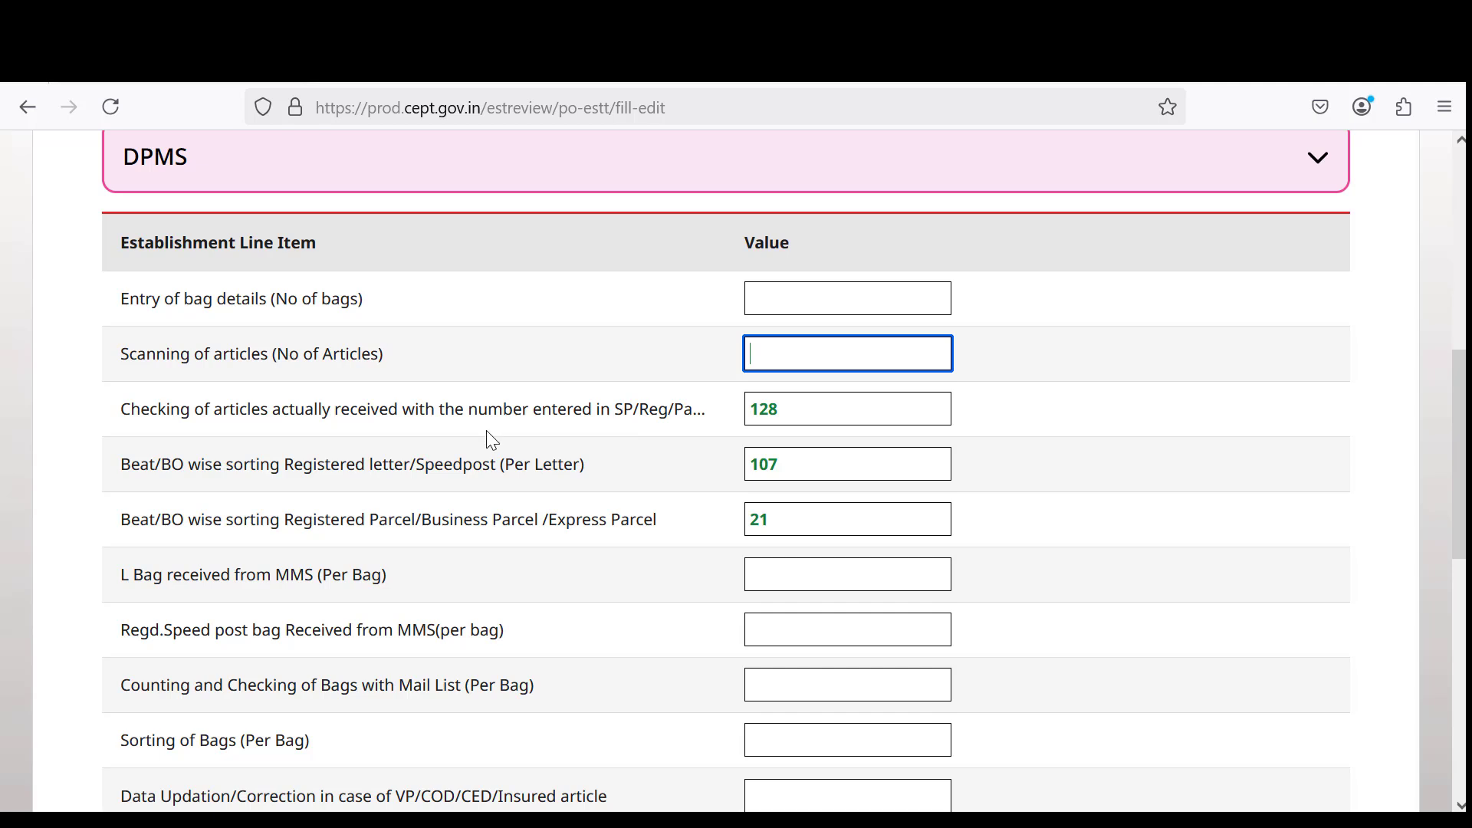
{"action": "left_click", "coordinate": [601, 408]}
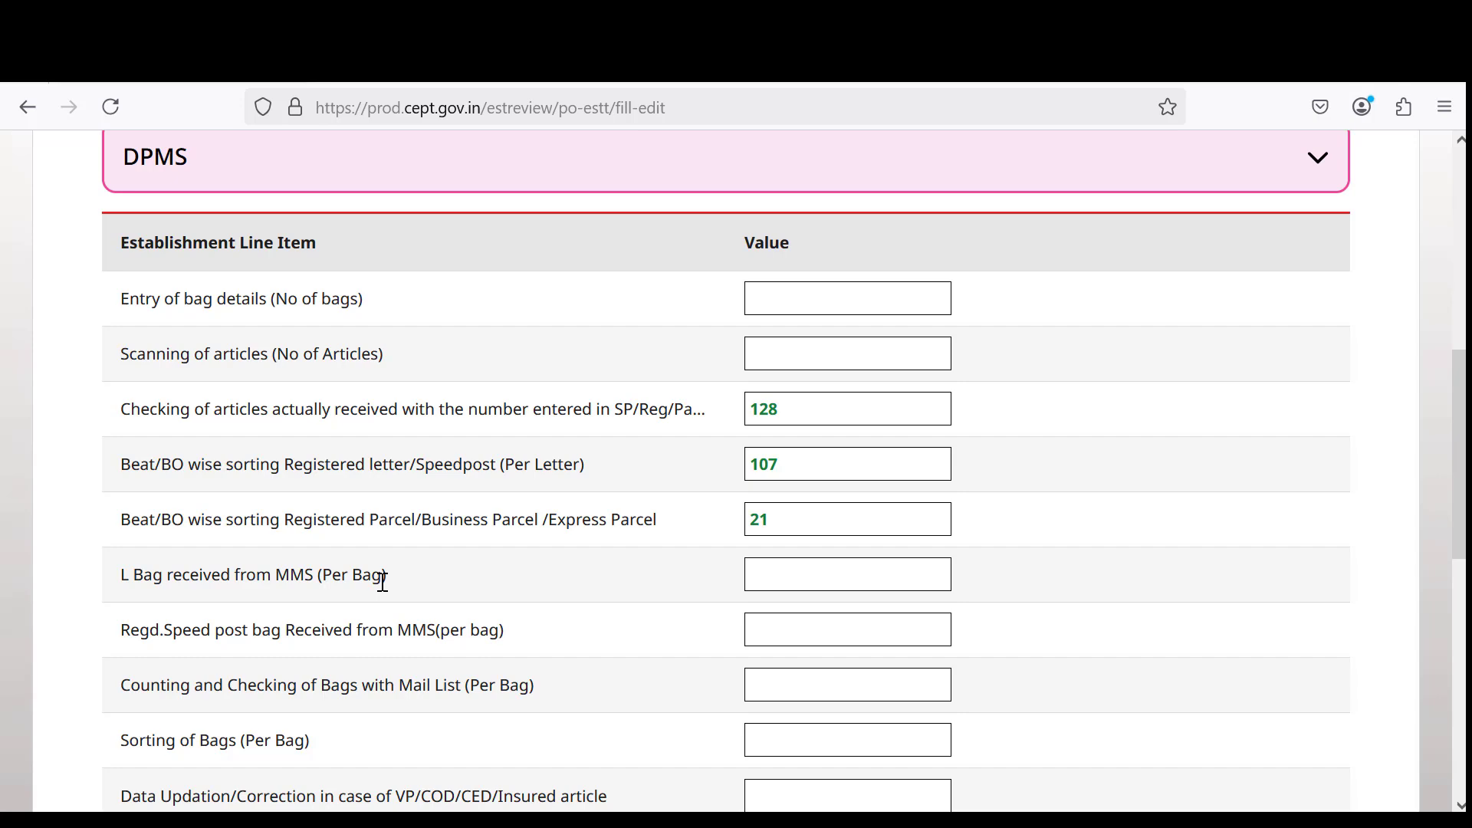
Review the Data Updation label and the Checking of articles value 128, then page to rows 21–30.
{"action": "scroll", "coordinate": [383, 582], "scroll_direction": "down", "scroll_amount": 2}
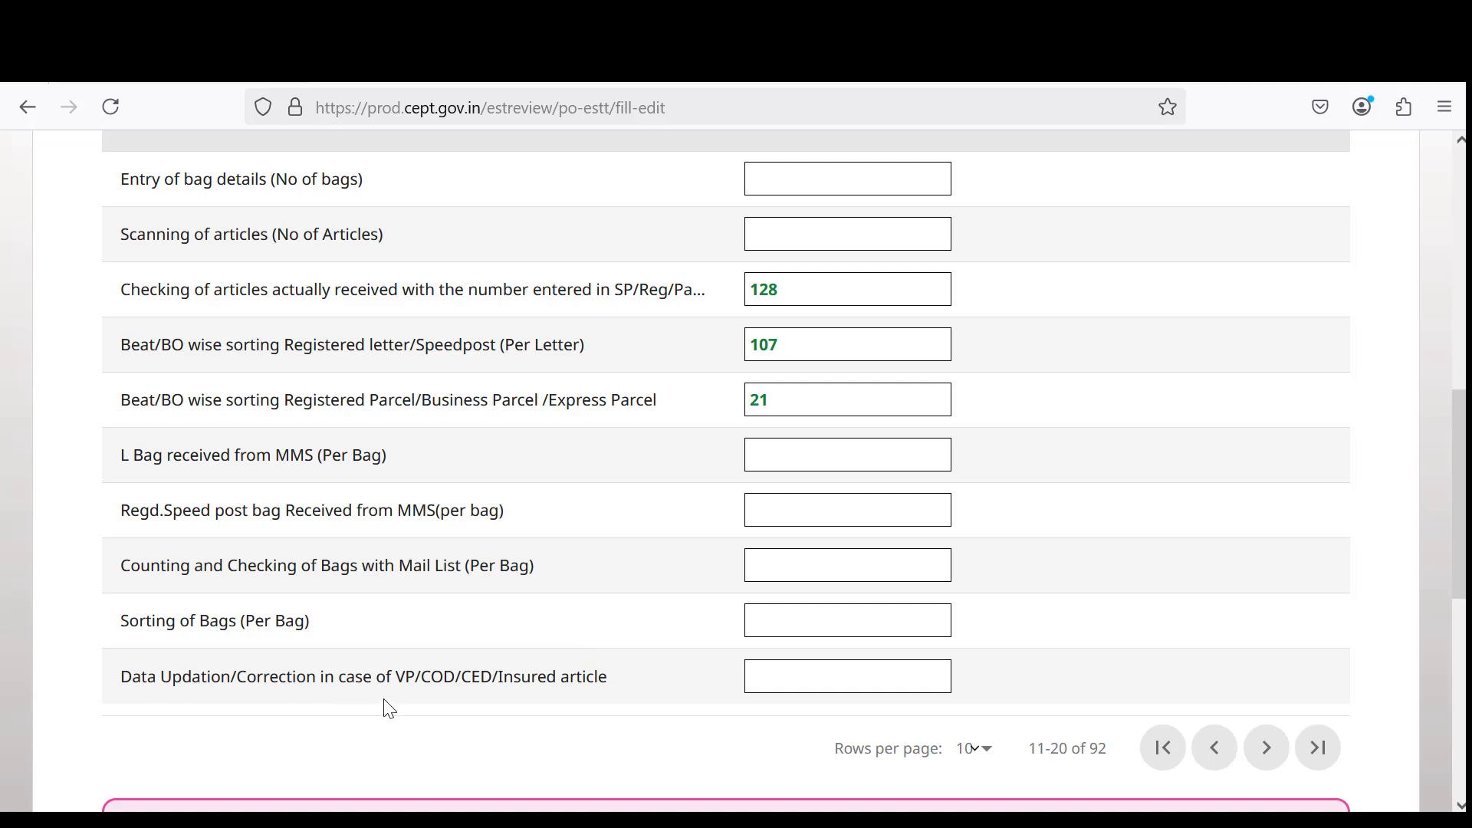
{"action": "left_click_drag", "start_coordinate": [391, 675], "coordinate": [603, 678]}
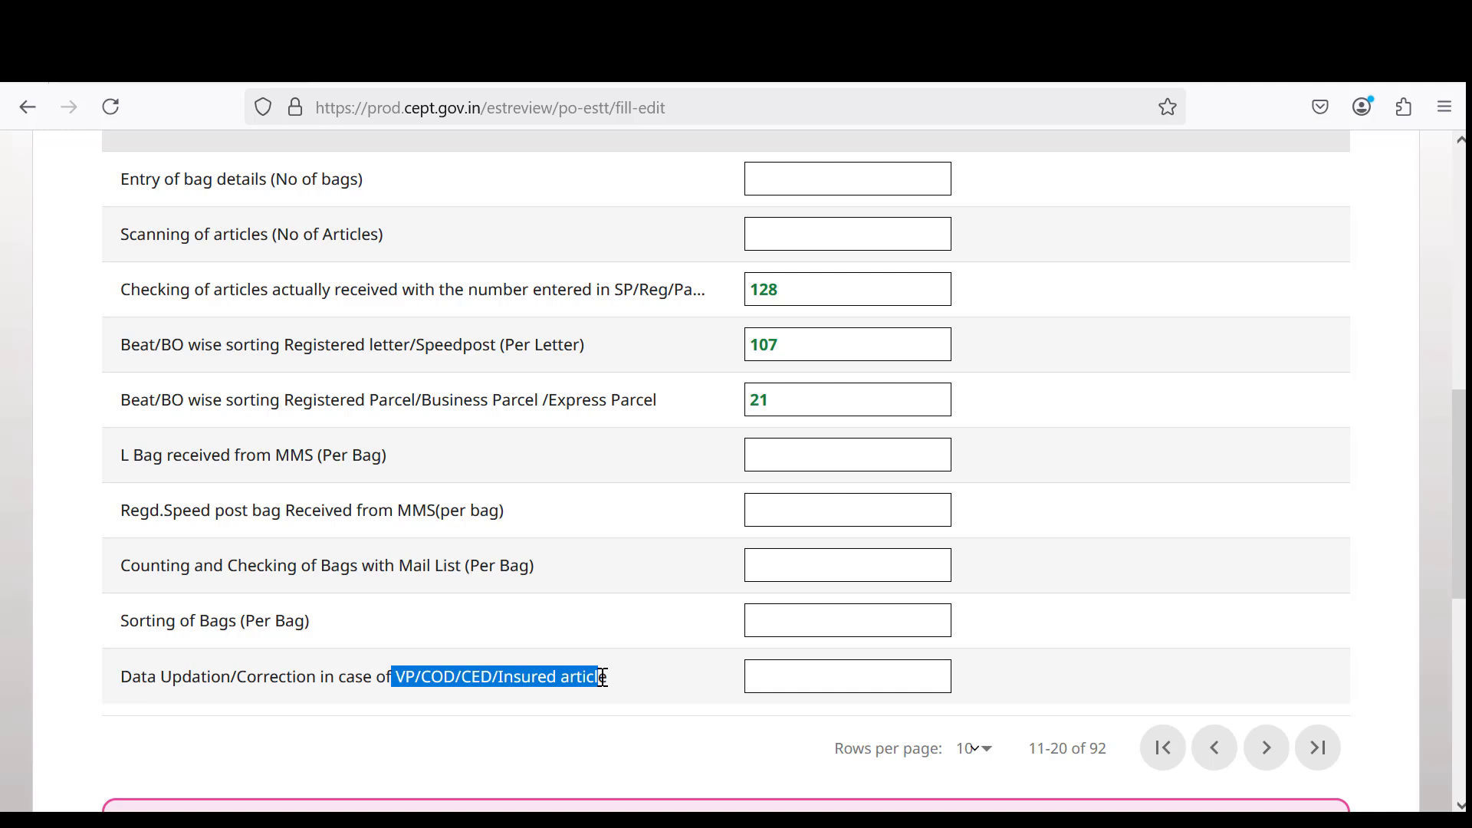
{"action": "left_click", "coordinate": [791, 287]}
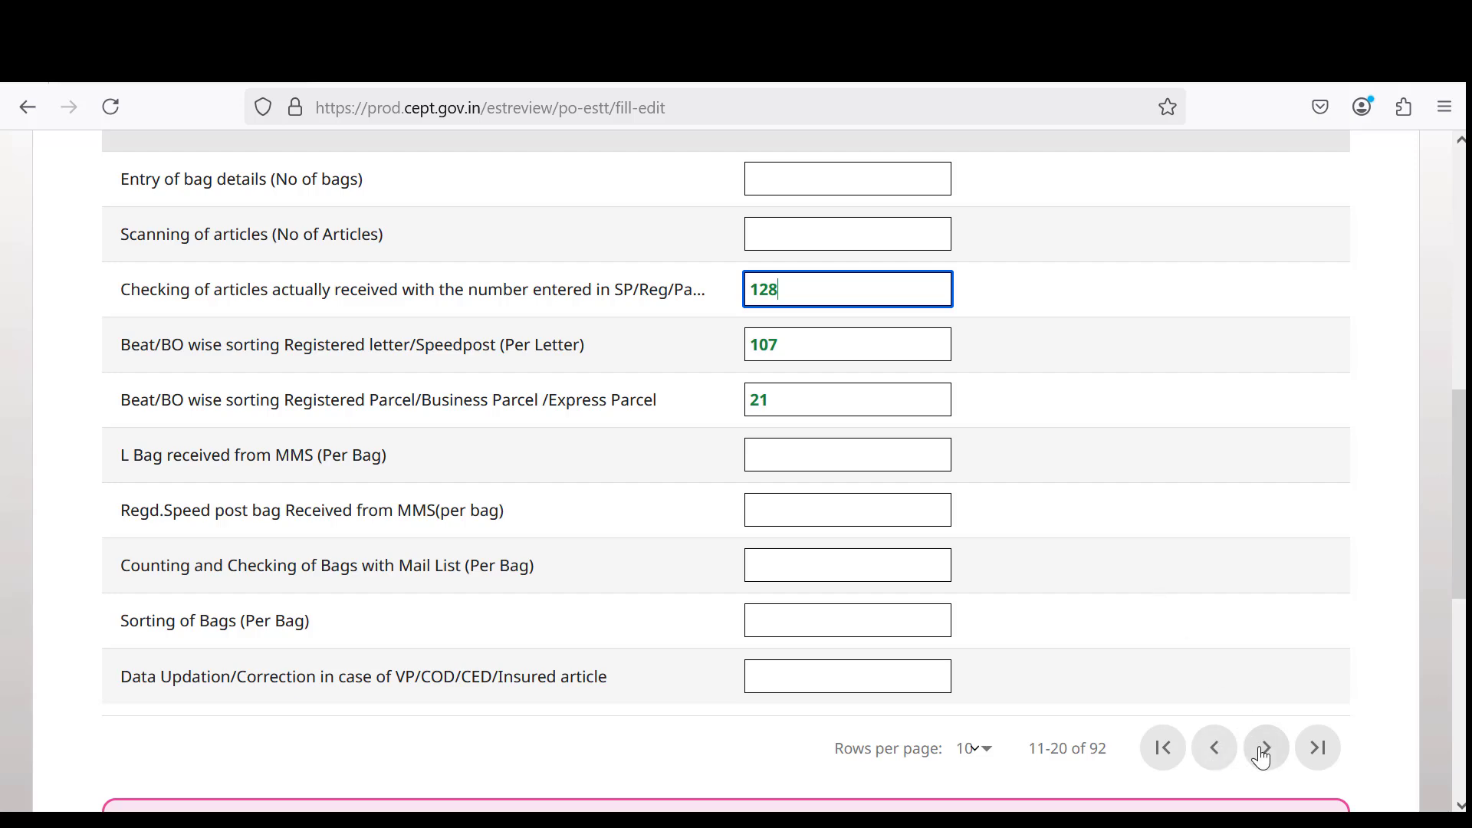
{"action": "left_click", "coordinate": [1261, 759]}
Review DPMS rows 21–30, checking the Closing and scanning of bag Label value; only 41 and 23 are filled.
{"action": "scroll", "coordinate": [822, 670], "scroll_direction": "up", "scroll_amount": 5}
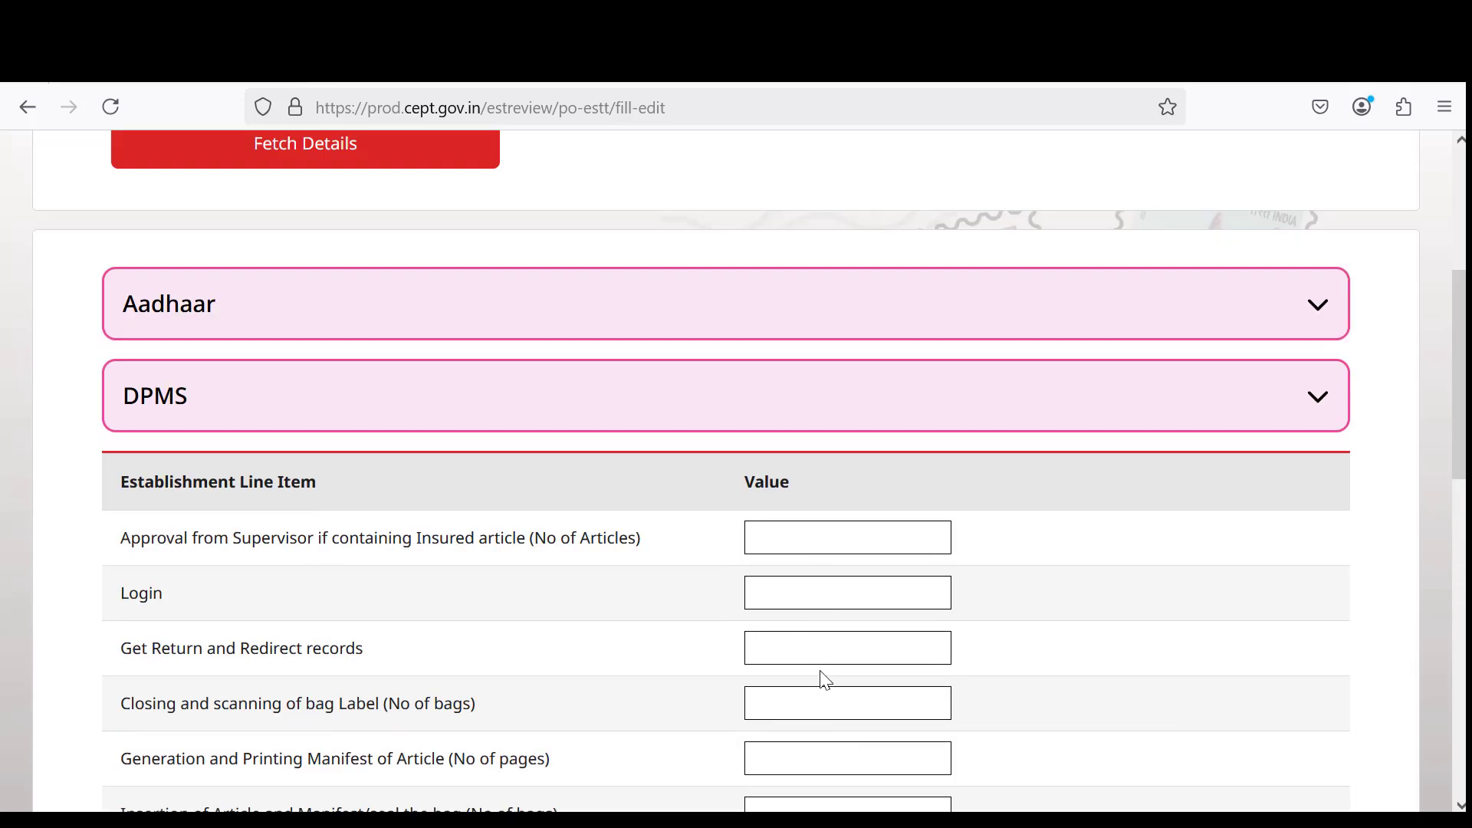
{"action": "scroll", "coordinate": [820, 675], "scroll_direction": "down", "scroll_amount": 3}
{"action": "scroll", "coordinate": [654, 548], "scroll_direction": "down", "scroll_amount": 3}
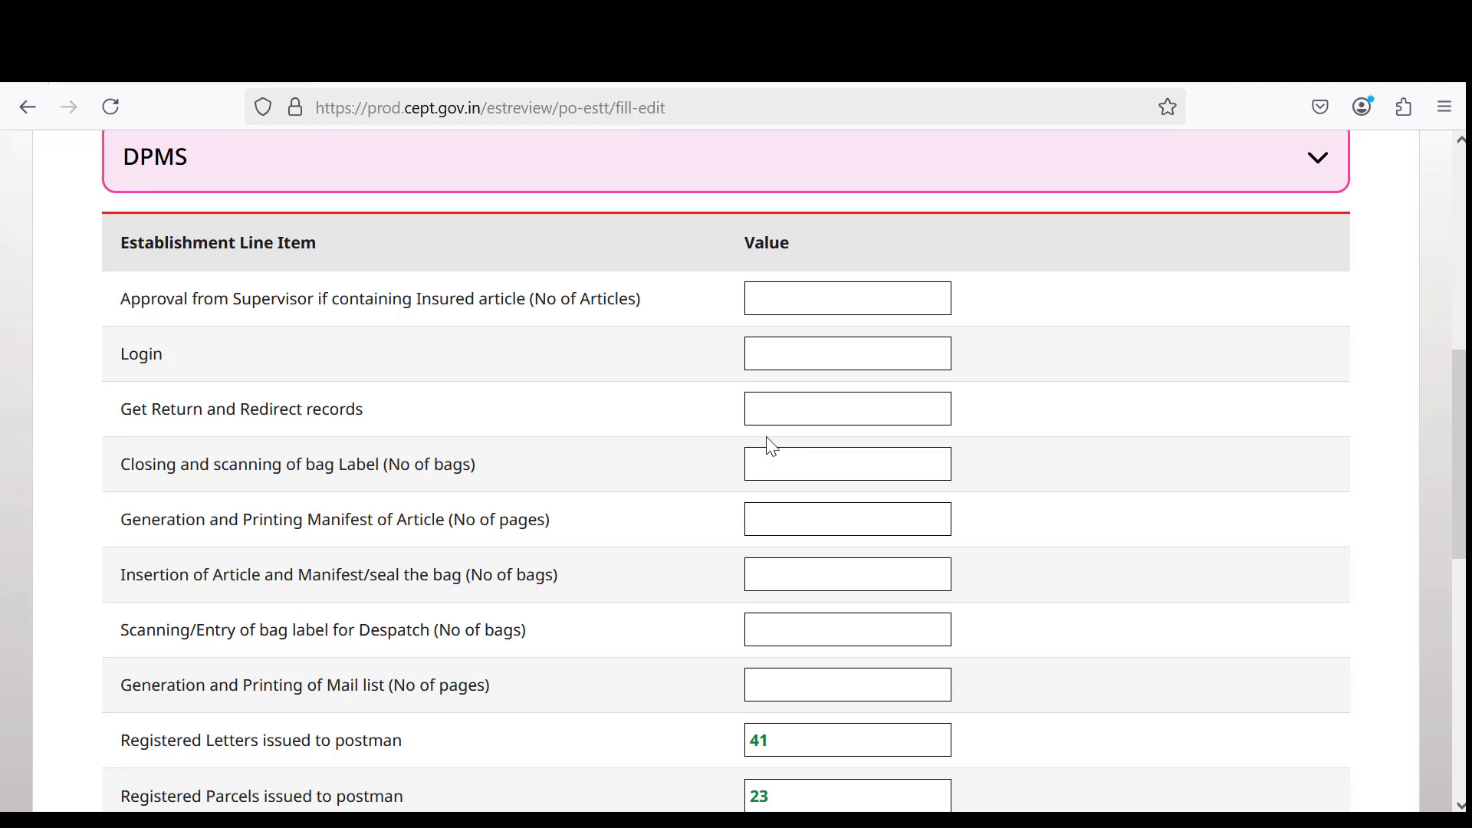
{"action": "left_click", "coordinate": [760, 459]}
{"action": "scroll", "coordinate": [736, 498], "scroll_direction": "down", "scroll_amount": 1}
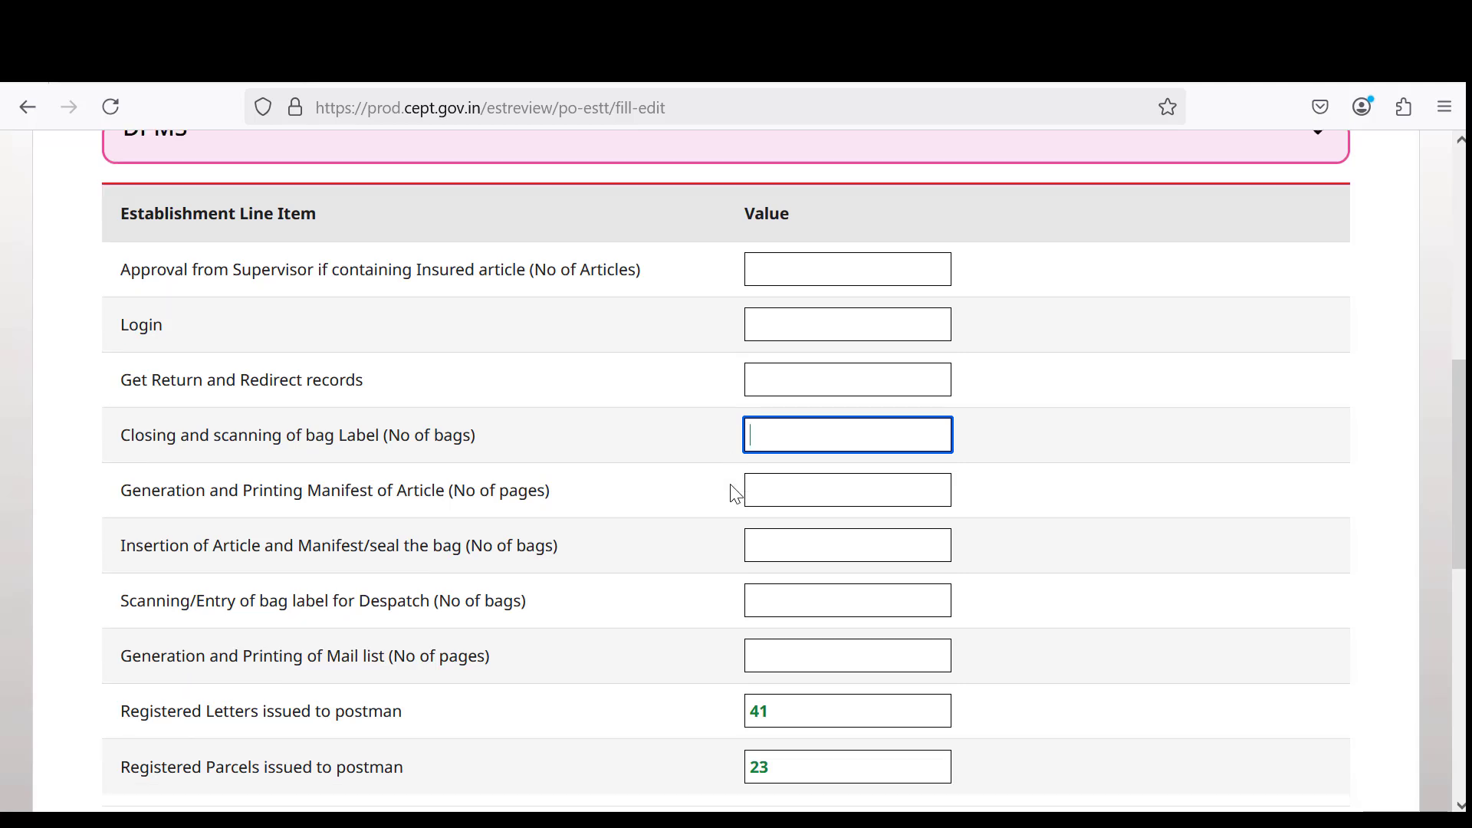
{"action": "scroll", "coordinate": [734, 492], "scroll_direction": "down", "scroll_amount": 1}
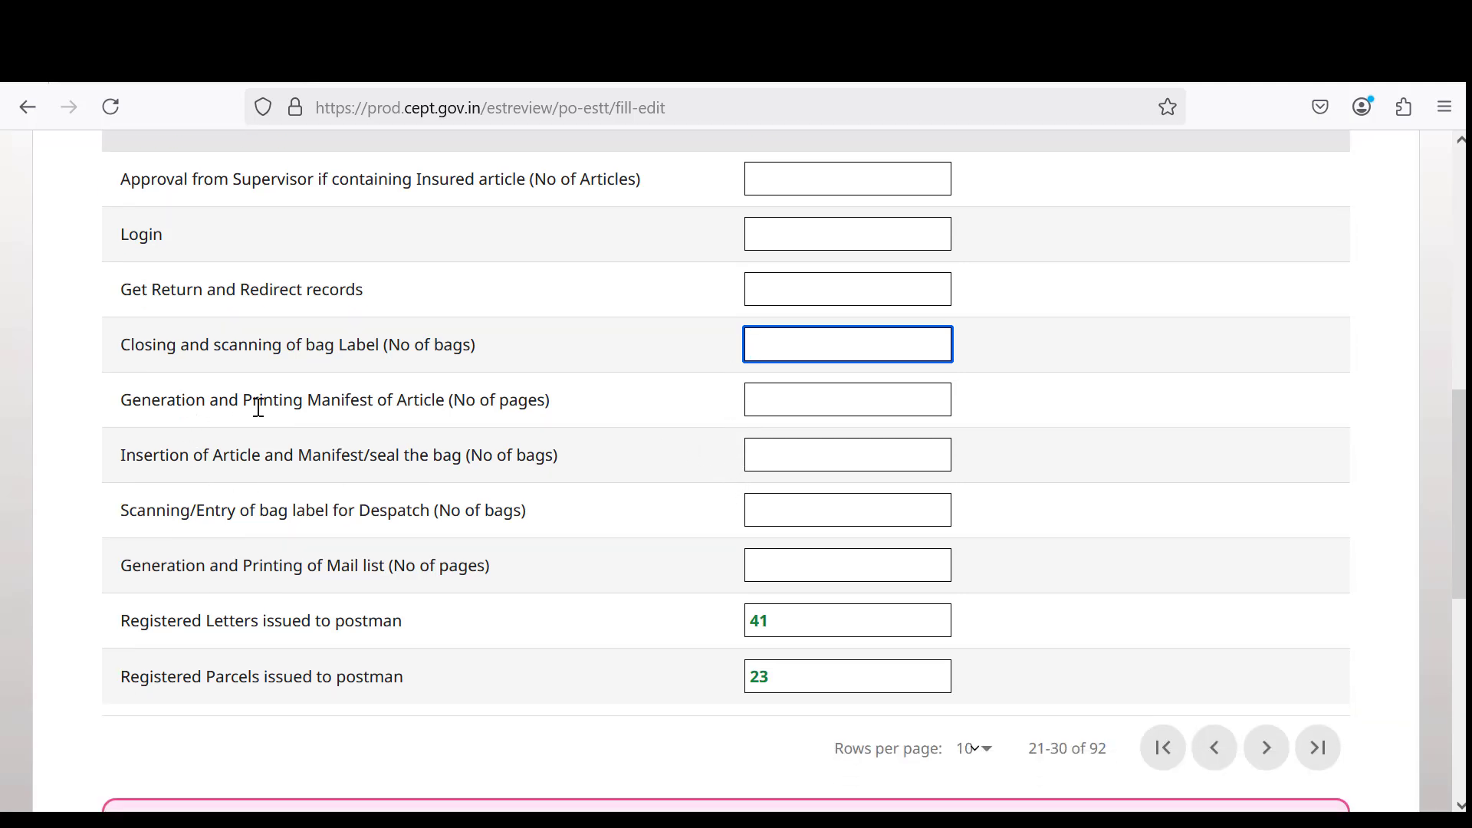
Review the Generation and Printing Manifest, Insertion of Article, Scanning and Printing of Mail list labels.
{"action": "left_click_drag", "start_coordinate": [228, 404], "coordinate": [449, 406]}
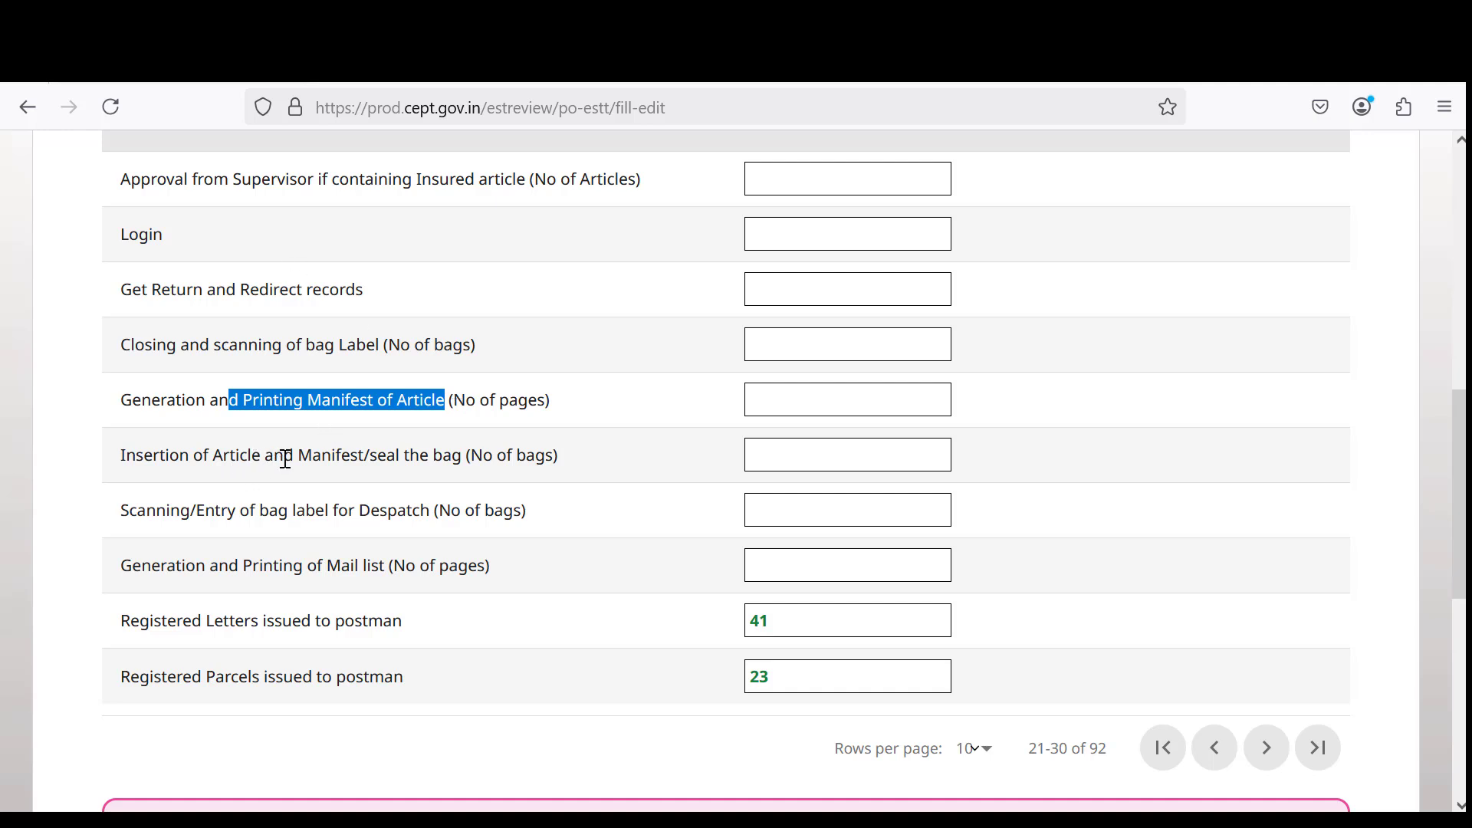
{"action": "left_click_drag", "start_coordinate": [341, 458], "coordinate": [477, 465]}
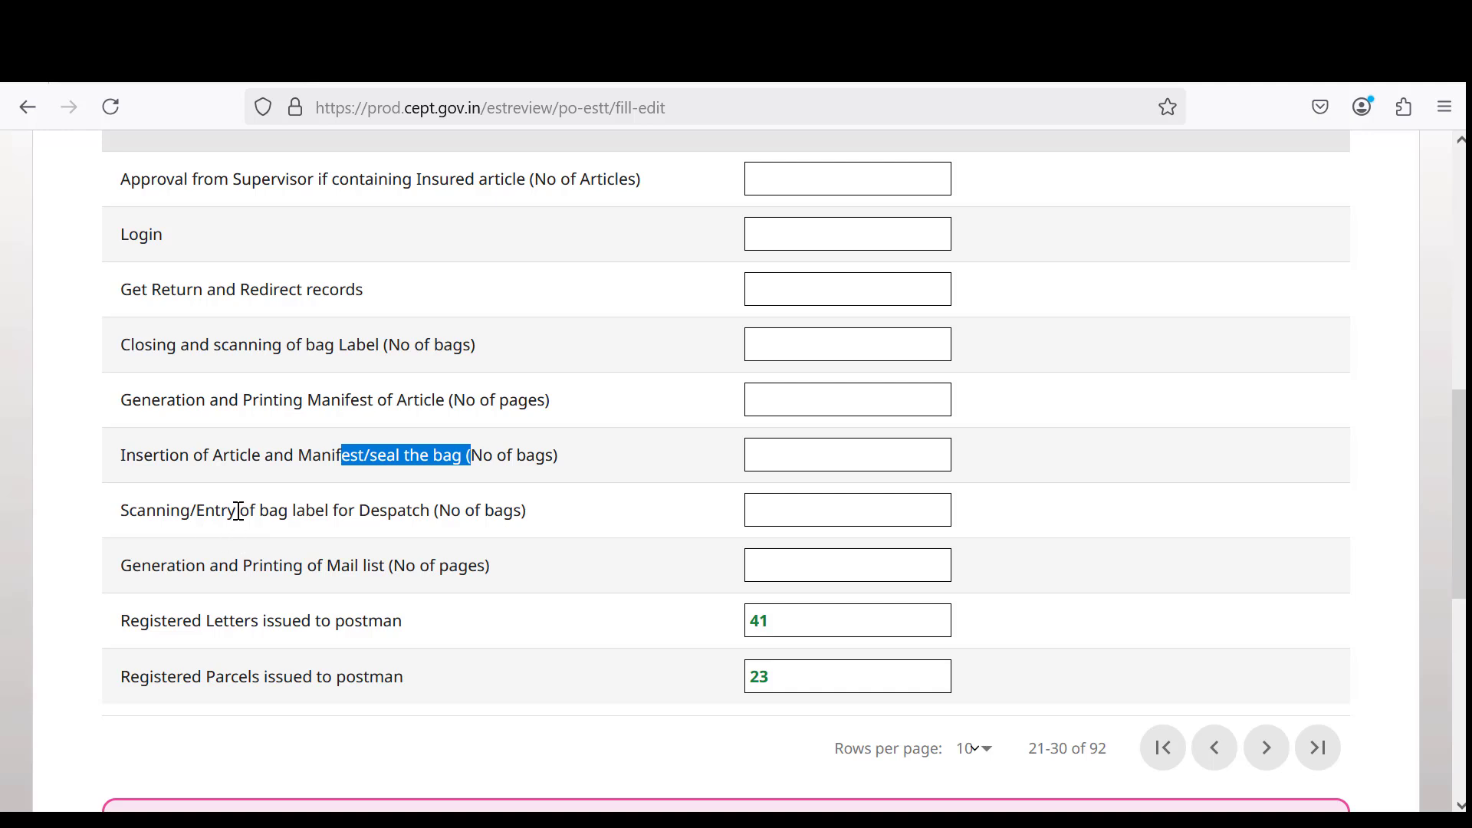
{"action": "left_click_drag", "start_coordinate": [239, 511], "coordinate": [437, 517]}
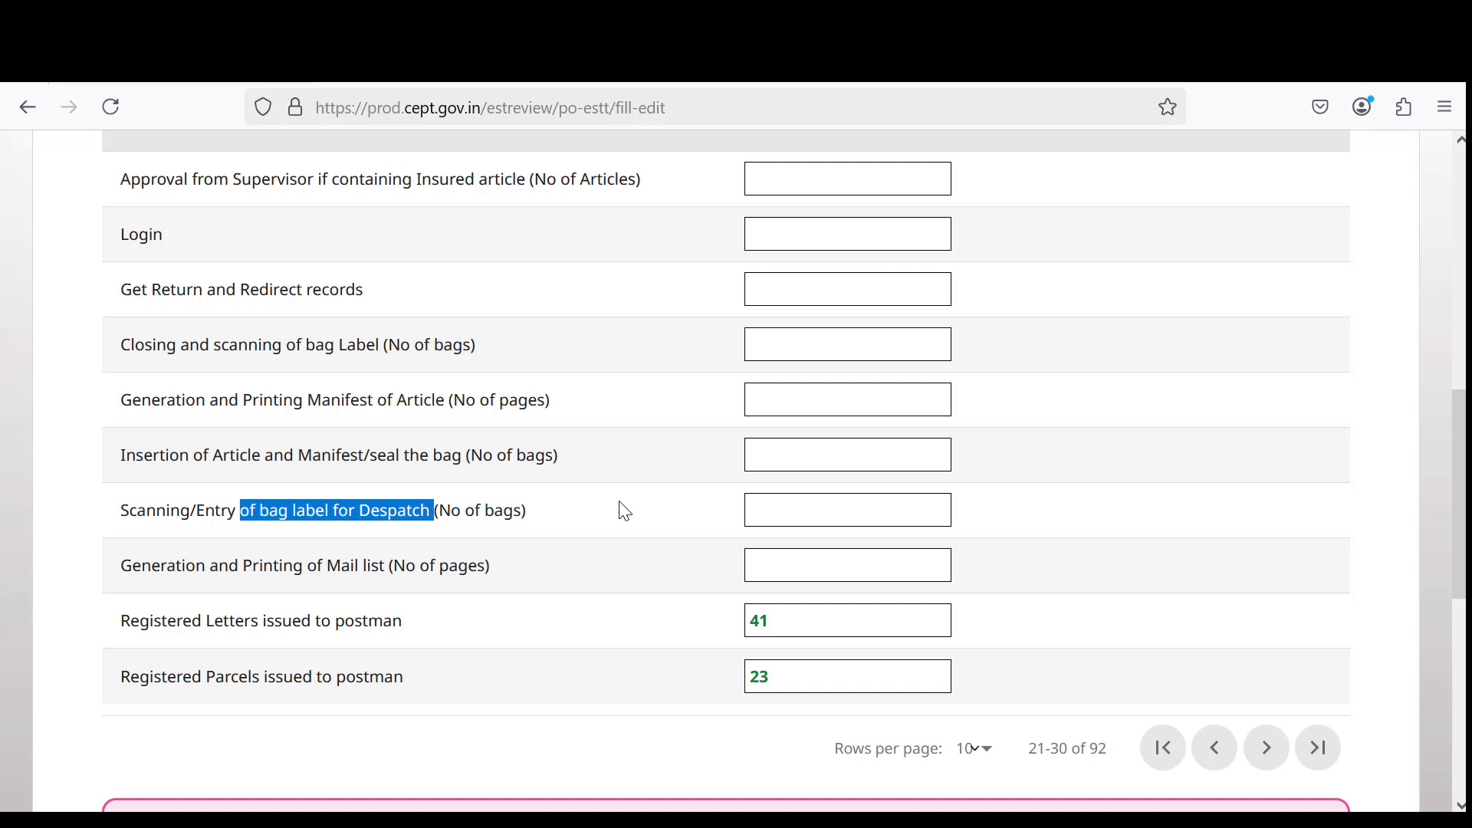
{"action": "left_click", "coordinate": [272, 563]}
{"action": "left_click_drag", "start_coordinate": [272, 563], "coordinate": [492, 565]}
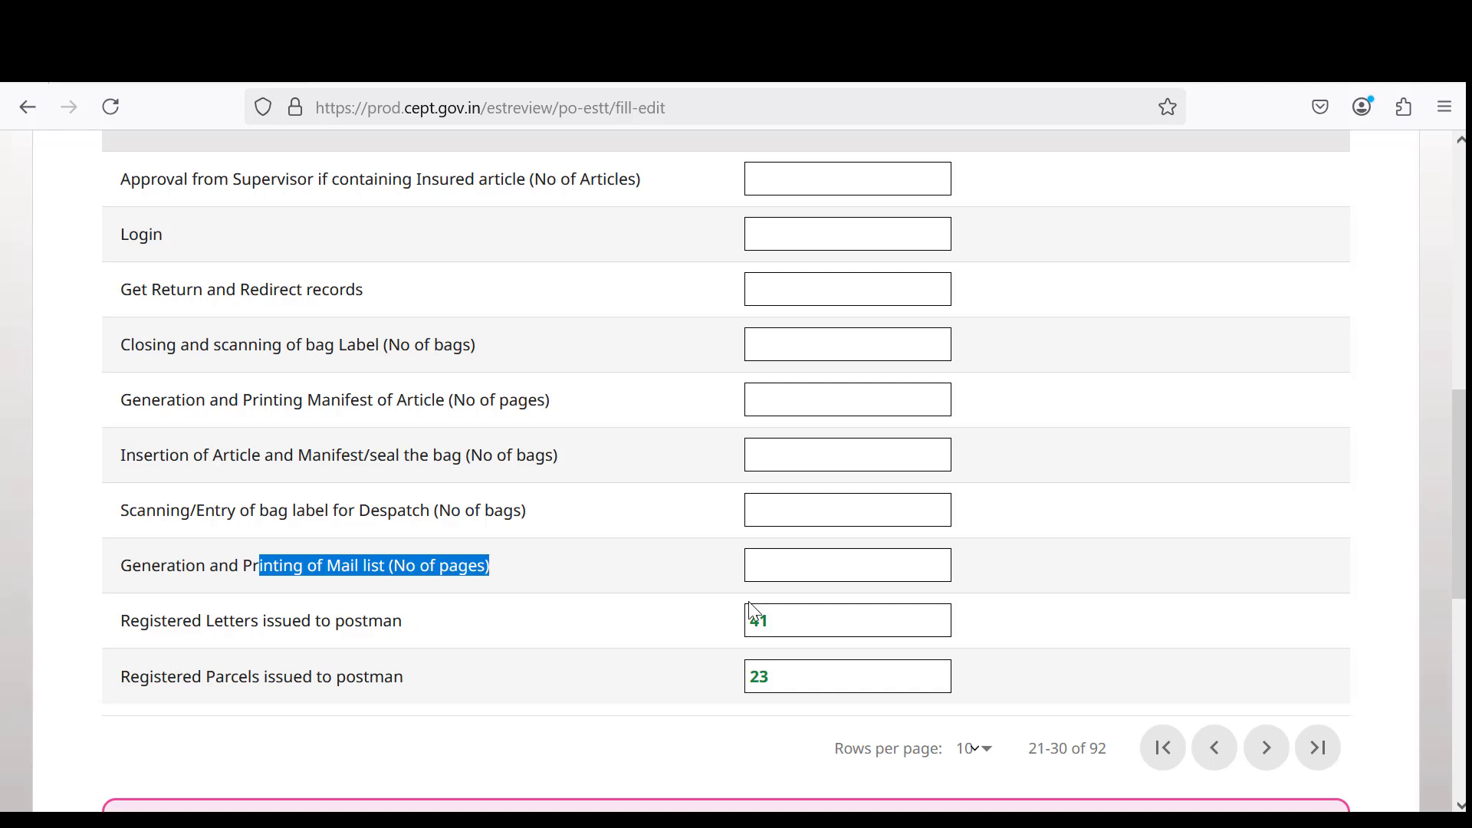
Check the Registered Letters value of 41 and the blank Manifest value, then show rows 31–40.
{"action": "left_click", "coordinate": [781, 629]}
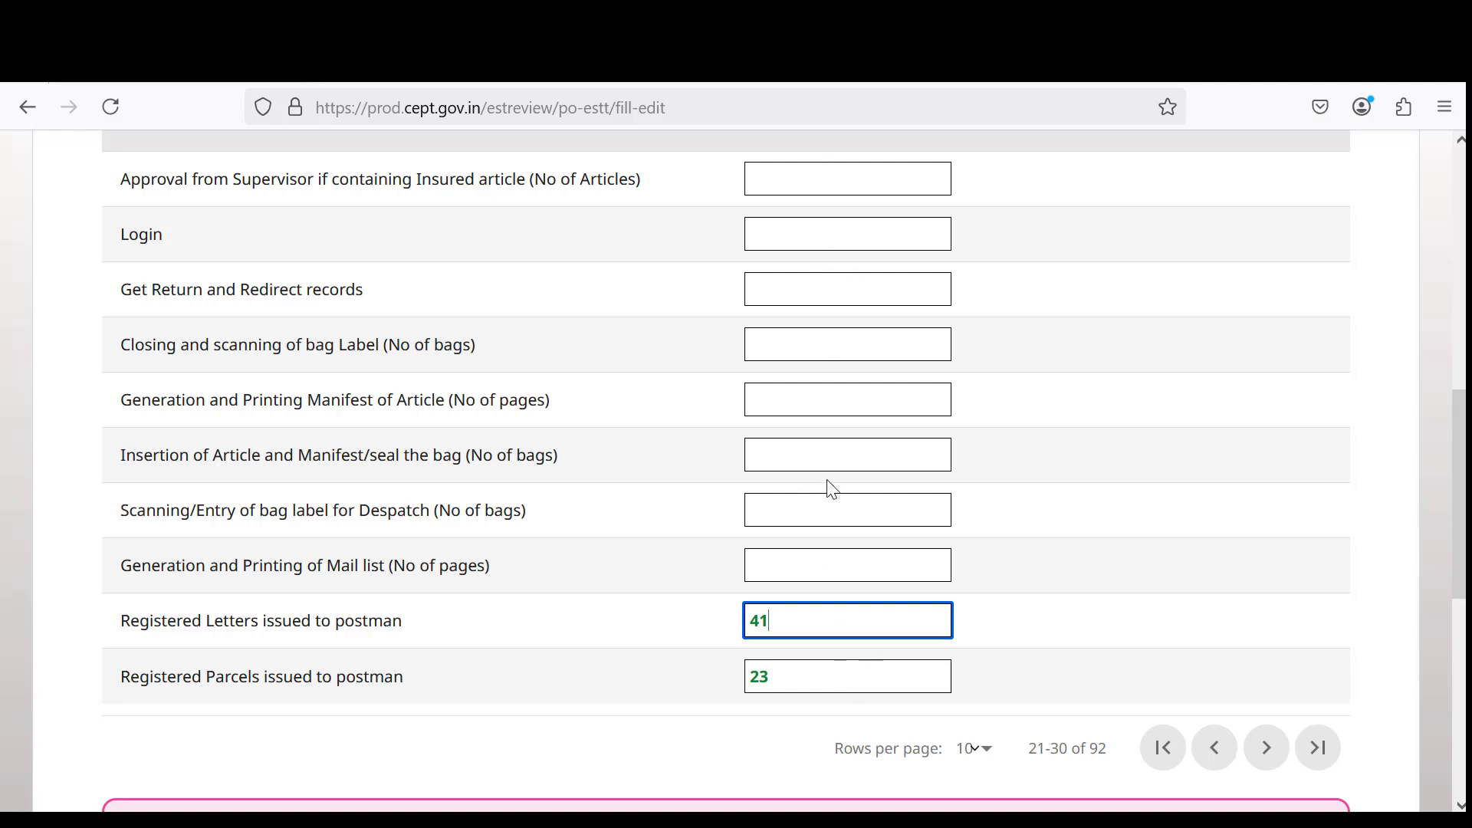
{"action": "left_click", "coordinate": [801, 403]}
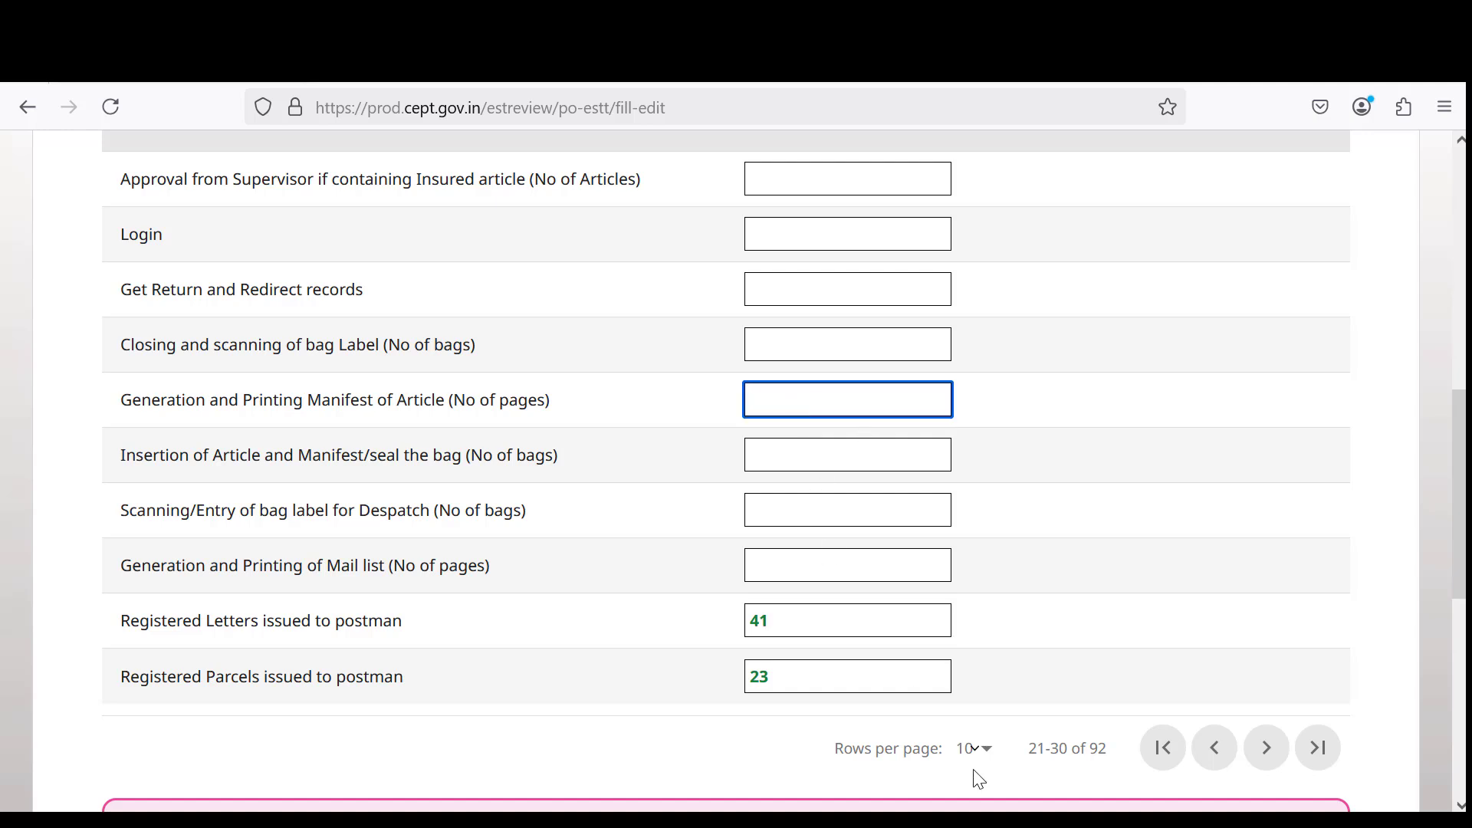
{"action": "left_click", "coordinate": [1266, 749]}
{"action": "scroll", "coordinate": [596, 455], "scroll_direction": "up", "scroll_amount": 3}
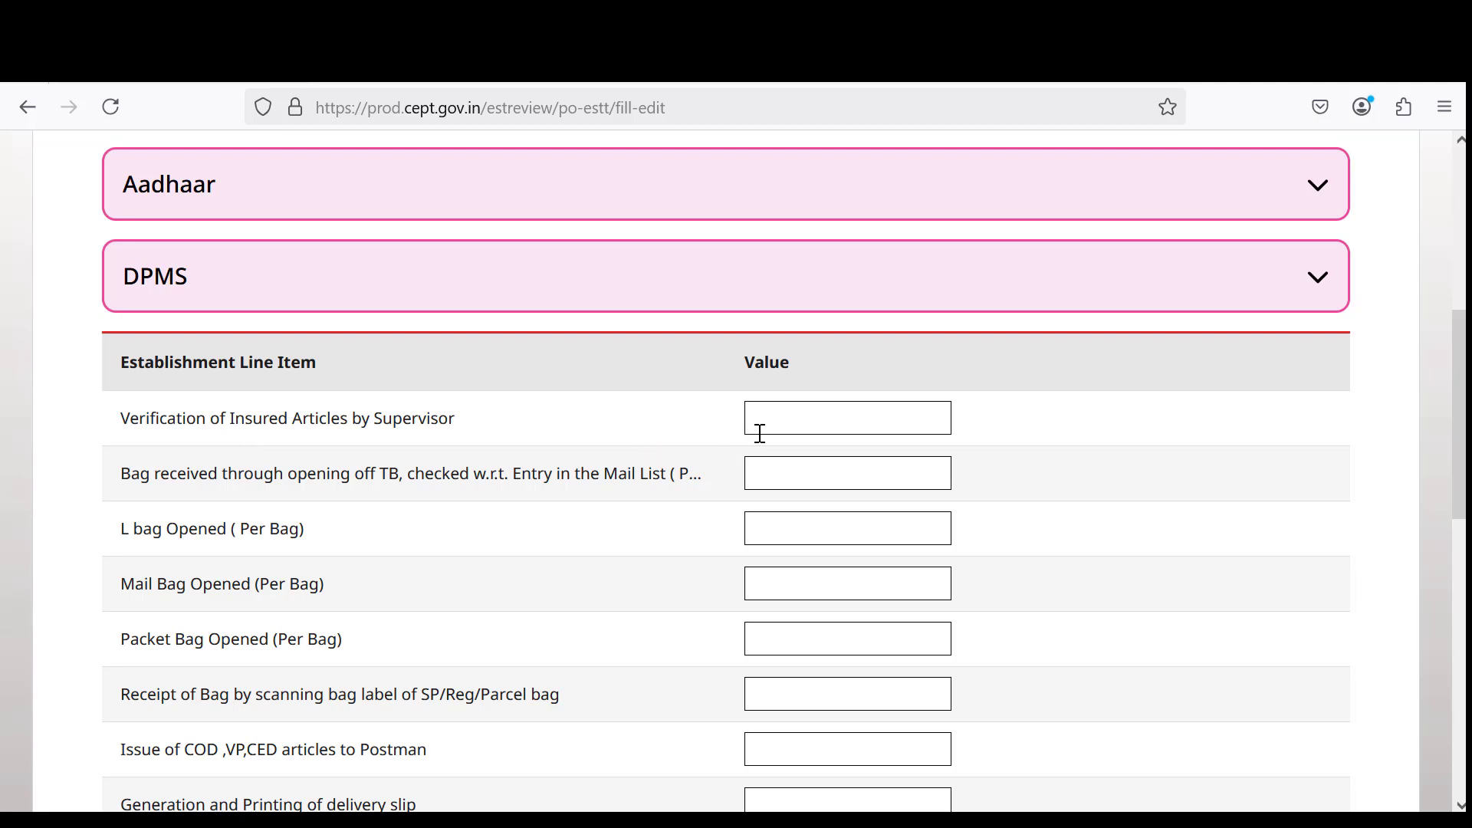
{"action": "scroll", "coordinate": [756, 437], "scroll_direction": "down", "scroll_amount": 2}
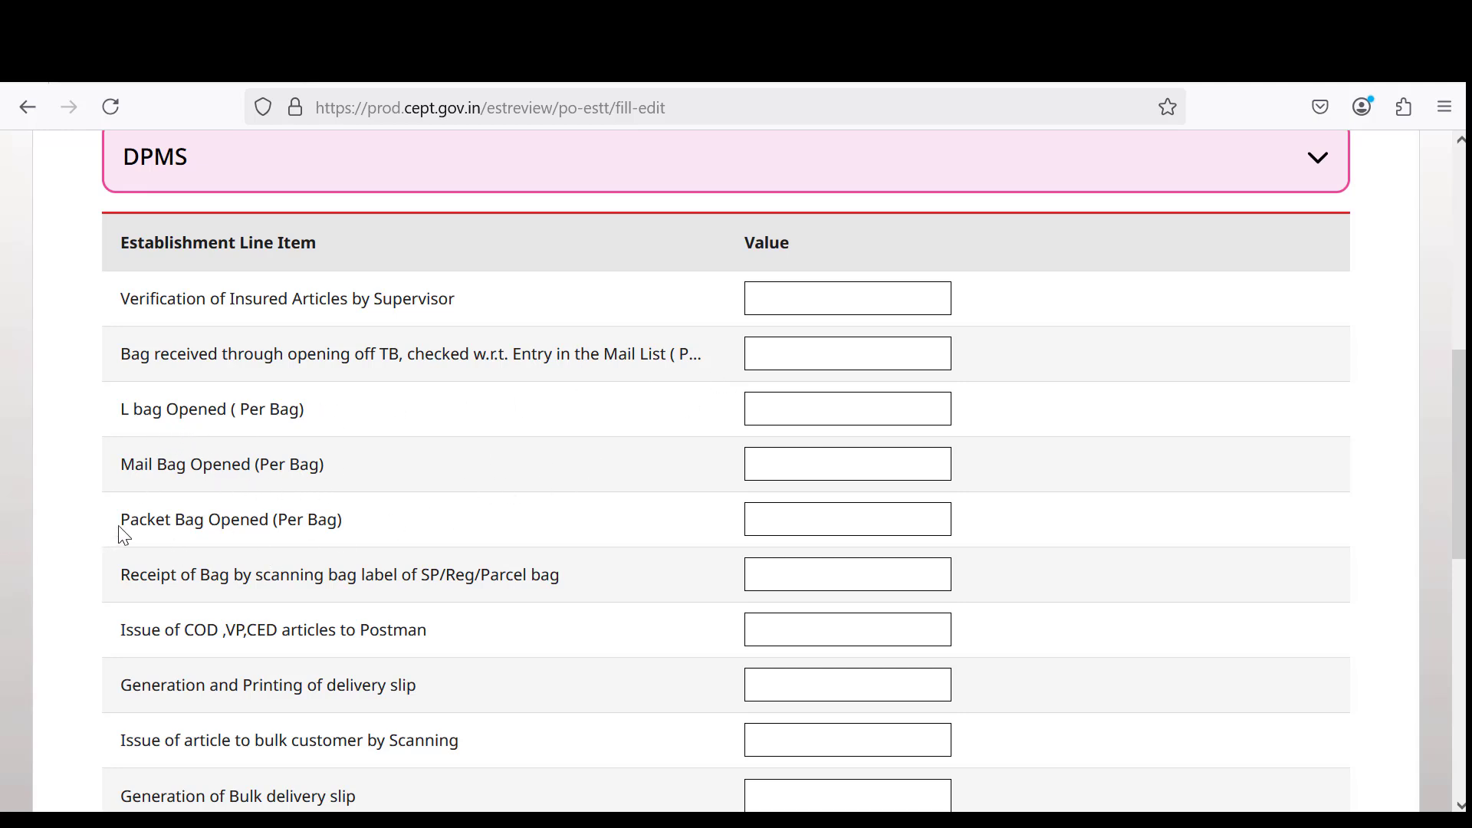
{"action": "left_click_drag", "start_coordinate": [130, 521], "coordinate": [268, 521]}
{"action": "scroll", "coordinate": [238, 606], "scroll_direction": "down", "scroll_amount": 2}
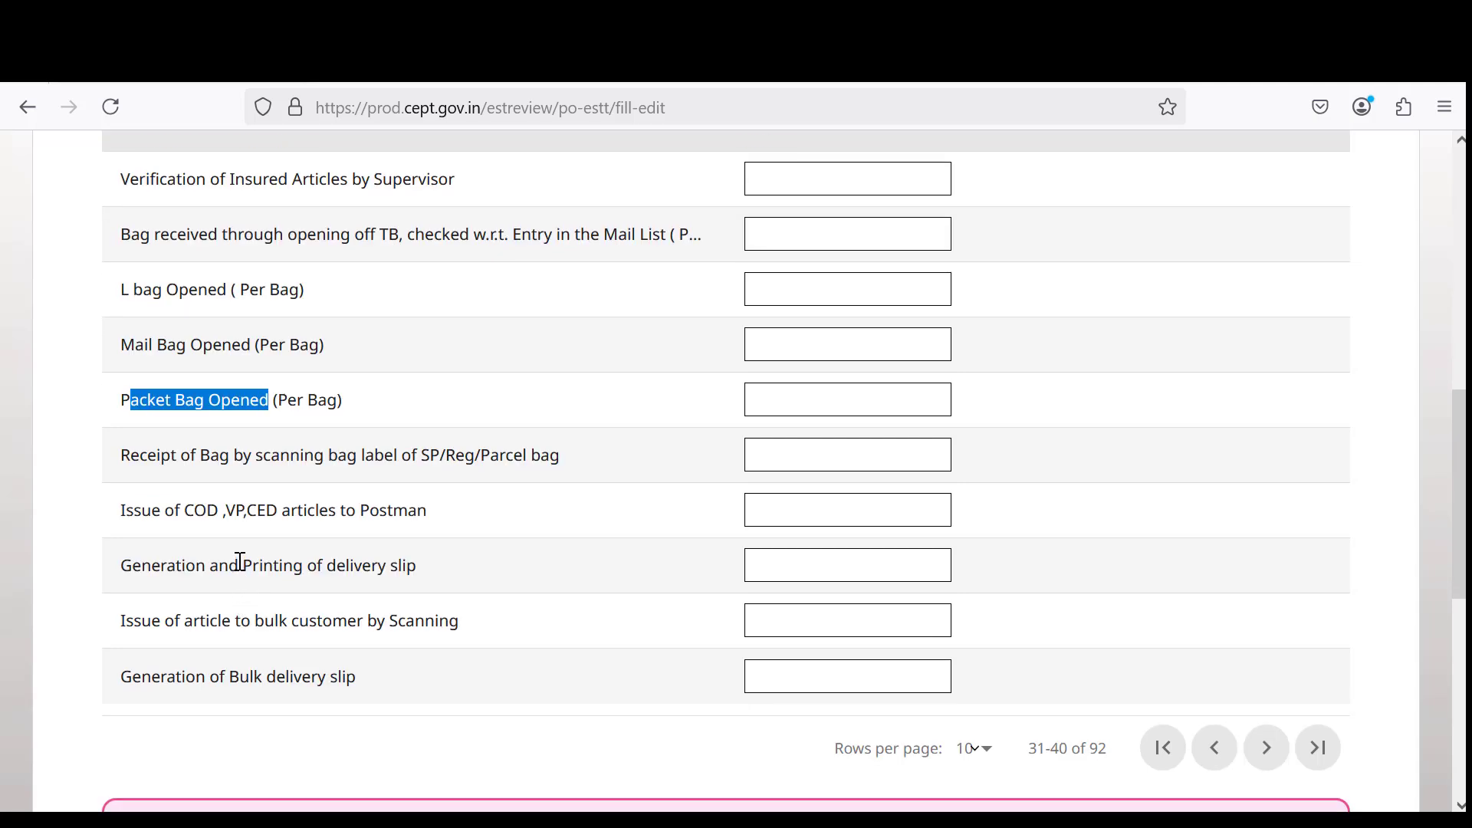
{"action": "left_click_drag", "start_coordinate": [152, 621], "coordinate": [469, 634]}
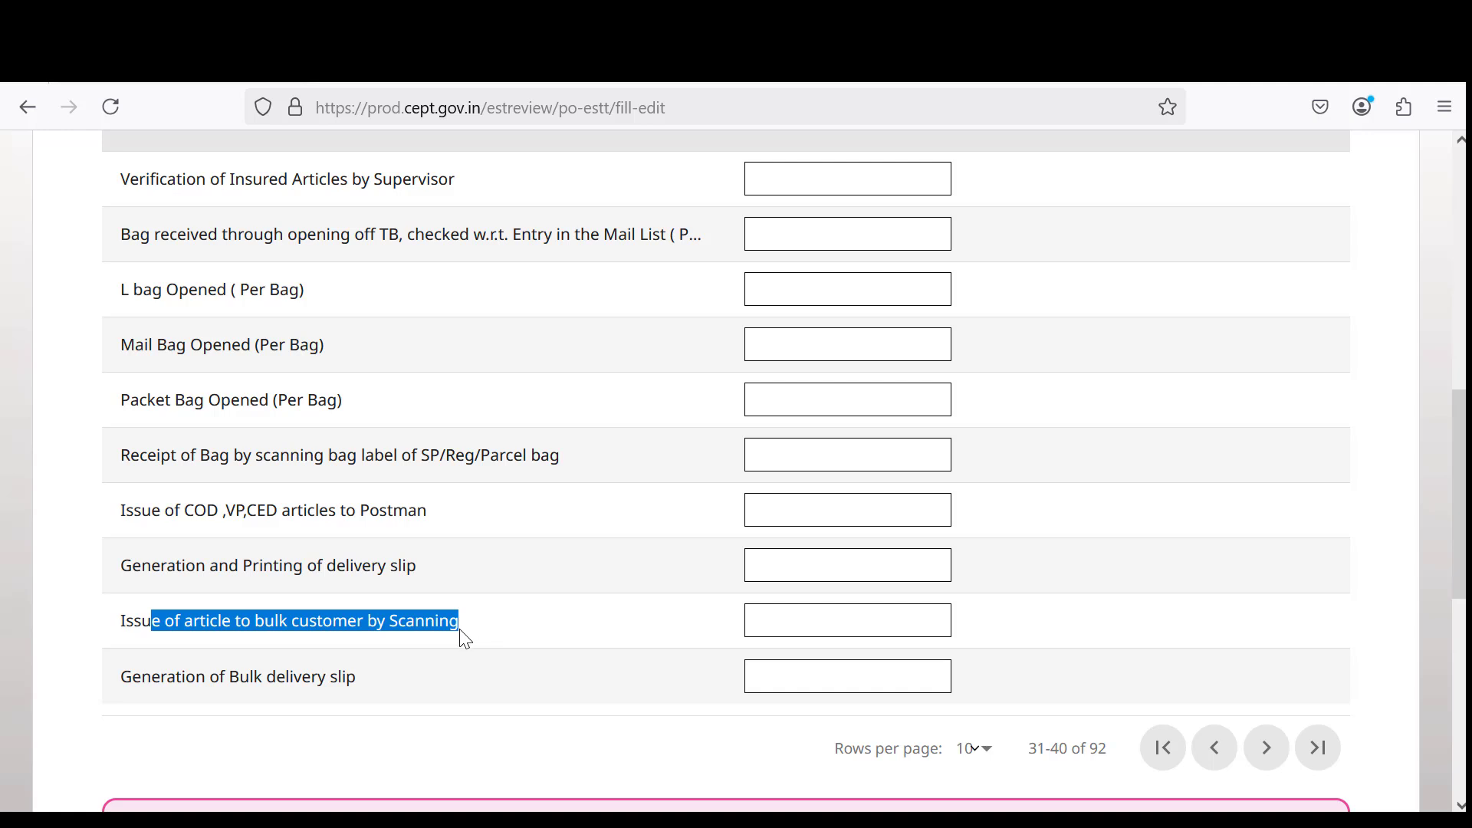
{"action": "left_click", "coordinate": [806, 620]}
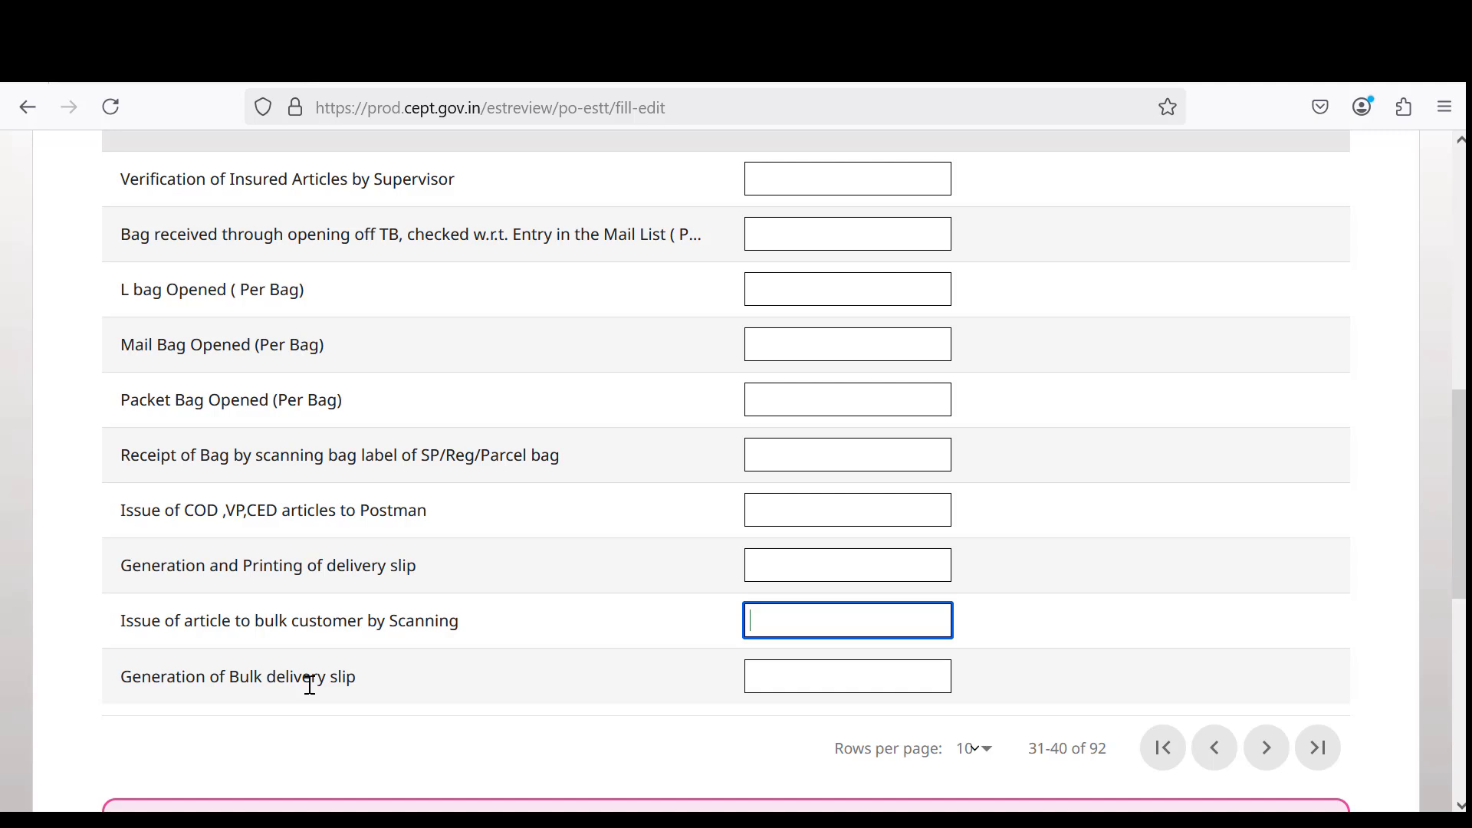
{"action": "left_click", "coordinate": [806, 681]}
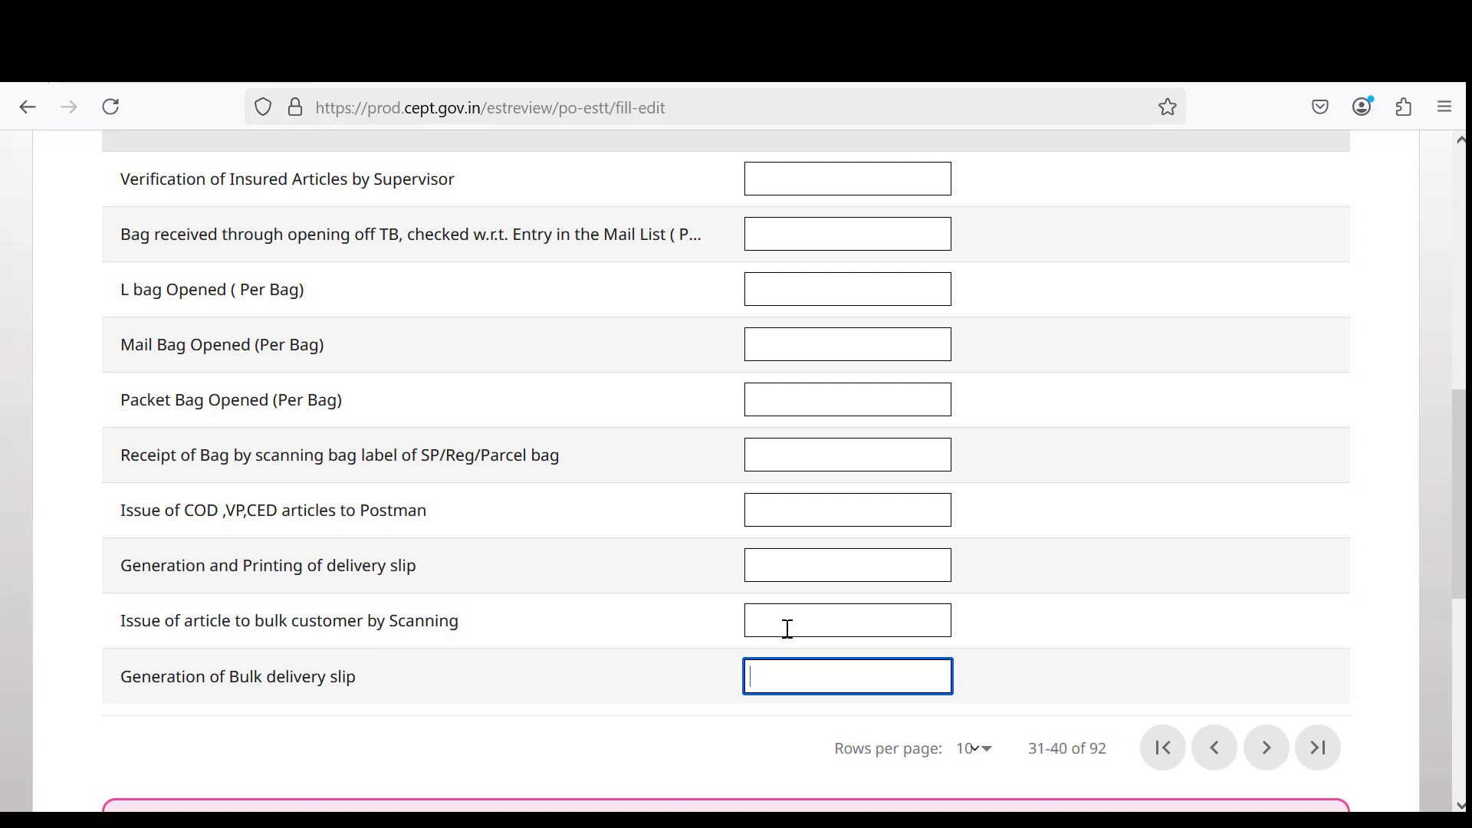
{"action": "left_click_drag", "start_coordinate": [205, 619], "coordinate": [280, 681]}
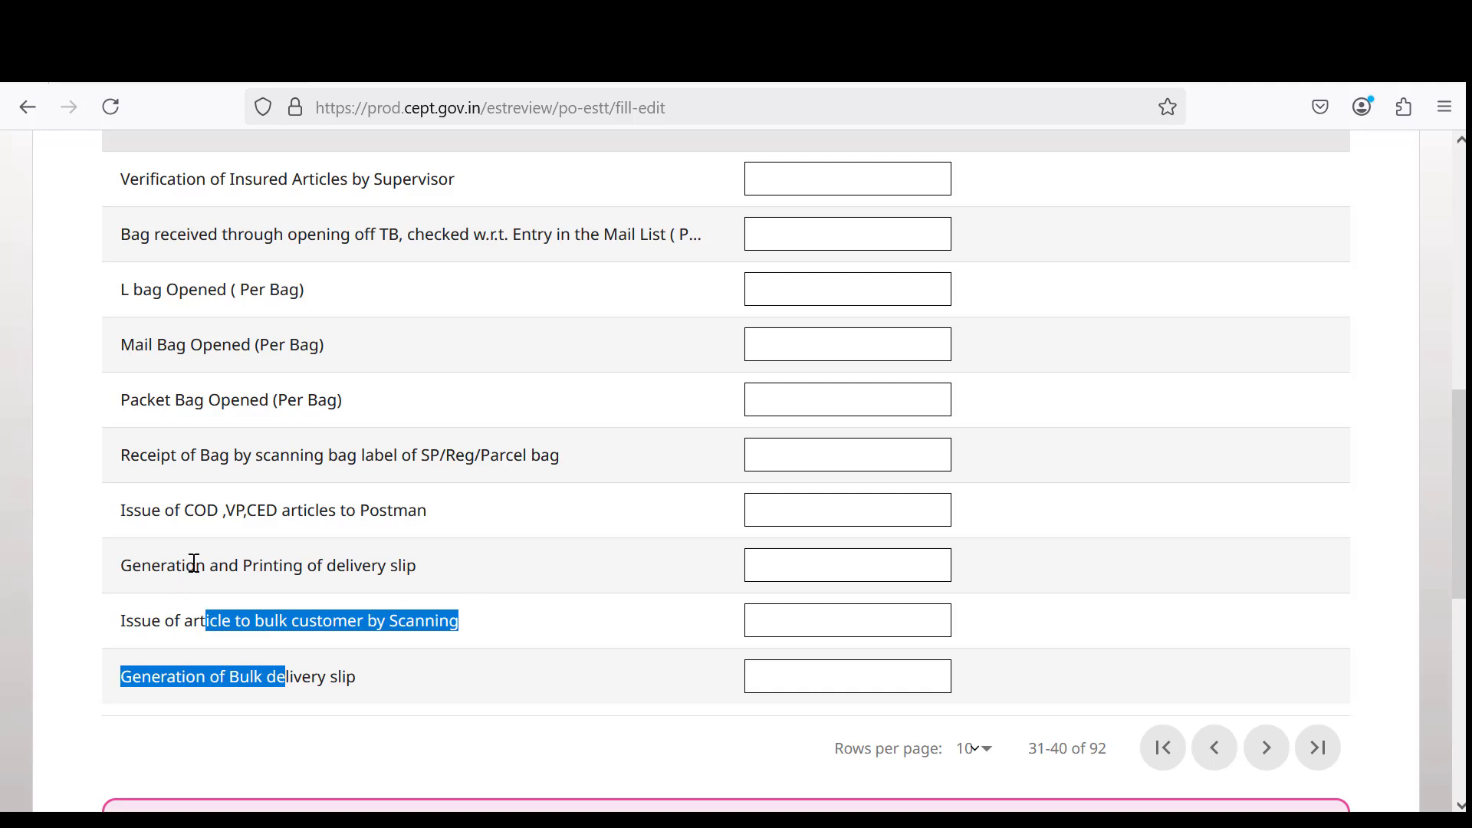
{"action": "left_click_drag", "start_coordinate": [196, 565], "coordinate": [421, 568]}
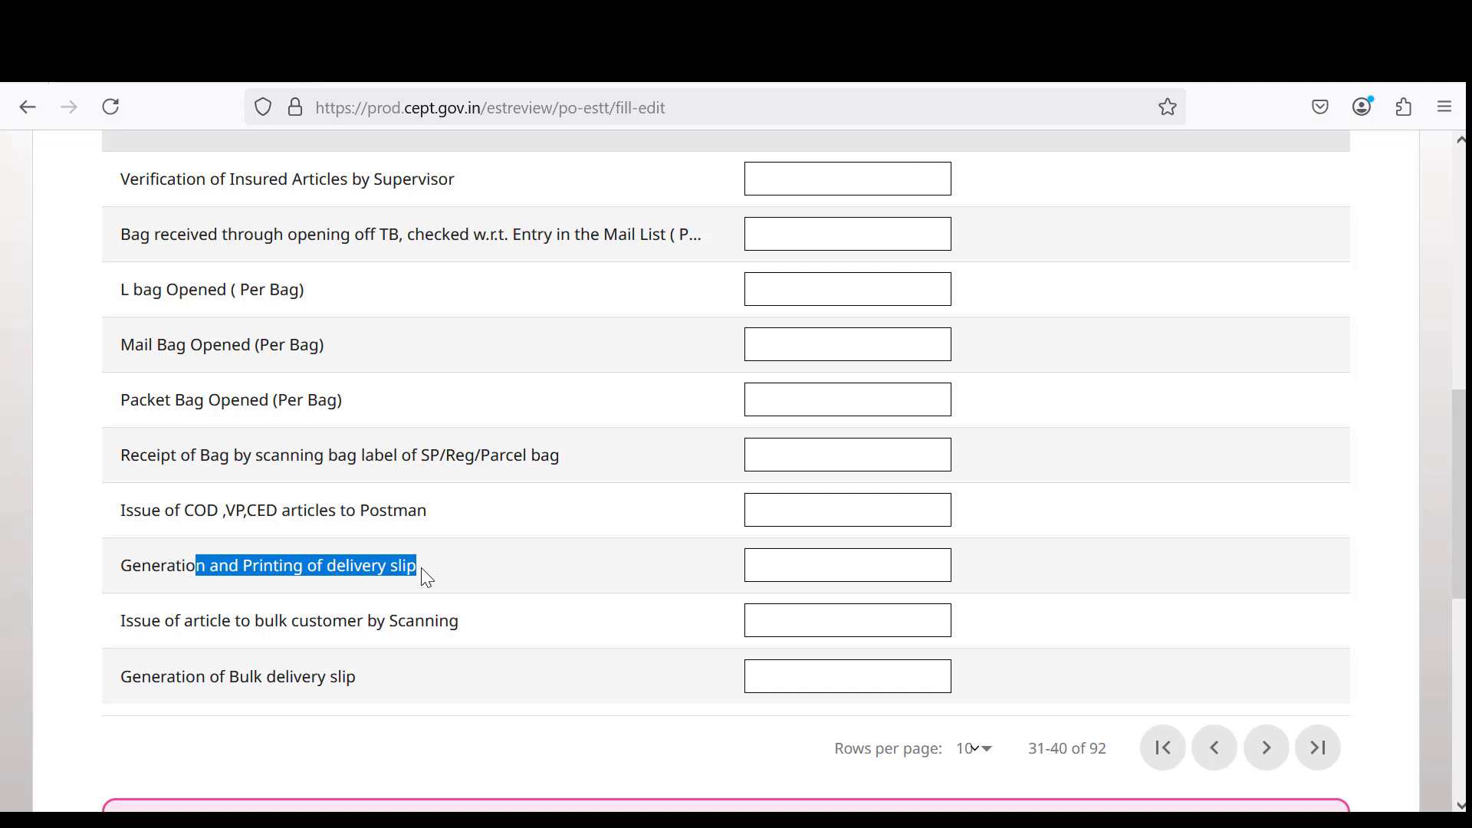
{"action": "scroll", "coordinate": [421, 568], "scroll_direction": "down", "scroll_amount": 3}
{"action": "scroll", "coordinate": [420, 572], "scroll_direction": "up", "scroll_amount": 2}
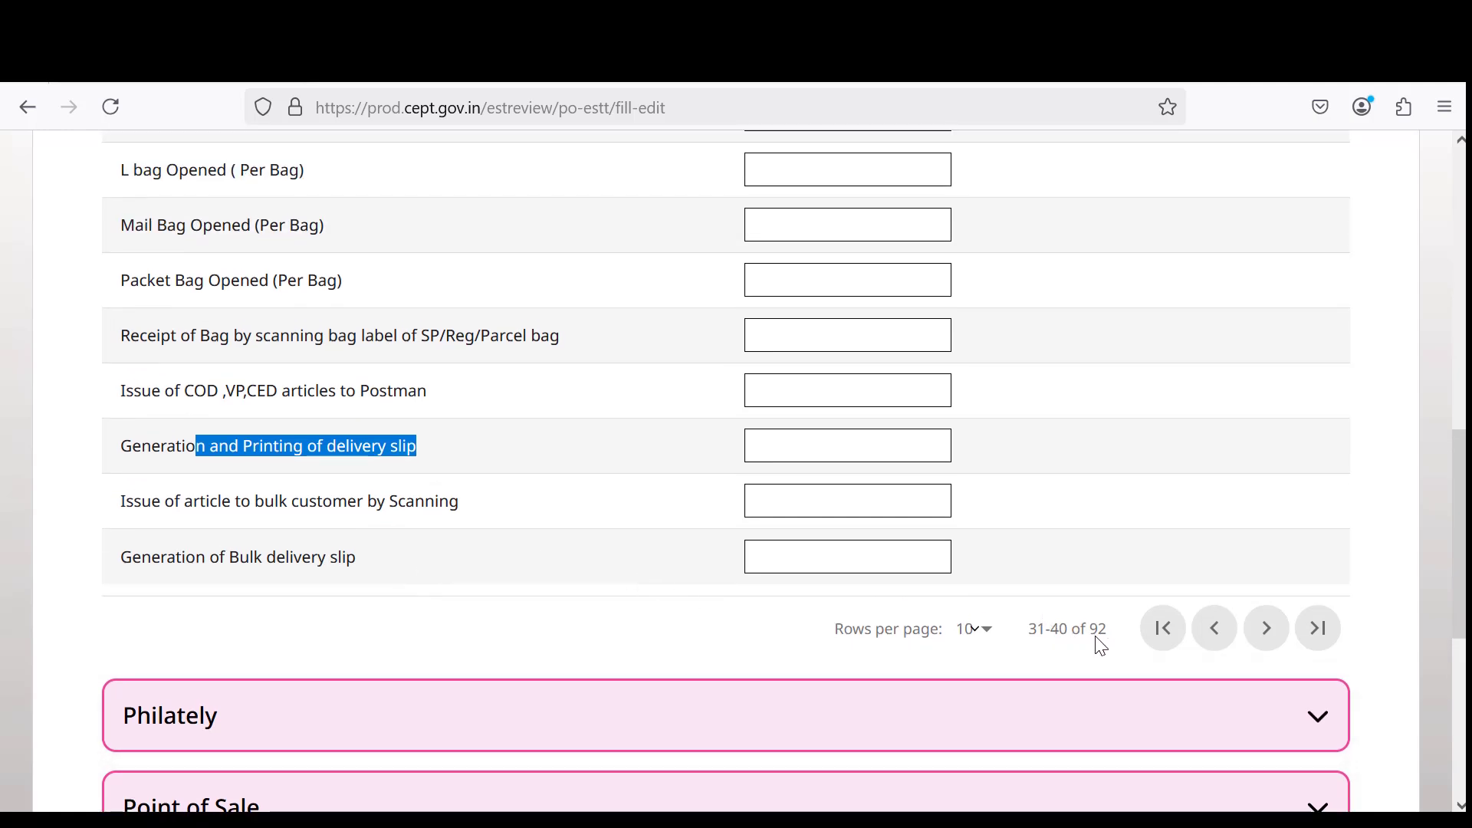
{"action": "scroll", "coordinate": [956, 585], "scroll_direction": "up", "scroll_amount": 3}
{"action": "scroll", "coordinate": [1041, 624], "scroll_direction": "down", "scroll_amount": 2}
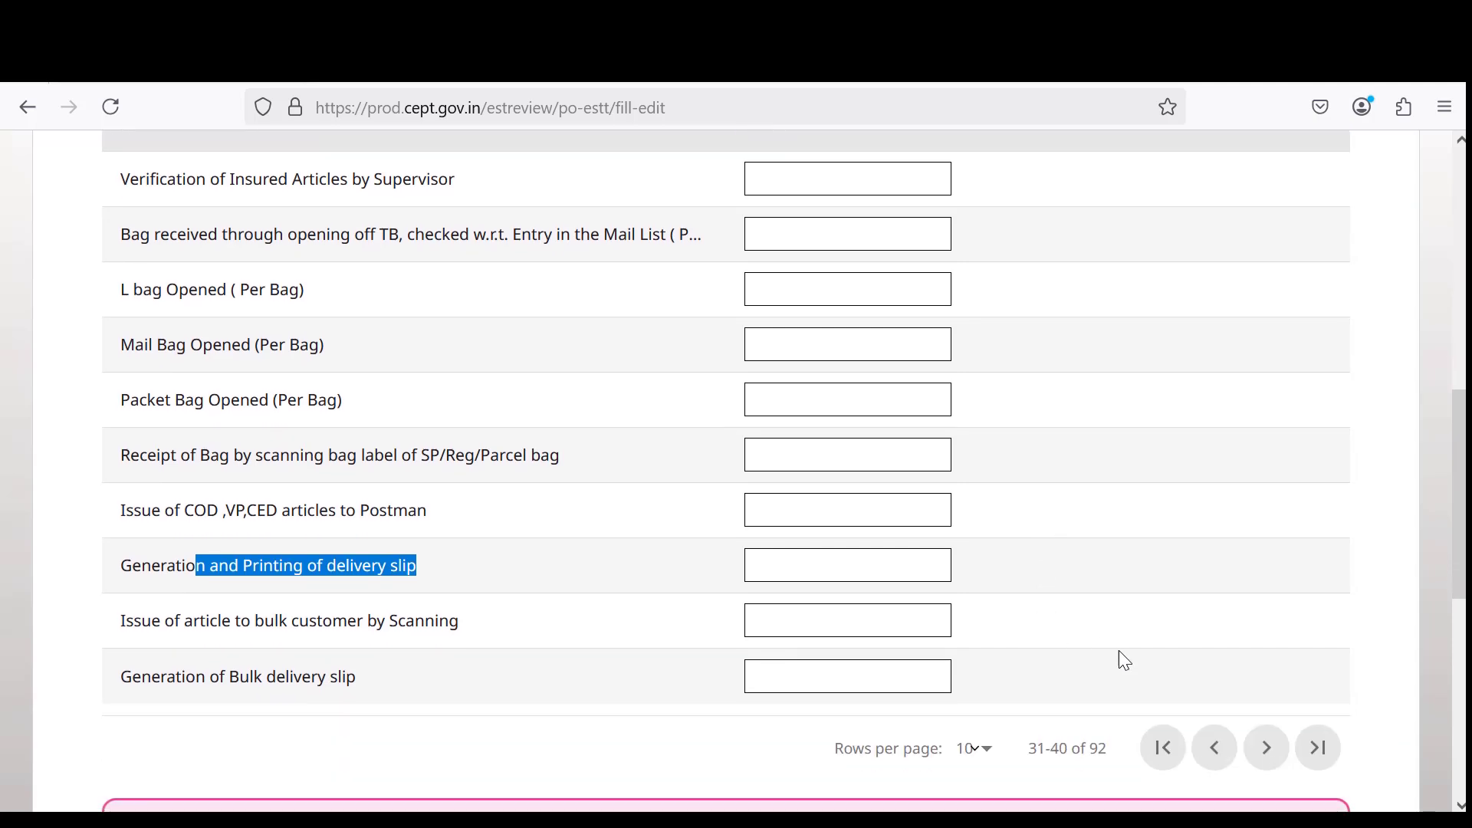
Advance DPMS to rows 41–50 and review Redirection of mails, Postman Returns and Articles in Deposit.
{"action": "left_click", "coordinate": [1266, 748]}
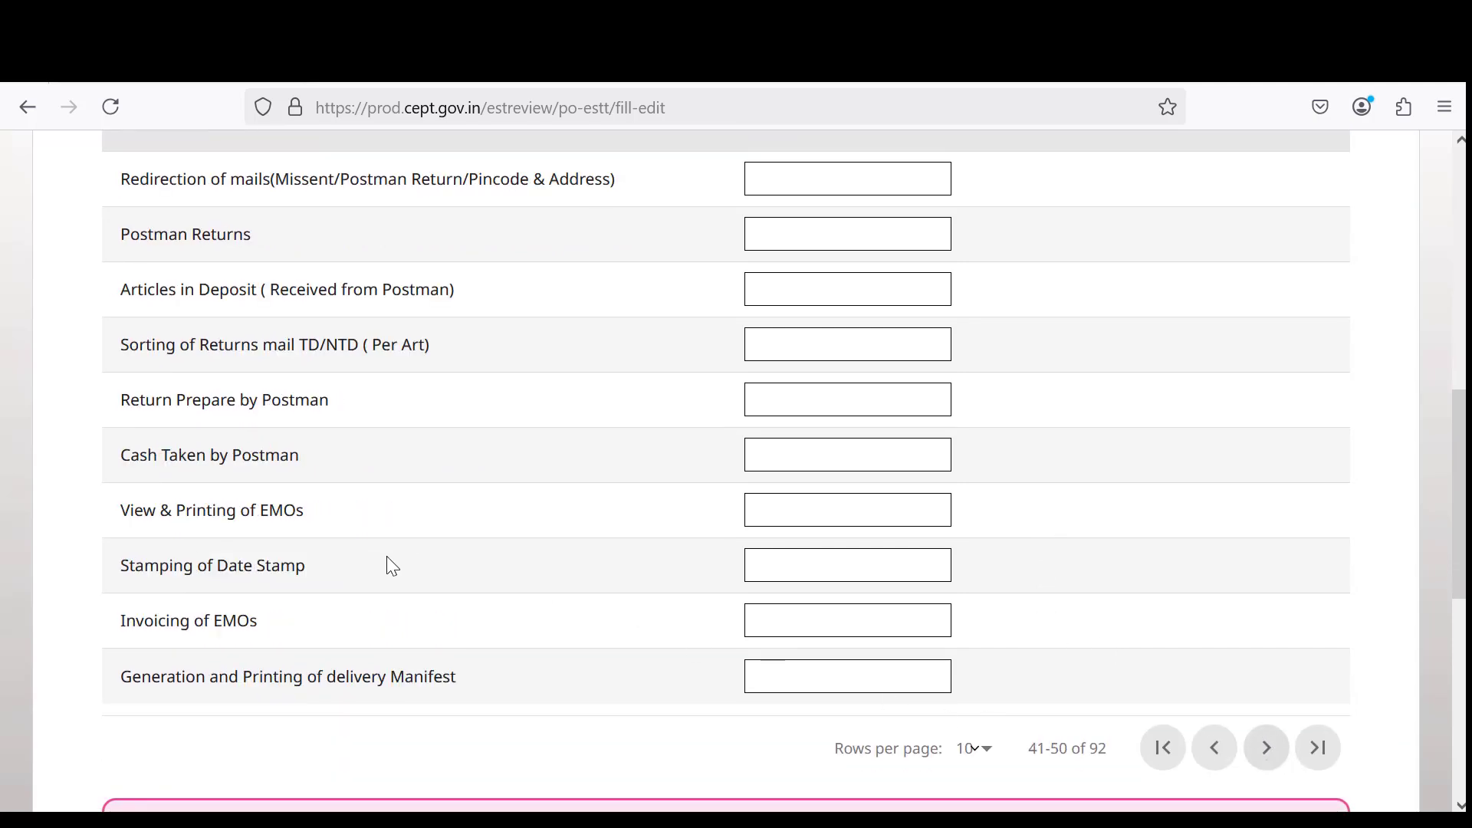
{"action": "scroll", "coordinate": [393, 566], "scroll_direction": "up", "scroll_amount": 3}
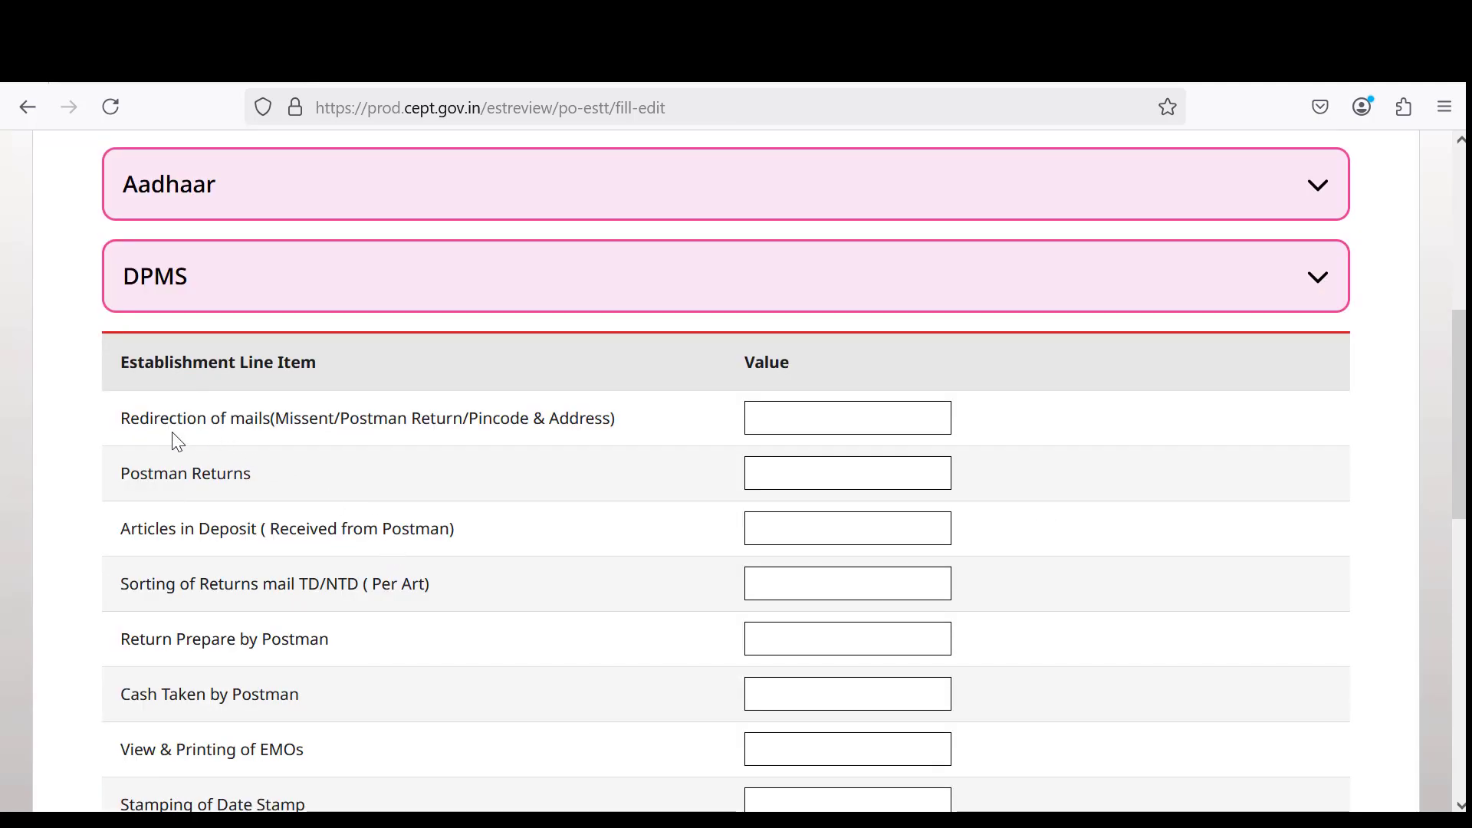
{"action": "left_click_drag", "start_coordinate": [169, 419], "coordinate": [618, 414]}
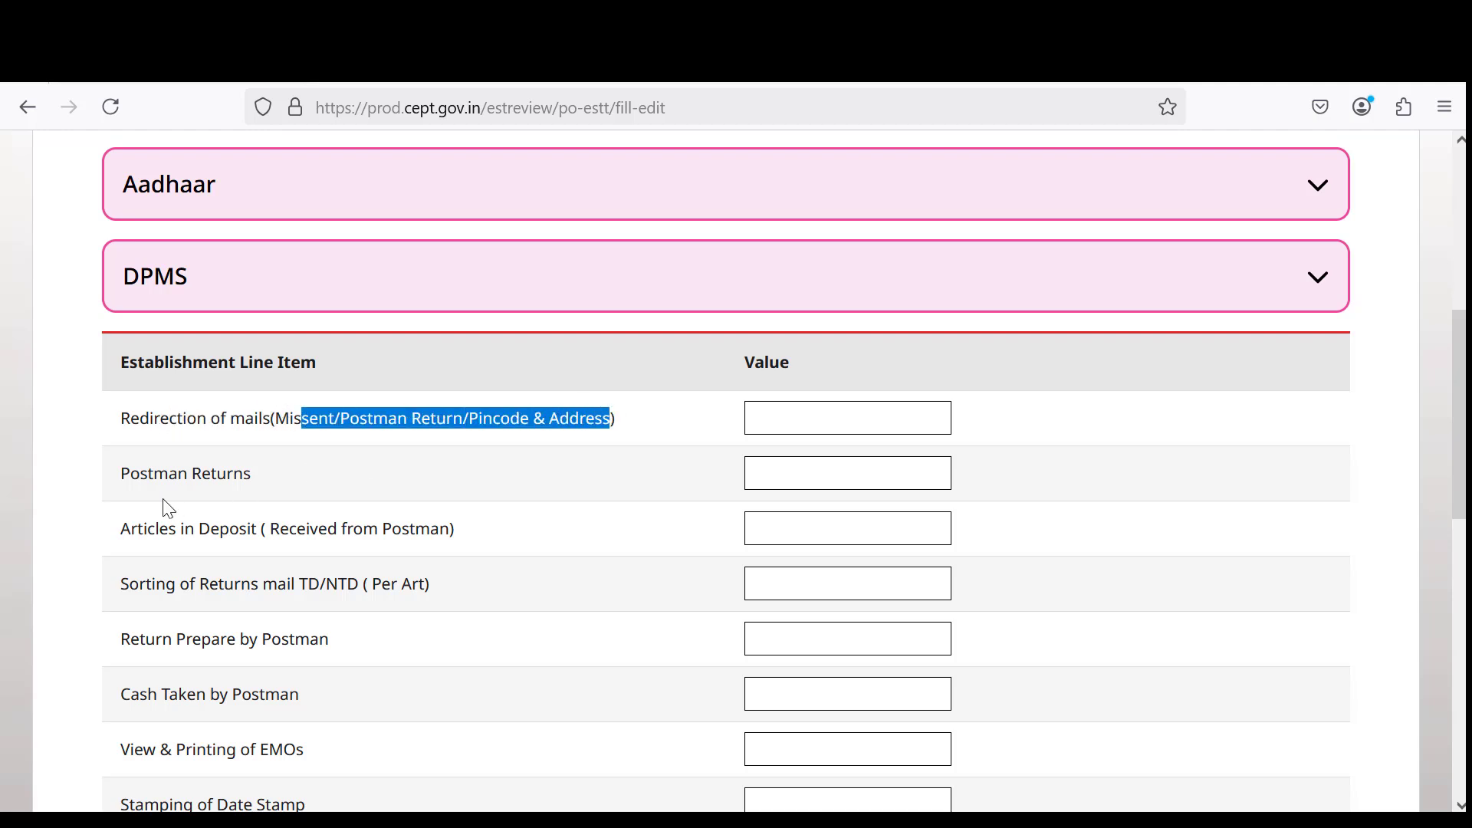
{"action": "left_click_drag", "start_coordinate": [141, 474], "coordinate": [262, 473]}
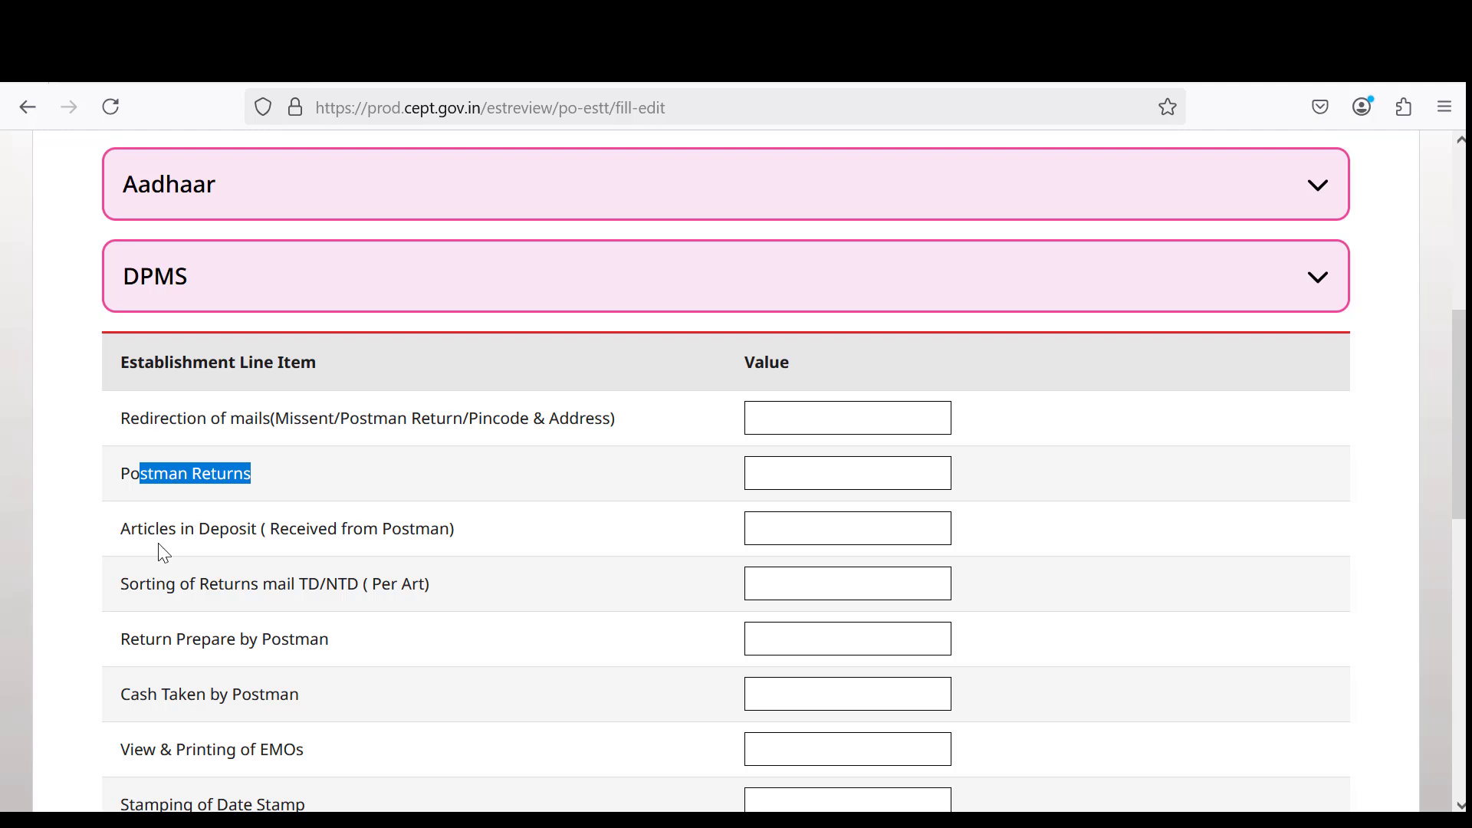
{"action": "left_click_drag", "start_coordinate": [138, 529], "coordinate": [492, 544]}
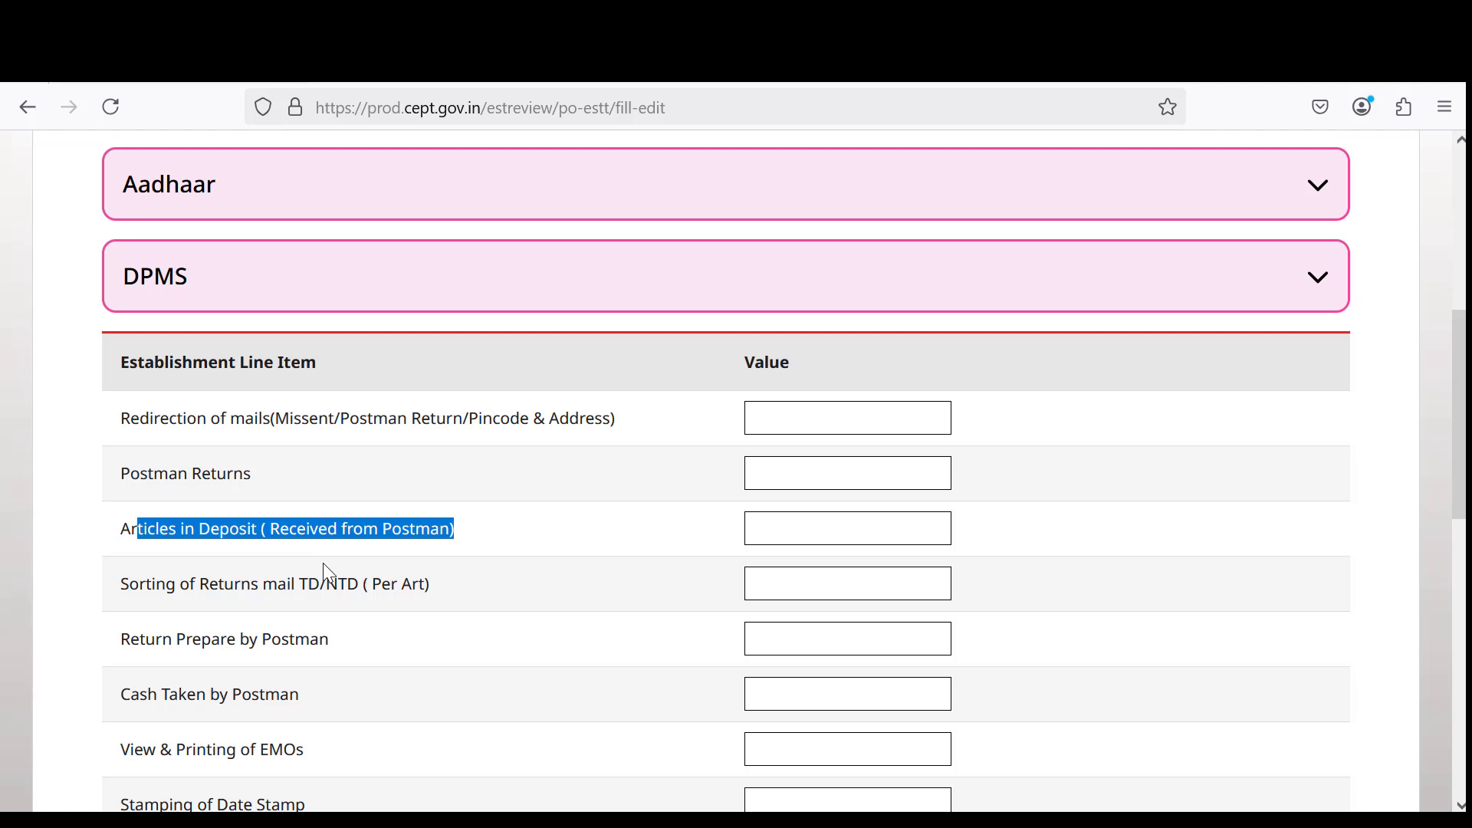
{"action": "scroll", "coordinate": [323, 562], "scroll_direction": "down", "scroll_amount": 3}
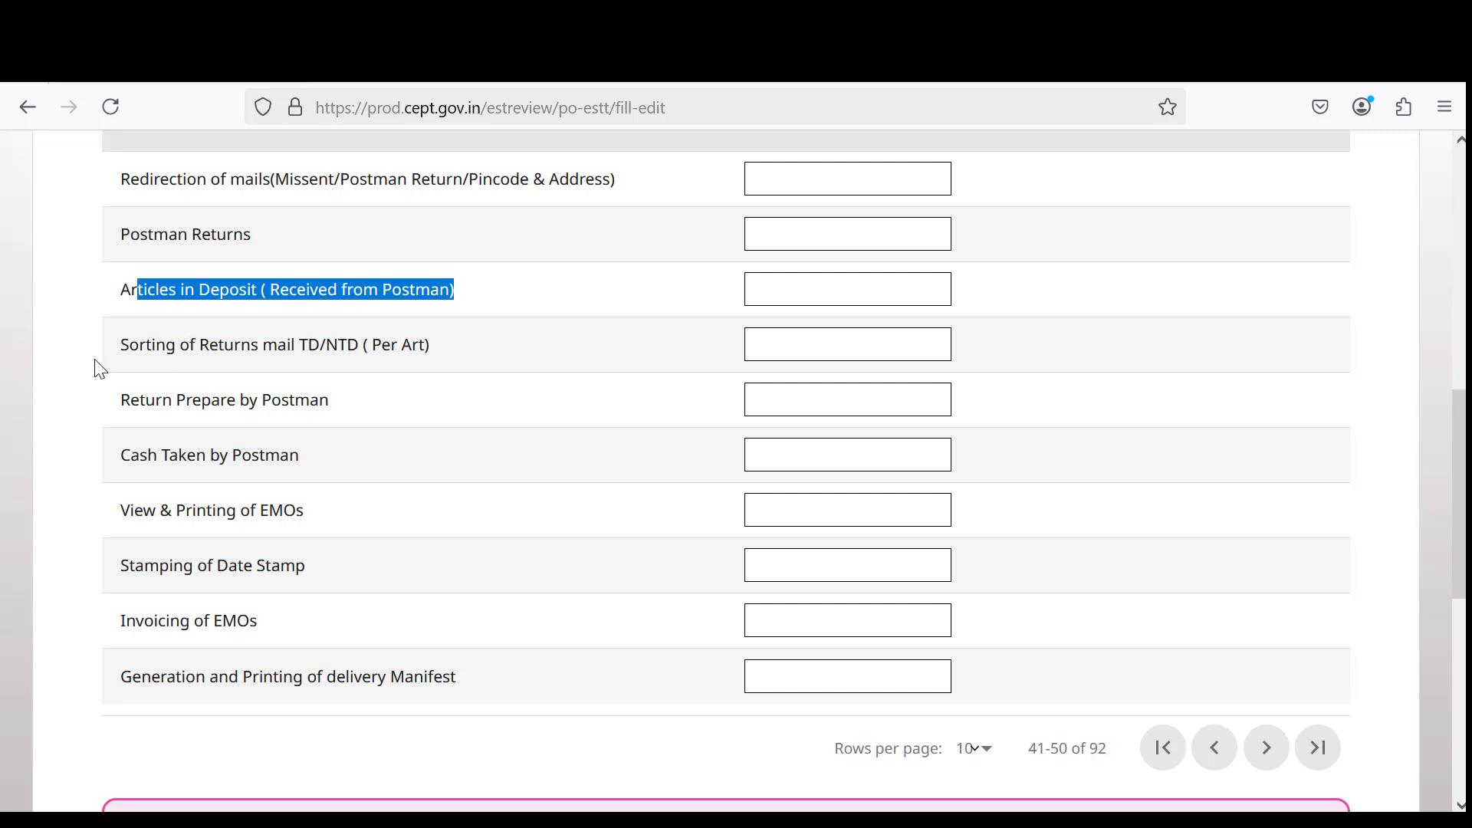
{"action": "left_click", "coordinate": [206, 346]}
{"action": "left_click_drag", "start_coordinate": [206, 346], "coordinate": [476, 346]}
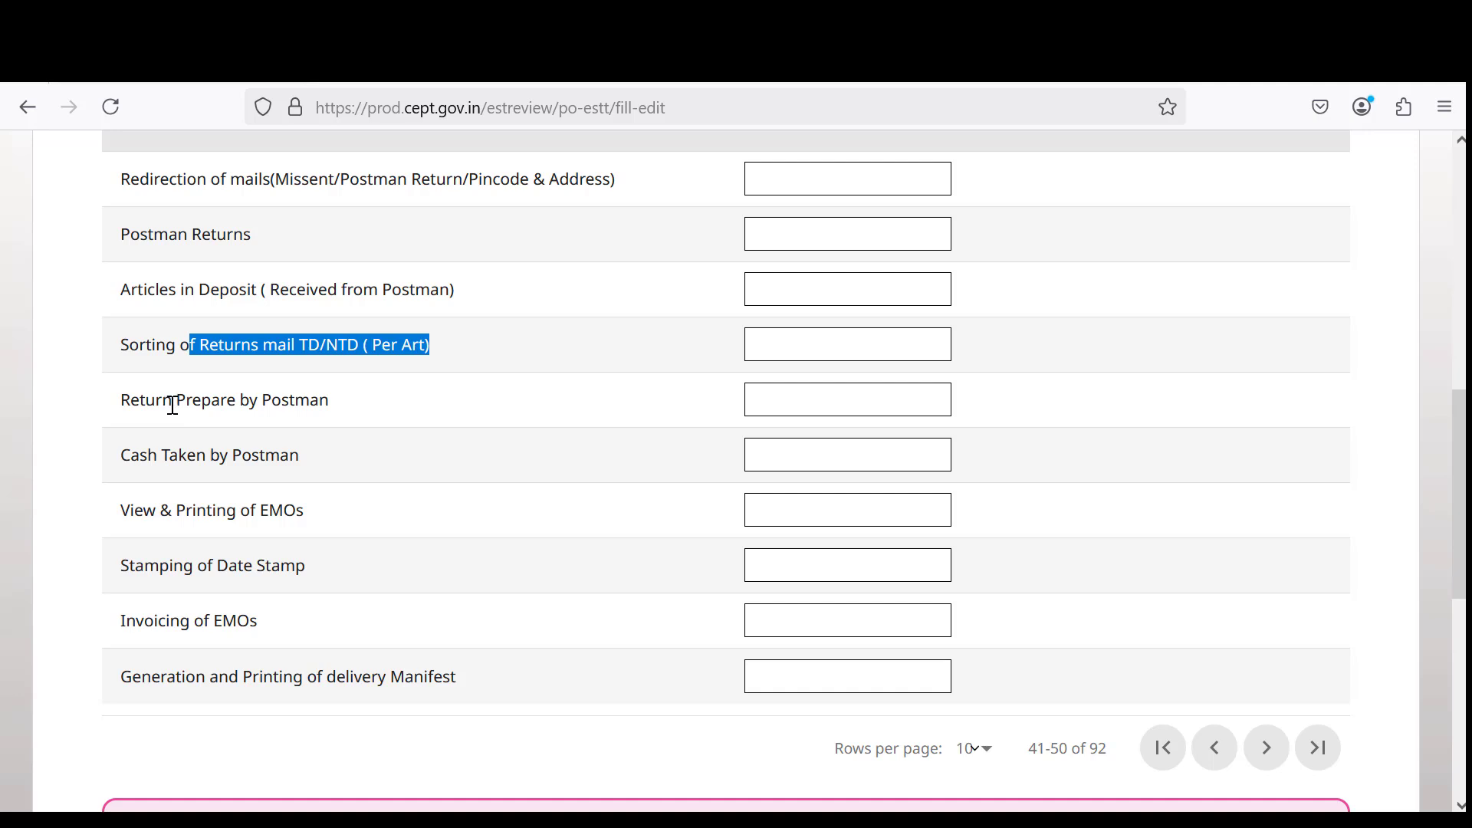
{"action": "left_click_drag", "start_coordinate": [145, 400], "coordinate": [331, 401]}
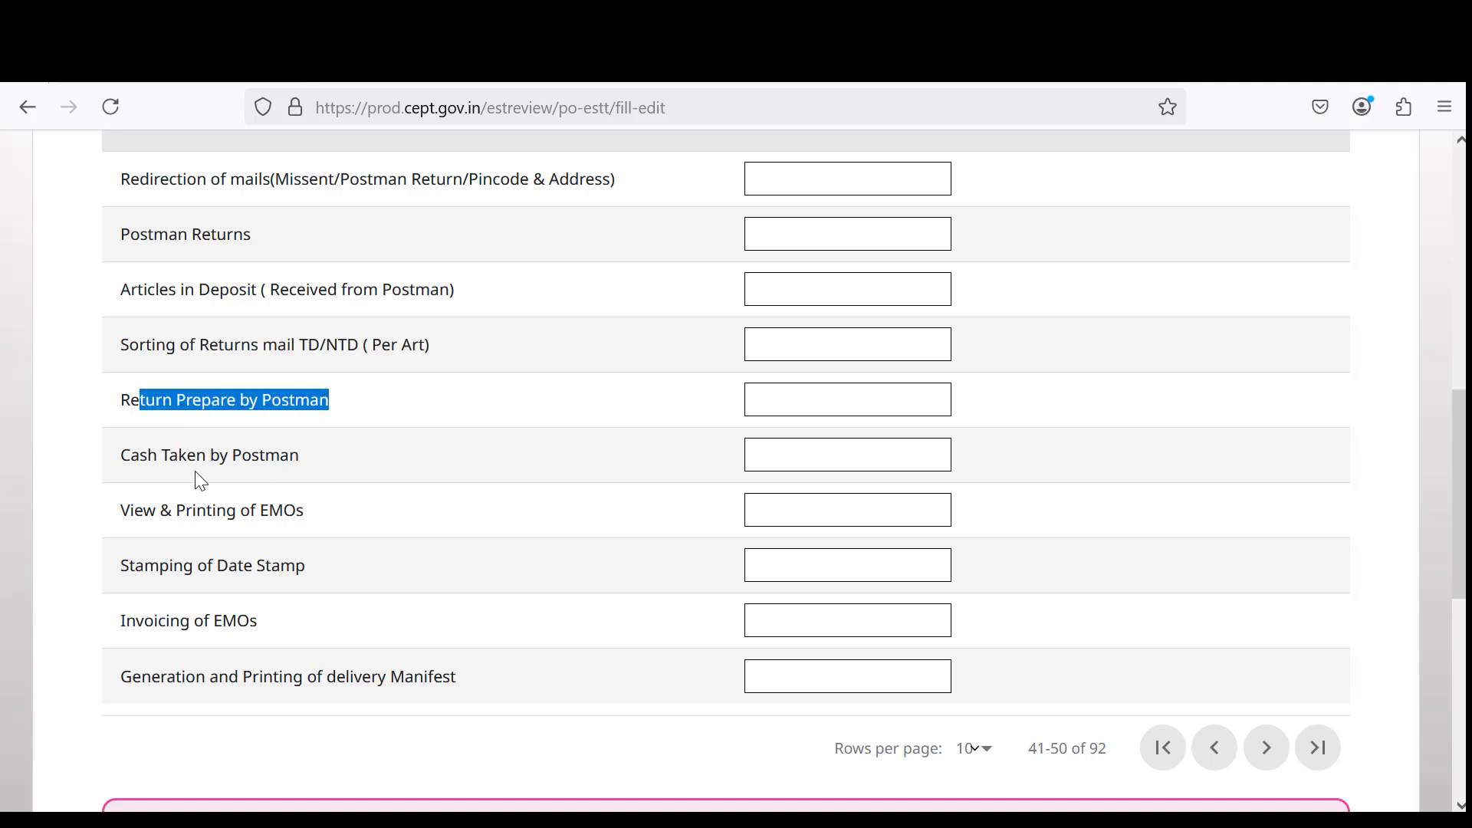
{"action": "left_click_drag", "start_coordinate": [141, 455], "coordinate": [290, 455]}
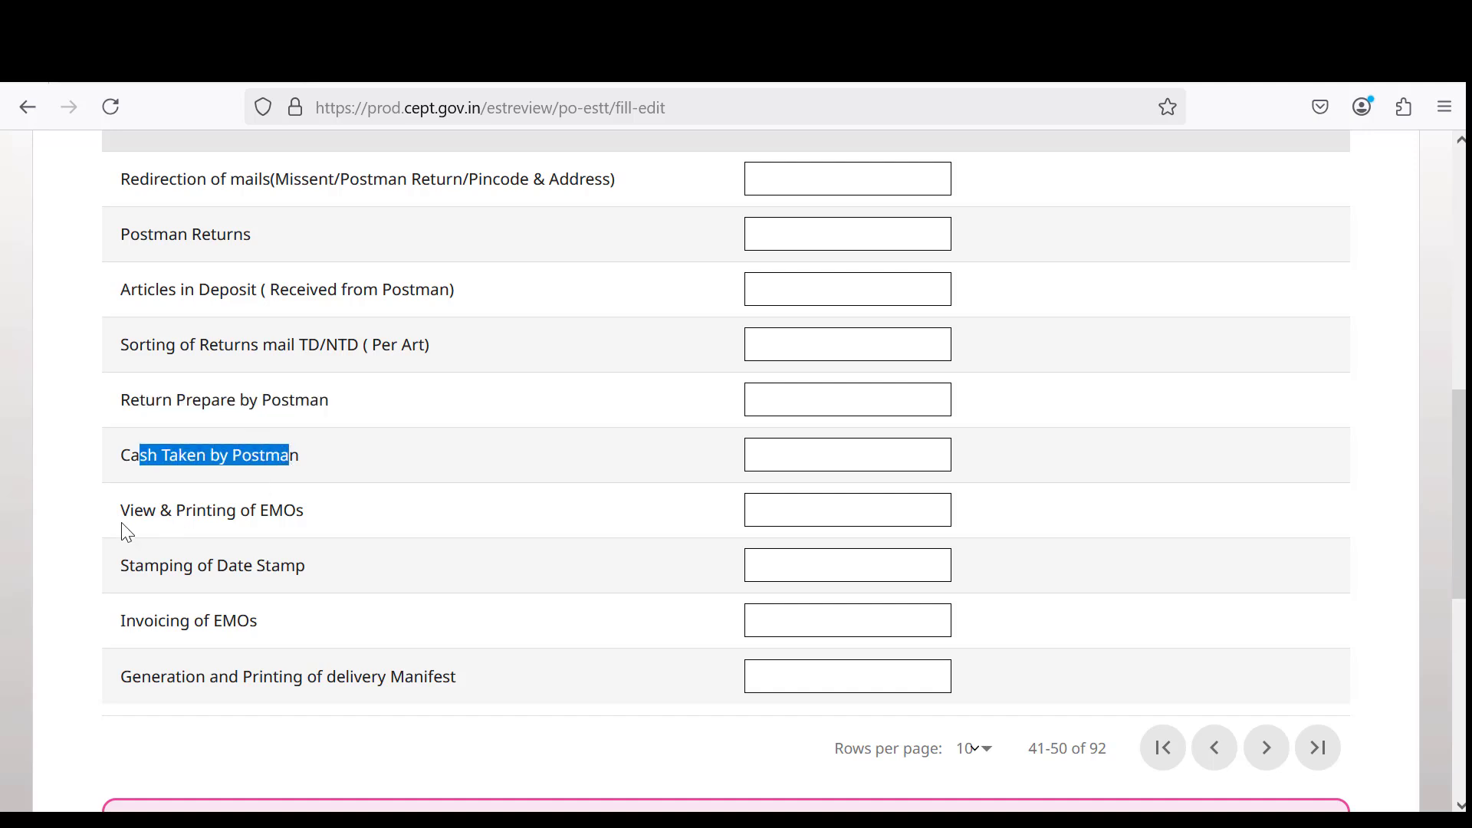
{"action": "left_click_drag", "start_coordinate": [131, 510], "coordinate": [343, 533]}
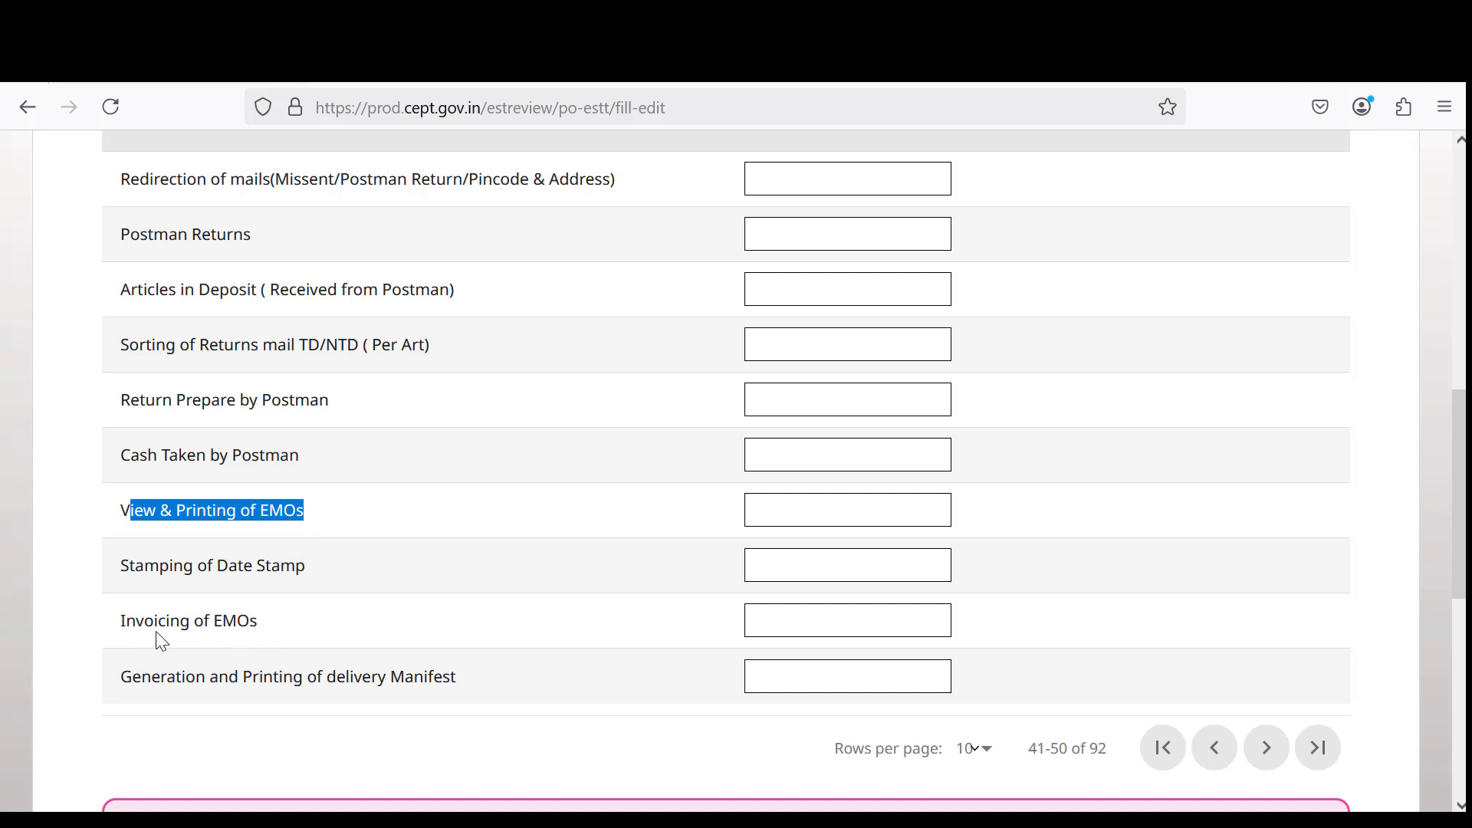
{"action": "left_click_drag", "start_coordinate": [157, 633], "coordinate": [275, 621]}
{"action": "left_click_drag", "start_coordinate": [220, 675], "coordinate": [447, 678]}
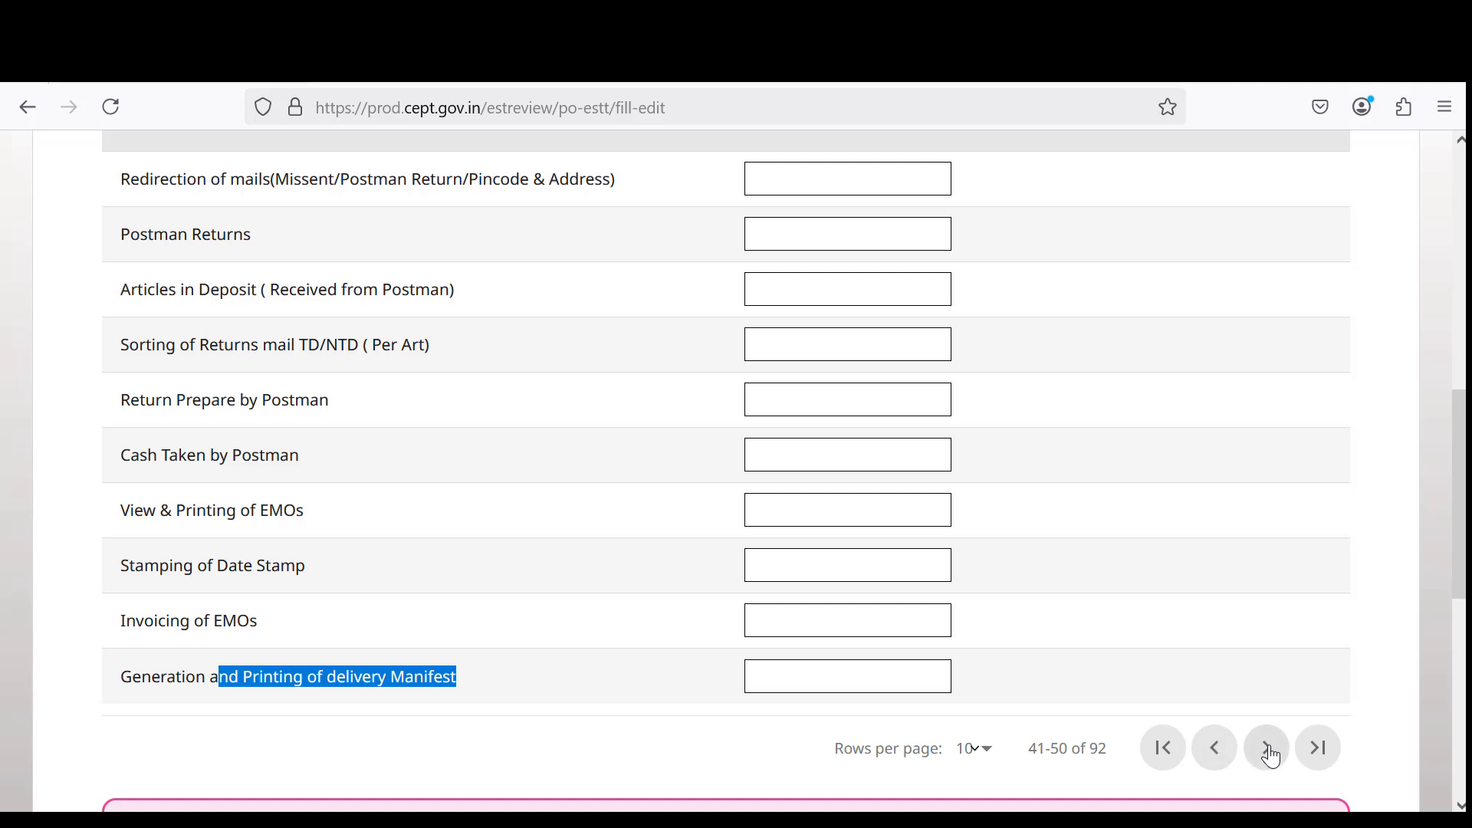
{"action": "left_click", "coordinate": [852, 680]}
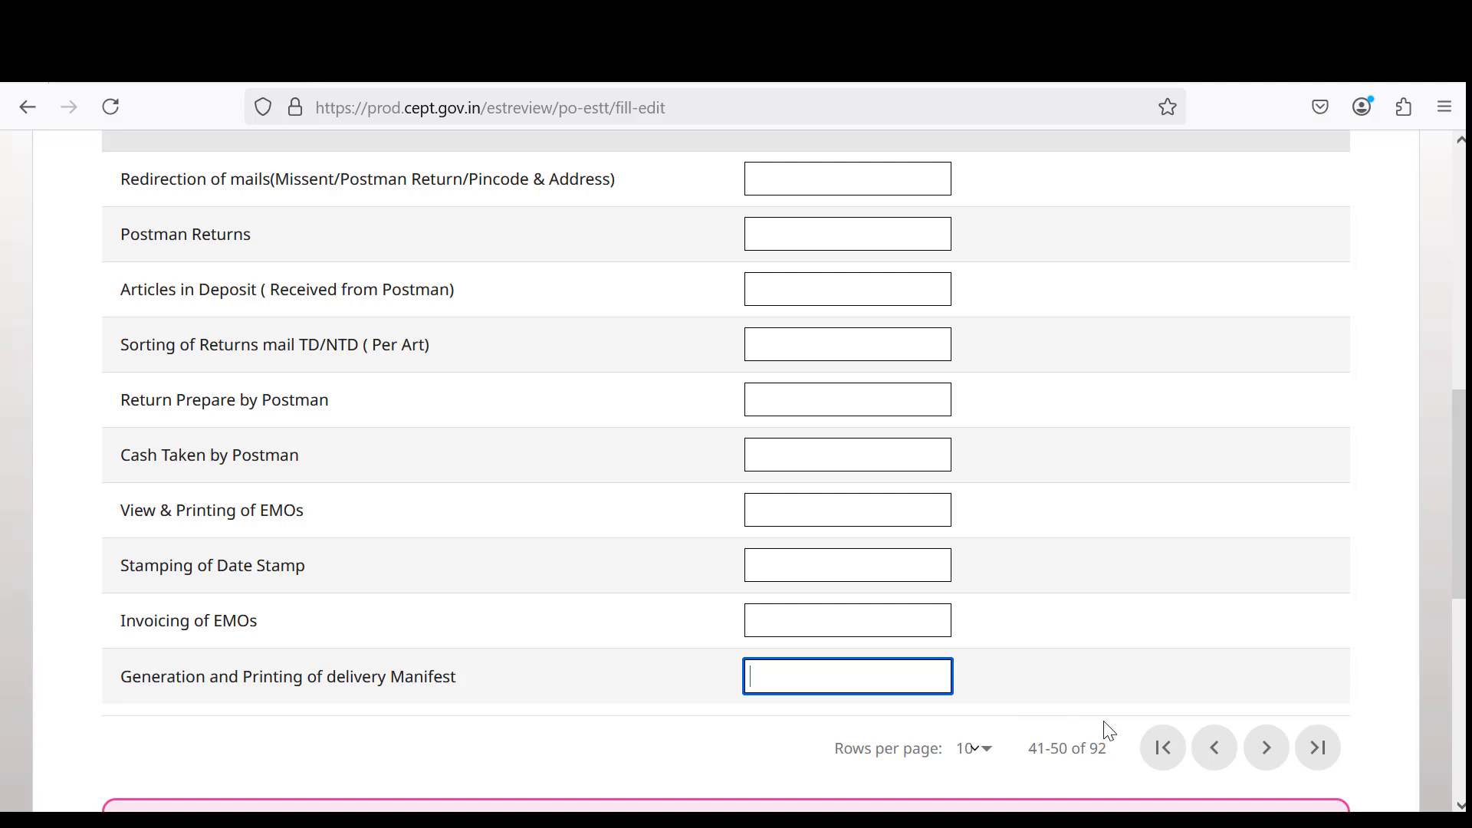
Advance DPMS to rows 51–60 and review Beat Wise consolidation, EMO verification, VP and Speed Post items.
{"action": "left_click", "coordinate": [1272, 748]}
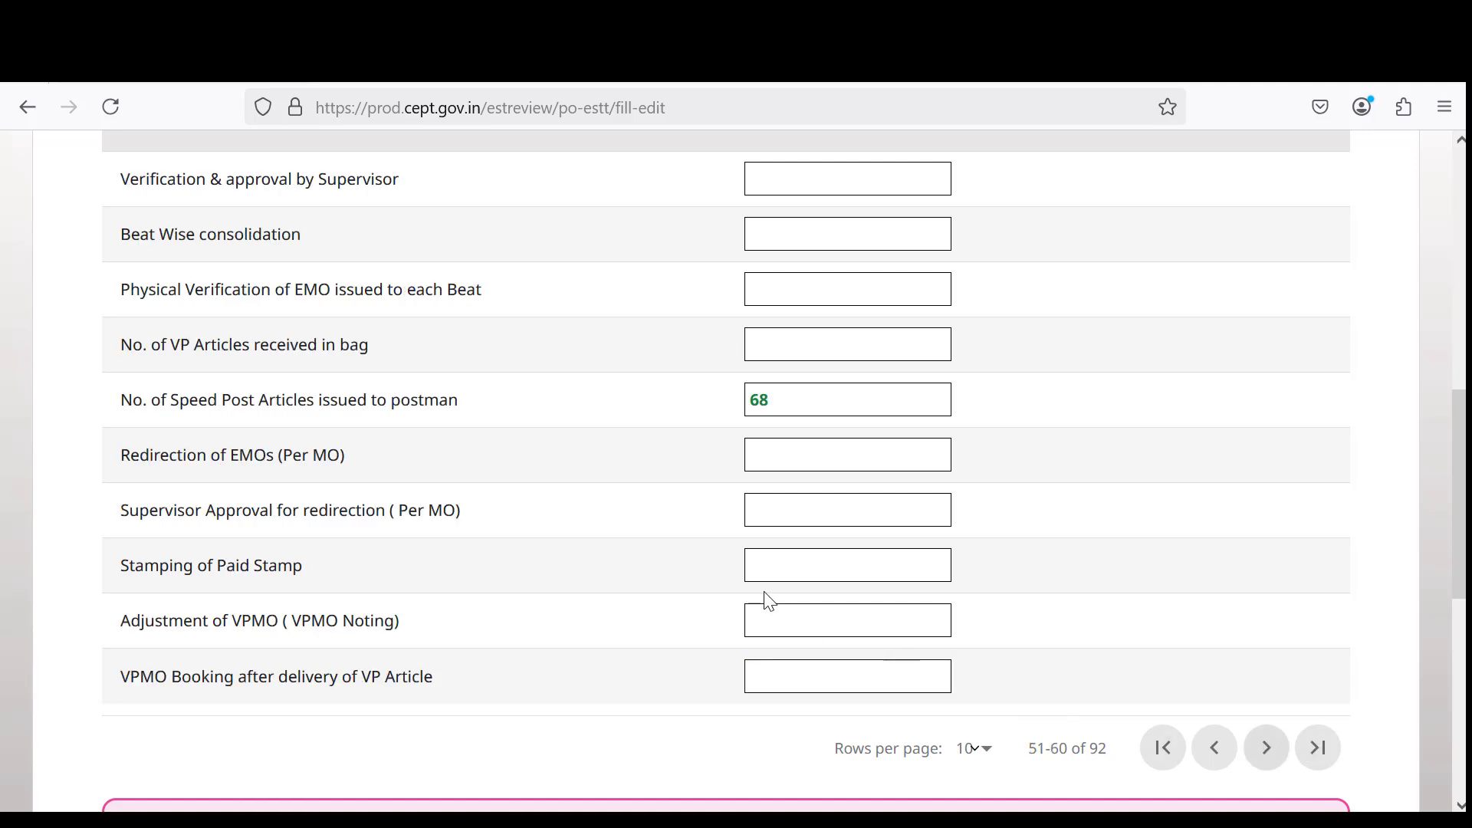
{"action": "scroll", "coordinate": [486, 571], "scroll_direction": "up", "scroll_amount": 2}
{"action": "scroll", "coordinate": [485, 567], "scroll_direction": "up", "scroll_amount": 2}
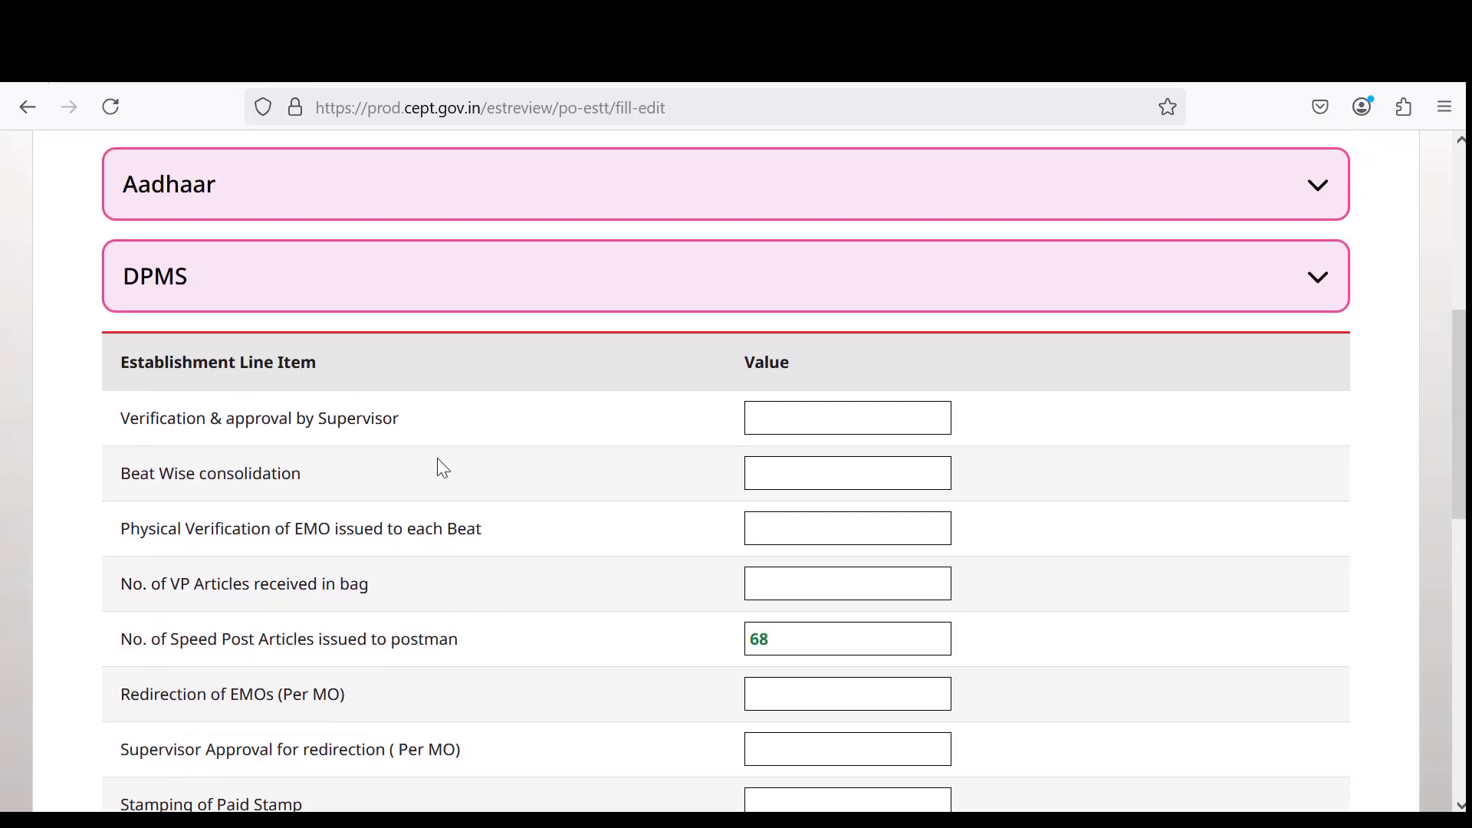
{"action": "scroll", "coordinate": [437, 457], "scroll_direction": "down", "scroll_amount": 2}
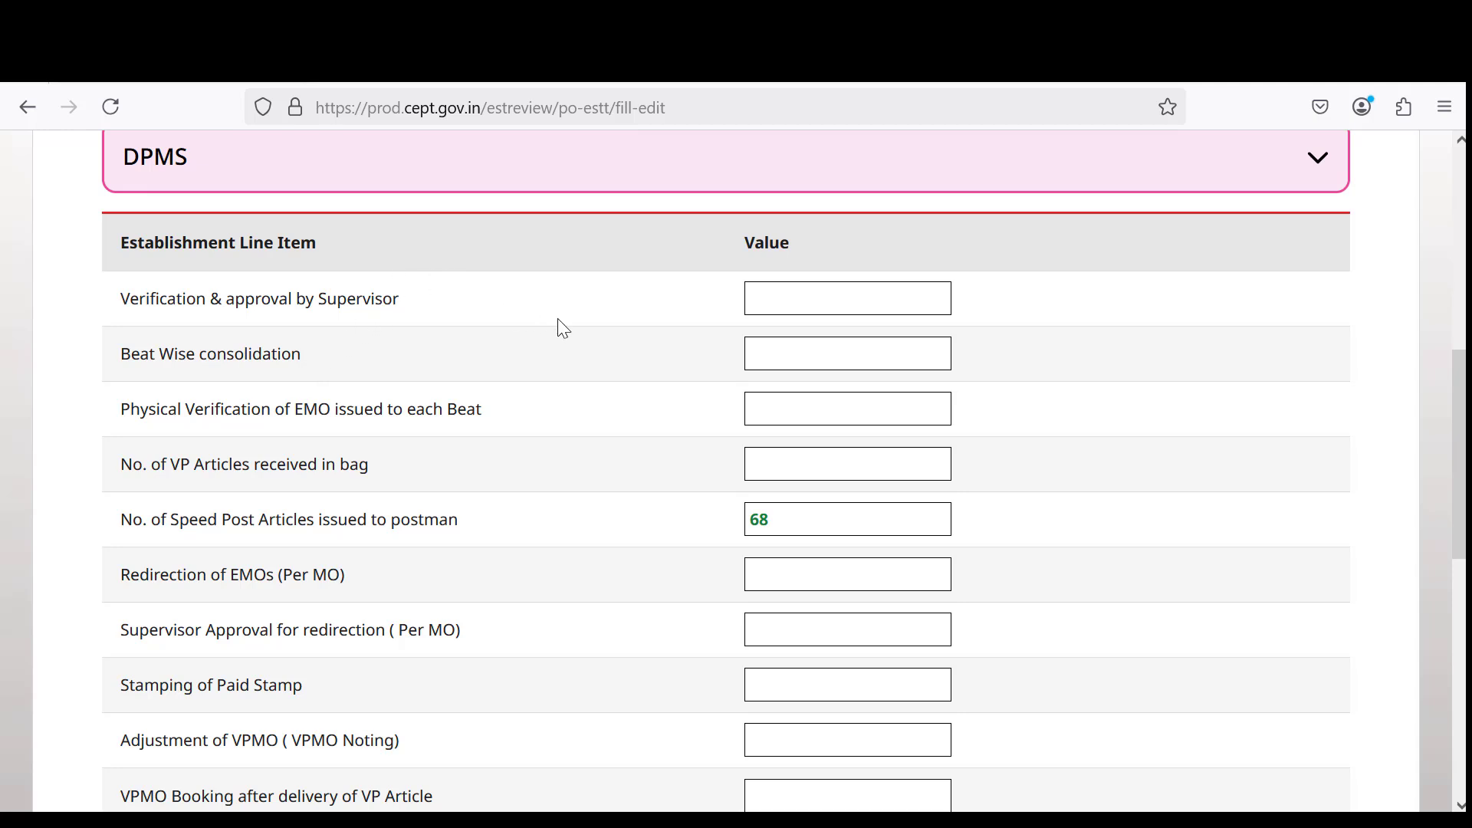
{"action": "left_click", "coordinate": [828, 301]}
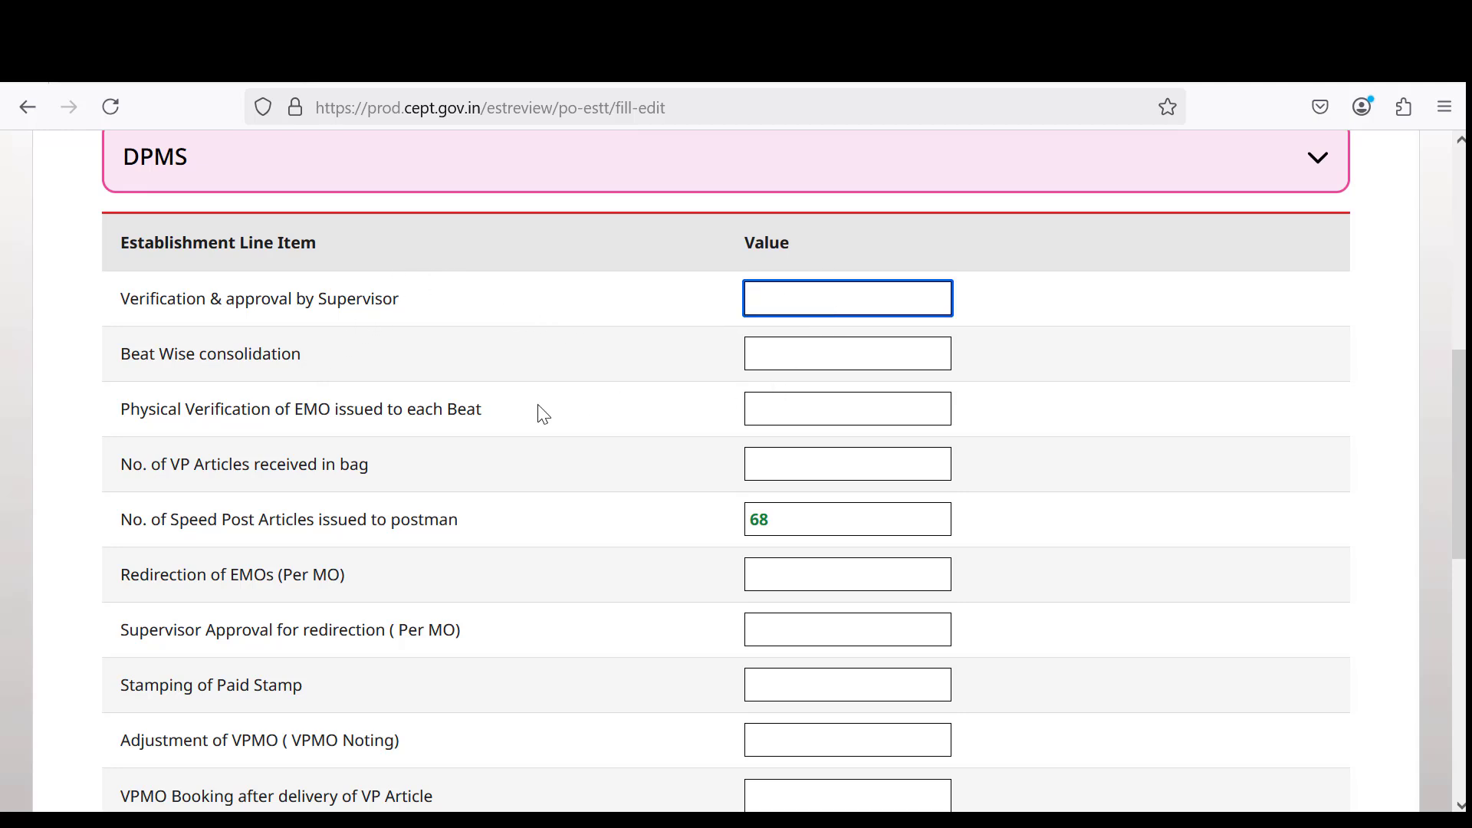
{"action": "left_click", "coordinate": [197, 357]}
{"action": "left_click_drag", "start_coordinate": [187, 355], "coordinate": [323, 366]}
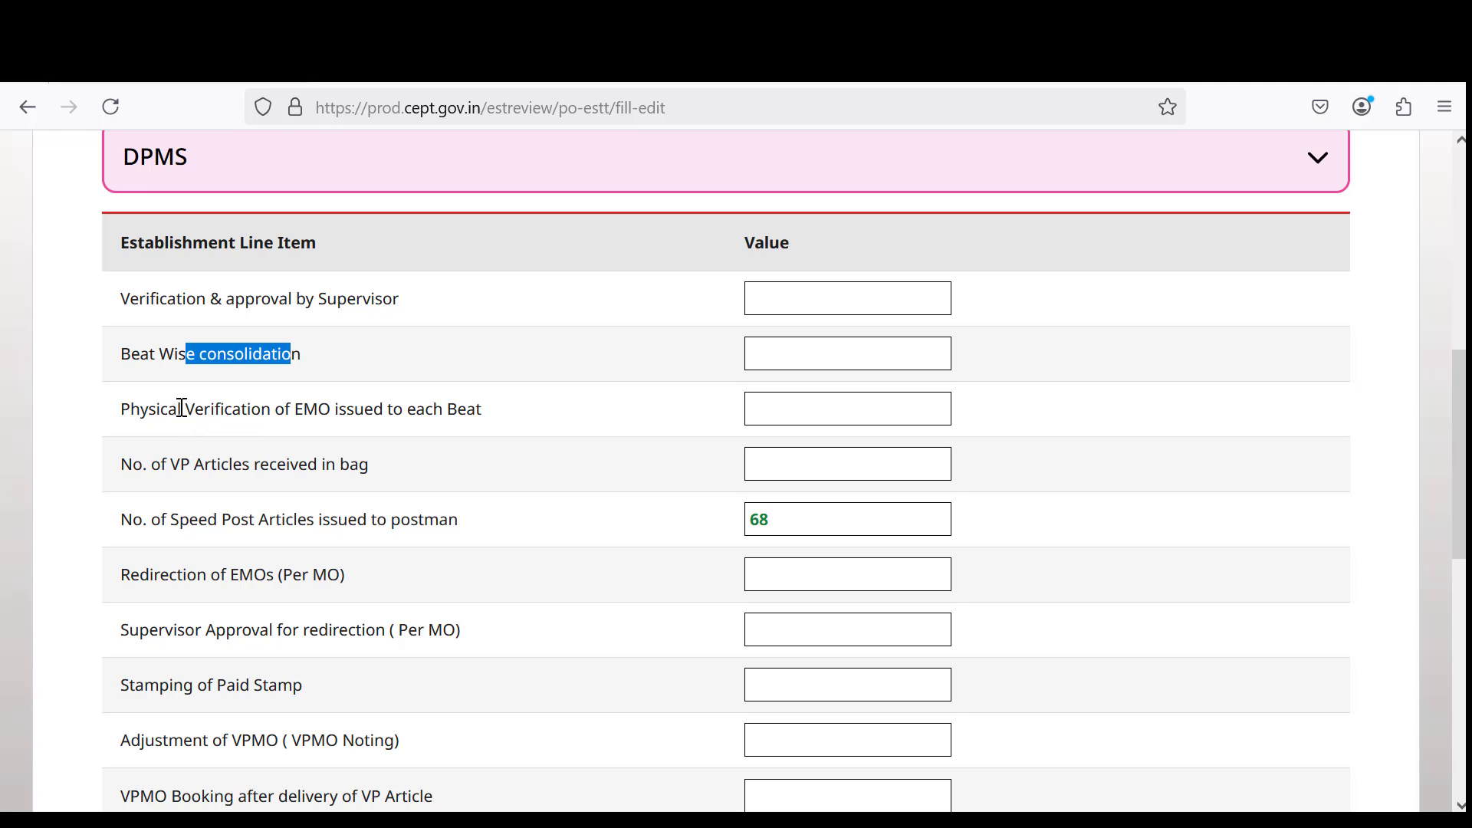
{"action": "left_click_drag", "start_coordinate": [182, 408], "coordinate": [476, 409]}
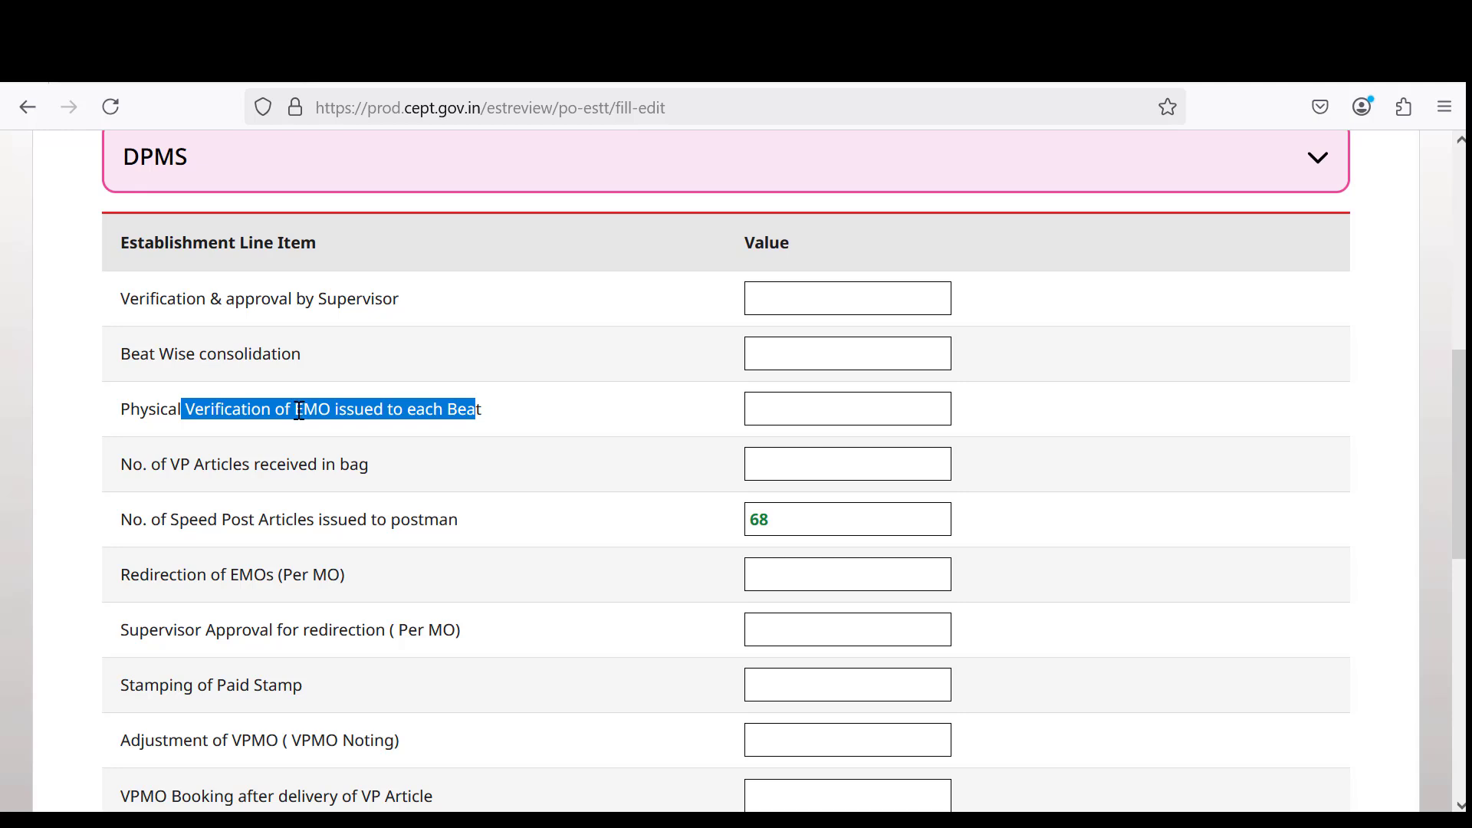
{"action": "left_click_drag", "start_coordinate": [191, 466], "coordinate": [395, 467]}
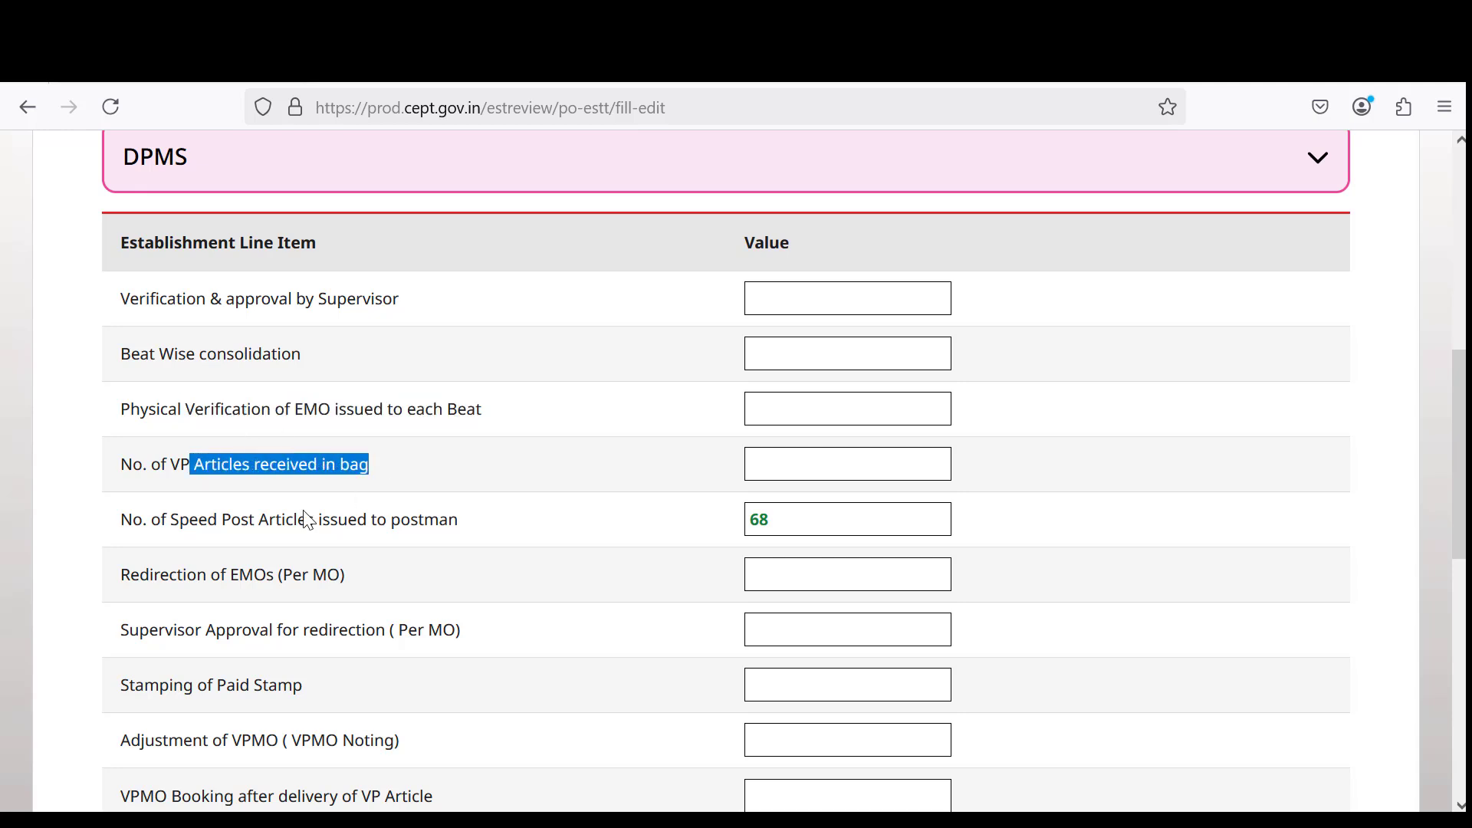
{"action": "left_click_drag", "start_coordinate": [190, 520], "coordinate": [475, 529]}
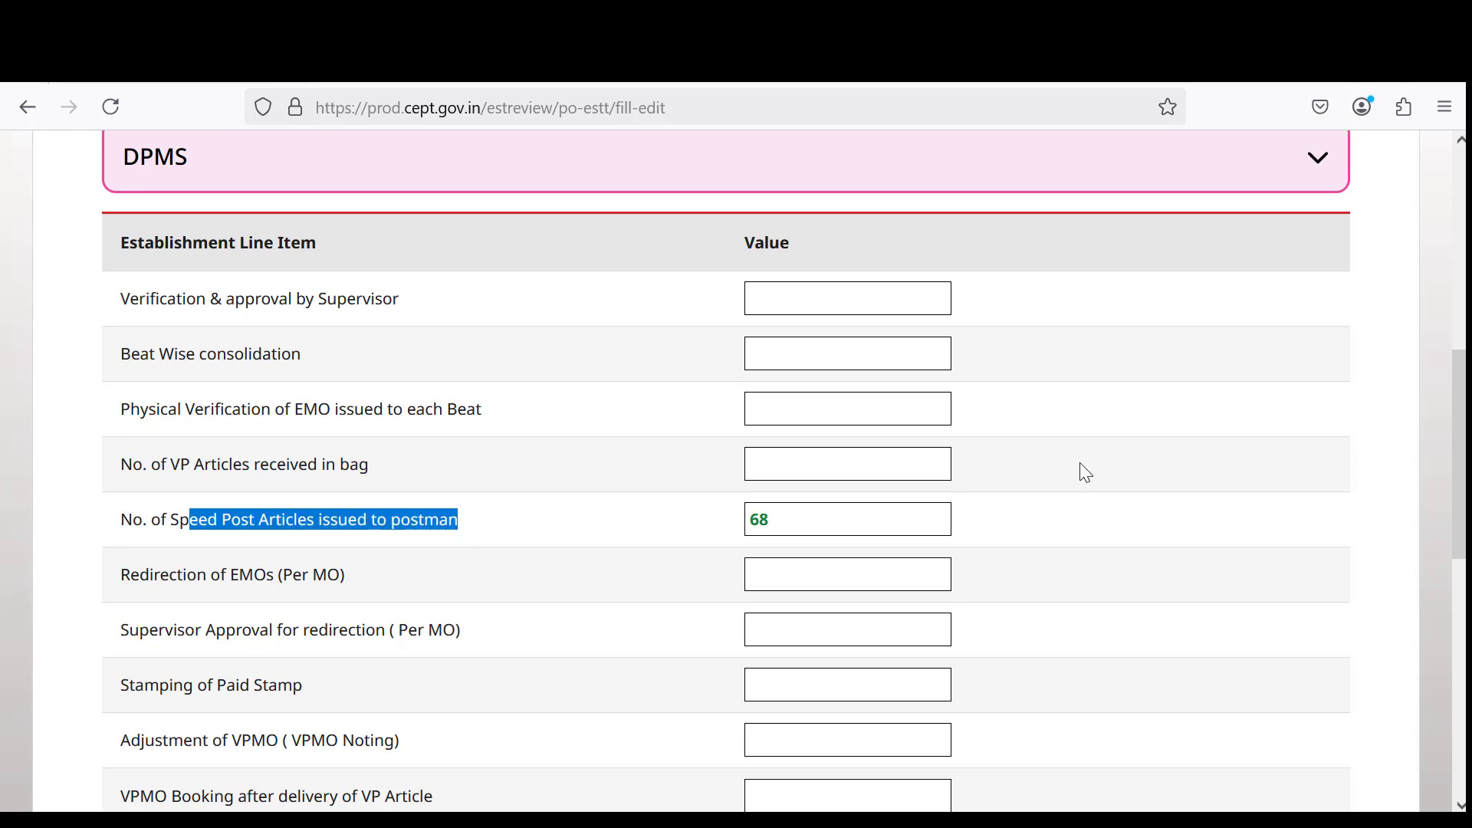
Review the EMO redirection, paid stamp and VPMO adjustment and booking items, checking their values.
{"action": "scroll", "coordinate": [318, 565], "scroll_direction": "down", "scroll_amount": 2}
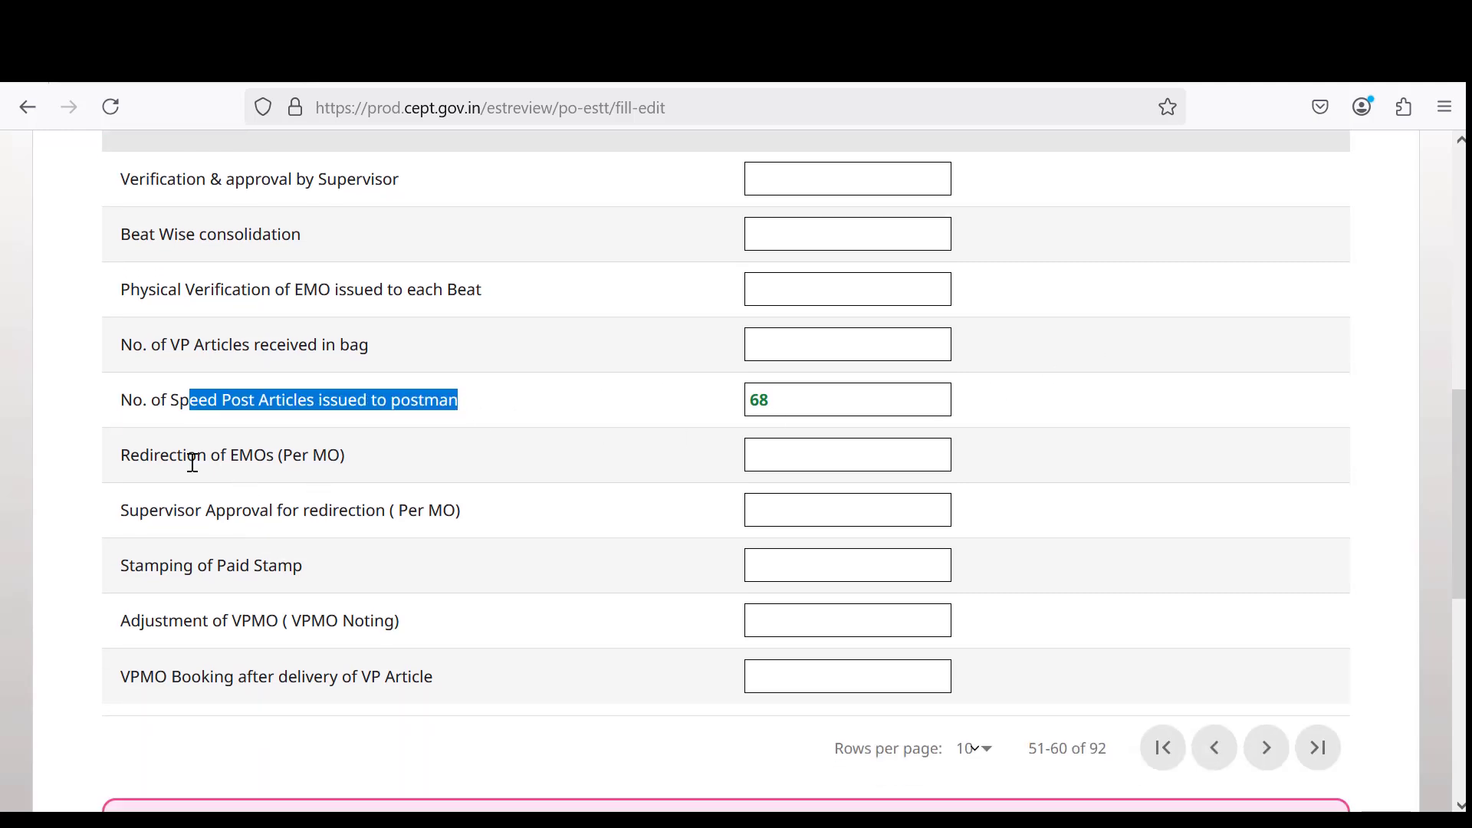
{"action": "left_click_drag", "start_coordinate": [187, 457], "coordinate": [343, 457]}
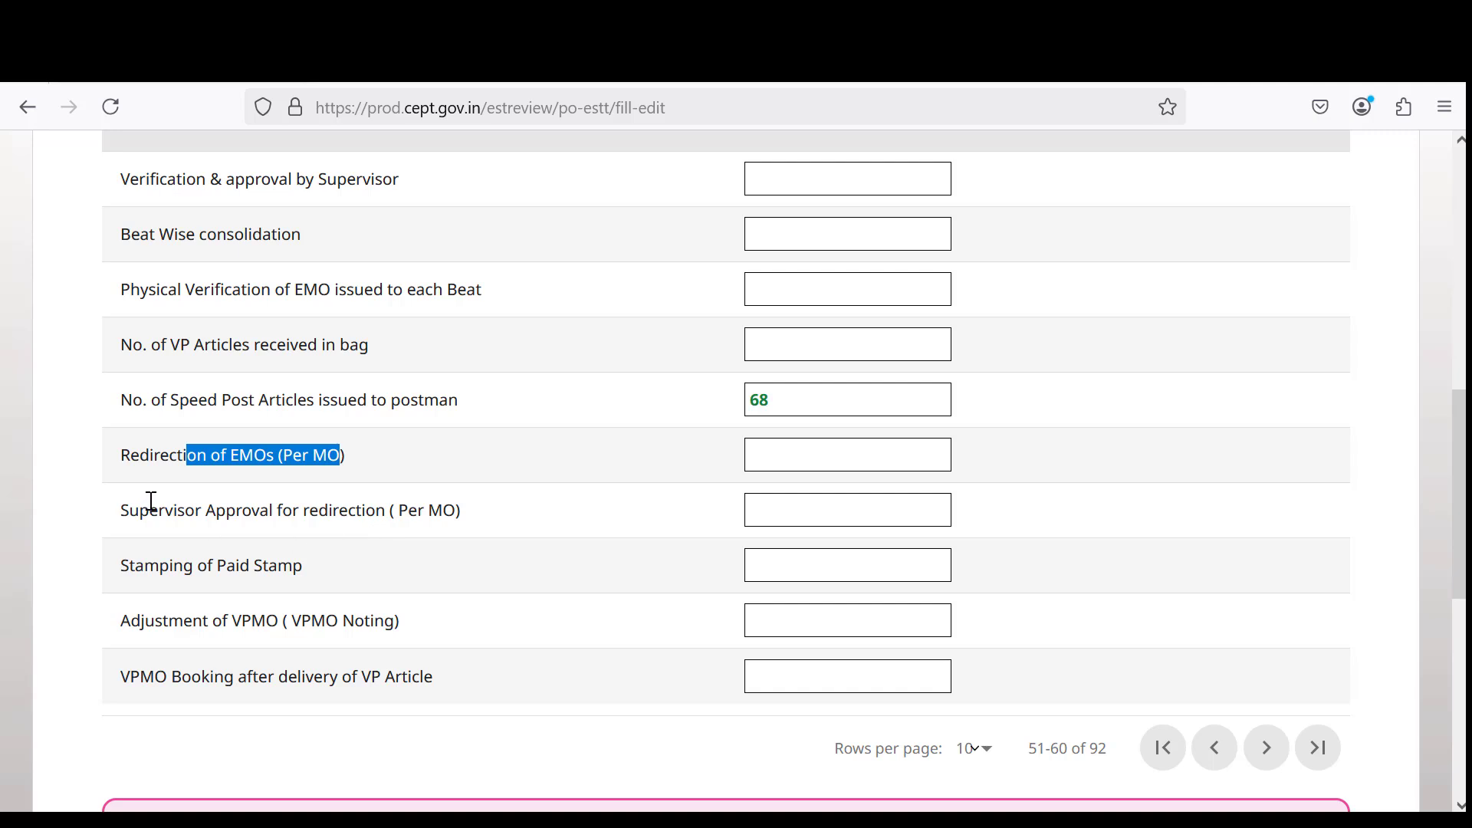
{"action": "left_click_drag", "start_coordinate": [205, 510], "coordinate": [470, 521]}
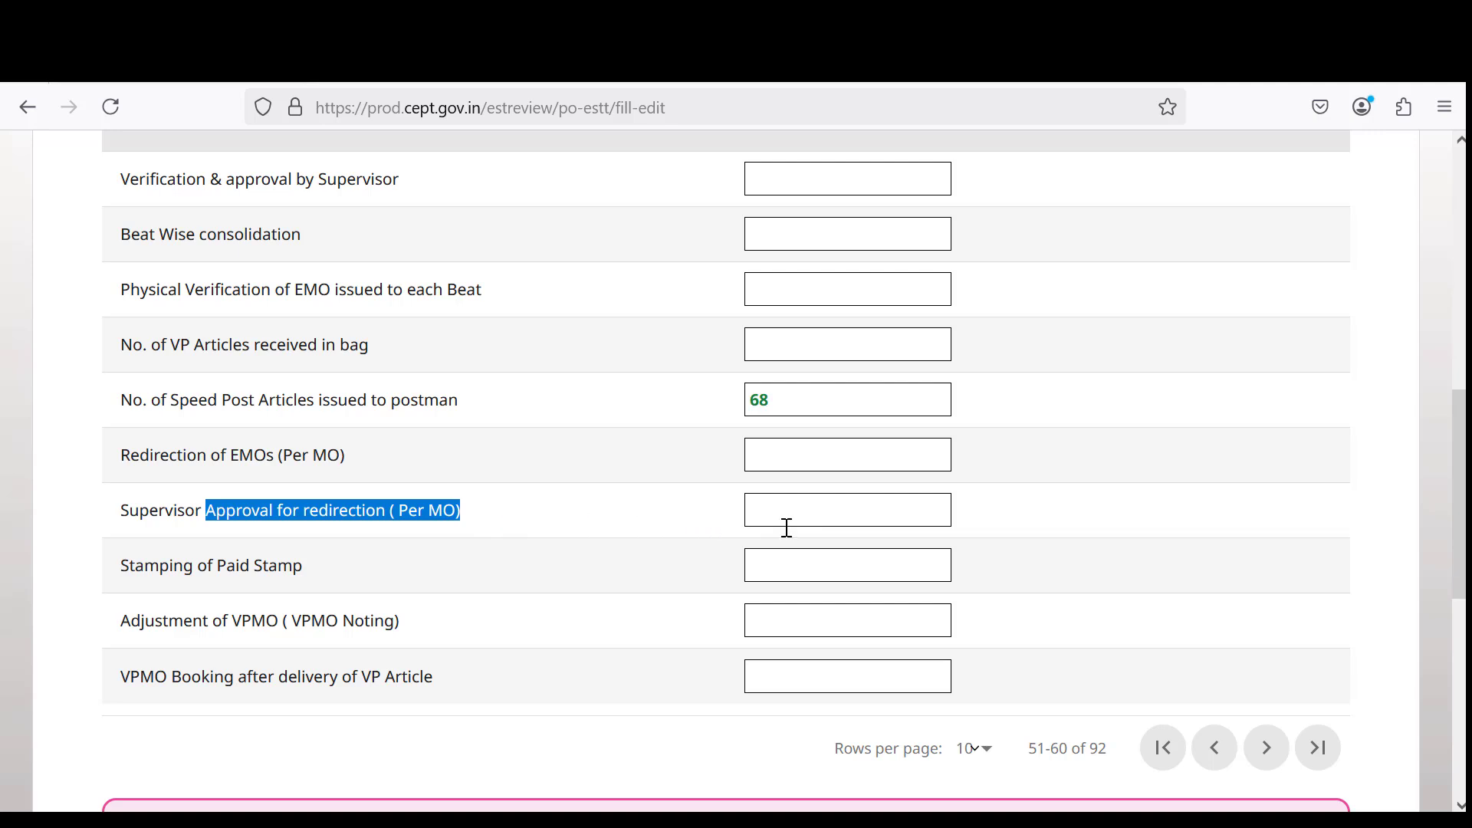
{"action": "left_click", "coordinate": [200, 571]}
{"action": "left_click_drag", "start_coordinate": [200, 571], "coordinate": [320, 572]}
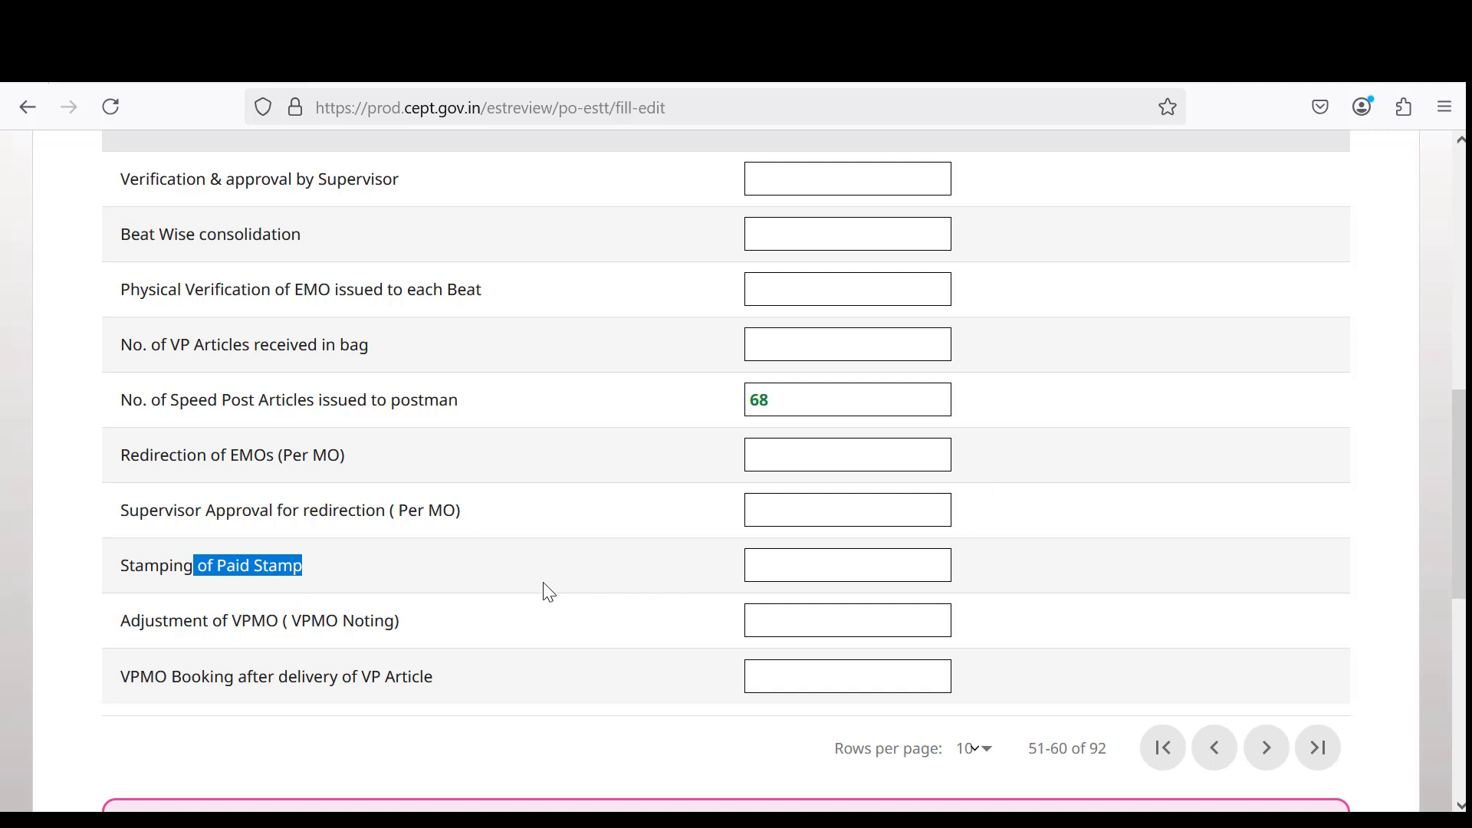
{"action": "left_click_drag", "start_coordinate": [228, 620], "coordinate": [430, 624]}
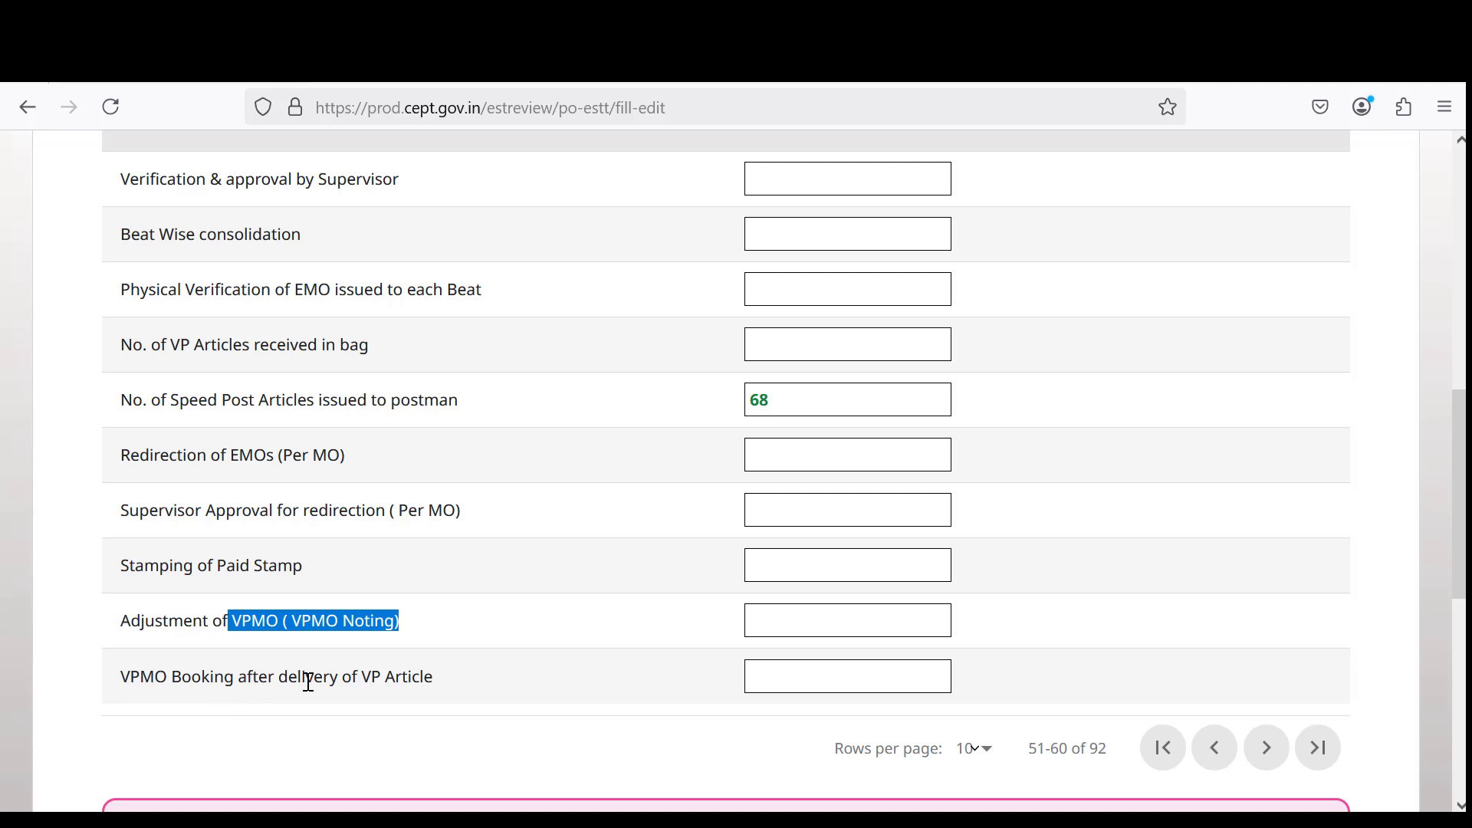
{"action": "left_click_drag", "start_coordinate": [308, 681], "coordinate": [448, 670]}
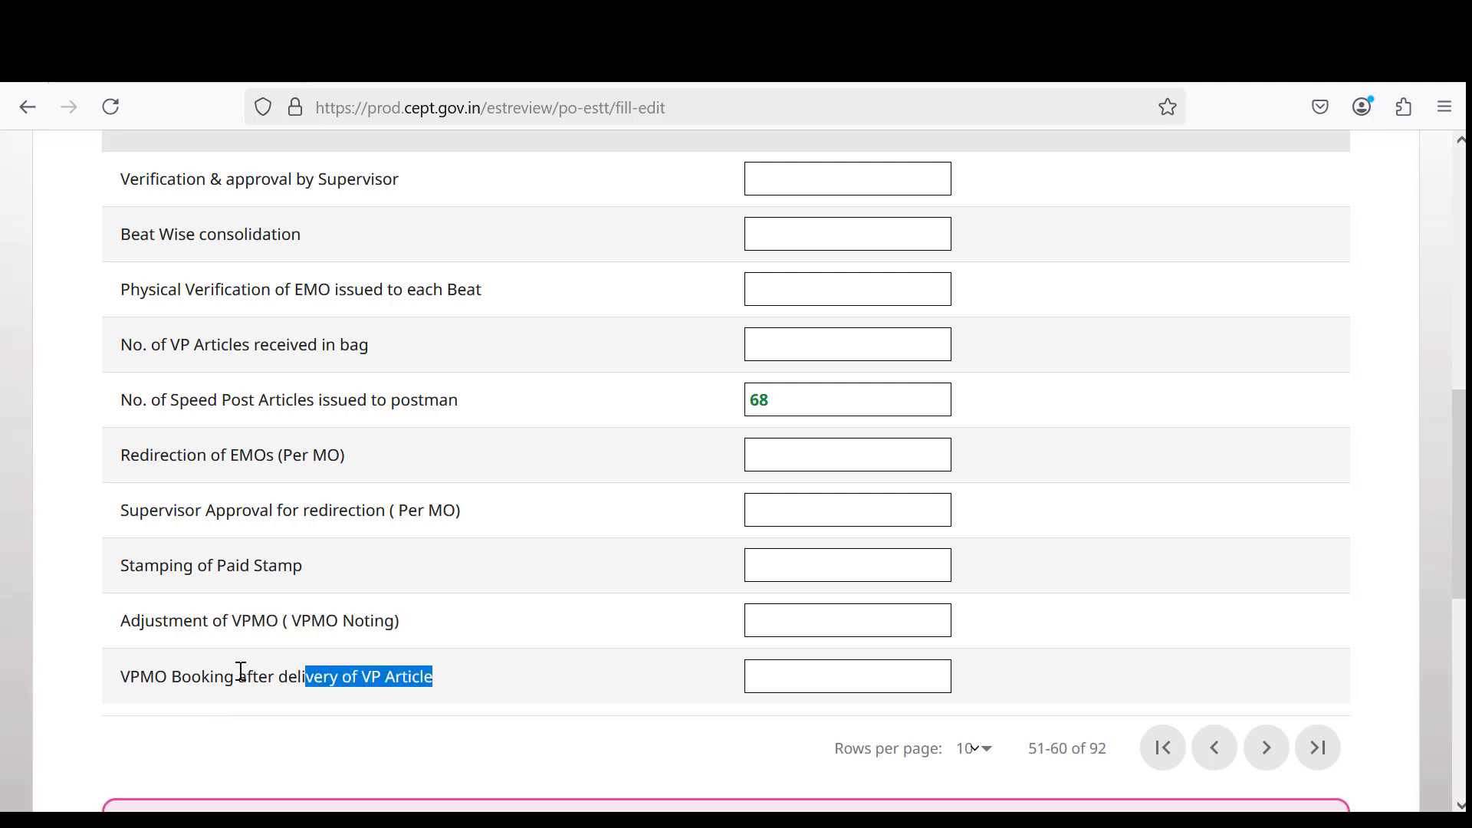
{"action": "left_click", "coordinate": [785, 617]}
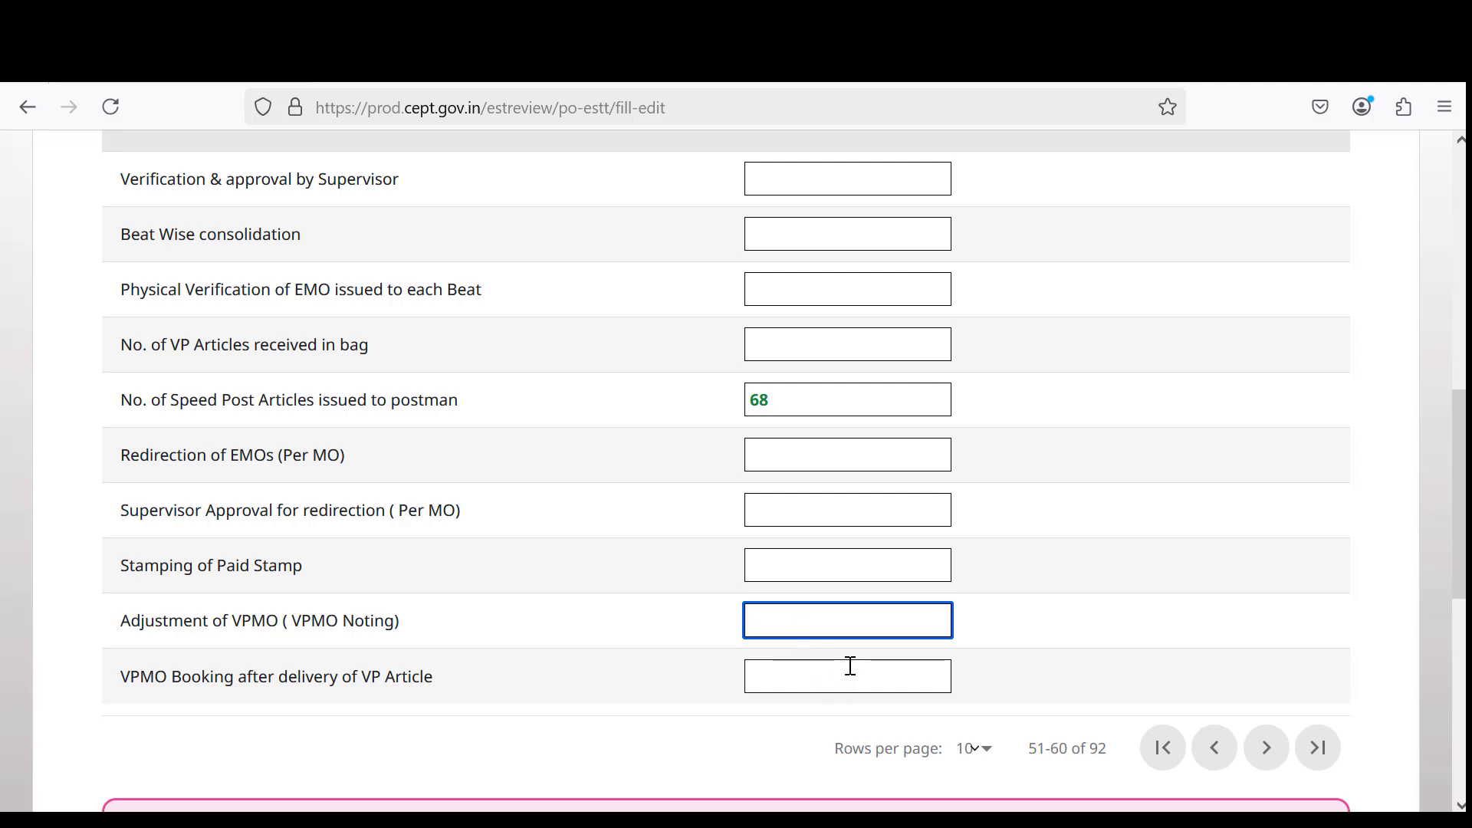
{"action": "left_click_drag", "start_coordinate": [282, 681], "coordinate": [480, 676]}
{"action": "left_click", "coordinate": [746, 681]}
{"action": "left_click", "coordinate": [871, 676]}
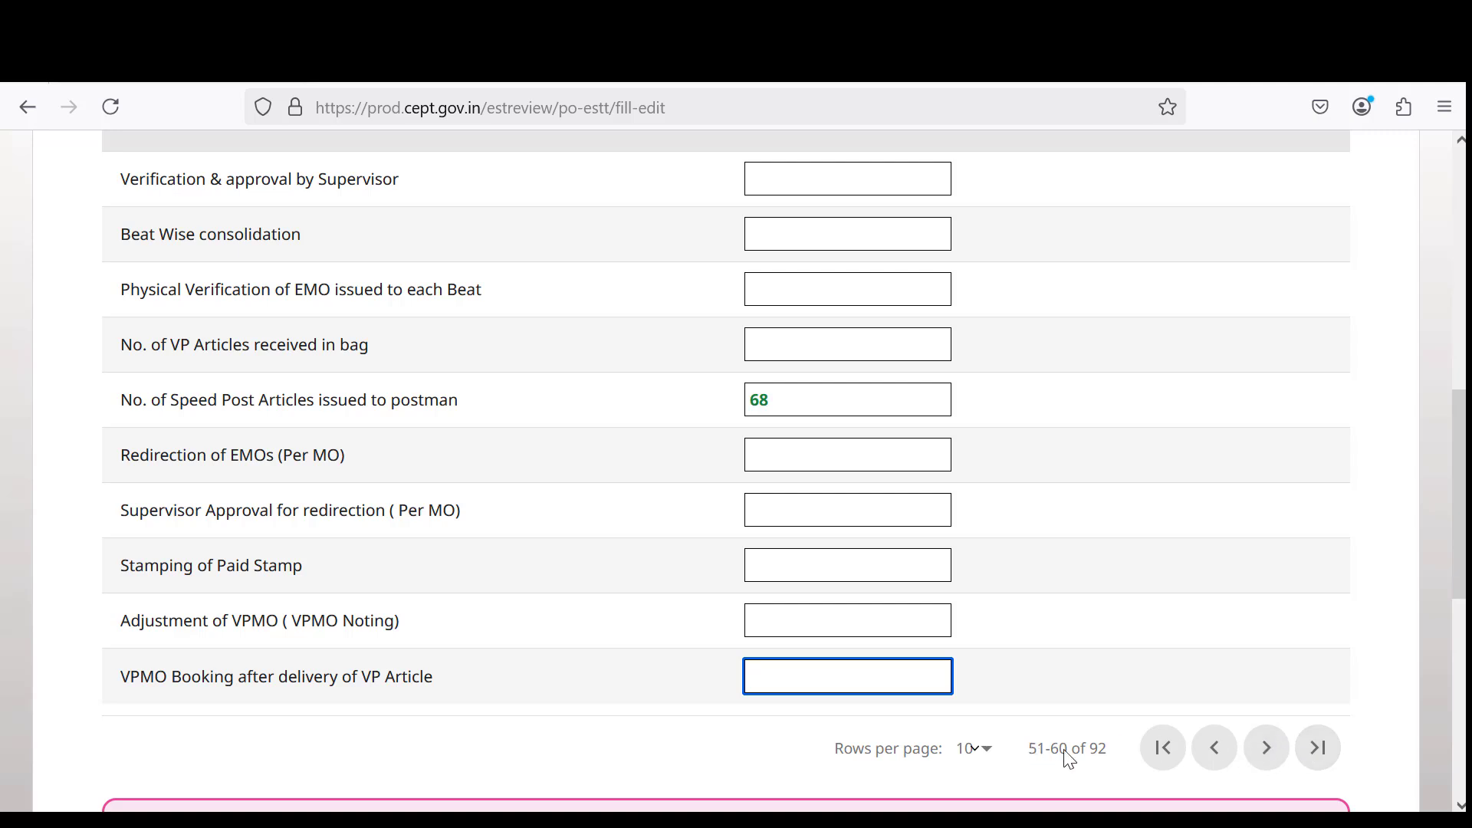
Advance DPMS to rows 61–70 and review Window Delivery, Beat EOD, EMO sorting and MMS parcel bag items.
{"action": "left_click", "coordinate": [1266, 749]}
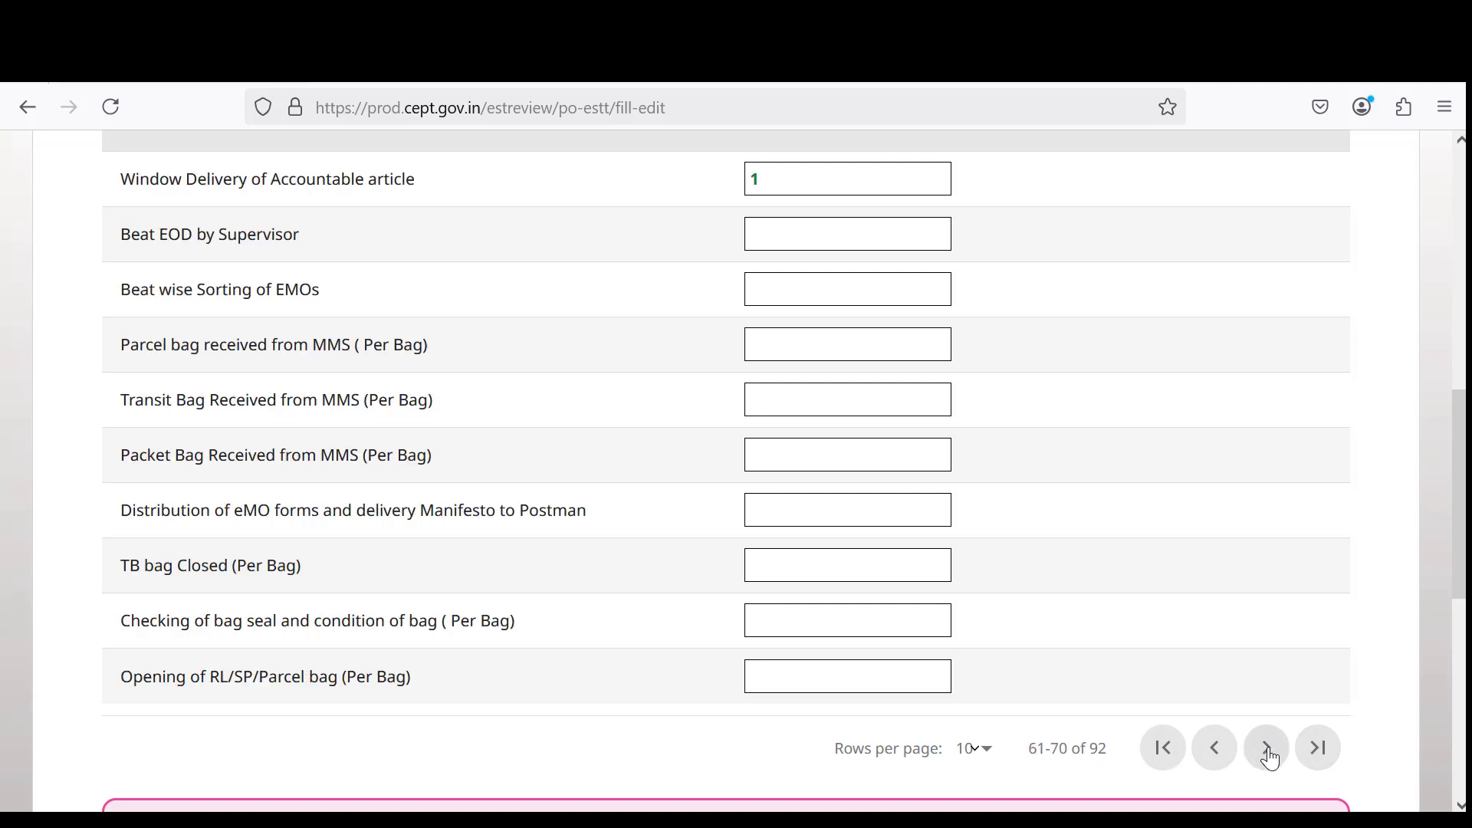
{"action": "scroll", "coordinate": [1047, 606], "scroll_direction": "up", "scroll_amount": 3}
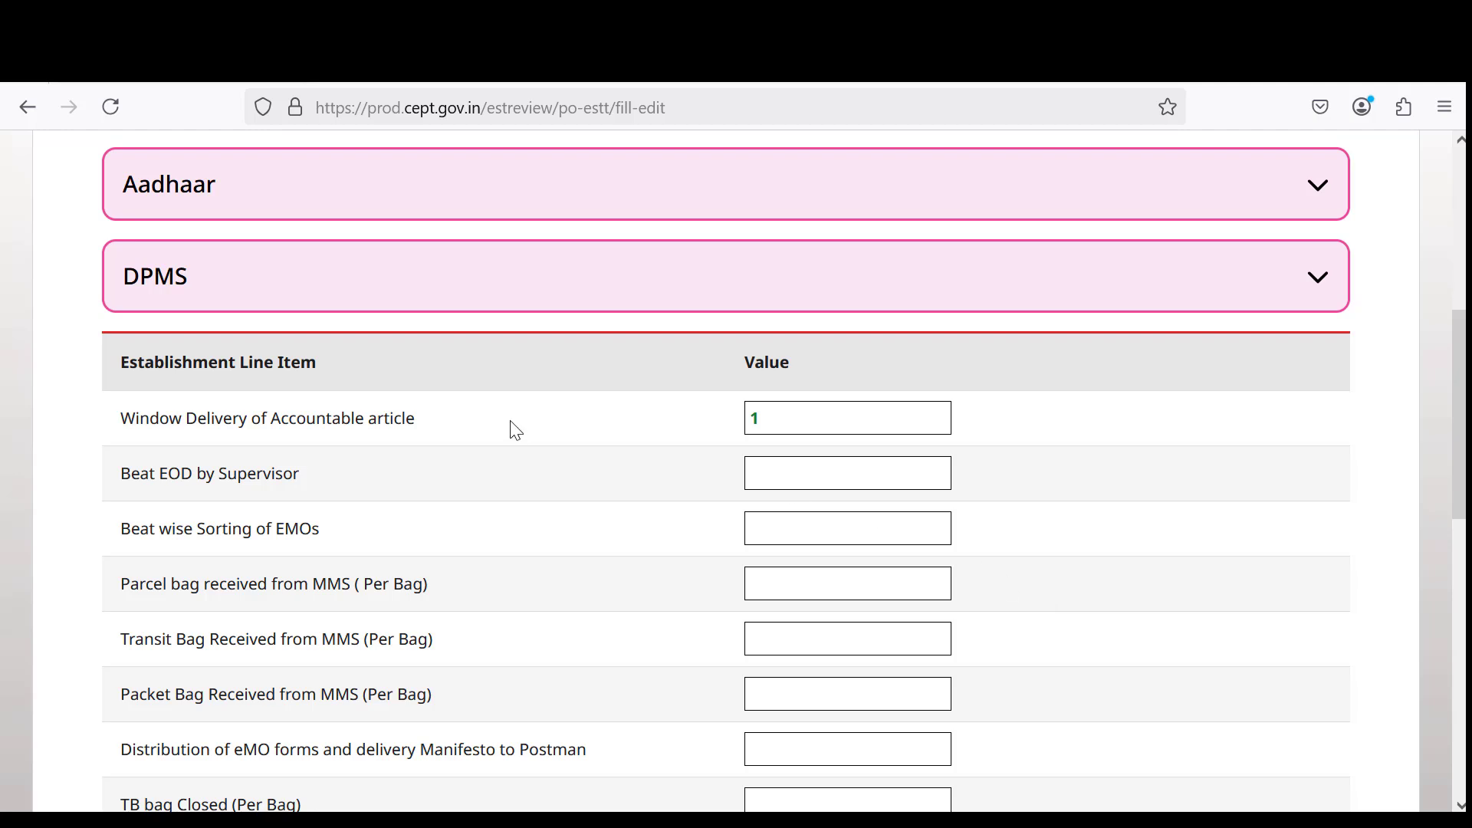
{"action": "left_click_drag", "start_coordinate": [248, 420], "coordinate": [407, 419]}
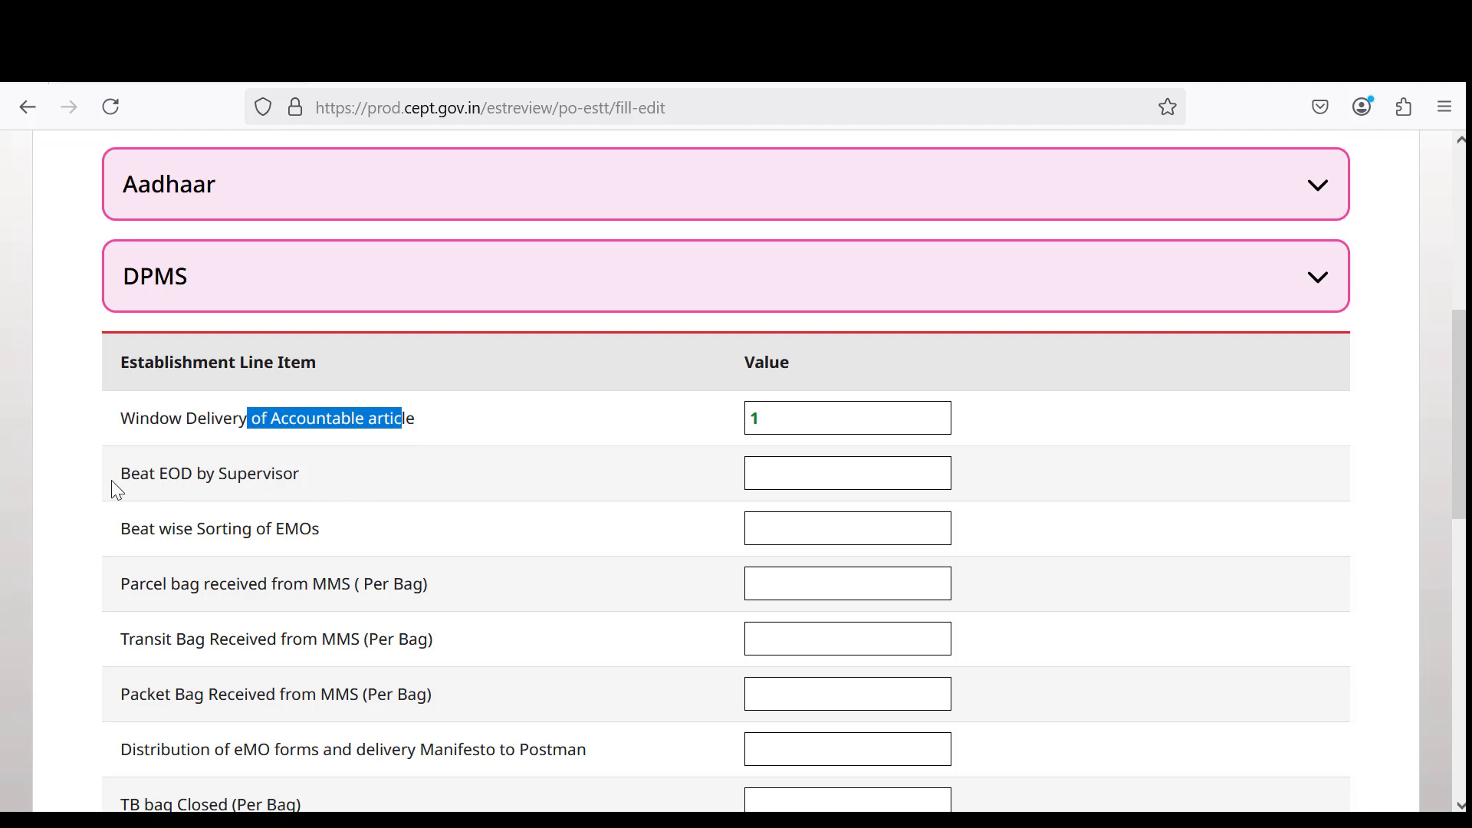
{"action": "left_click_drag", "start_coordinate": [141, 476], "coordinate": [296, 480]}
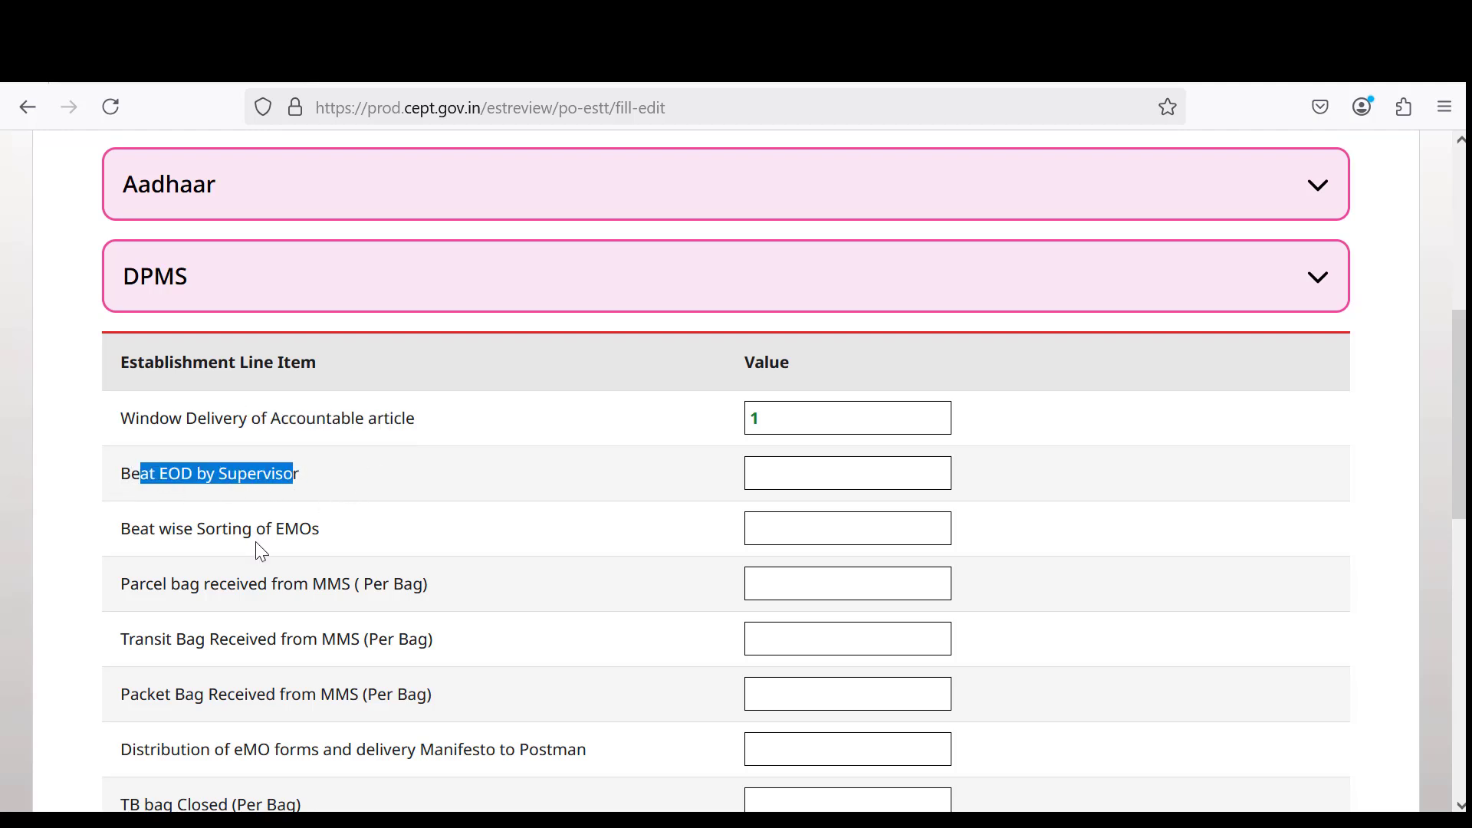
{"action": "left_click_drag", "start_coordinate": [176, 529], "coordinate": [332, 532]}
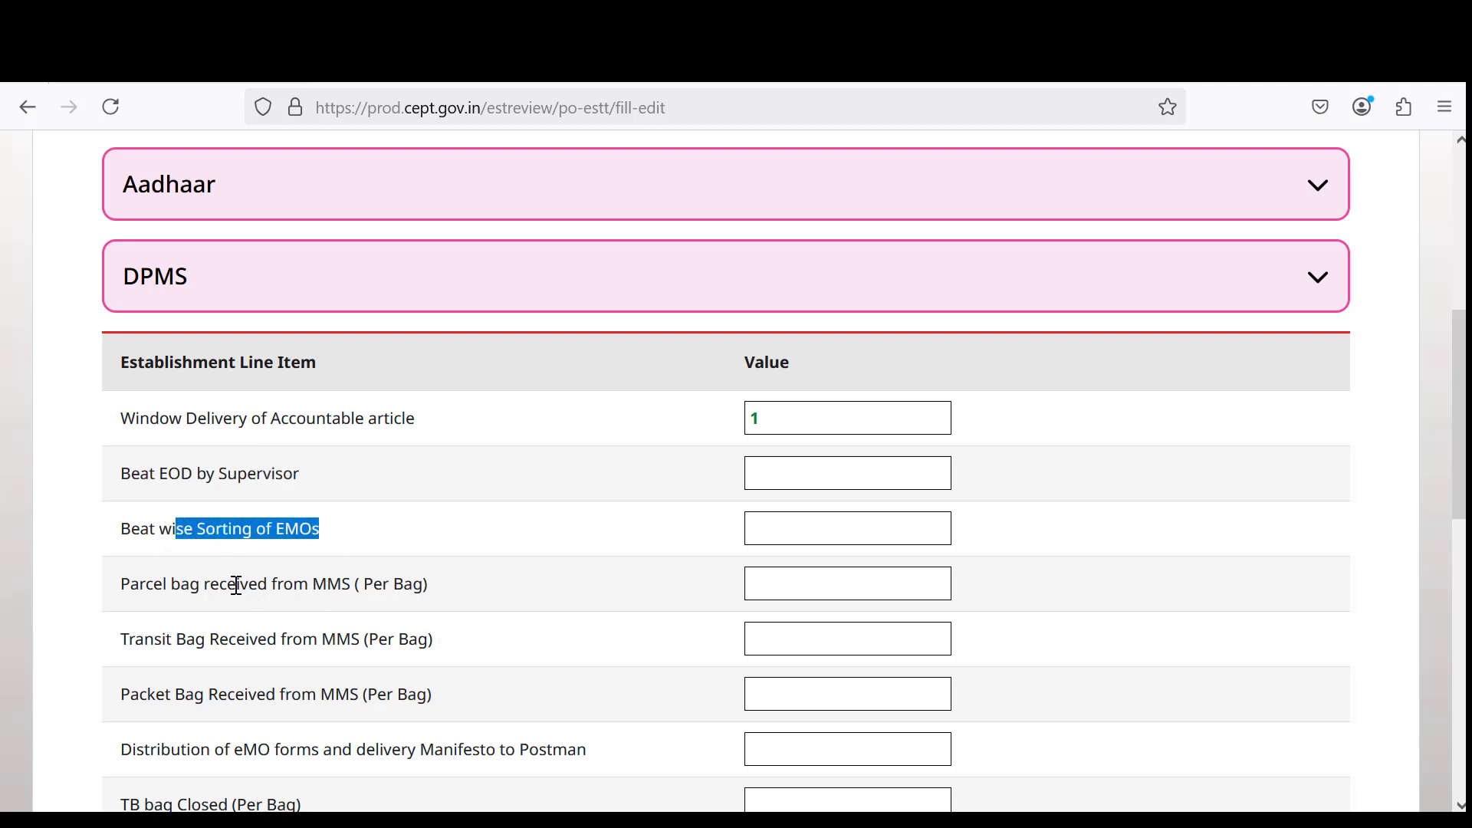
{"action": "left_click_drag", "start_coordinate": [238, 584], "coordinate": [373, 584]}
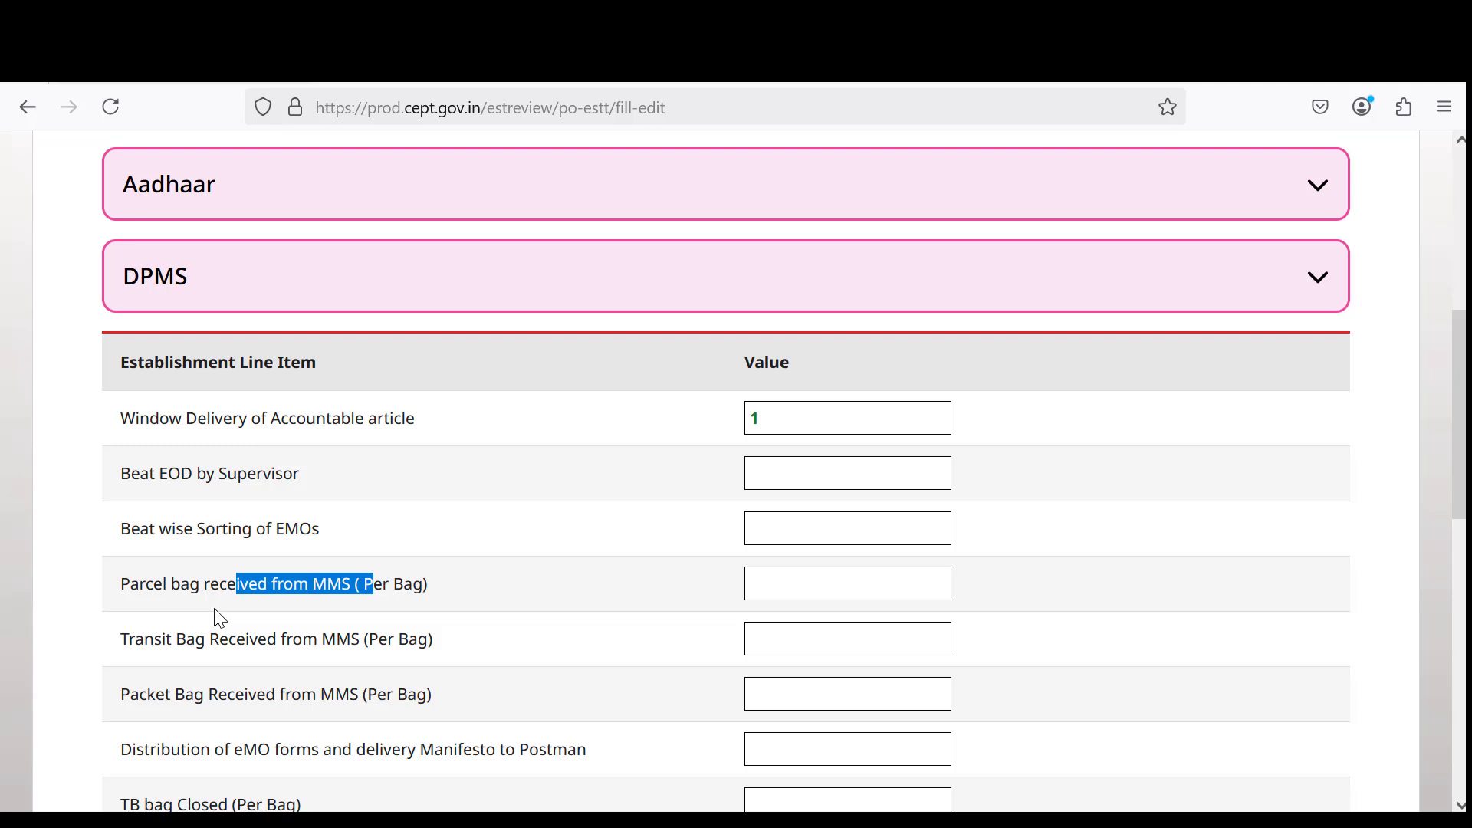
Check Window Delivery's value of 1 and review the packet bag, eMO forms and RL/SP/Parcel bag items.
{"action": "scroll", "coordinate": [222, 618], "scroll_direction": "down", "scroll_amount": 2}
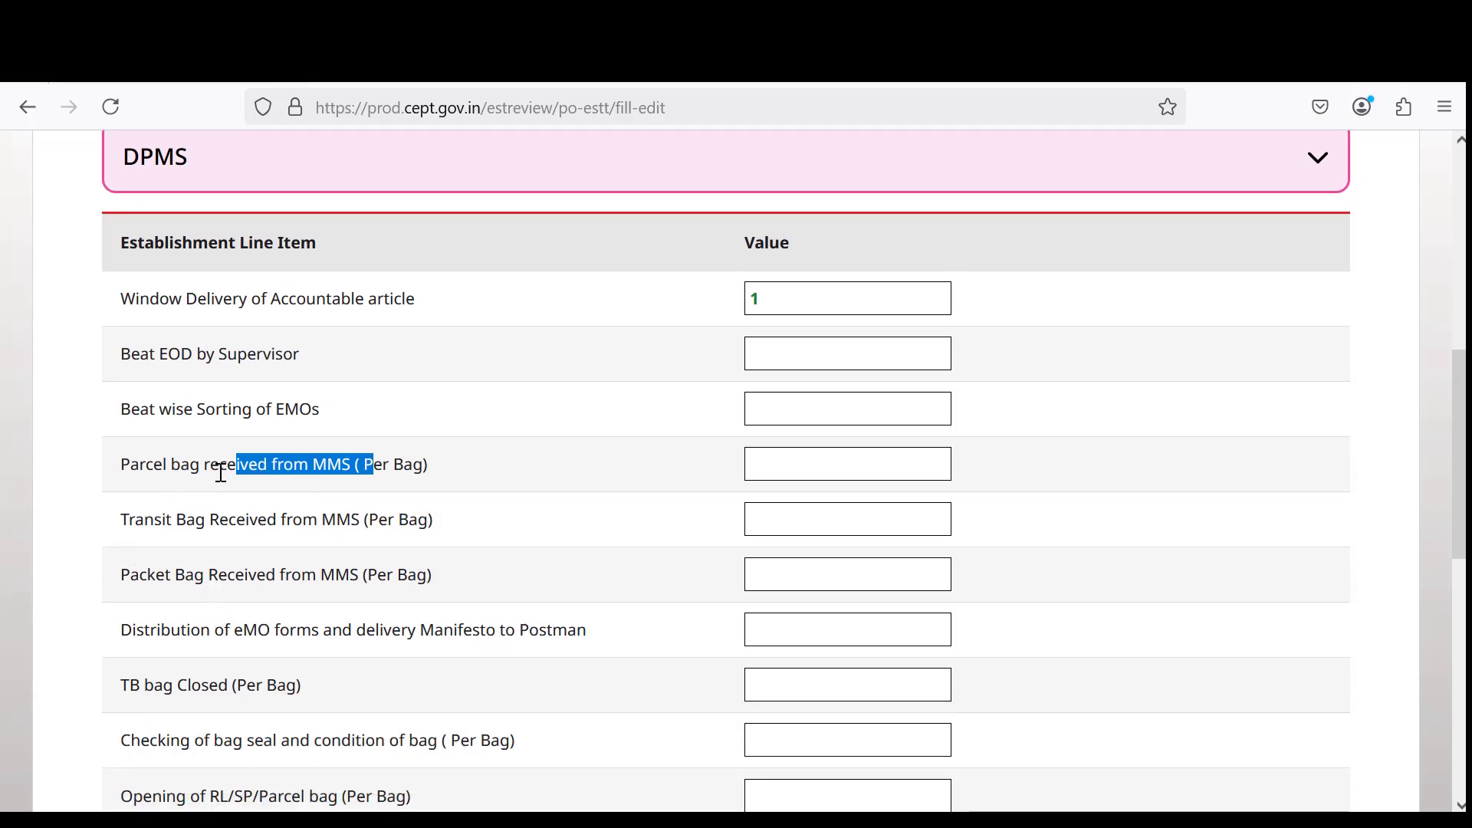
{"action": "left_click", "coordinate": [771, 299]}
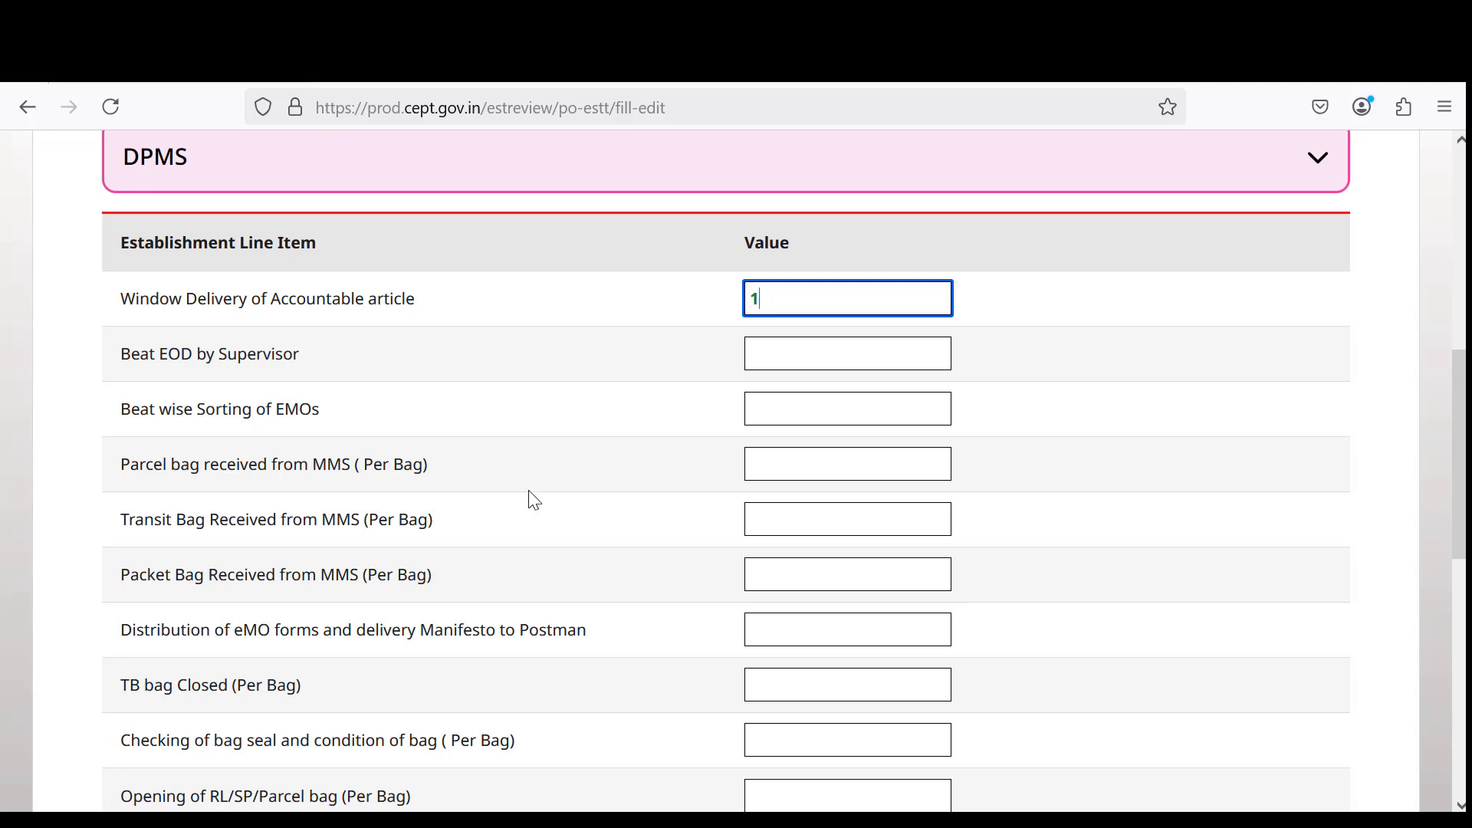
{"action": "left_click_drag", "start_coordinate": [212, 587], "coordinate": [387, 601]}
{"action": "left_click_drag", "start_coordinate": [186, 630], "coordinate": [434, 640]}
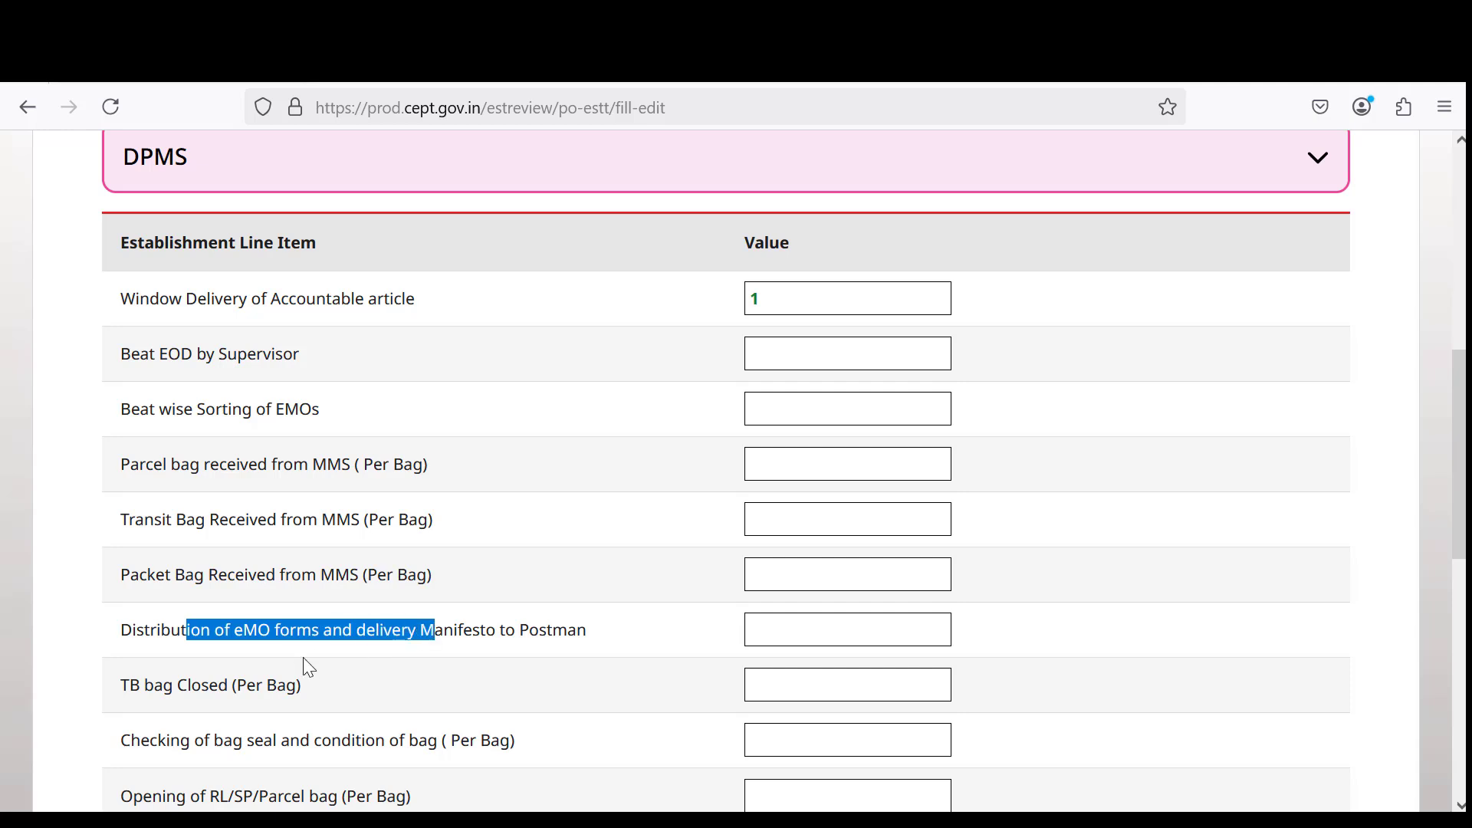
{"action": "left_click_drag", "start_coordinate": [164, 699], "coordinate": [441, 742]}
{"action": "scroll", "coordinate": [371, 701], "scroll_direction": "down", "scroll_amount": 3}
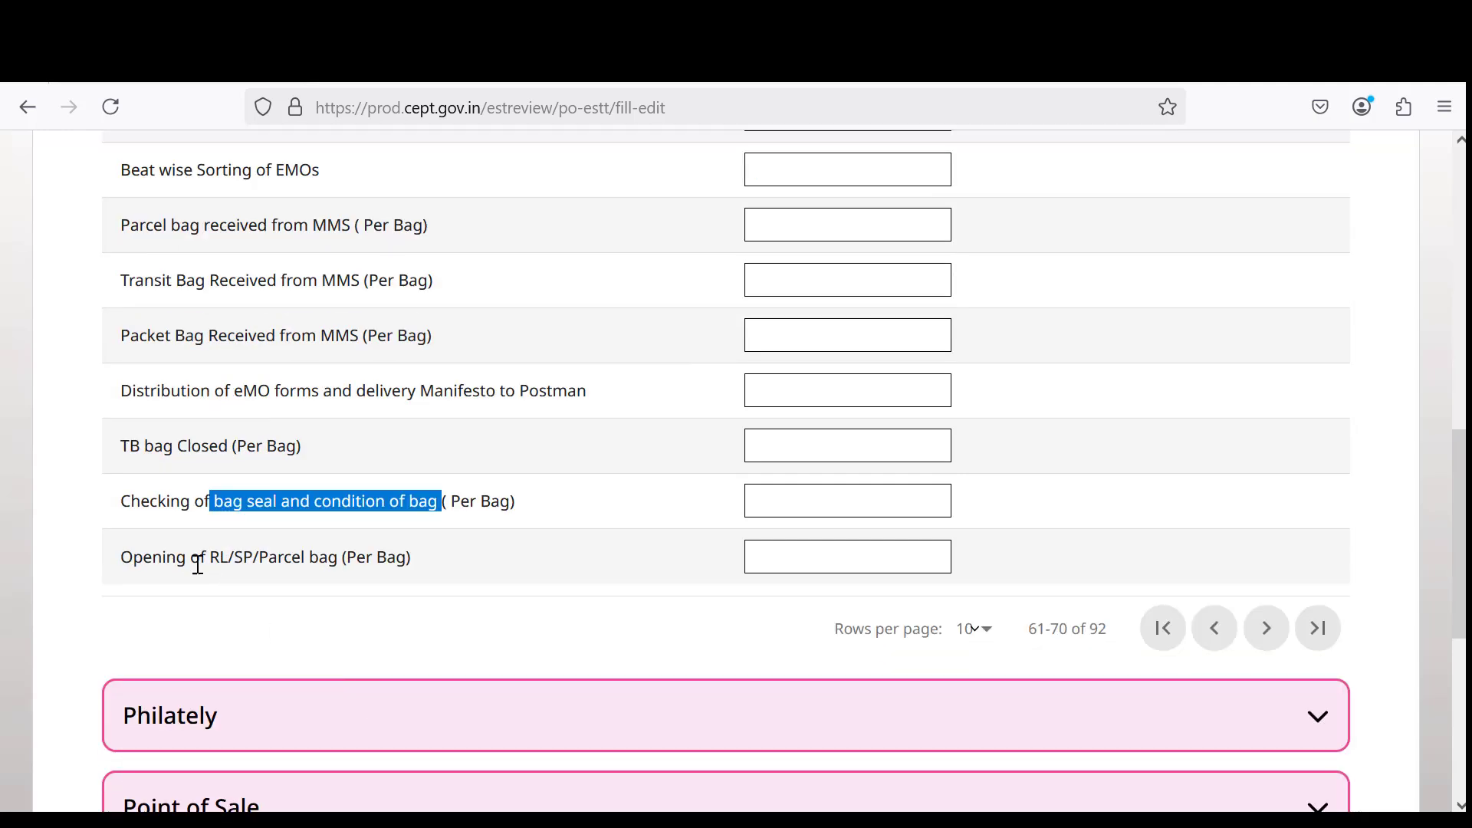
{"action": "left_click_drag", "start_coordinate": [188, 557], "coordinate": [437, 560]}
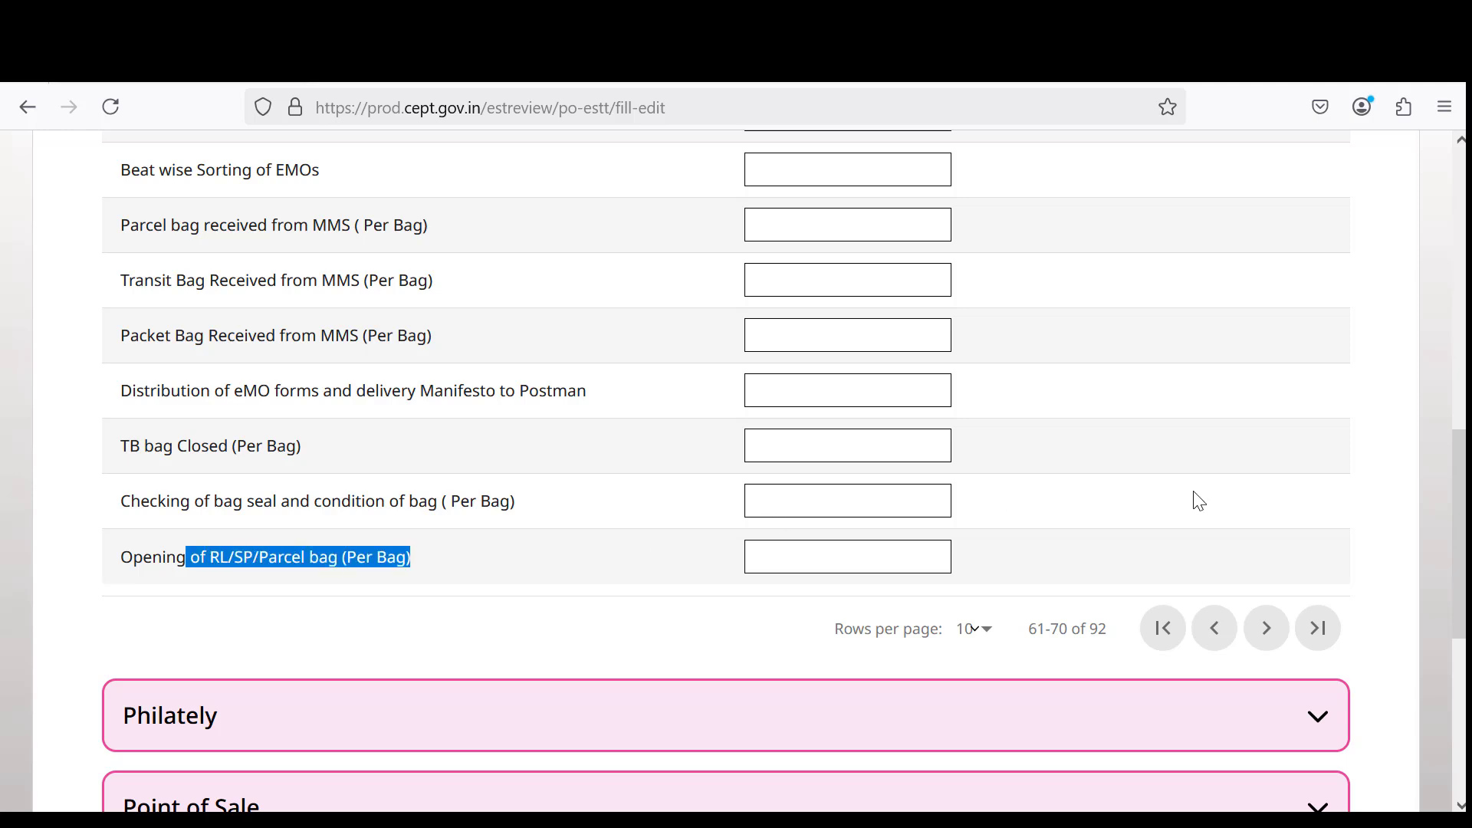
Advance DPMS to rows 71–80 and review the supervisor login, shift begin, operator login and mail bag items.
{"action": "left_click", "coordinate": [1266, 631]}
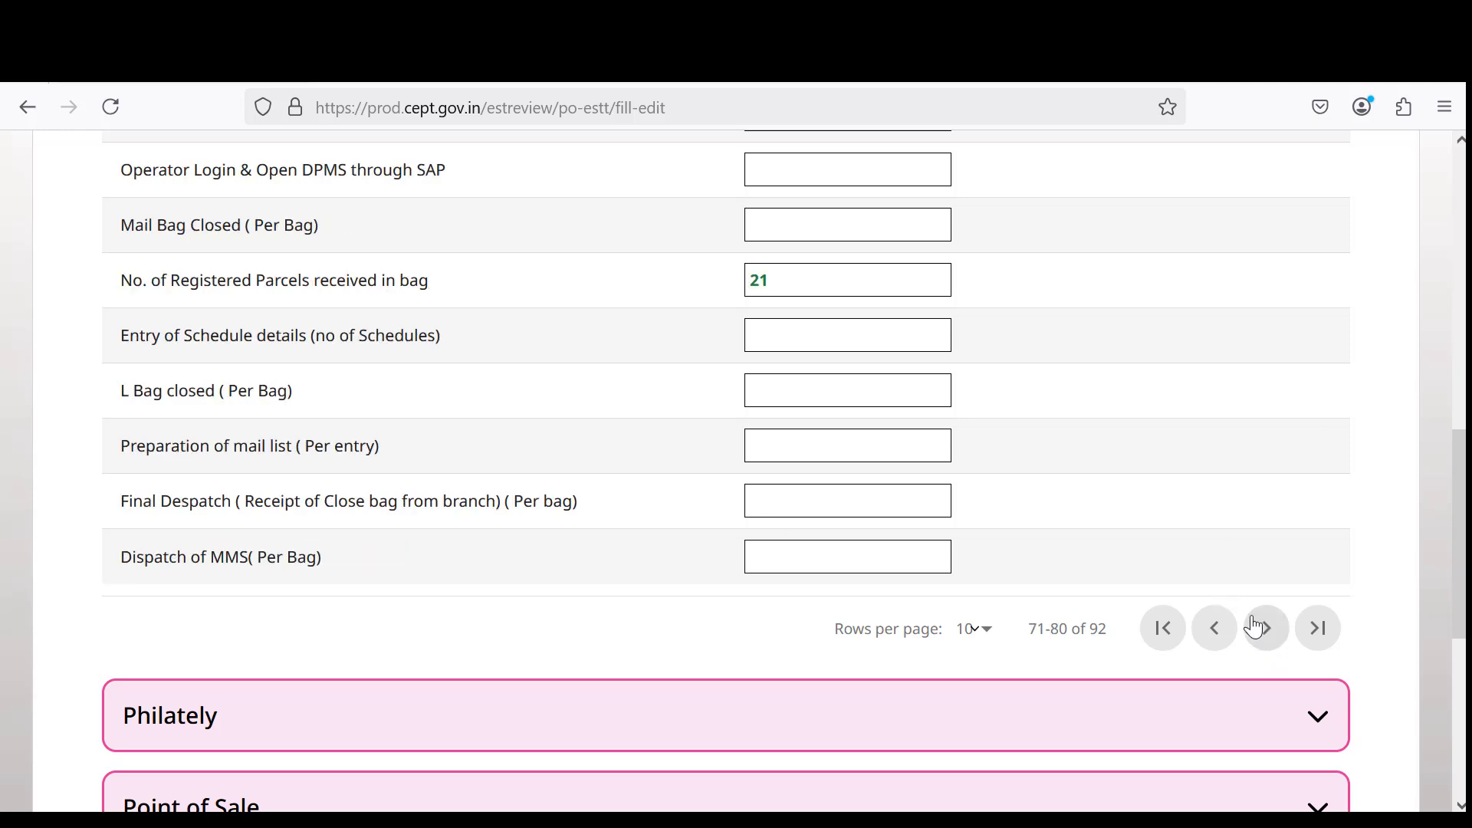
{"action": "scroll", "coordinate": [712, 447], "scroll_direction": "up", "scroll_amount": 3}
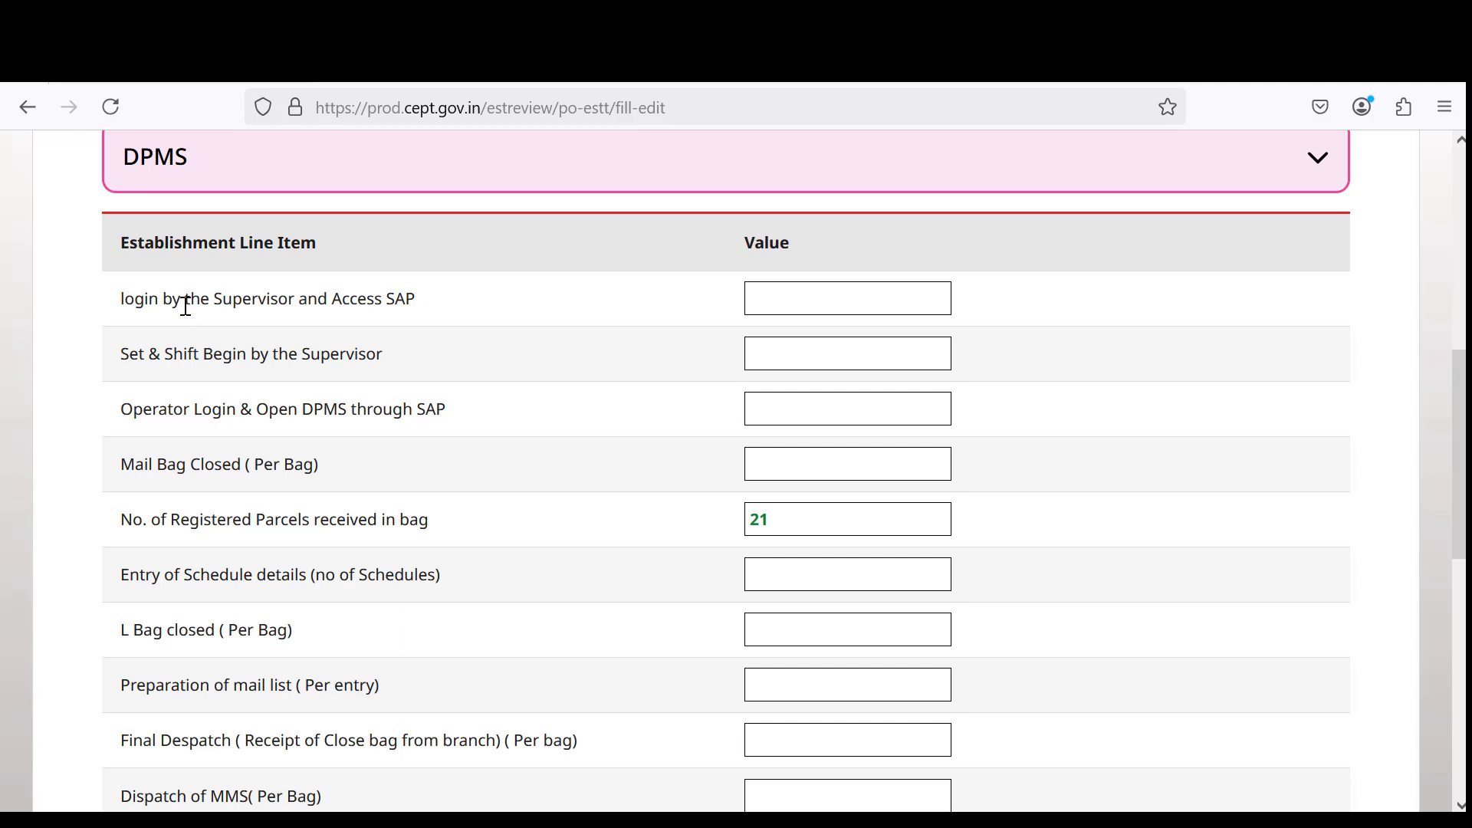
{"action": "left_click_drag", "start_coordinate": [201, 299], "coordinate": [414, 302]}
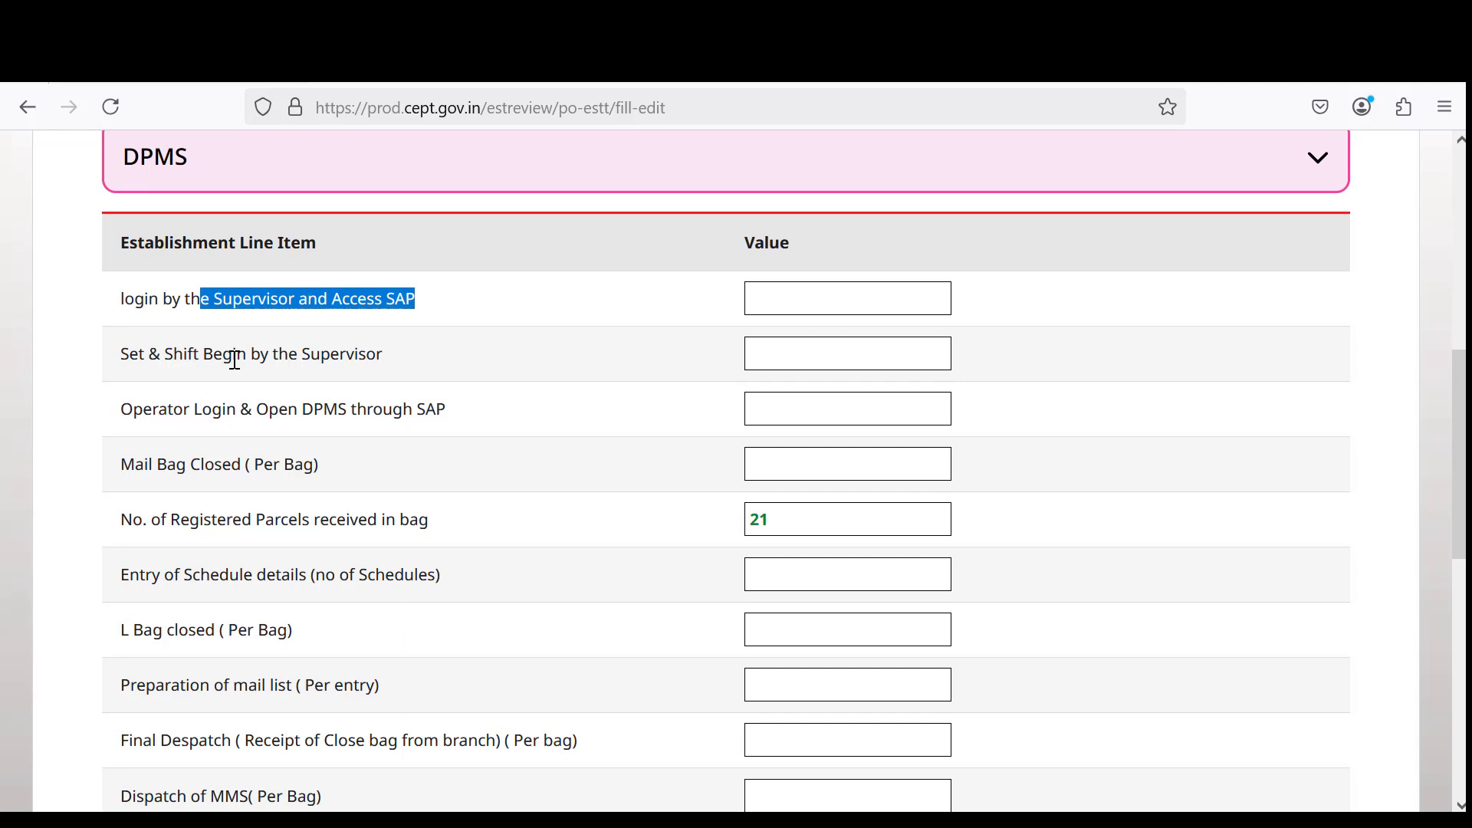
{"action": "left_click_drag", "start_coordinate": [213, 354], "coordinate": [384, 362]}
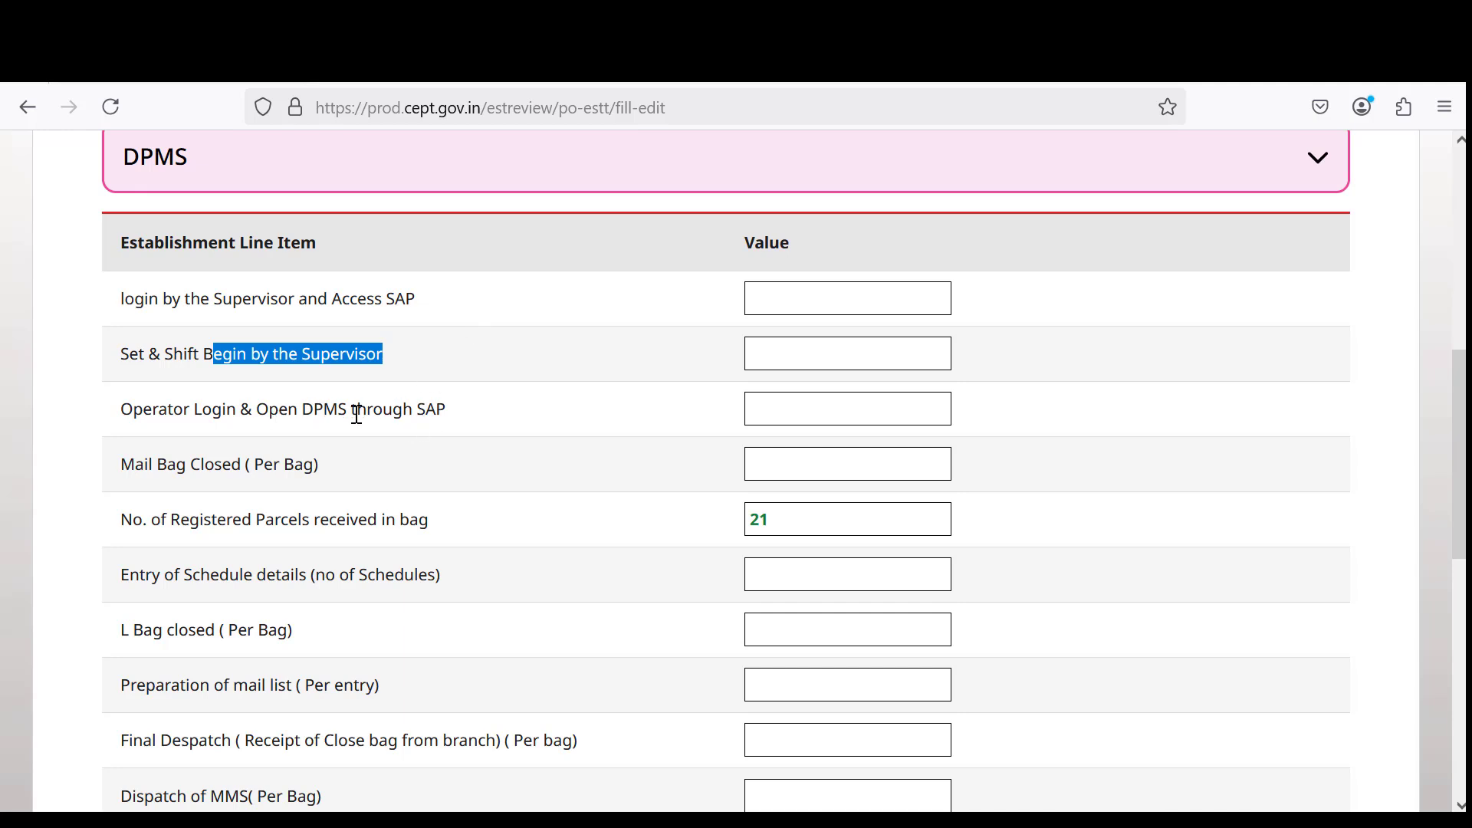
{"action": "left_click_drag", "start_coordinate": [357, 411], "coordinate": [465, 422]}
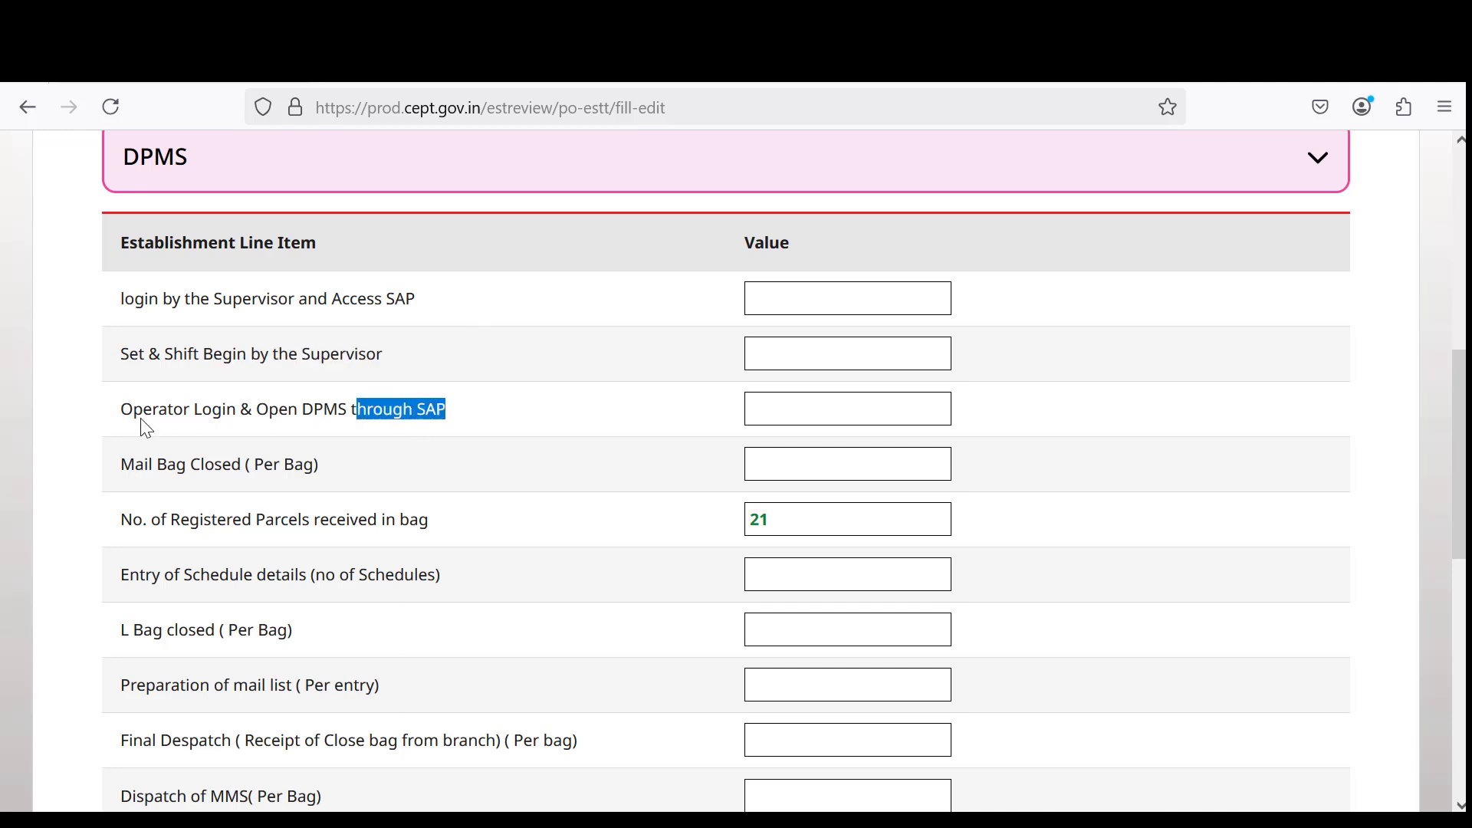
{"action": "left_click_drag", "start_coordinate": [134, 411], "coordinate": [359, 406]}
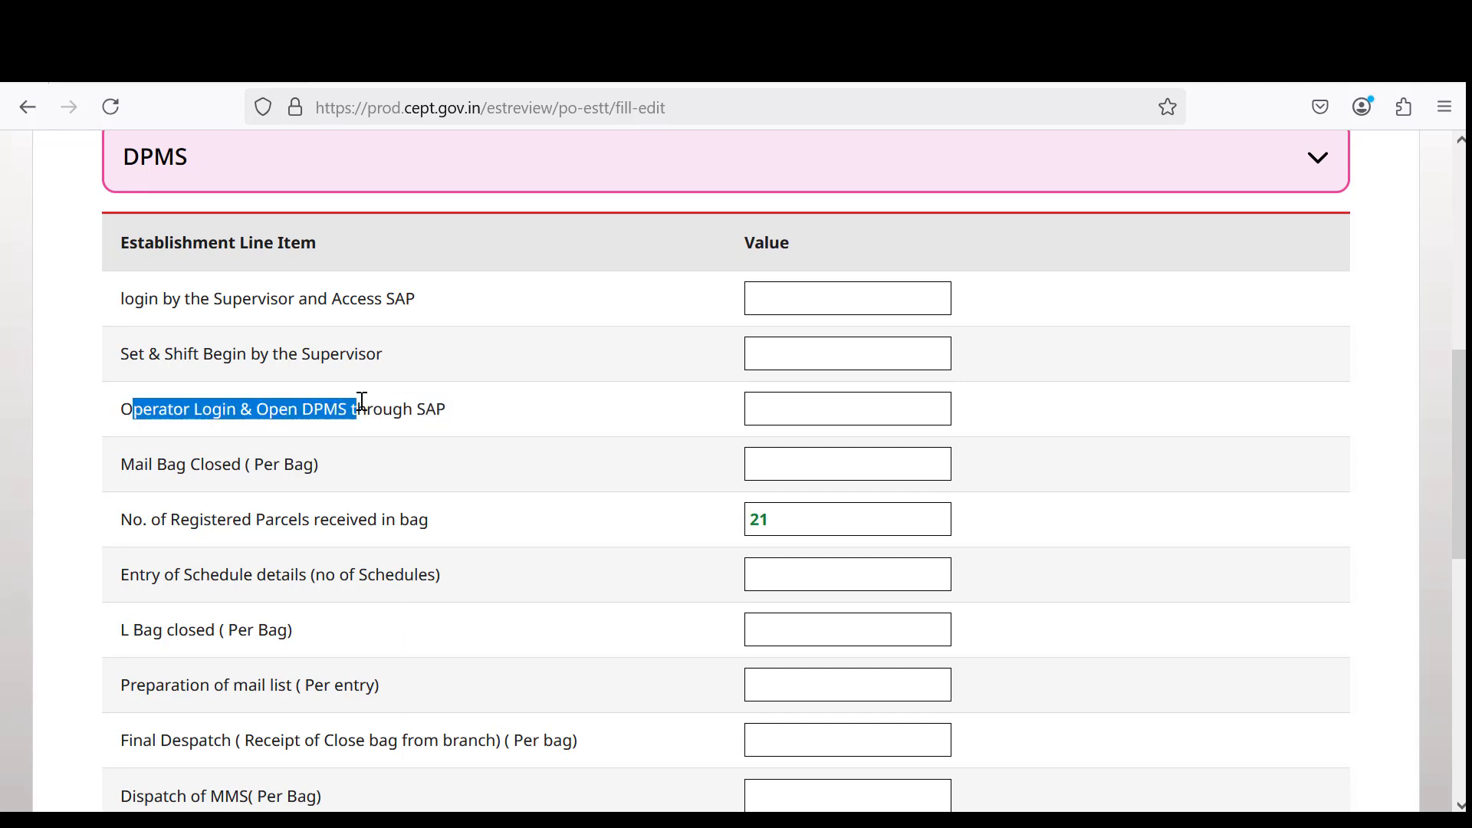
{"action": "left_click", "coordinate": [177, 466]}
{"action": "left_click_drag", "start_coordinate": [177, 465], "coordinate": [365, 457]}
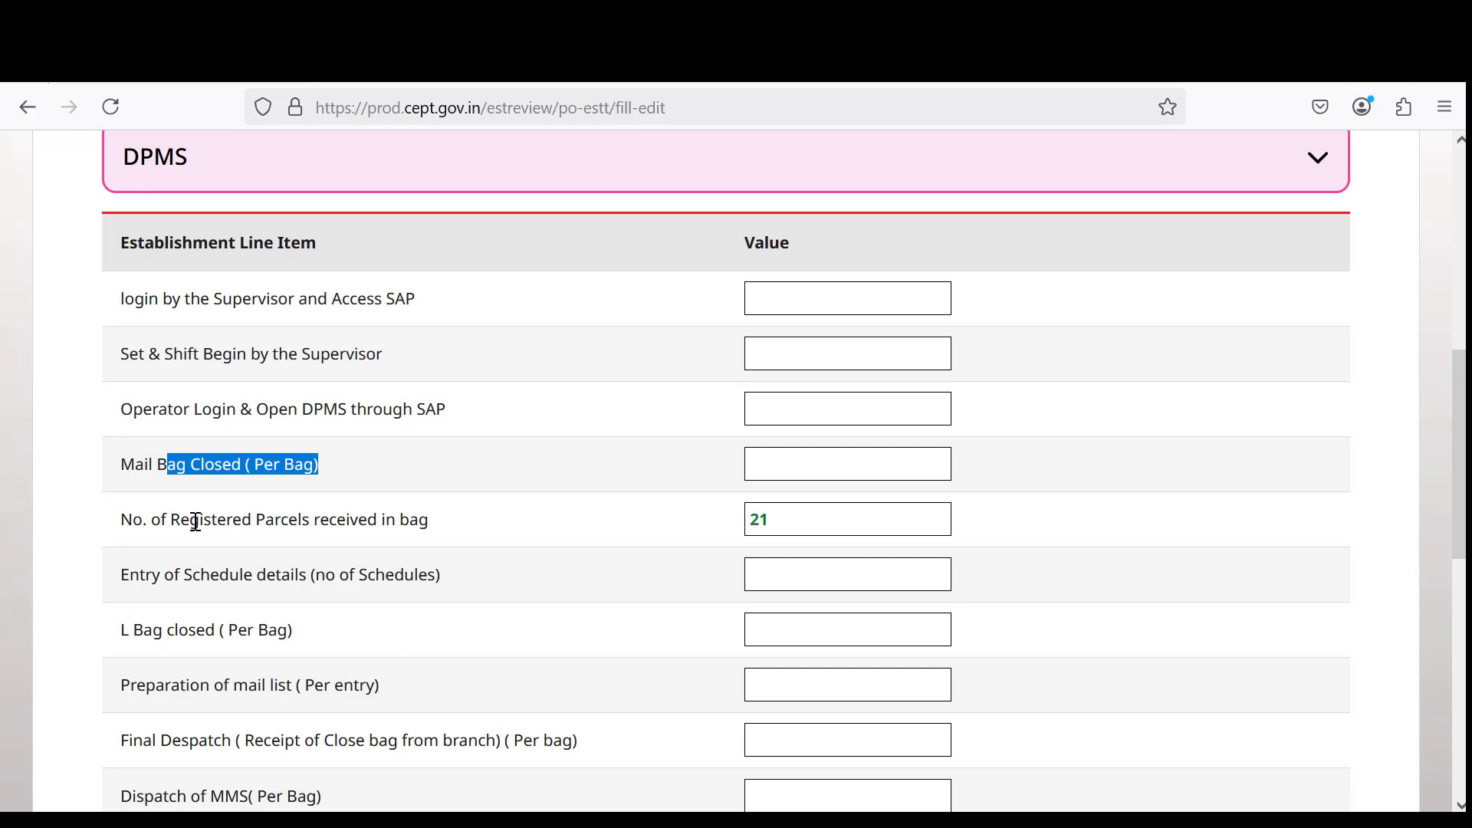
Confirm Registered Parcels received in bag is 21 and review mail list, Final Despatch and MMS dispatch items.
{"action": "left_click_drag", "start_coordinate": [191, 520], "coordinate": [460, 519]}
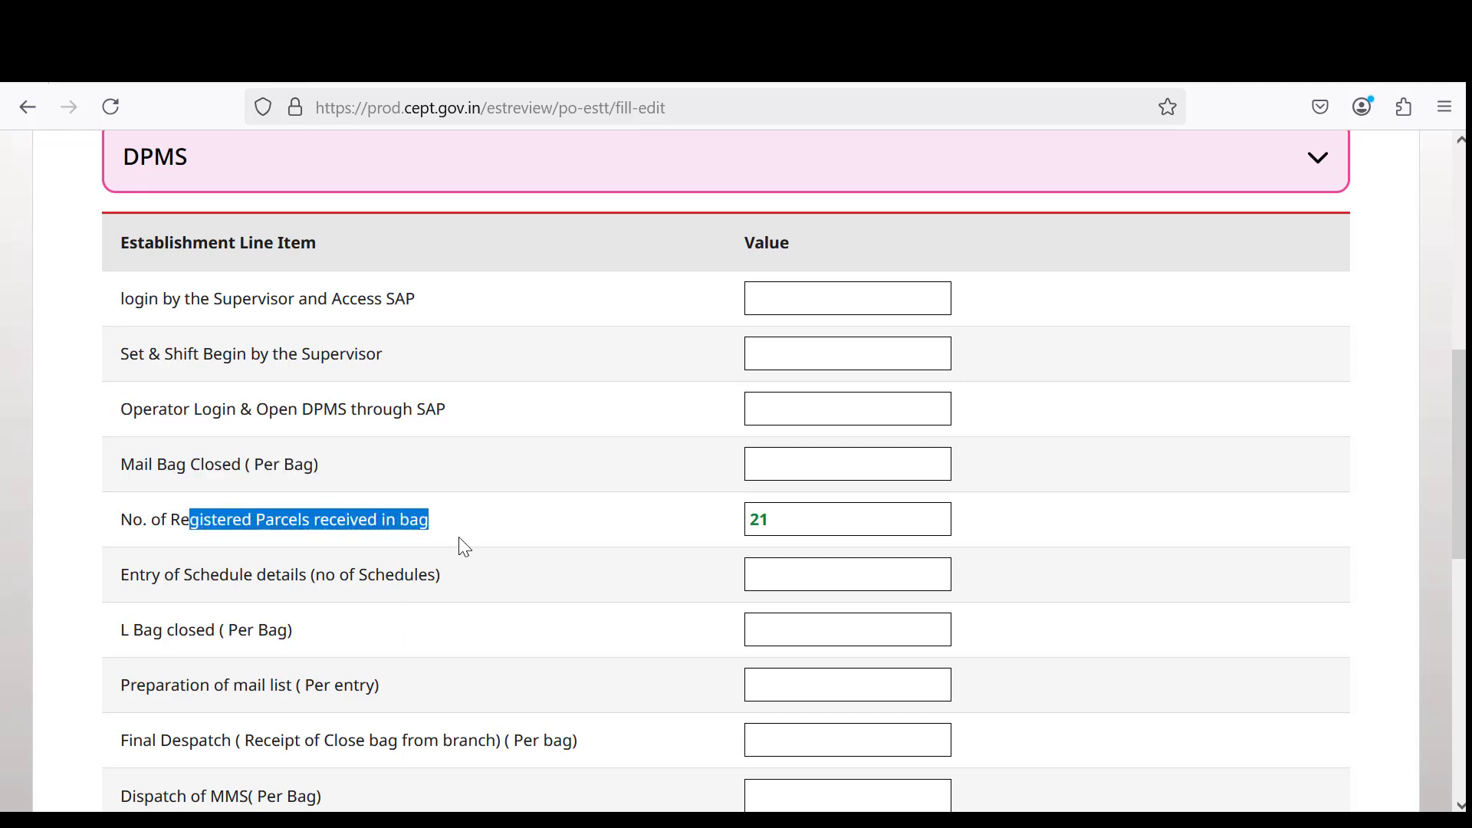
{"action": "left_click", "coordinate": [798, 526]}
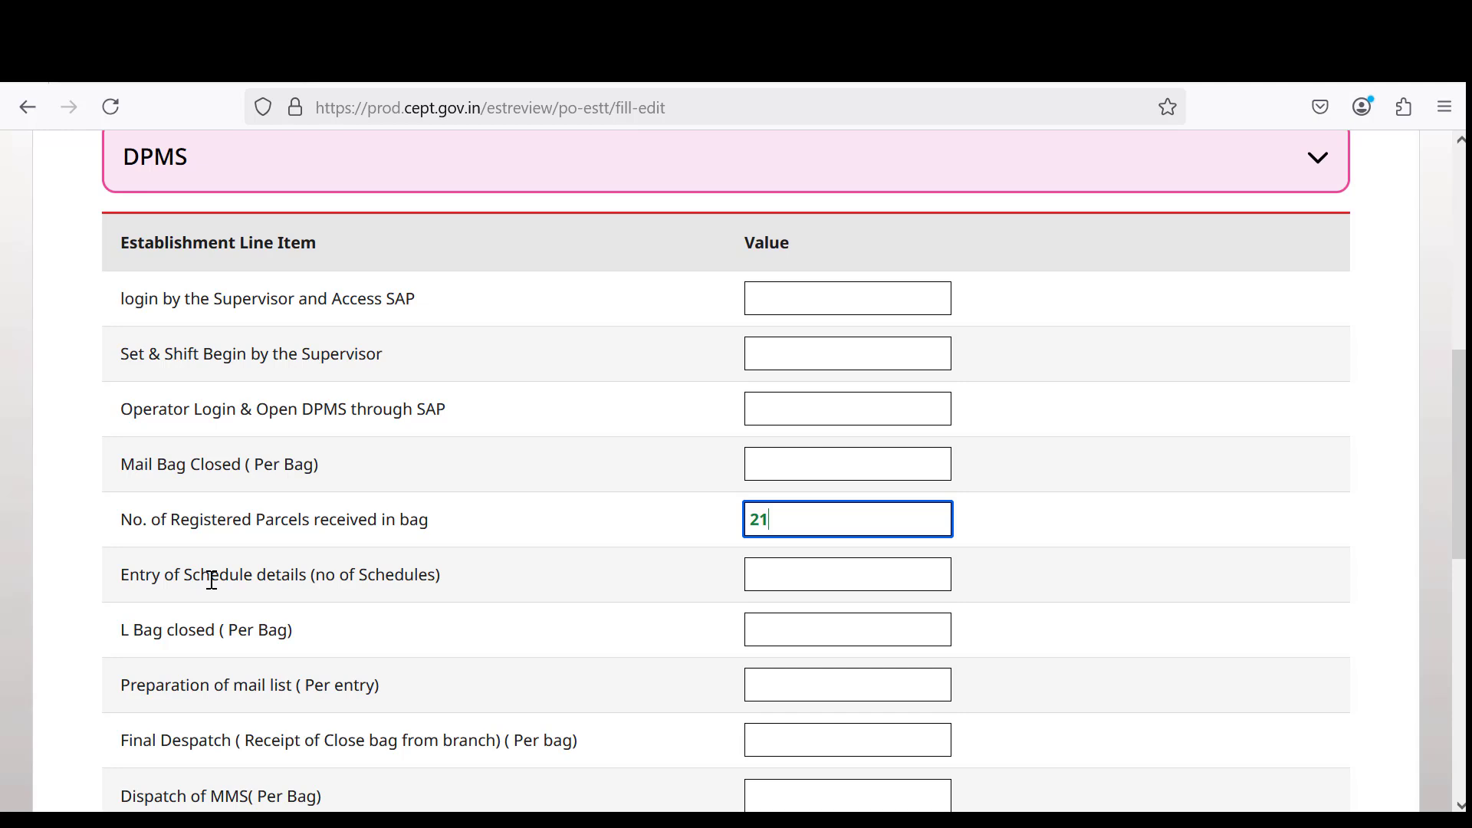
{"action": "scroll", "coordinate": [211, 568], "scroll_direction": "down", "scroll_amount": 3}
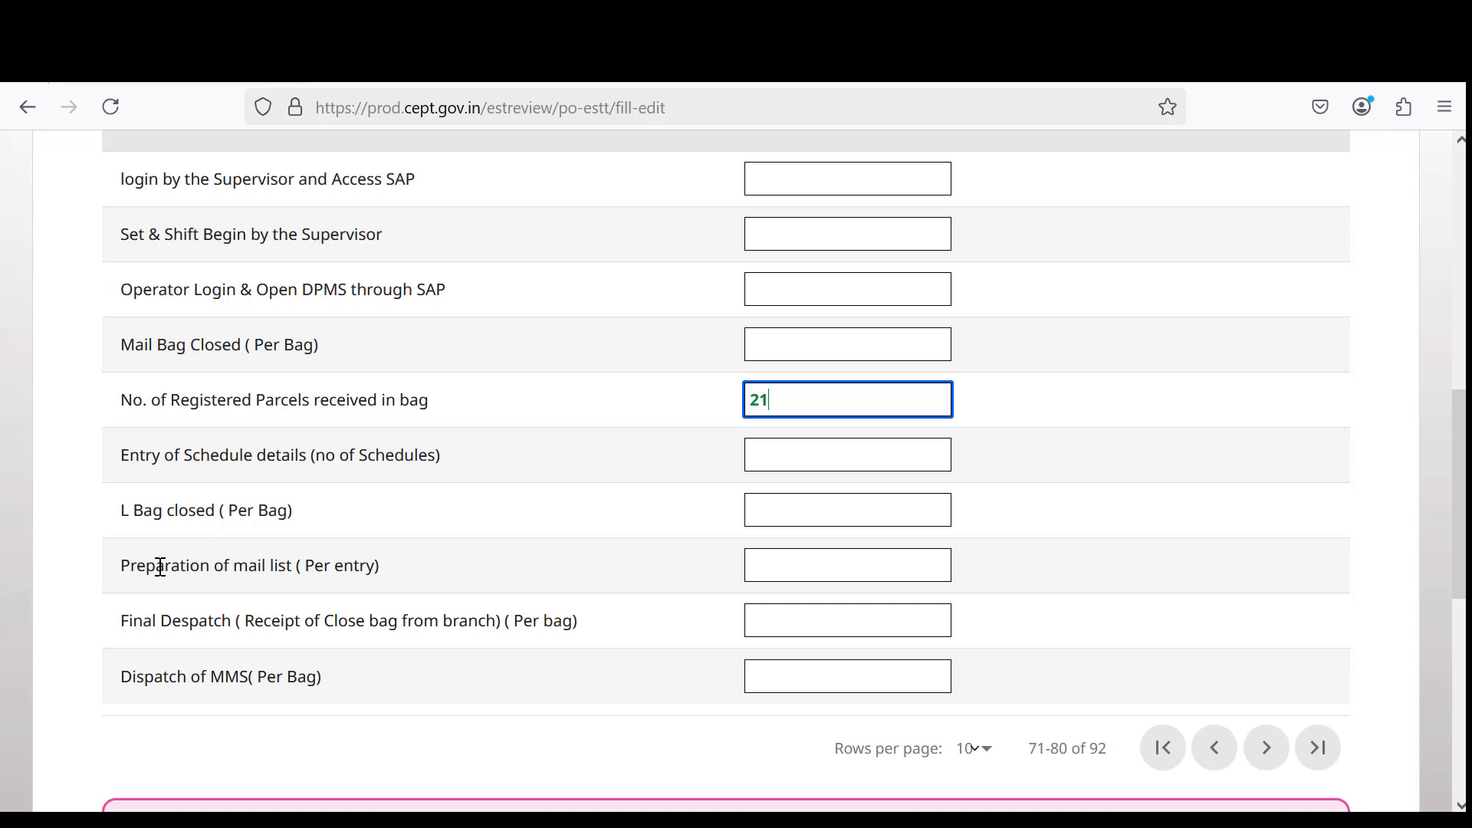
{"action": "left_click_drag", "start_coordinate": [161, 567], "coordinate": [386, 569]}
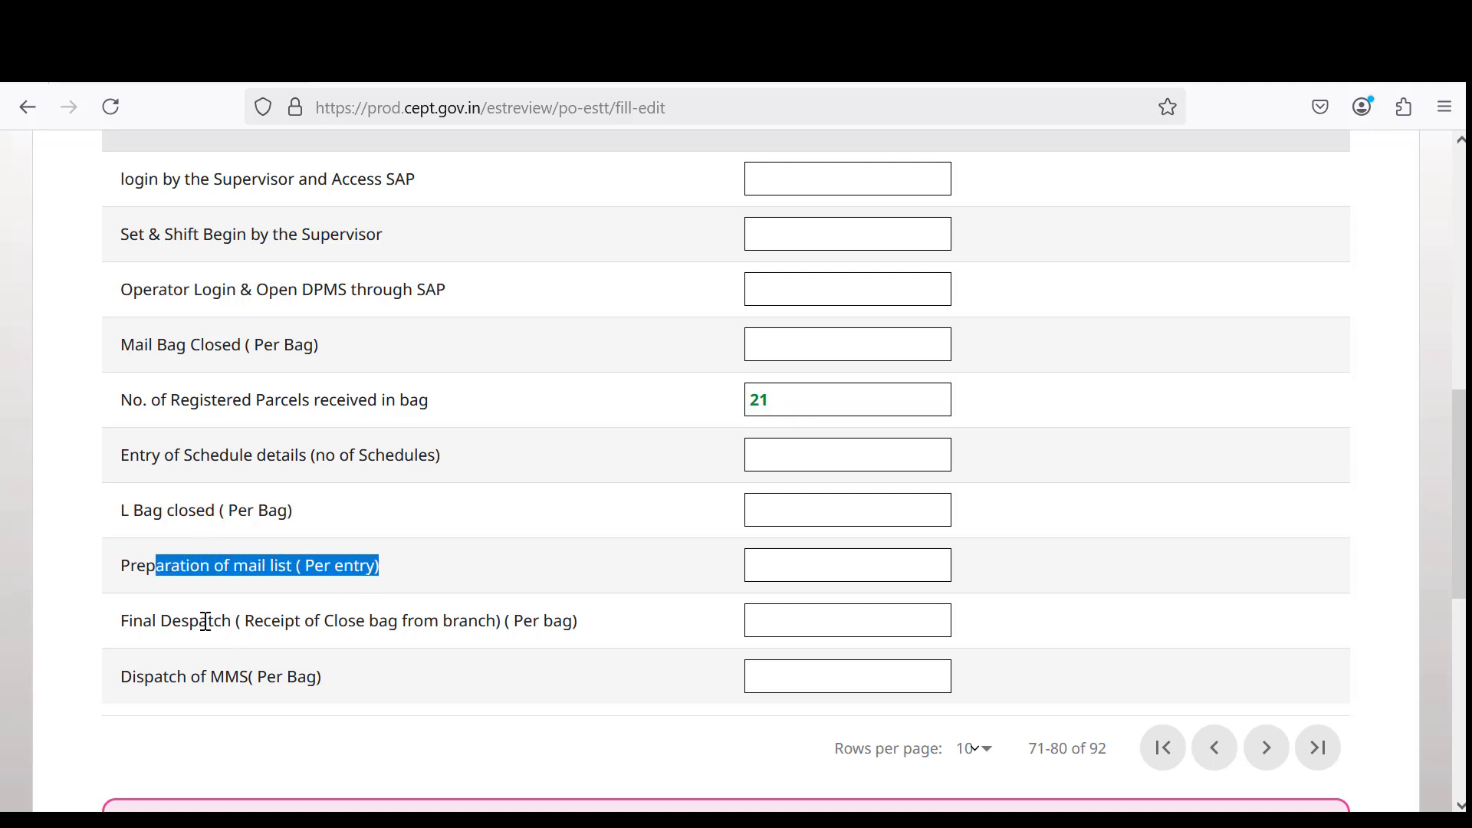
{"action": "left_click_drag", "start_coordinate": [189, 621], "coordinate": [611, 641]}
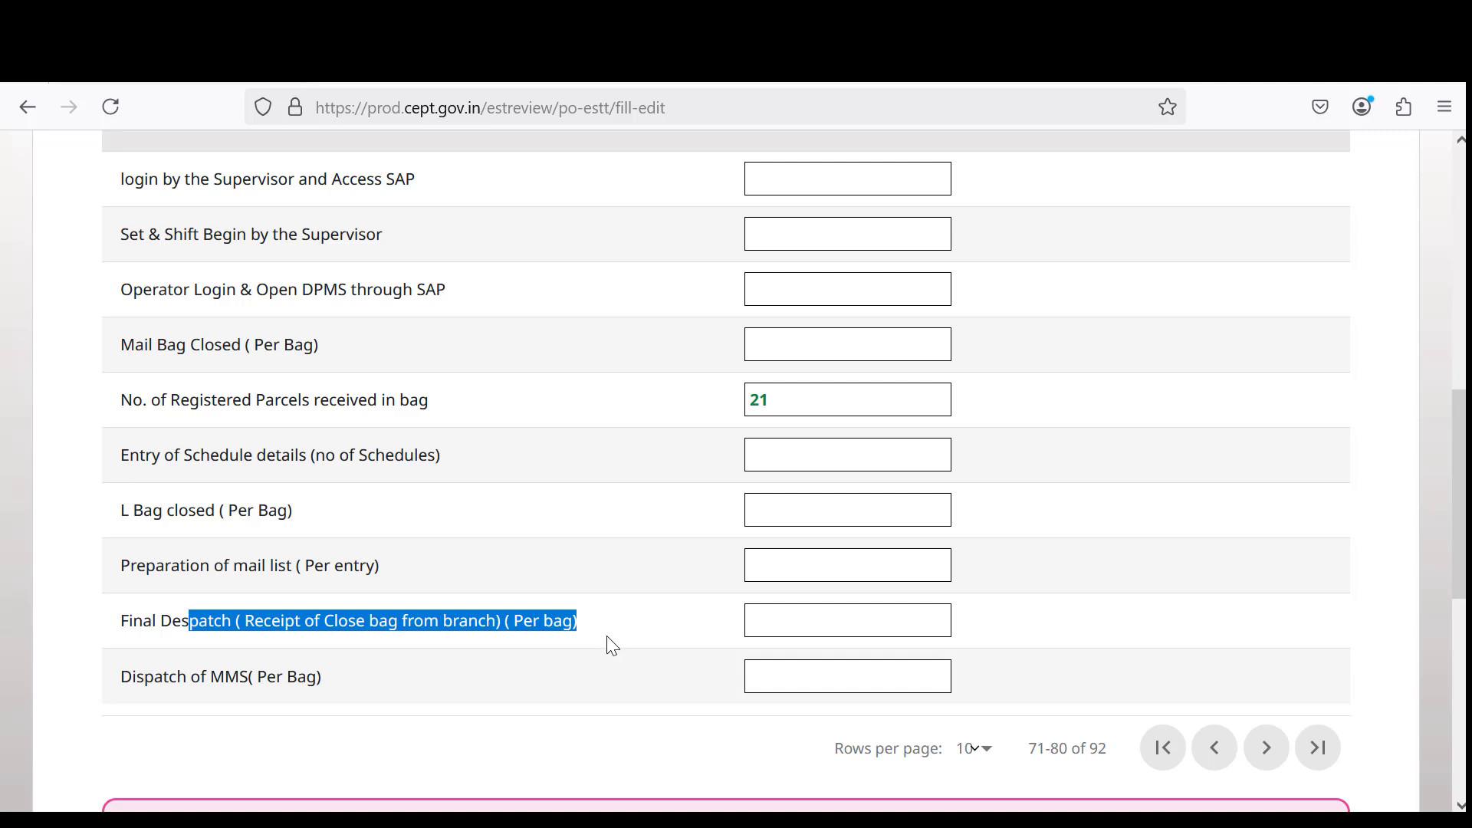
{"action": "left_click_drag", "start_coordinate": [155, 676], "coordinate": [438, 659]}
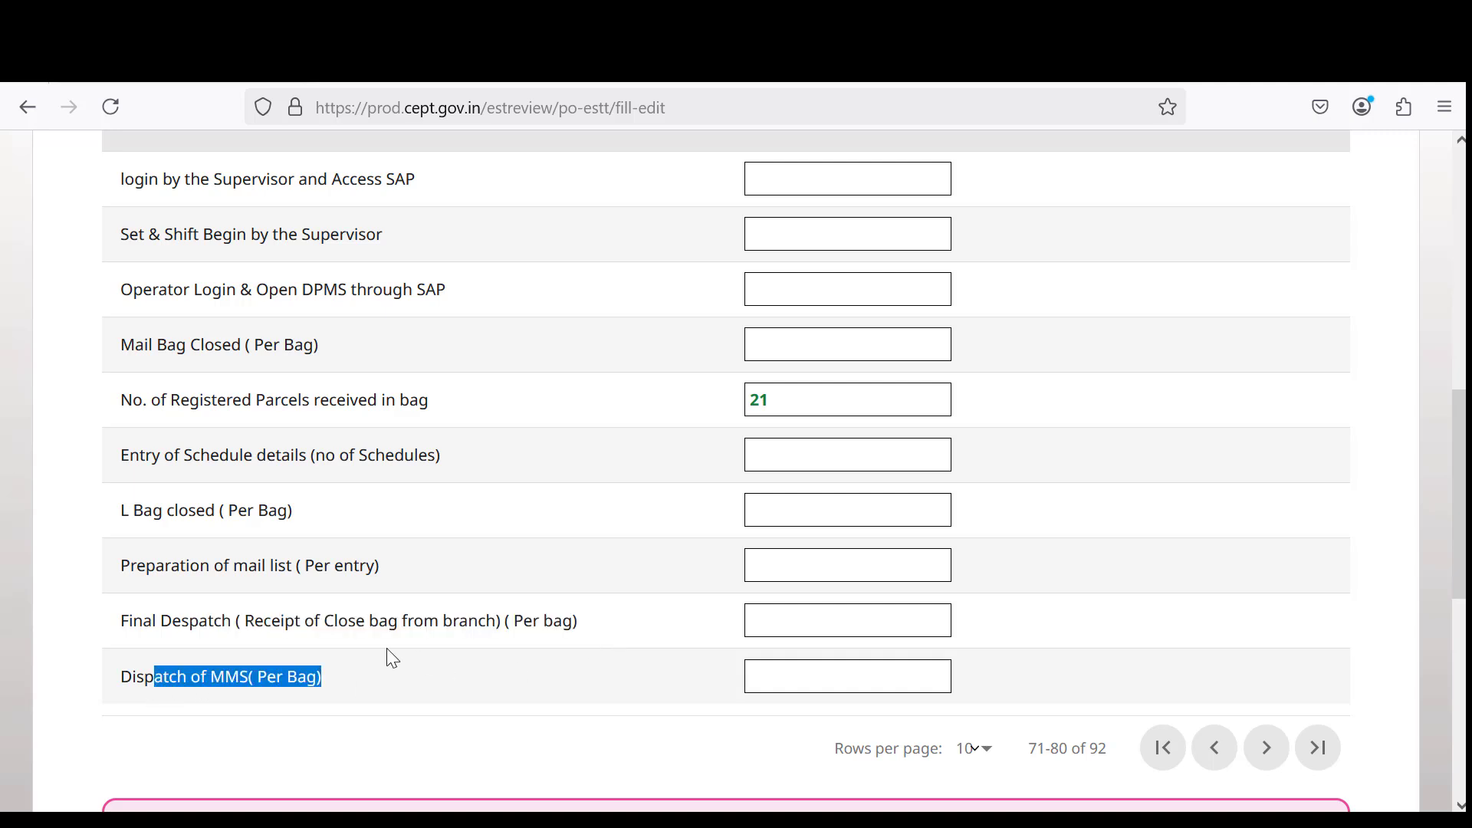
Advance DPMS to rows 81–90 and review Transfer bag, Issue Stamp, Delivery Branch and product-wise sorting items.
{"action": "left_click", "coordinate": [1267, 748]}
{"action": "scroll", "coordinate": [910, 632], "scroll_direction": "up", "scroll_amount": 5}
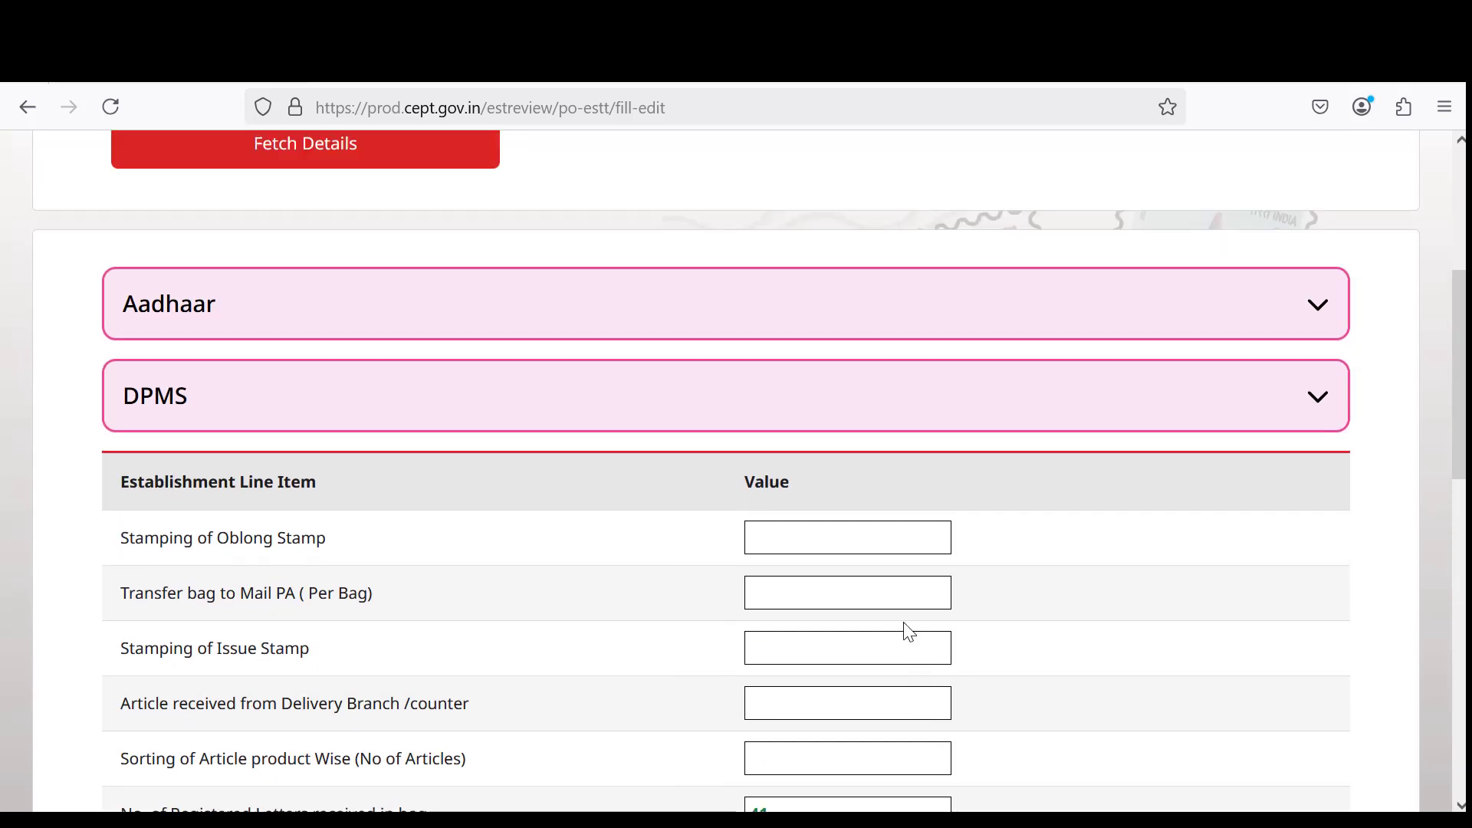
{"action": "scroll", "coordinate": [514, 601], "scroll_direction": "down", "scroll_amount": 2}
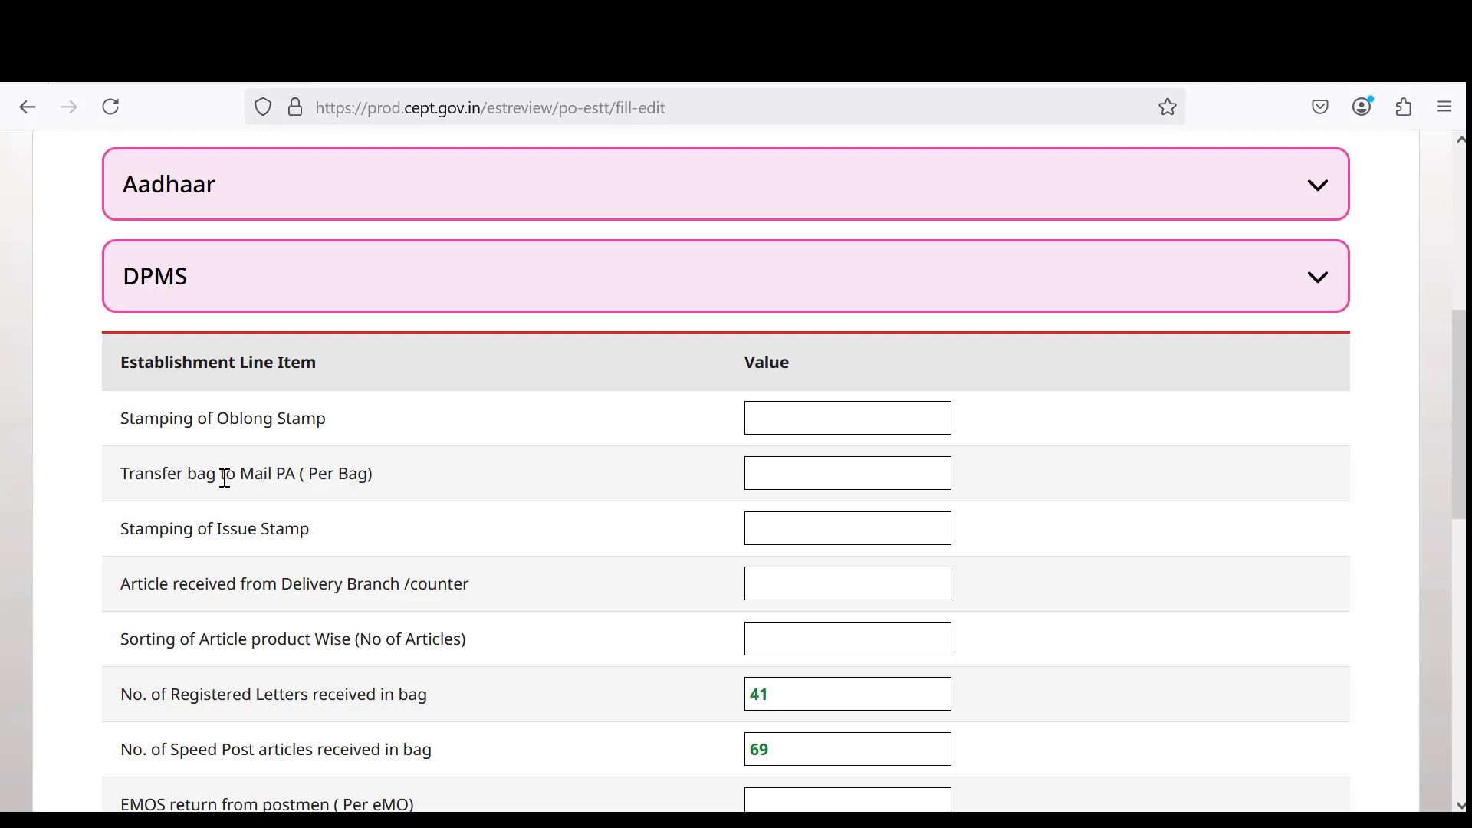
{"action": "left_click_drag", "start_coordinate": [190, 472], "coordinate": [316, 479]}
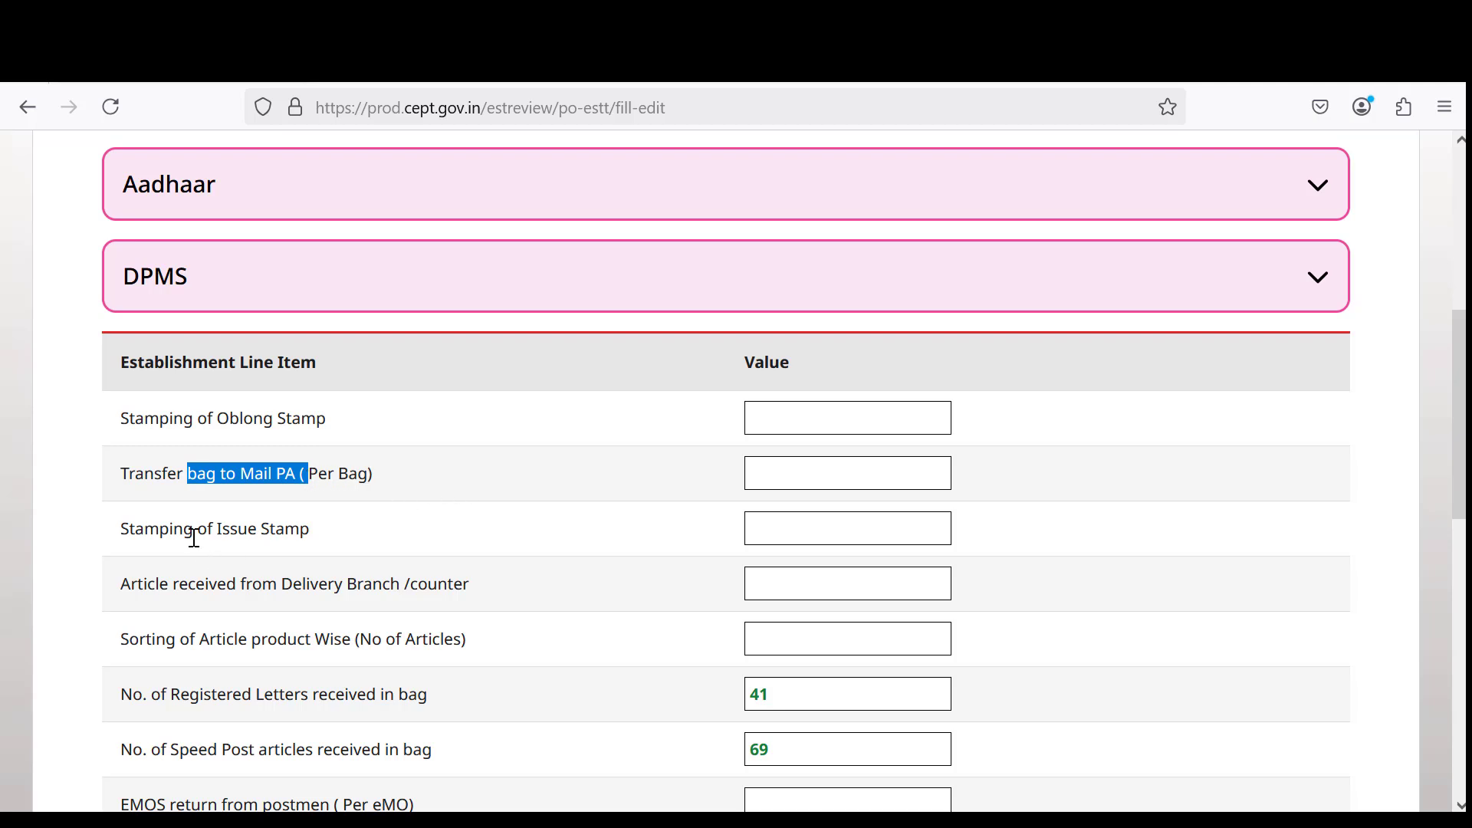
{"action": "left_click_drag", "start_coordinate": [196, 530], "coordinate": [332, 535]}
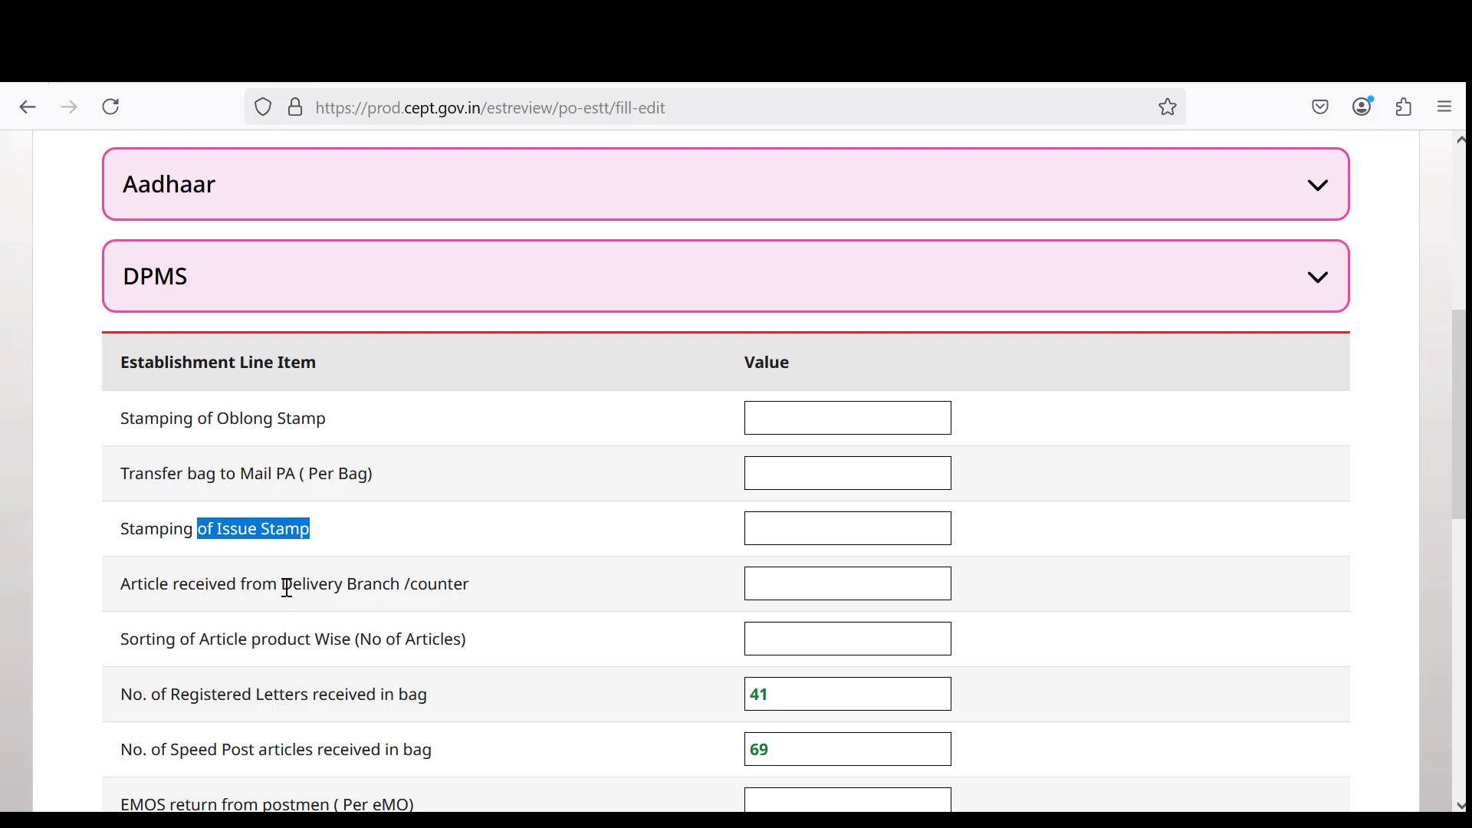
{"action": "left_click_drag", "start_coordinate": [284, 586], "coordinate": [482, 608]}
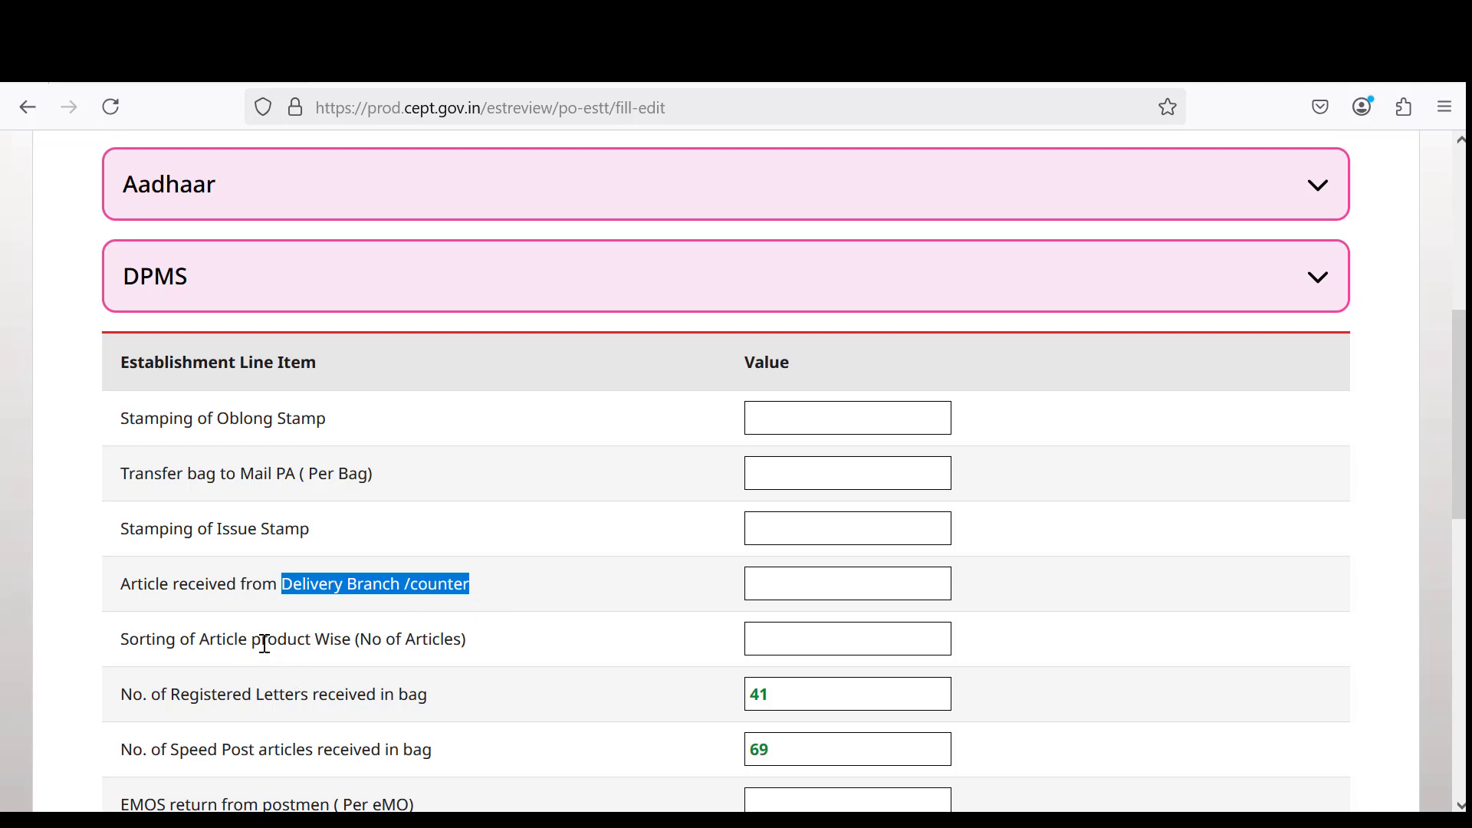
{"action": "left_click_drag", "start_coordinate": [266, 642], "coordinate": [401, 640]}
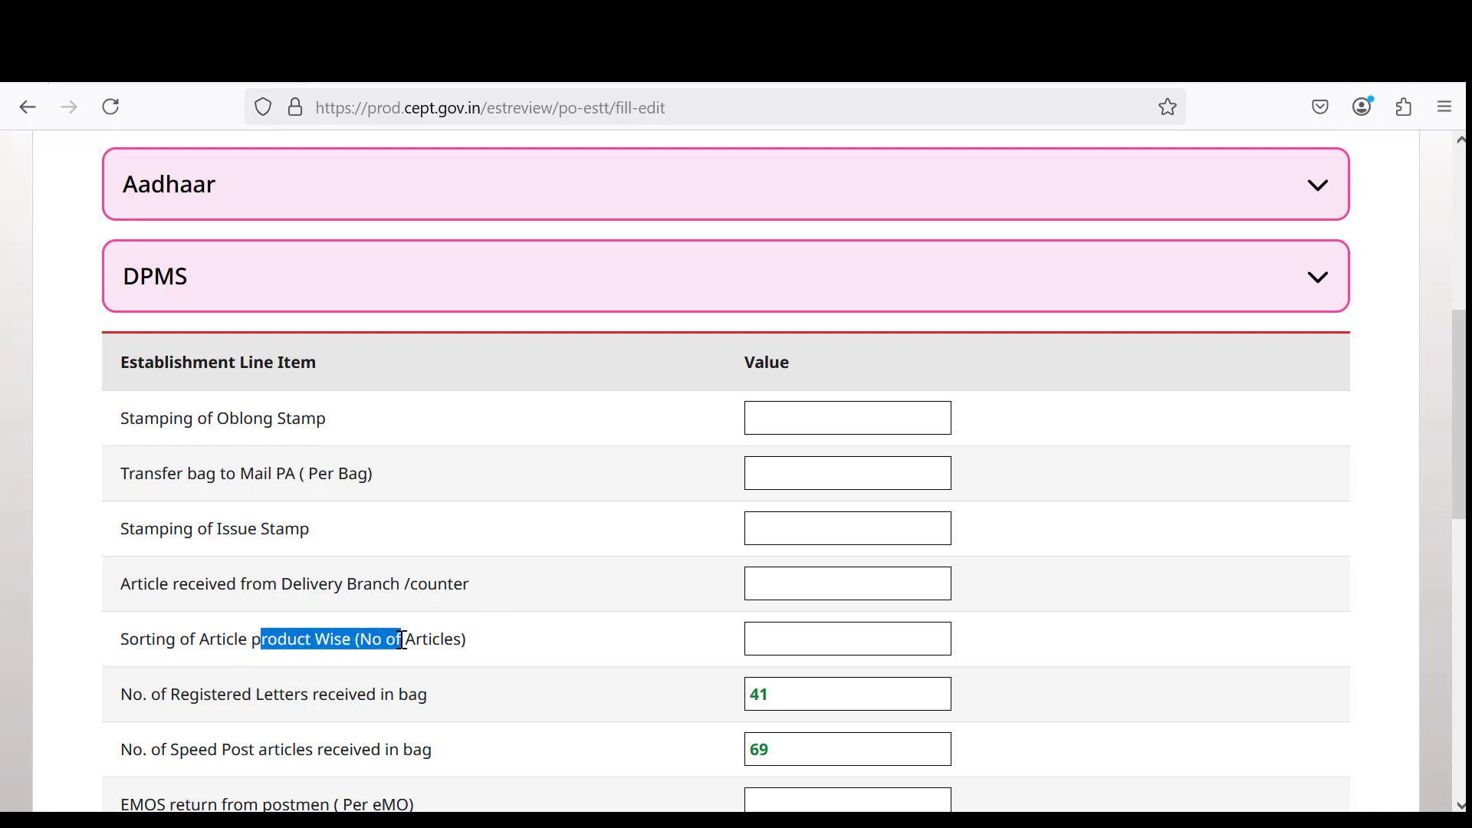
{"action": "left_click_drag", "start_coordinate": [225, 695], "coordinate": [444, 693]}
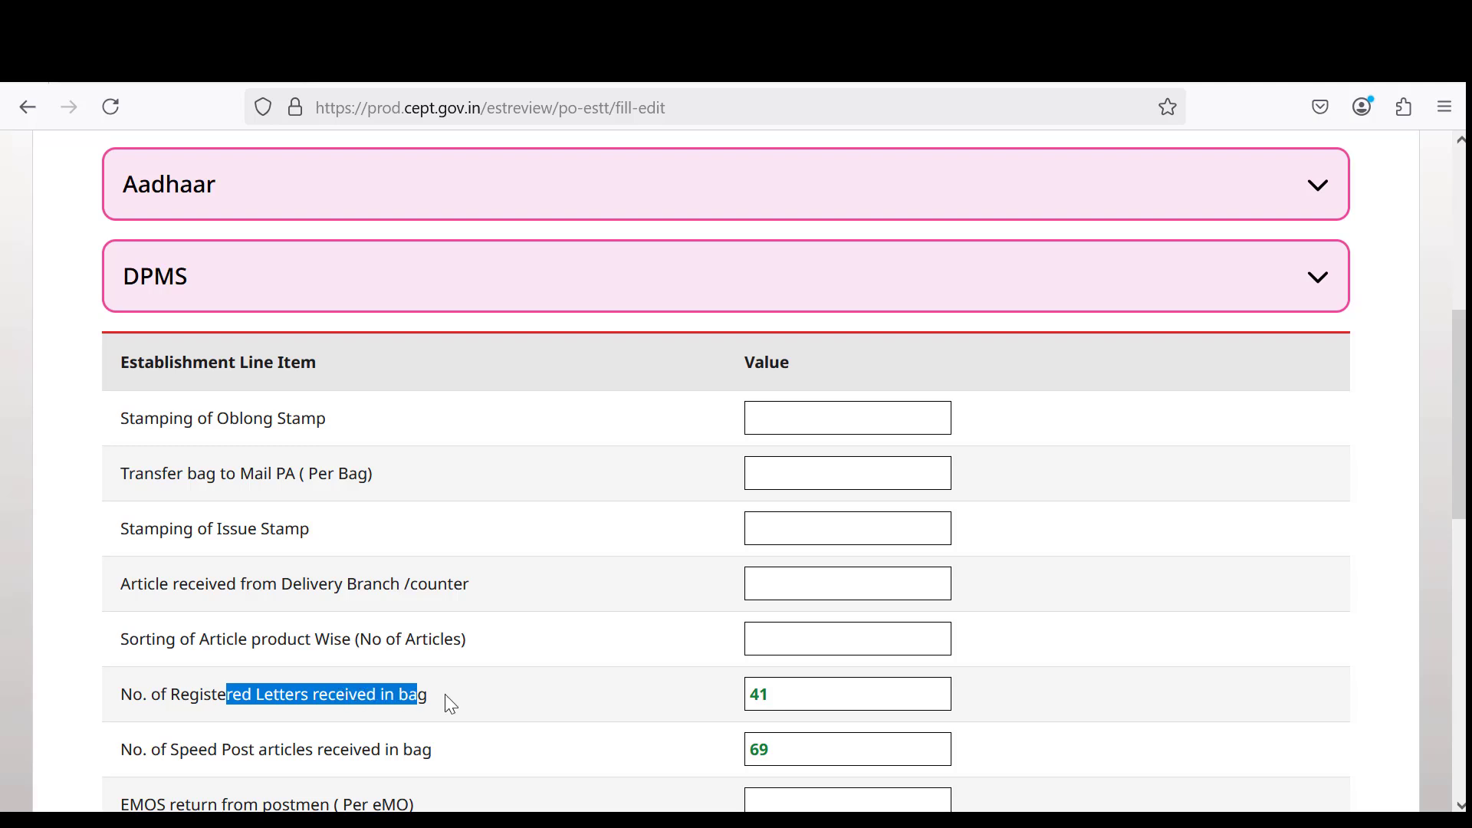
Review the Registered Letters (41), Speed Post (69), Despatch of bags and final line items.
{"action": "scroll", "coordinate": [318, 671], "scroll_direction": "down", "scroll_amount": 3}
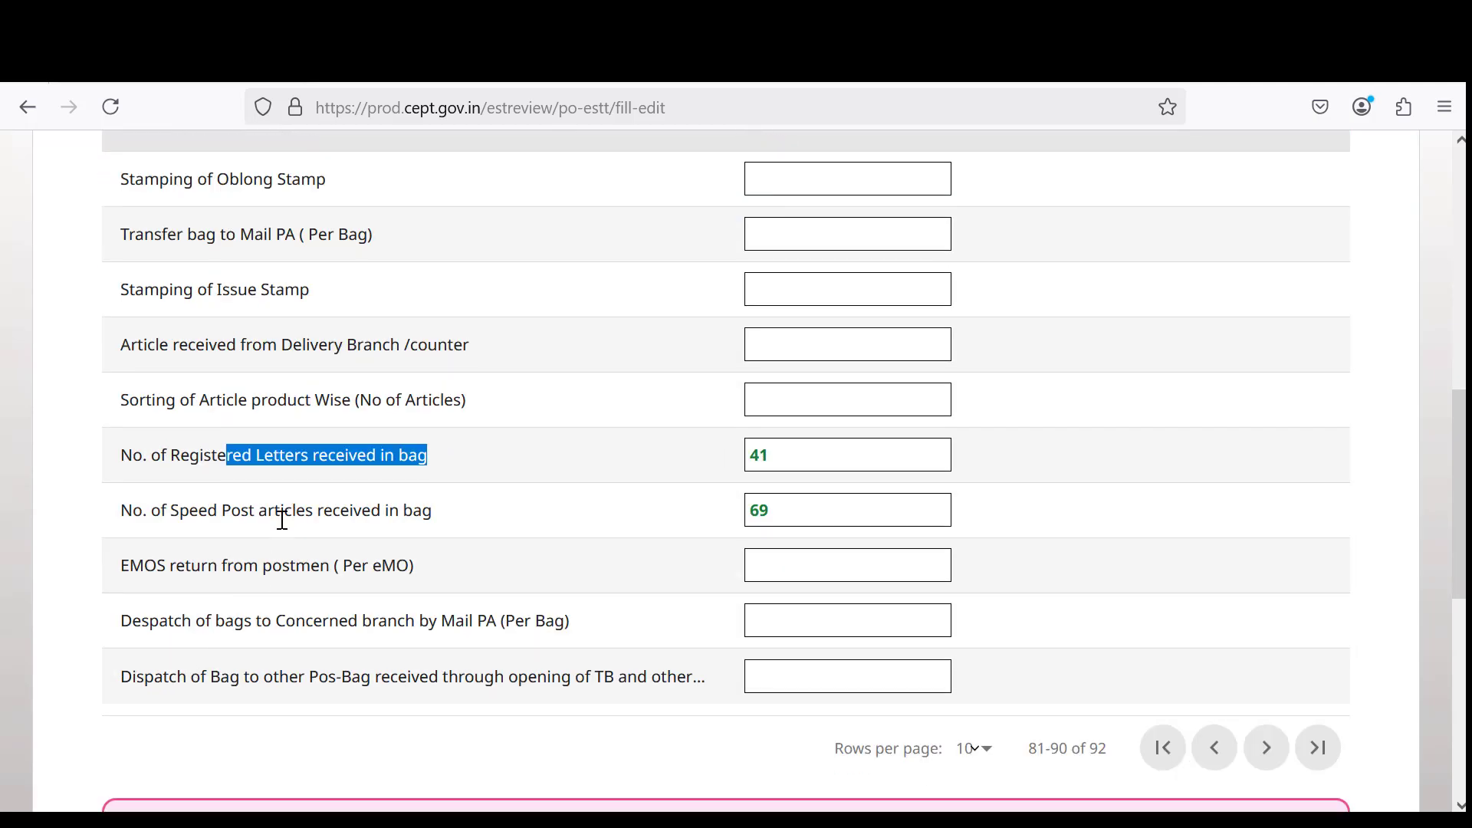
{"action": "left_click", "coordinate": [287, 512]}
{"action": "left_click_drag", "start_coordinate": [274, 512], "coordinate": [480, 526]}
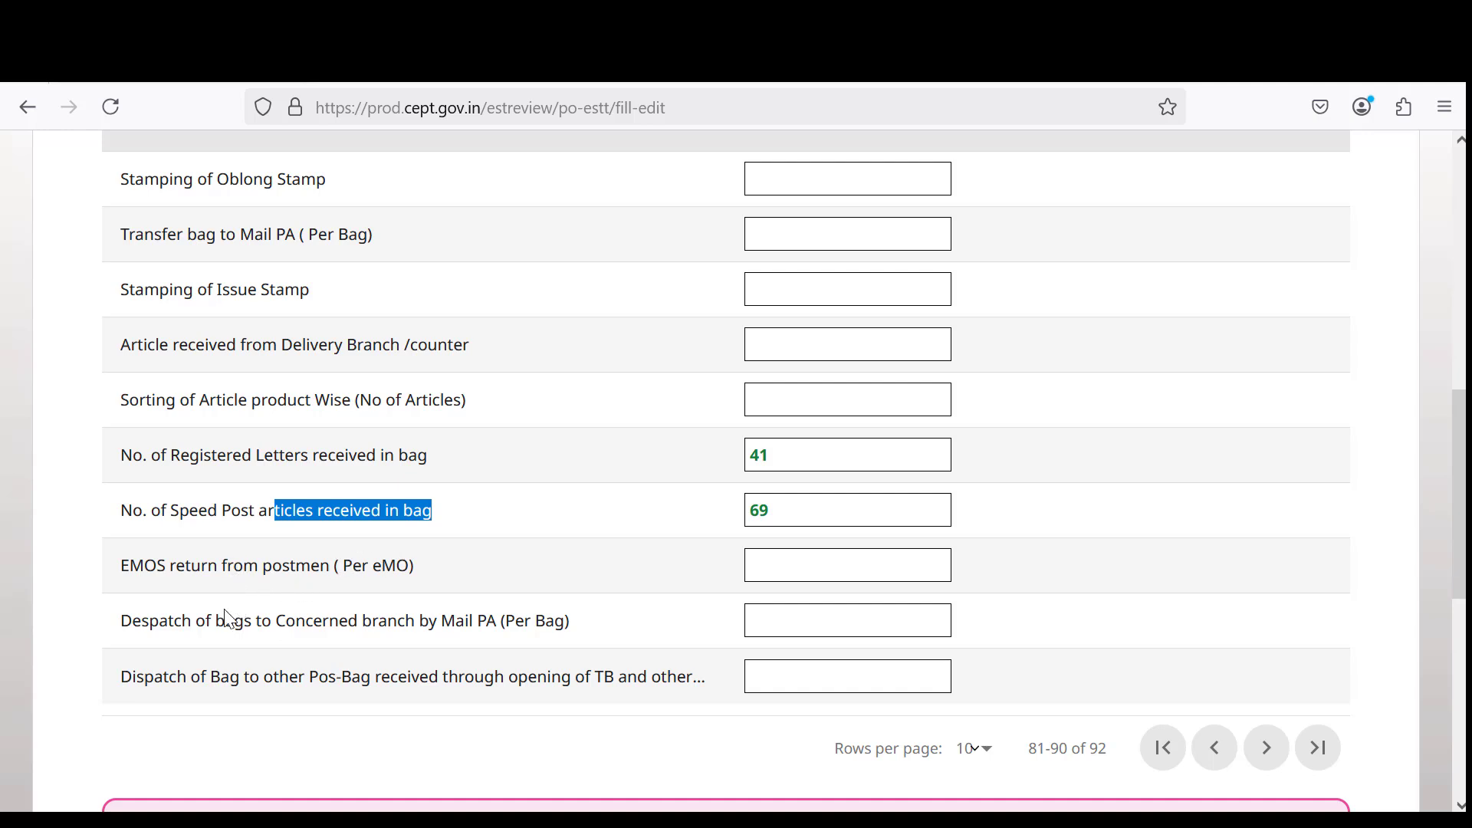
{"action": "left_click", "coordinate": [248, 624]}
{"action": "left_click_drag", "start_coordinate": [246, 625], "coordinate": [585, 631]}
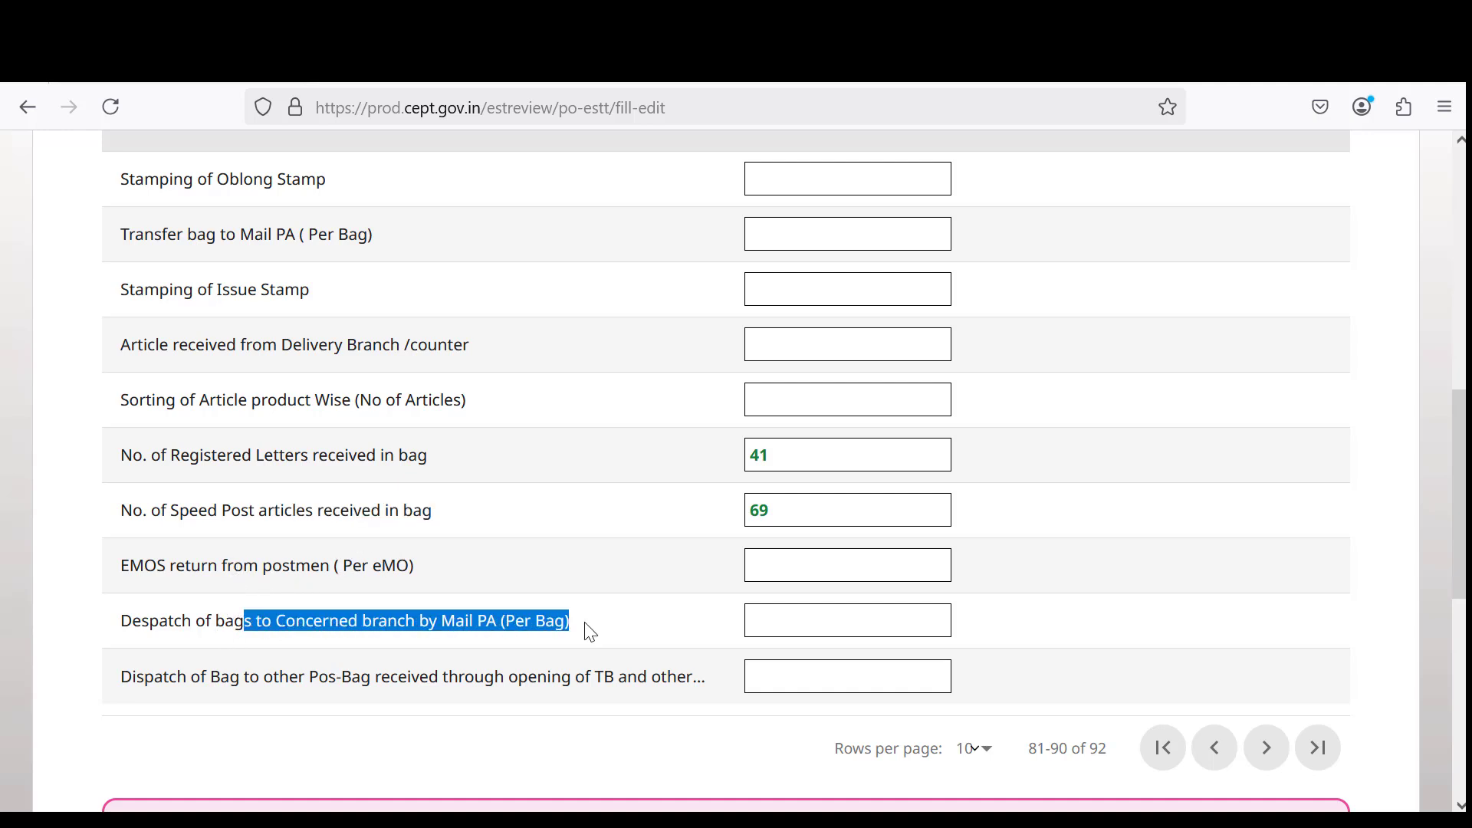
{"action": "left_click_drag", "start_coordinate": [300, 676], "coordinate": [728, 710]}
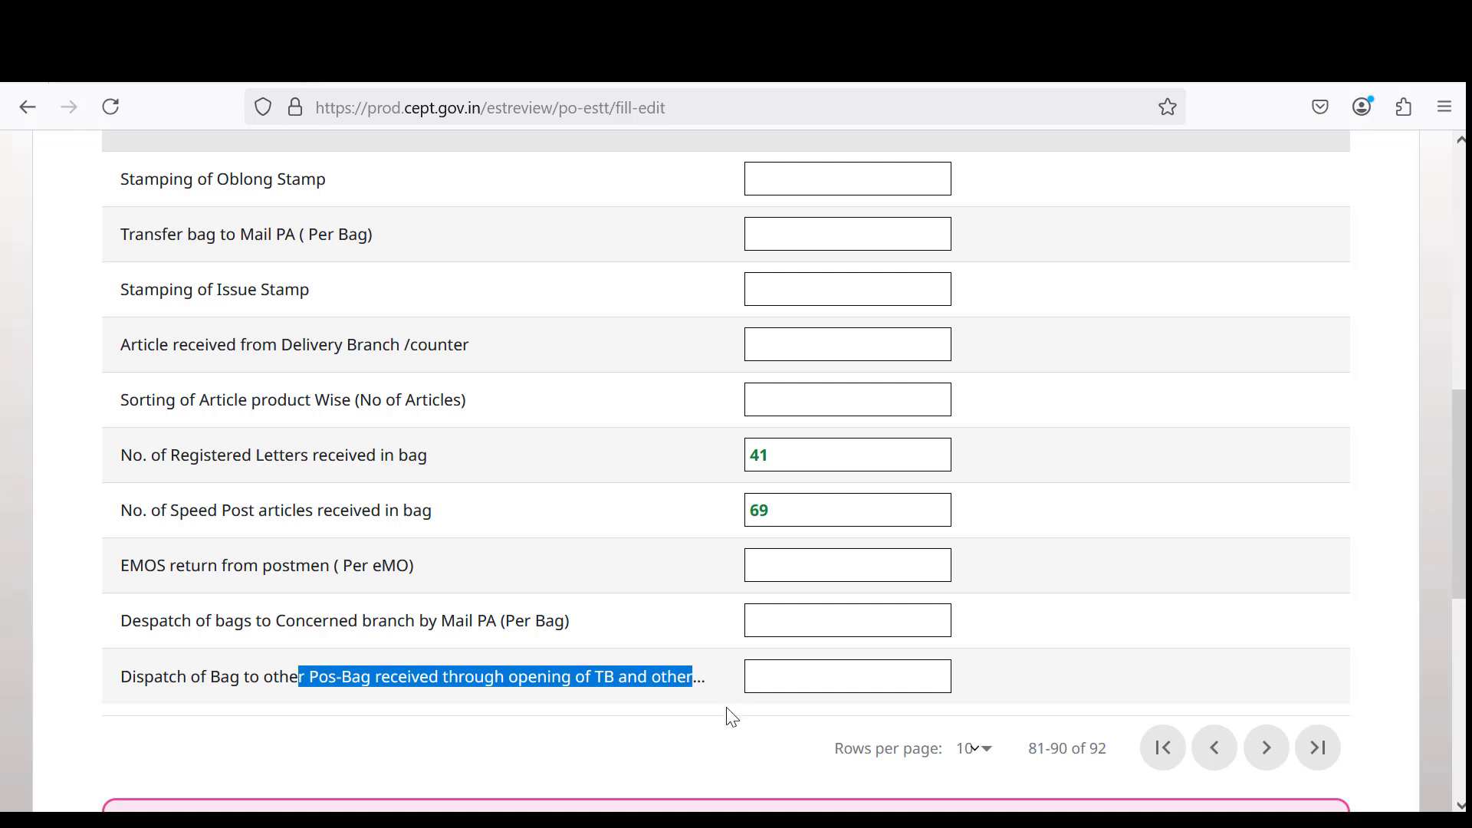
Show DPMS rows 91–92 and review Sorting of Article Station and Regd/Speed post/Parcel Bag items.
{"action": "left_click", "coordinate": [1266, 758]}
{"action": "scroll", "coordinate": [736, 598], "scroll_direction": "down", "scroll_amount": 1}
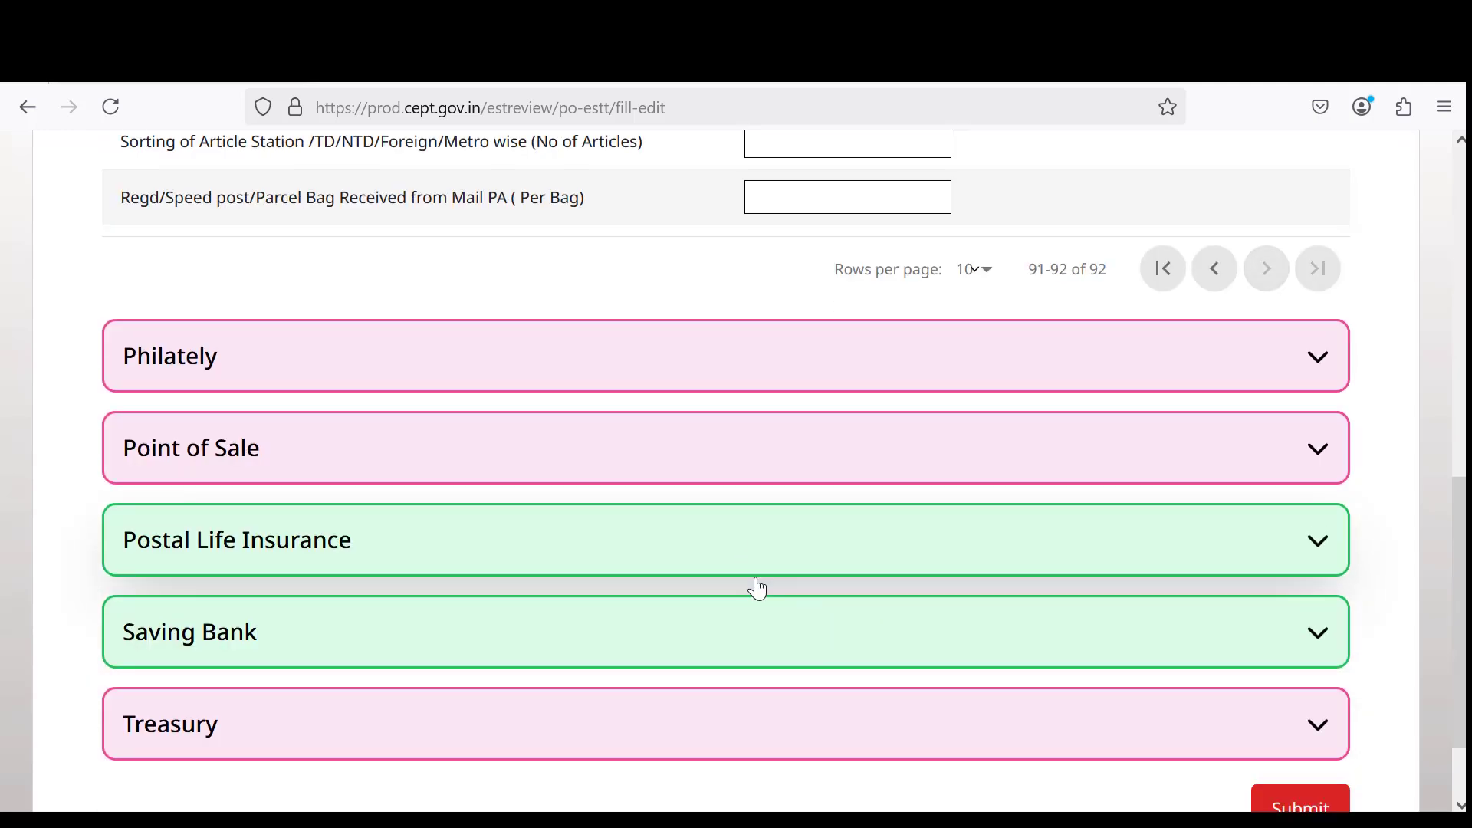
{"action": "scroll", "coordinate": [757, 588], "scroll_direction": "down", "scroll_amount": 2}
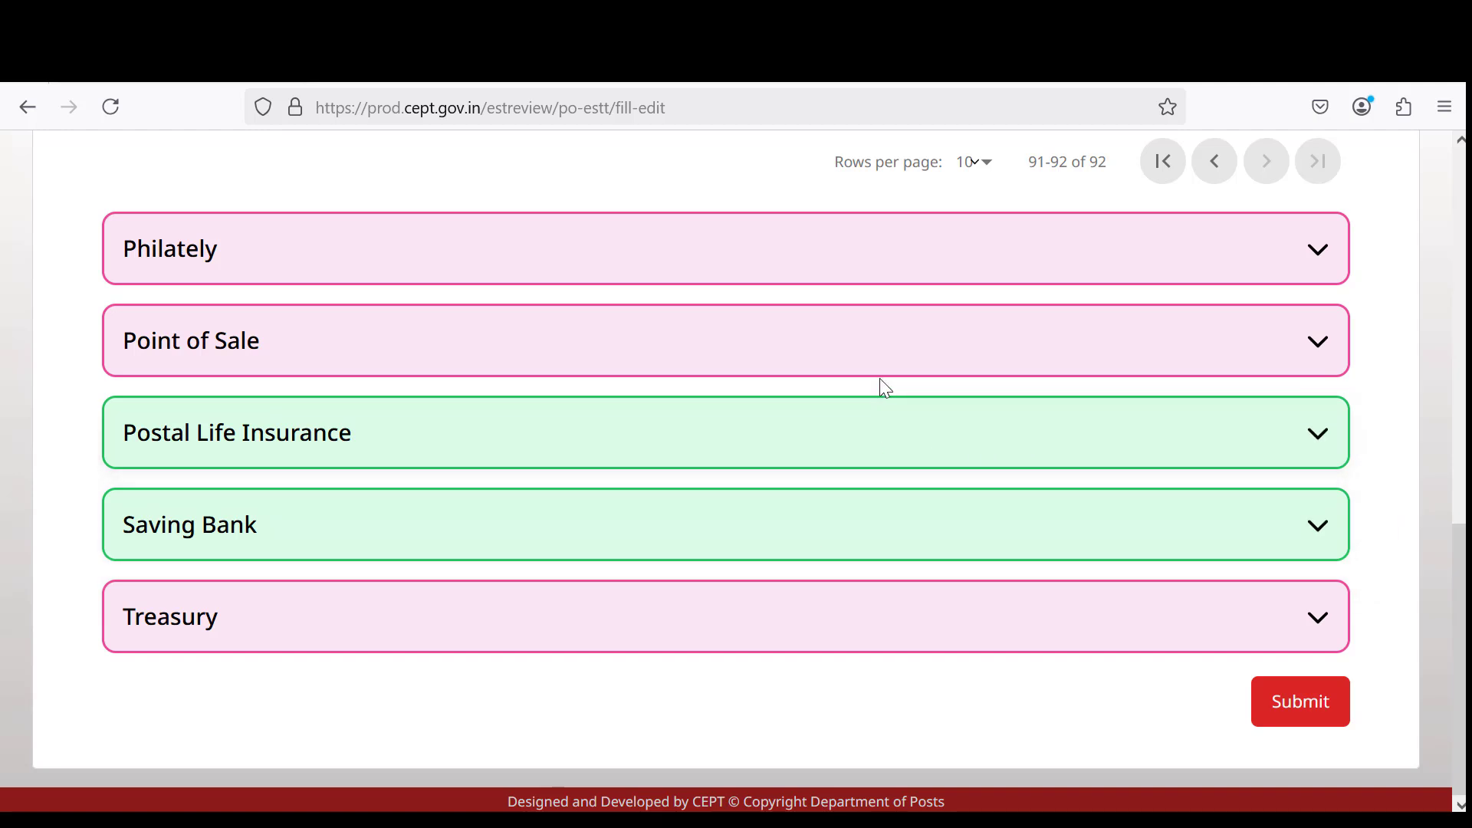
{"action": "scroll", "coordinate": [724, 351], "scroll_direction": "up", "scroll_amount": 5}
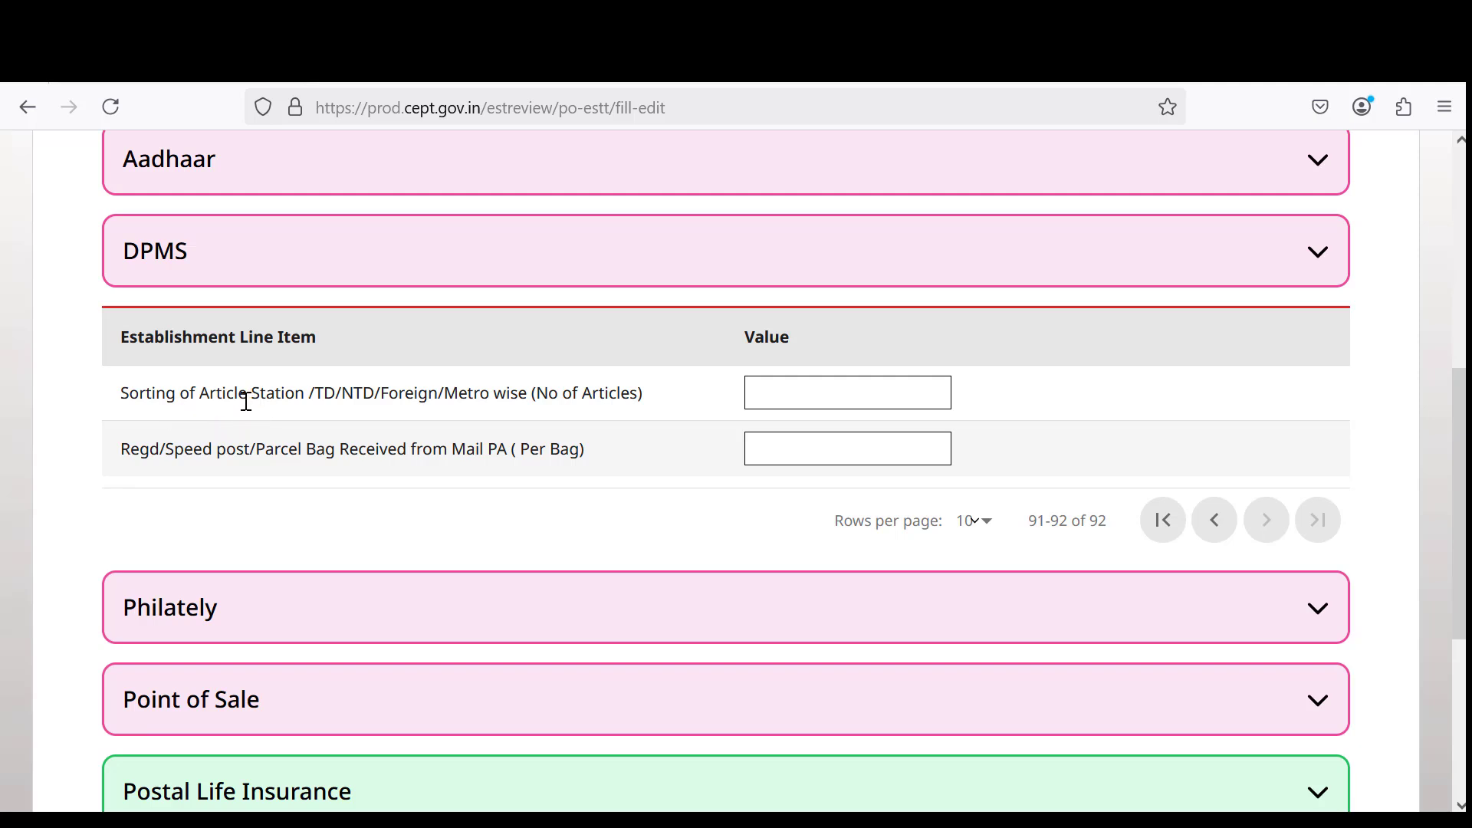
{"action": "left_click_drag", "start_coordinate": [200, 398], "coordinate": [507, 392]}
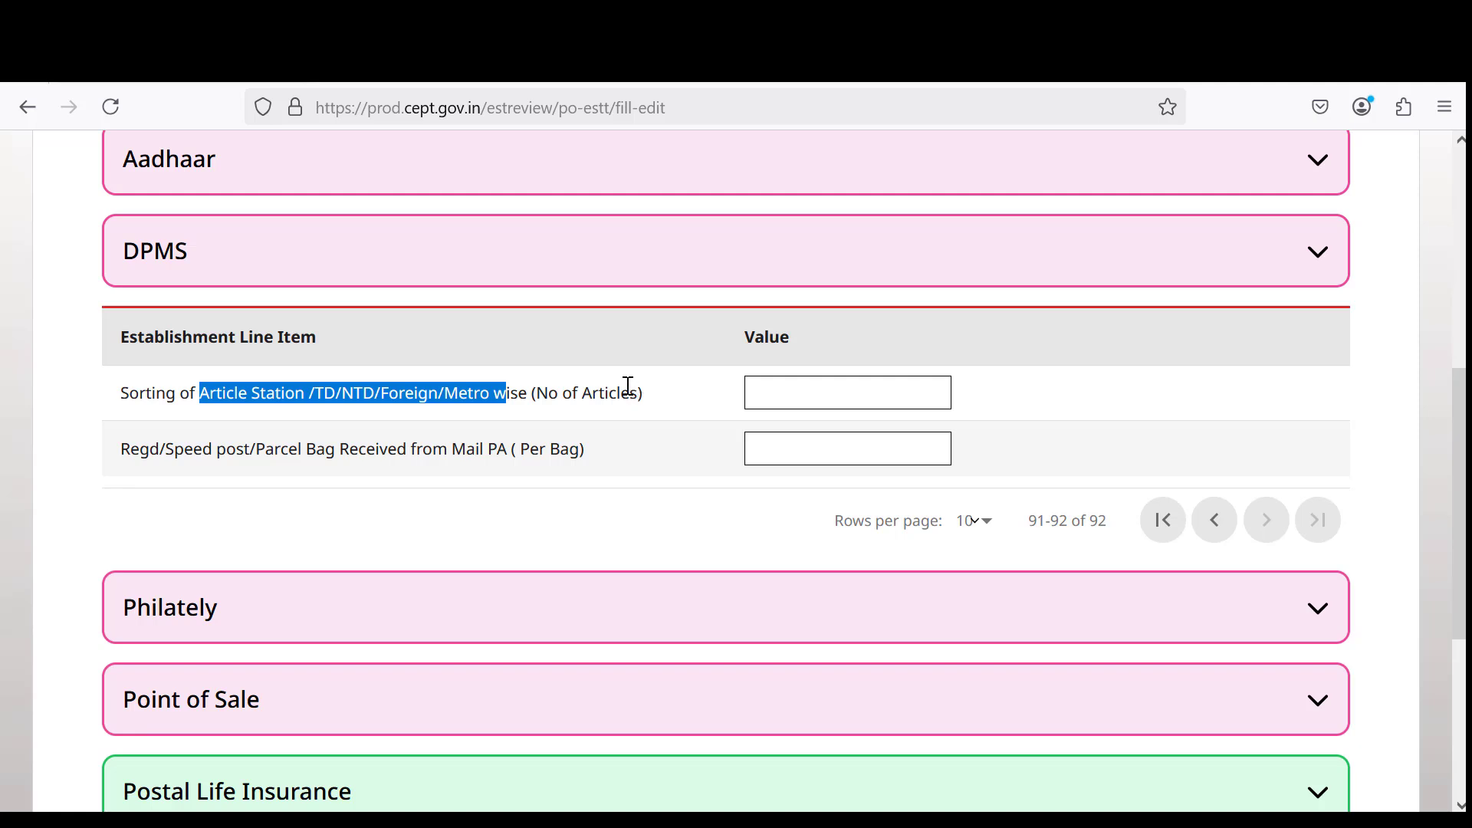
{"action": "left_click_drag", "start_coordinate": [236, 451], "coordinate": [243, 452]}
{"action": "left_click_drag", "start_coordinate": [440, 454], "coordinate": [509, 456]}
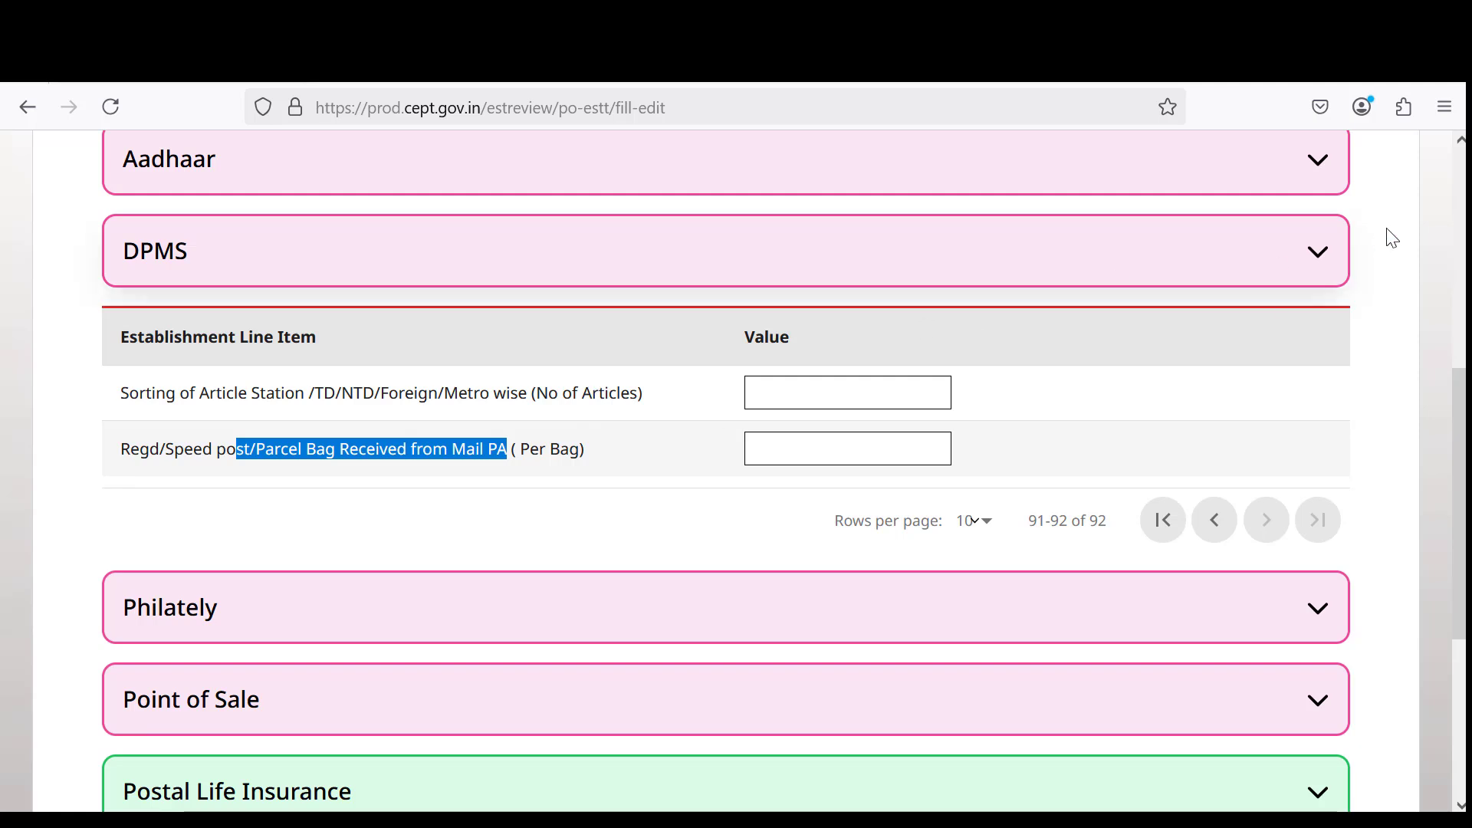
Collapse DPMS, expand Philately and read its first page of line items.
{"action": "left_click", "coordinate": [1322, 253]}
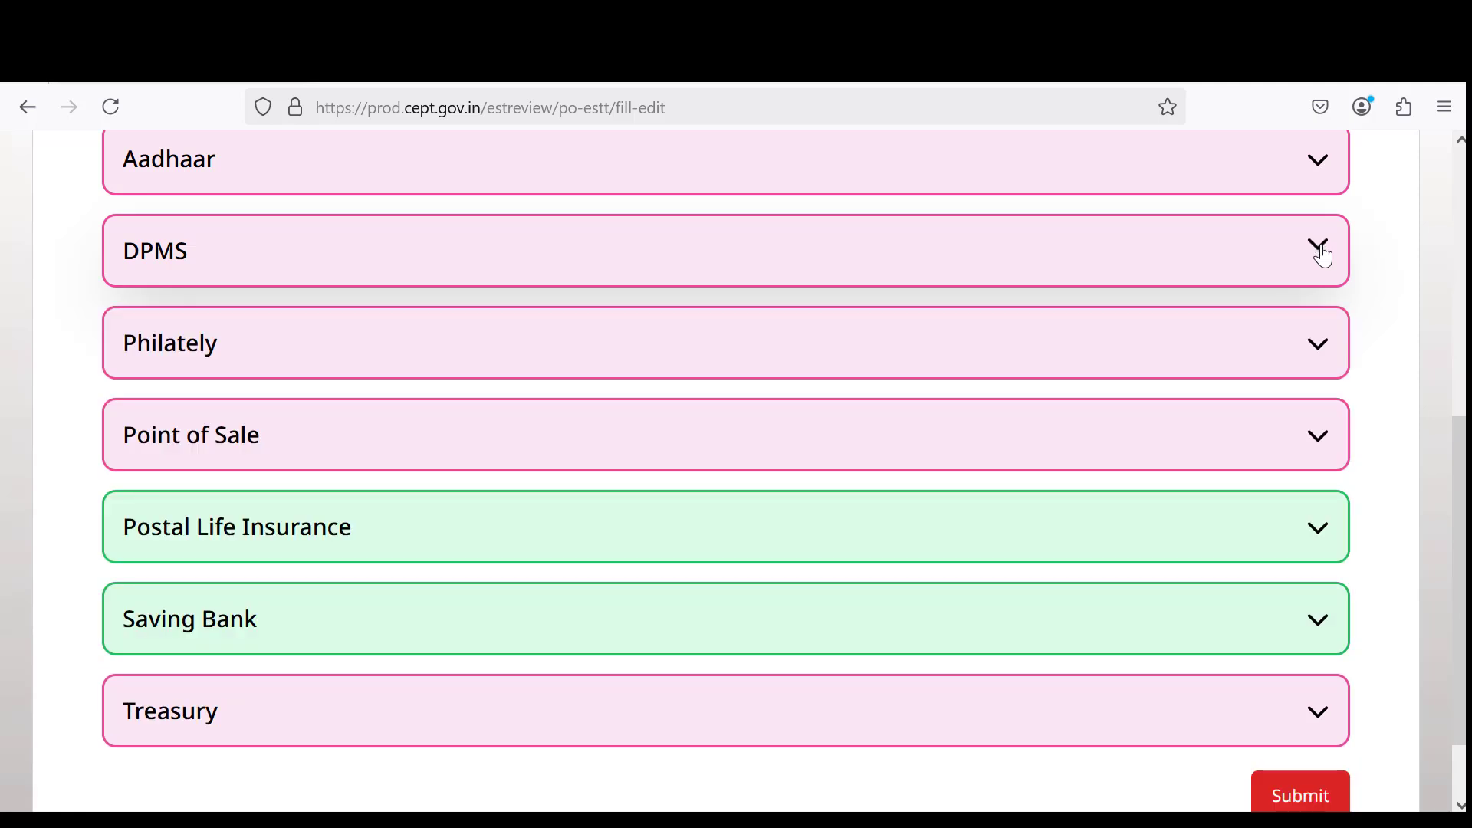
{"action": "left_click", "coordinate": [480, 345]}
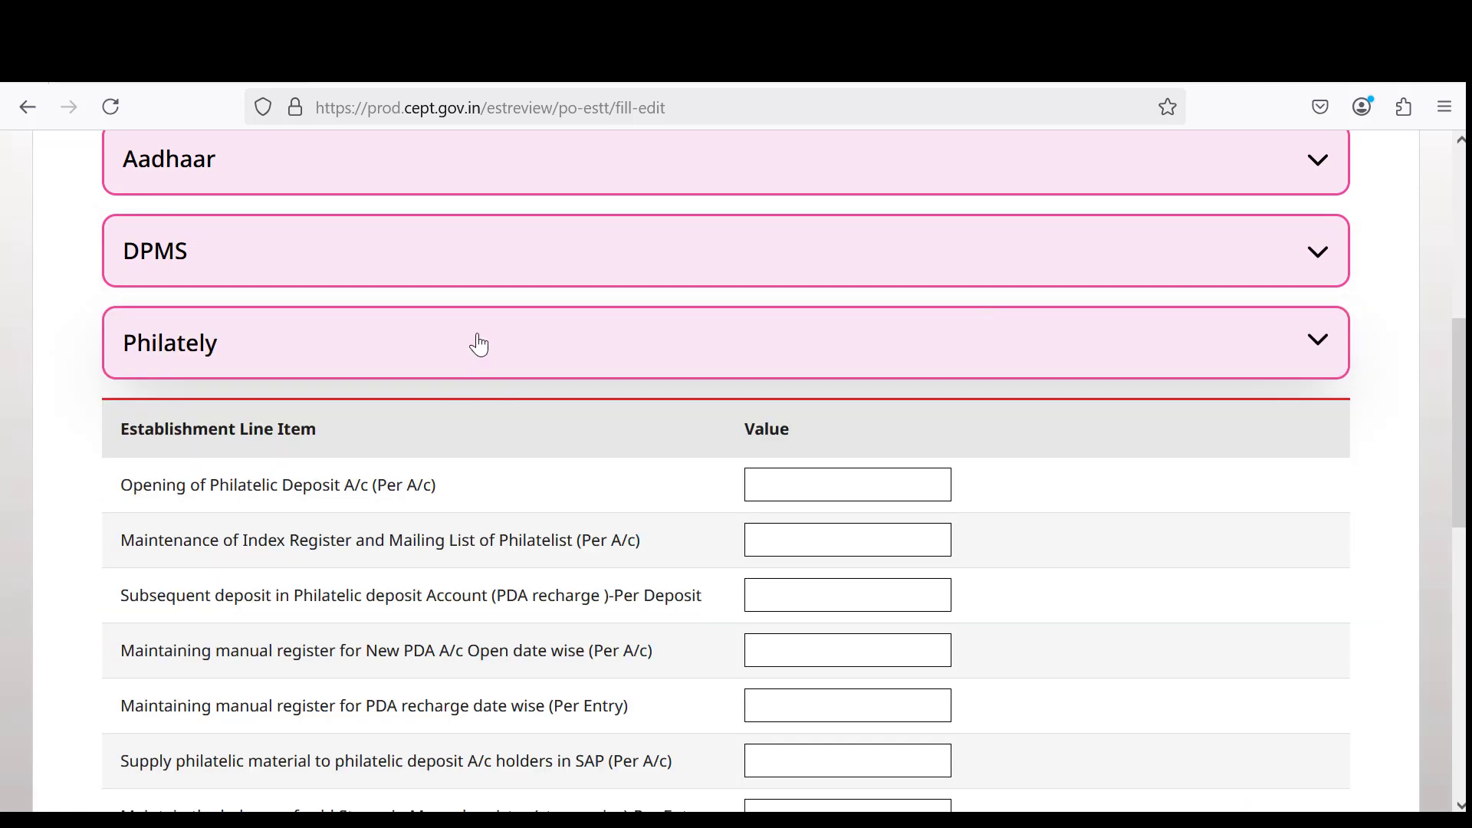
{"action": "scroll", "coordinate": [563, 386], "scroll_direction": "down", "scroll_amount": 2}
{"action": "scroll", "coordinate": [562, 385], "scroll_direction": "down", "scroll_amount": 2}
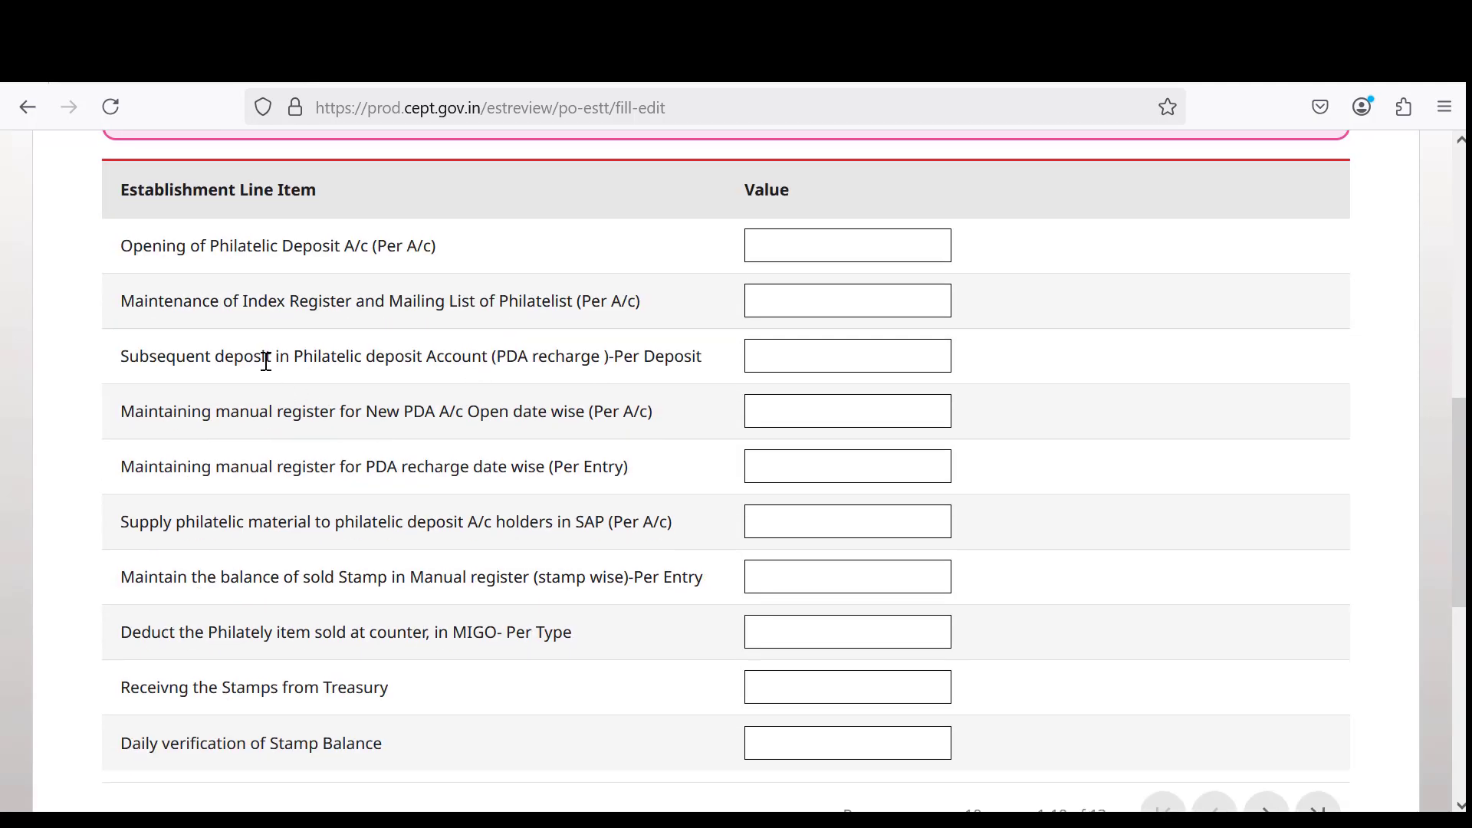
{"action": "scroll", "coordinate": [263, 368], "scroll_direction": "down", "scroll_amount": 4}
{"action": "left_click_drag", "start_coordinate": [217, 300], "coordinate": [486, 437]}
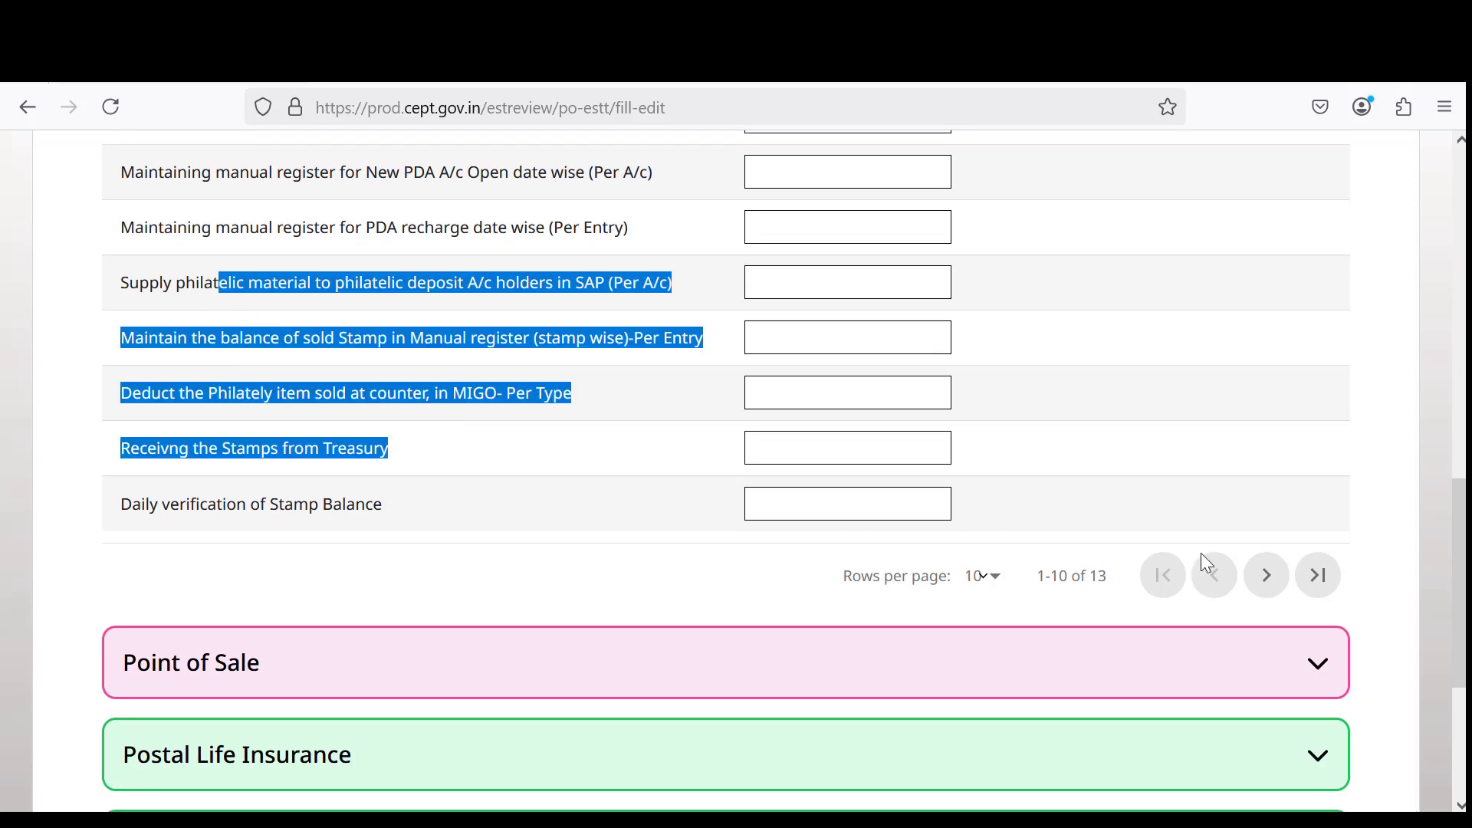
Review the remaining Philately line items on the next page, then collapse Philately.
{"action": "left_click", "coordinate": [1269, 587]}
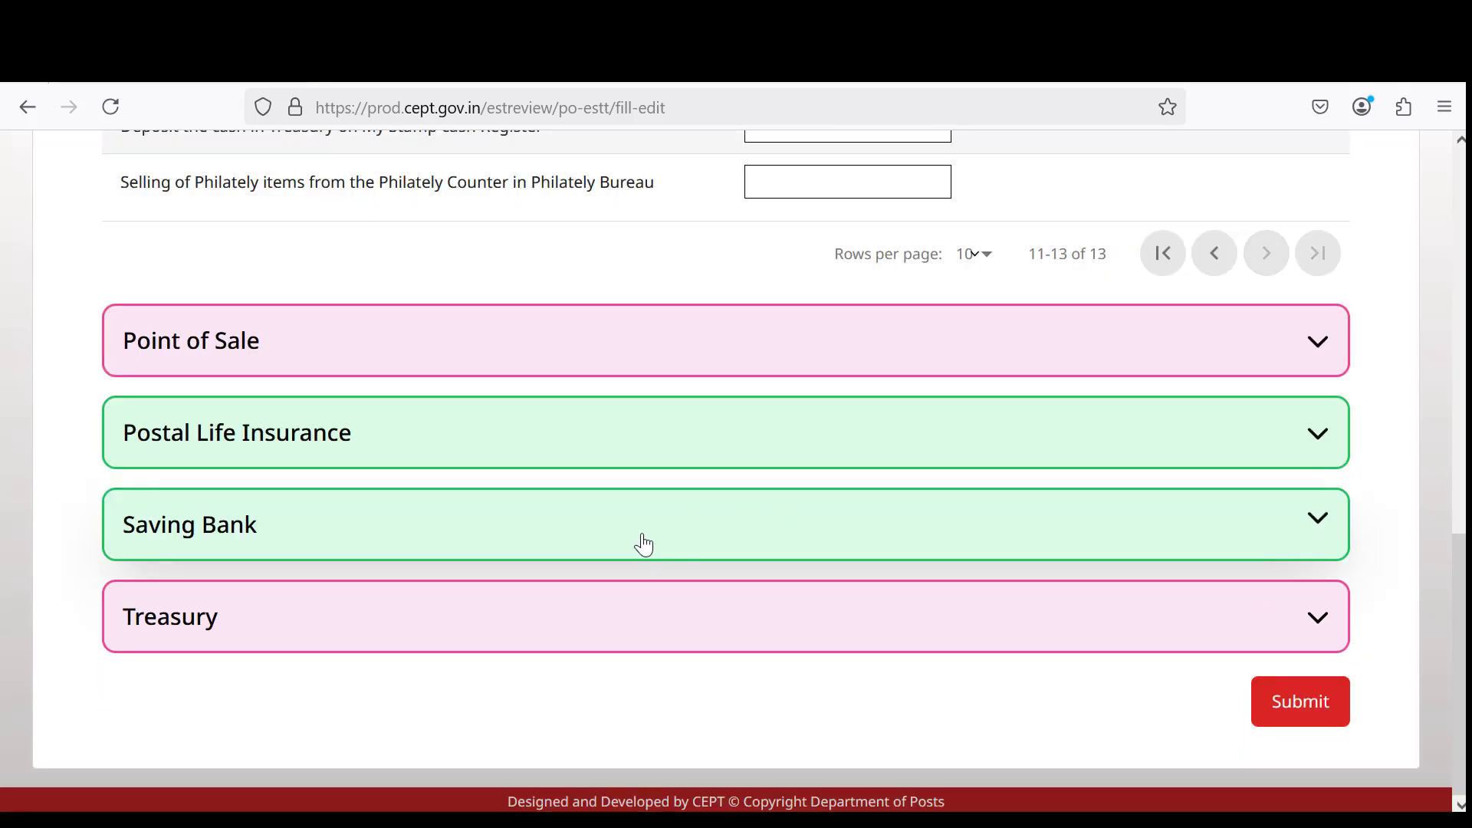
{"action": "scroll", "coordinate": [540, 441], "scroll_direction": "up", "scroll_amount": 6}
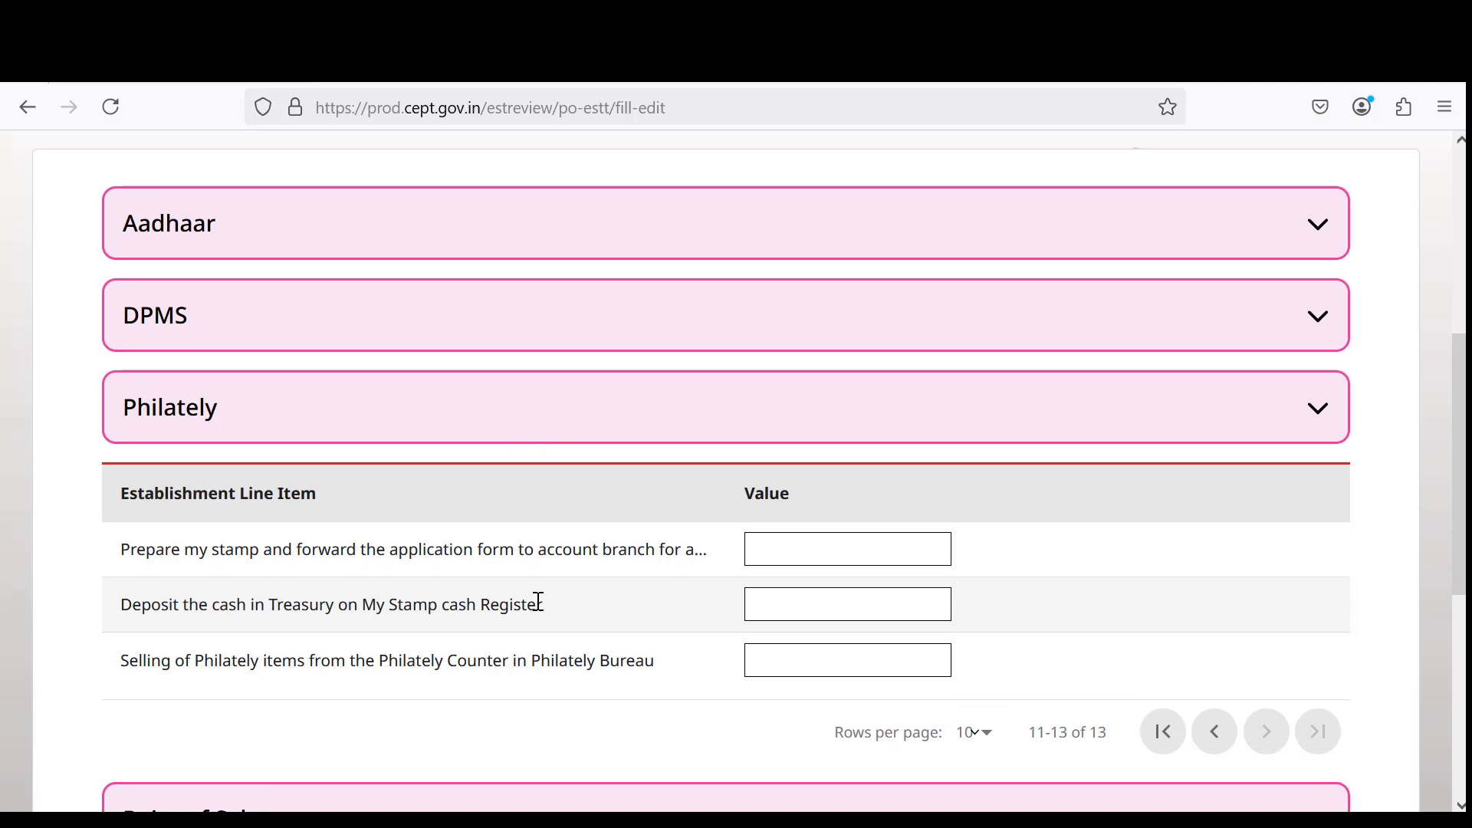
{"action": "left_click_drag", "start_coordinate": [368, 550], "coordinate": [490, 687]}
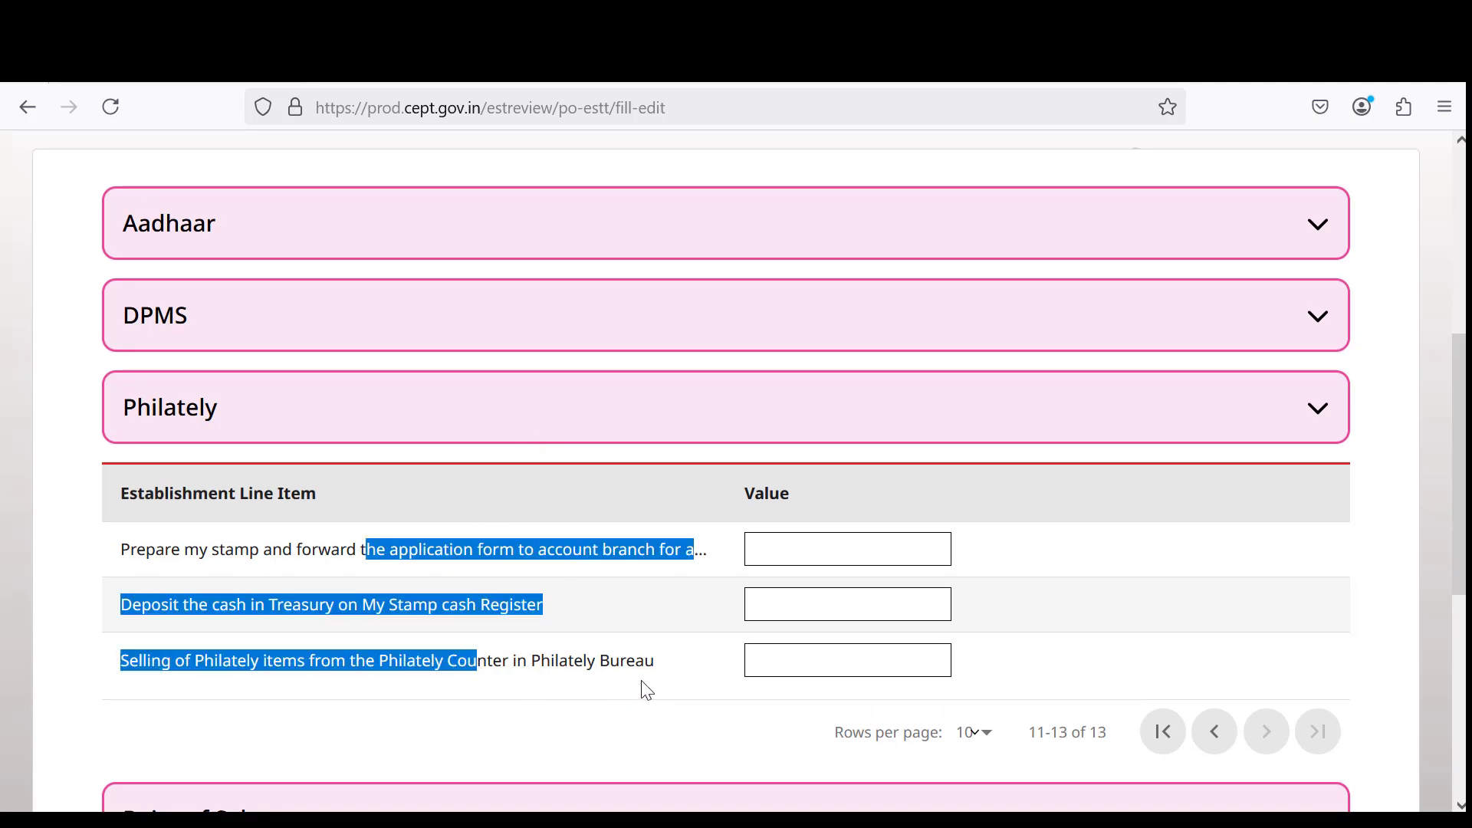
{"action": "scroll", "coordinate": [1097, 571], "scroll_direction": "down", "scroll_amount": 2}
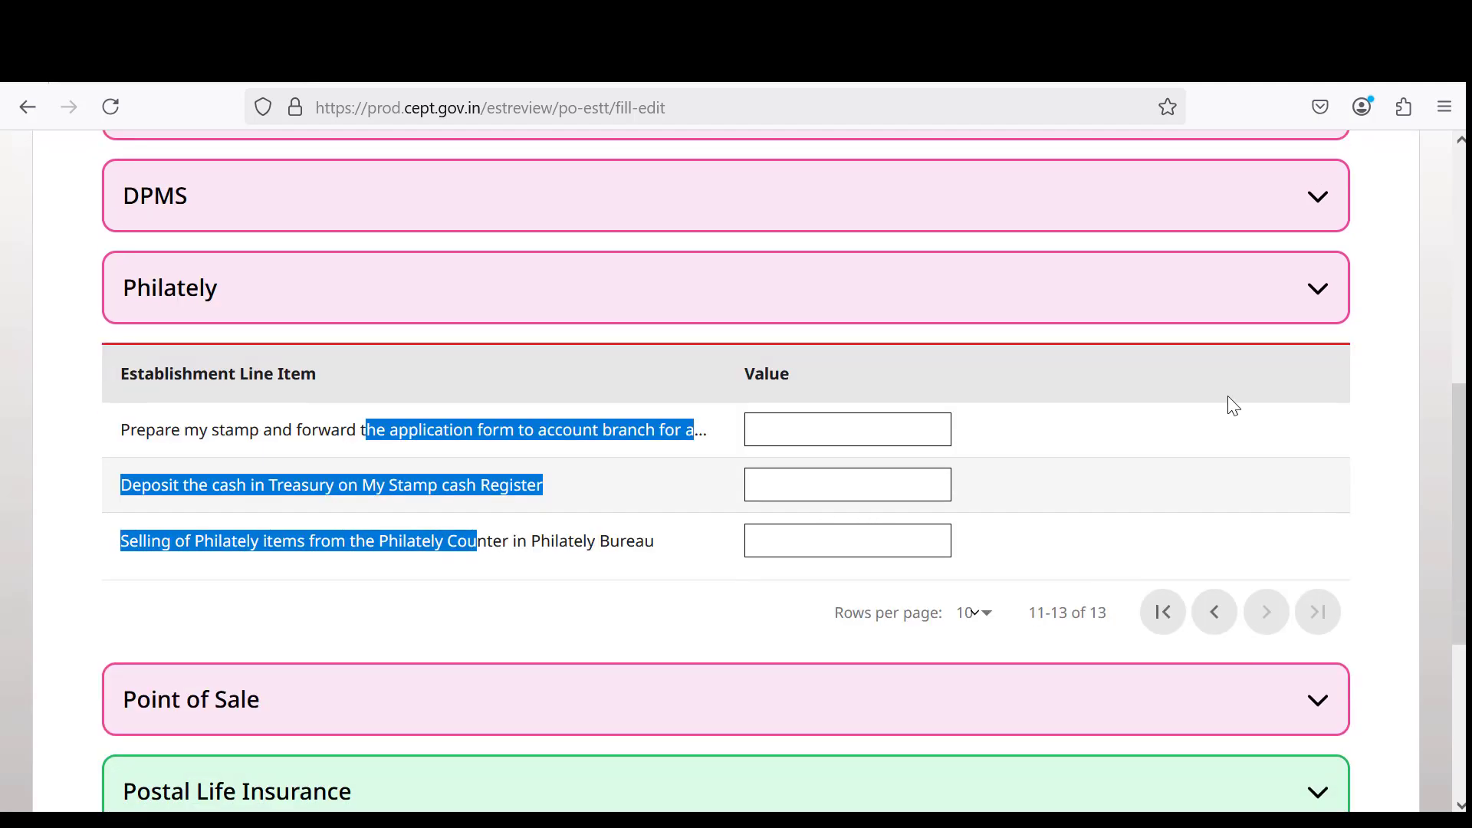
{"action": "left_click", "coordinate": [1327, 296]}
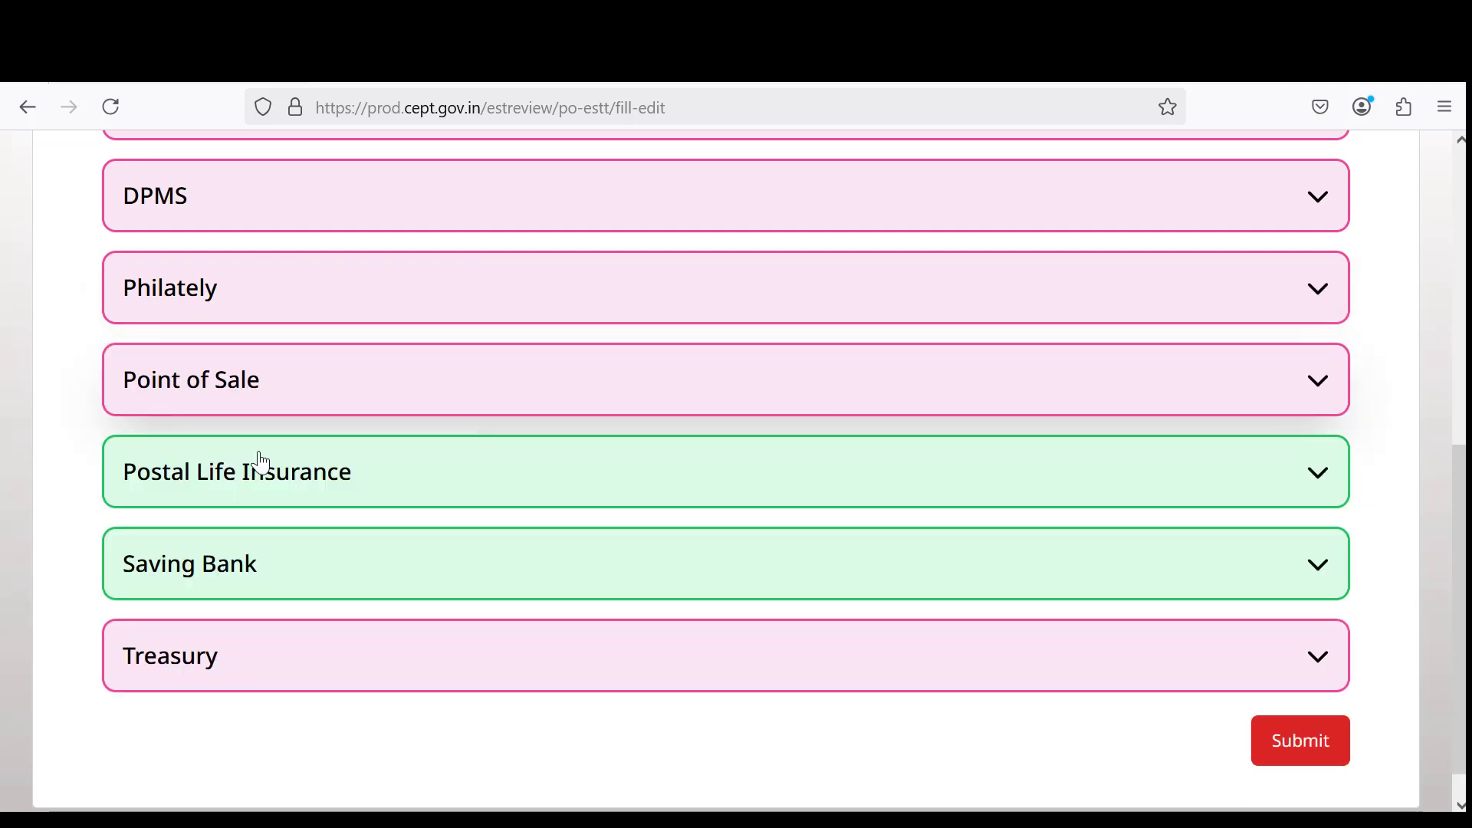
Expand Point of Sale and review Submit Account, Ems Merchandise and Registered International Small Packet items.
{"action": "left_click", "coordinate": [1148, 382]}
{"action": "scroll", "coordinate": [1047, 393], "scroll_direction": "down", "scroll_amount": 6}
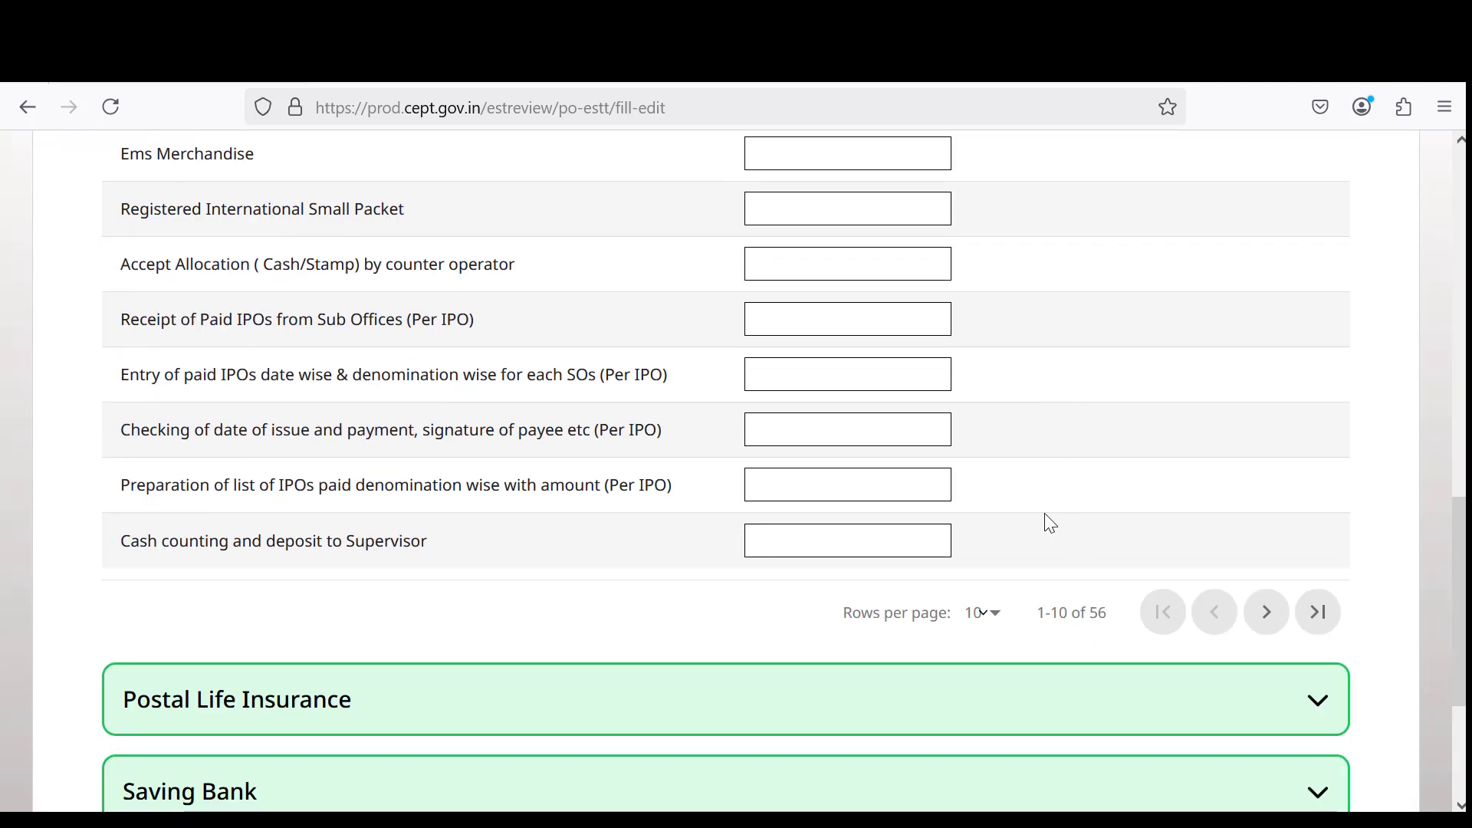
{"action": "scroll", "coordinate": [1041, 510], "scroll_direction": "up", "scroll_amount": 2}
{"action": "scroll", "coordinate": [482, 418], "scroll_direction": "up", "scroll_amount": 2}
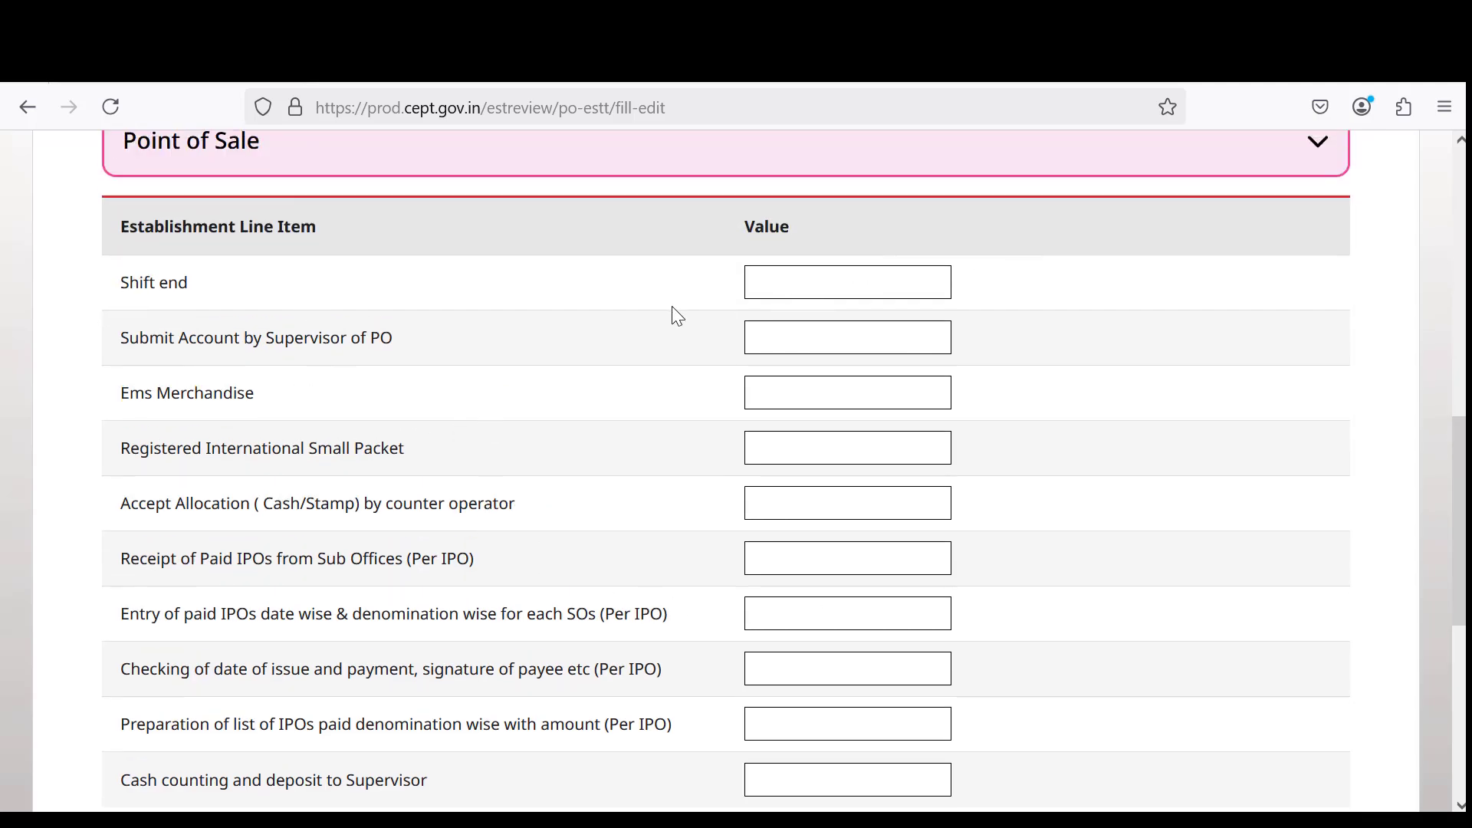
{"action": "left_click_drag", "start_coordinate": [165, 338], "coordinate": [513, 360]}
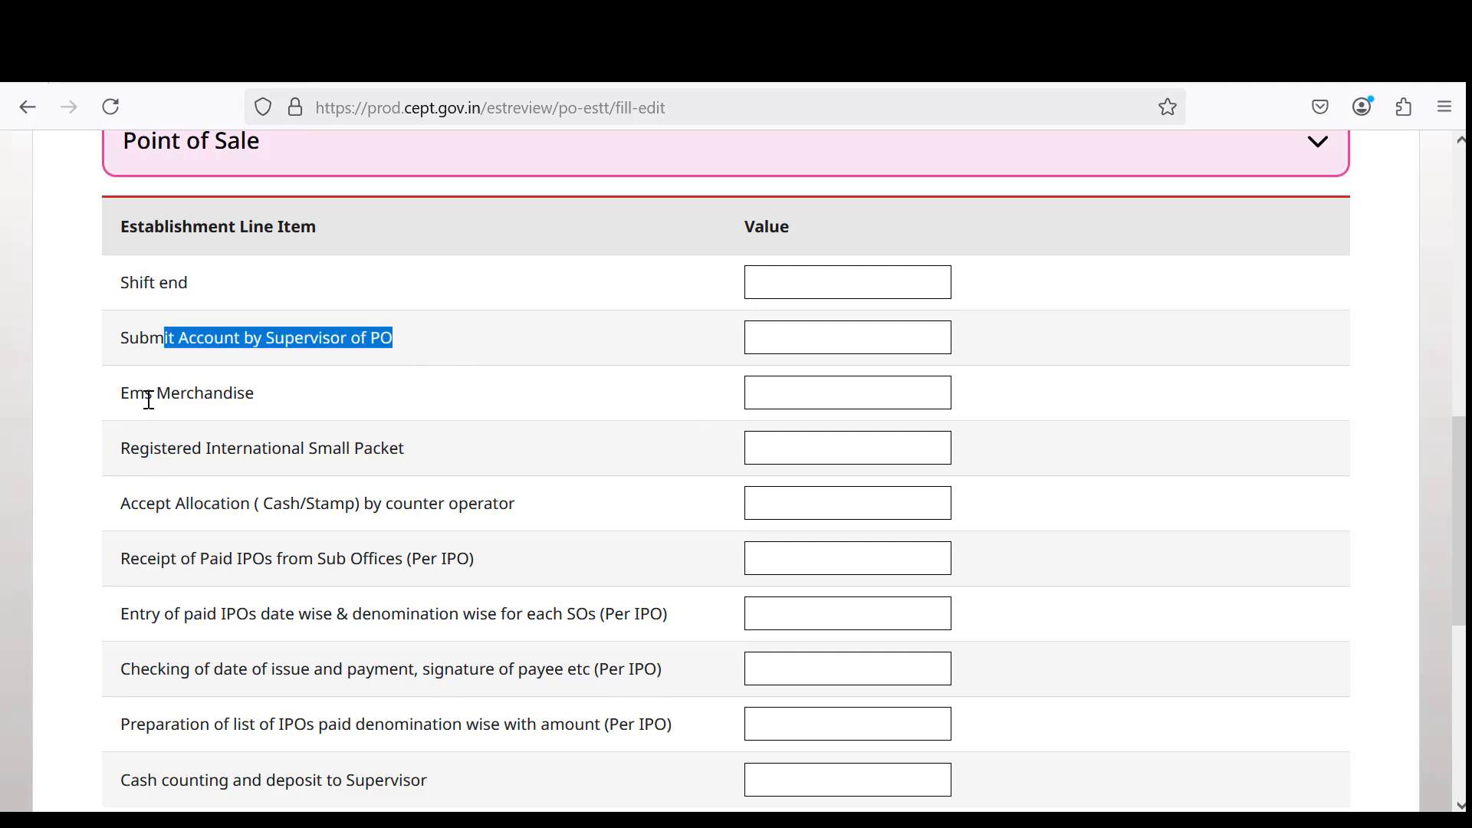
{"action": "left_click_drag", "start_coordinate": [131, 394], "coordinate": [335, 404]}
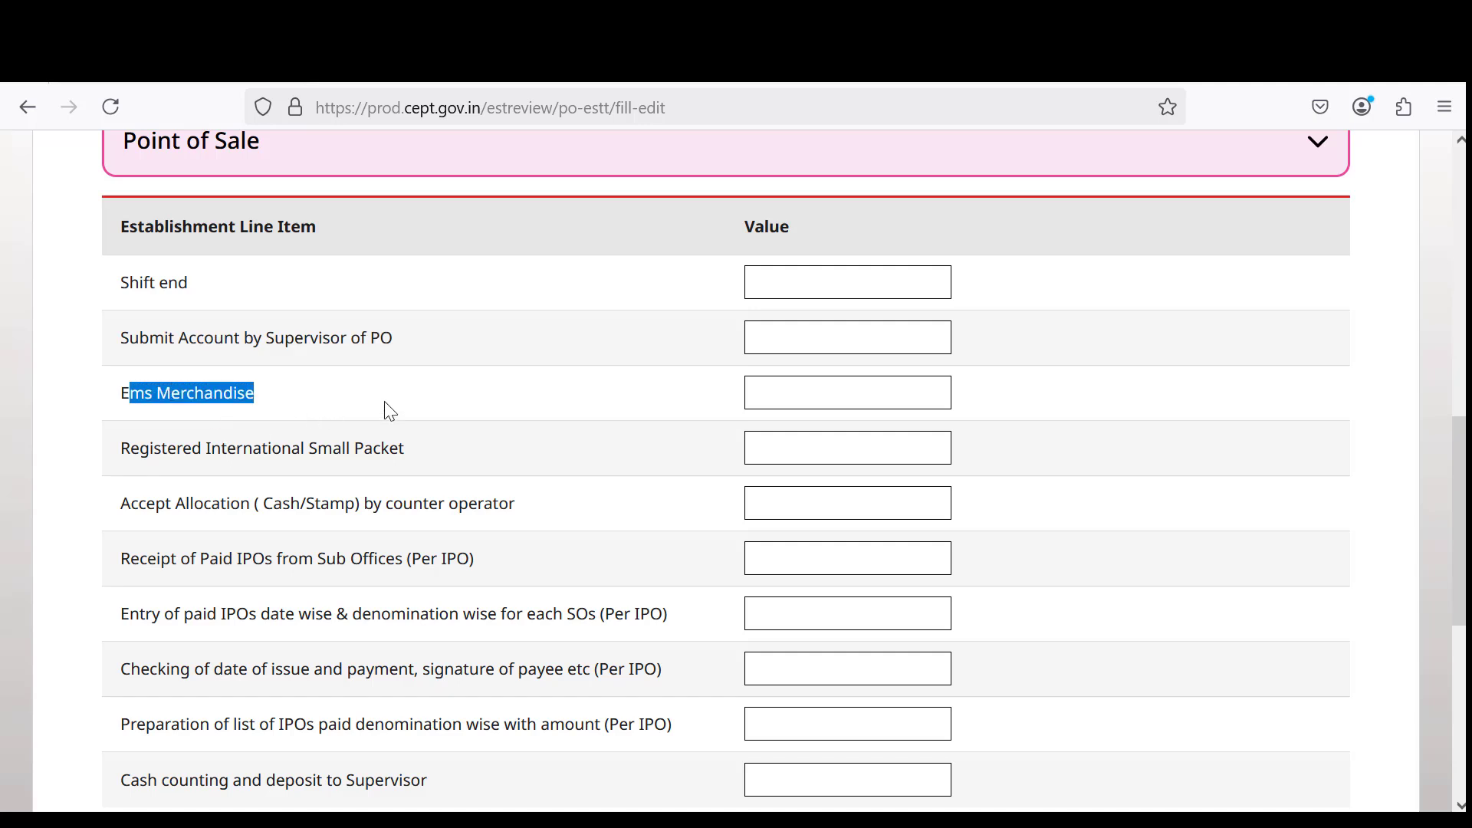
{"action": "left_click_drag", "start_coordinate": [169, 451], "coordinate": [471, 448]}
Review the Accept Allocation, Receipt and Entry of paid IPOs, and Cash counting items.
{"action": "scroll", "coordinate": [347, 486], "scroll_direction": "down", "scroll_amount": 3}
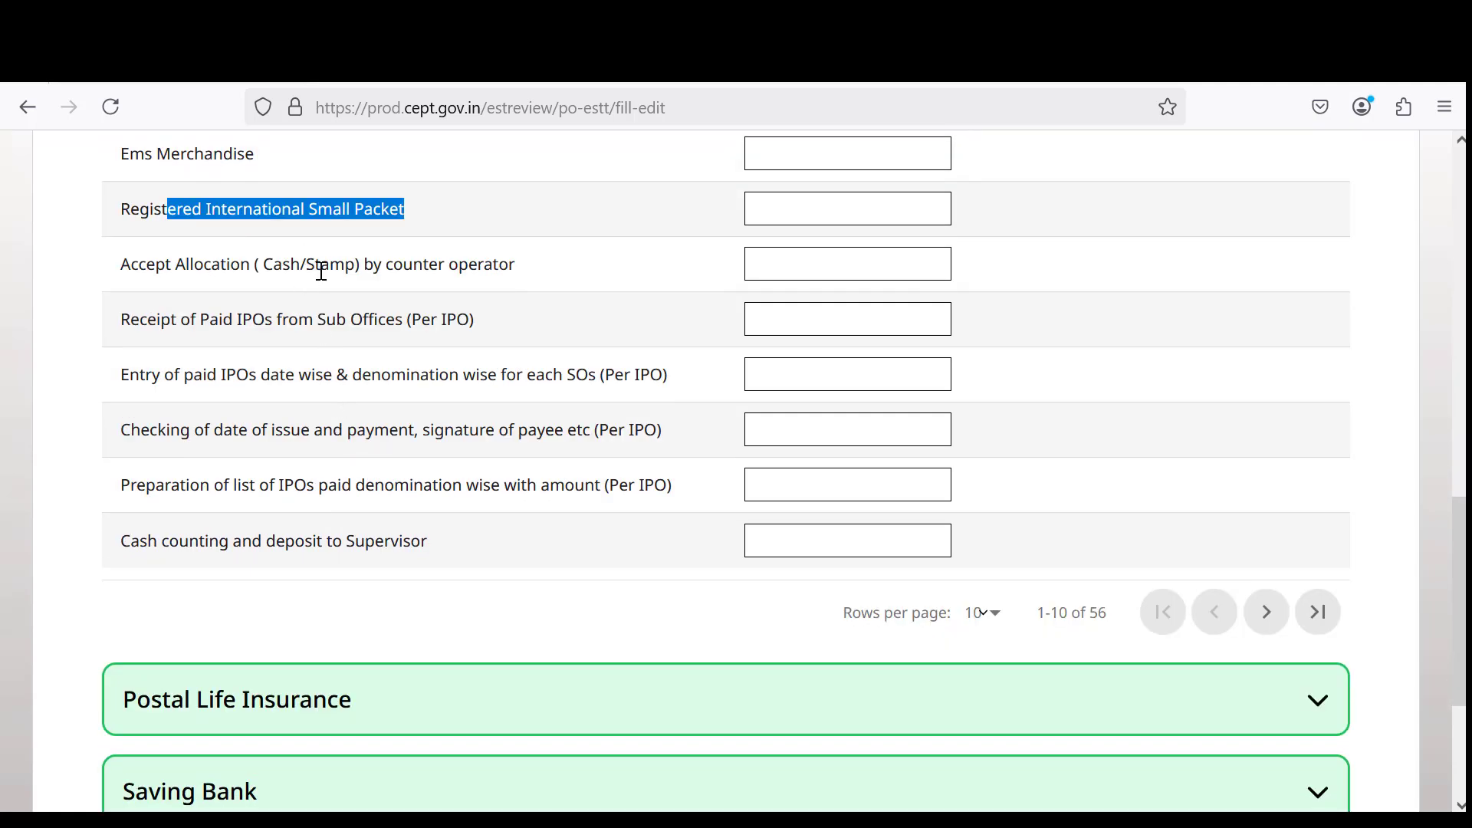
{"action": "left_click_drag", "start_coordinate": [204, 264], "coordinate": [537, 275]}
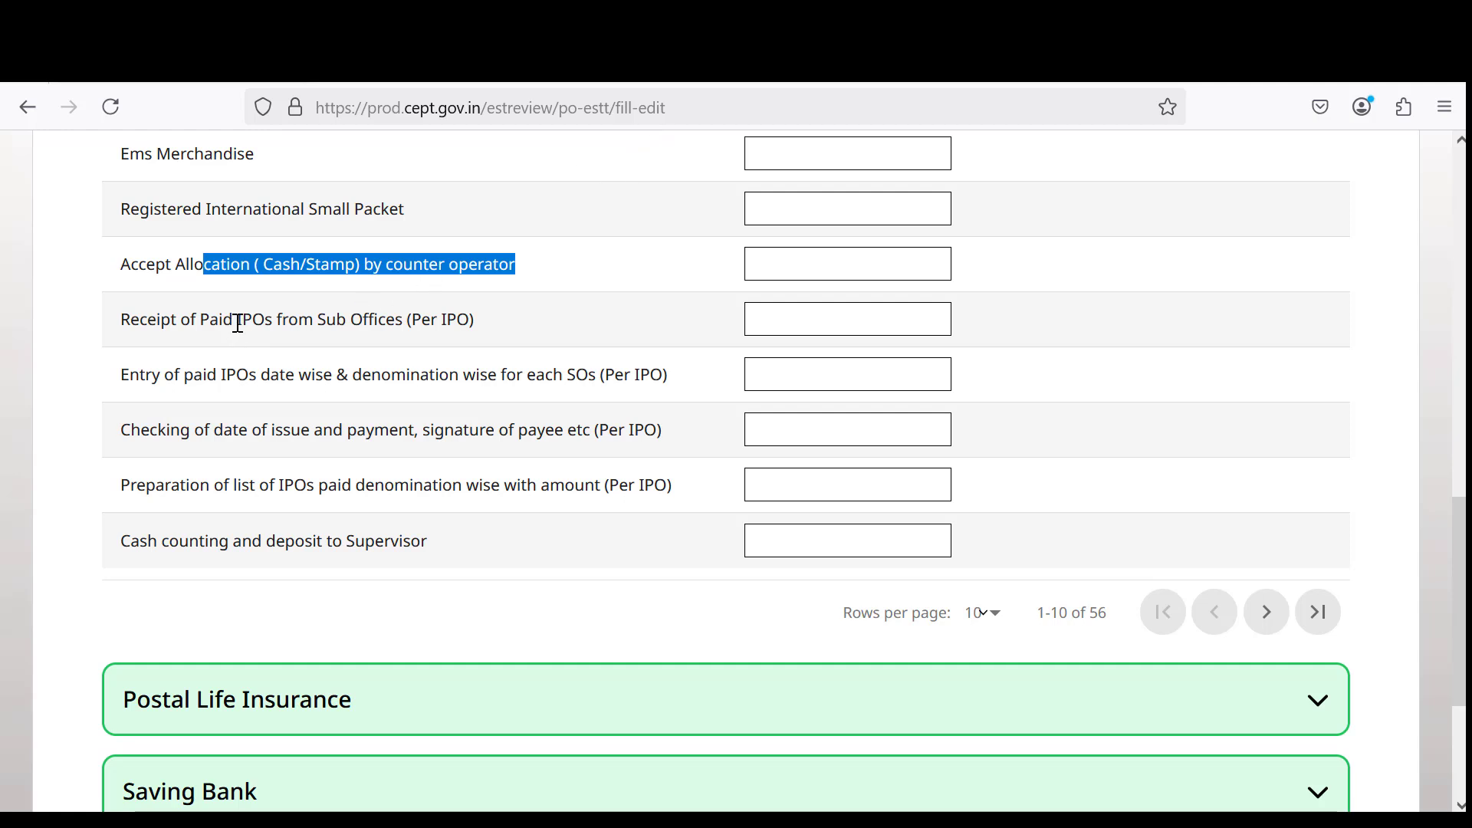
{"action": "left_click_drag", "start_coordinate": [238, 319], "coordinate": [526, 345]}
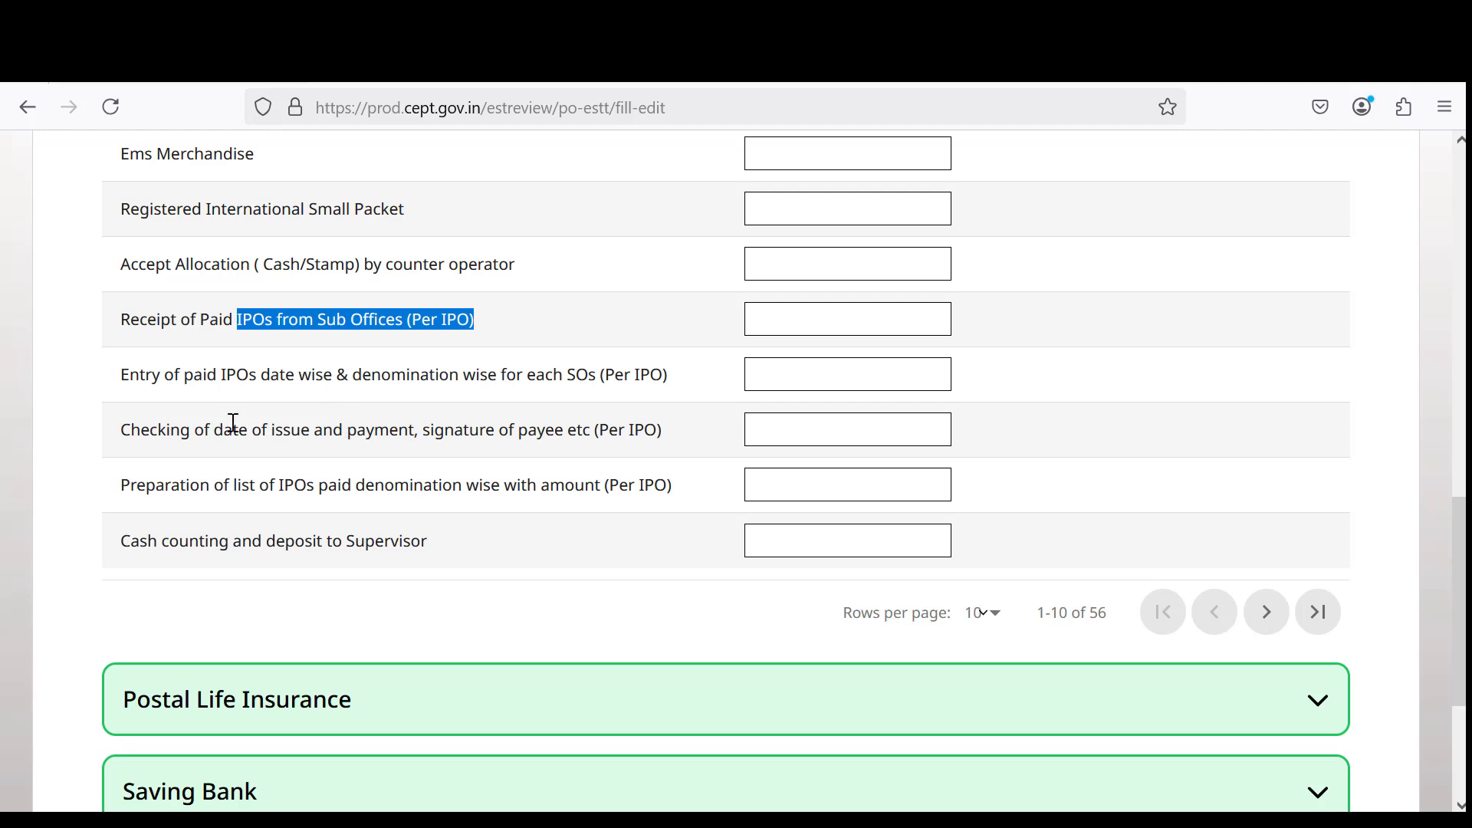
{"action": "left_click_drag", "start_coordinate": [207, 375], "coordinate": [609, 378]}
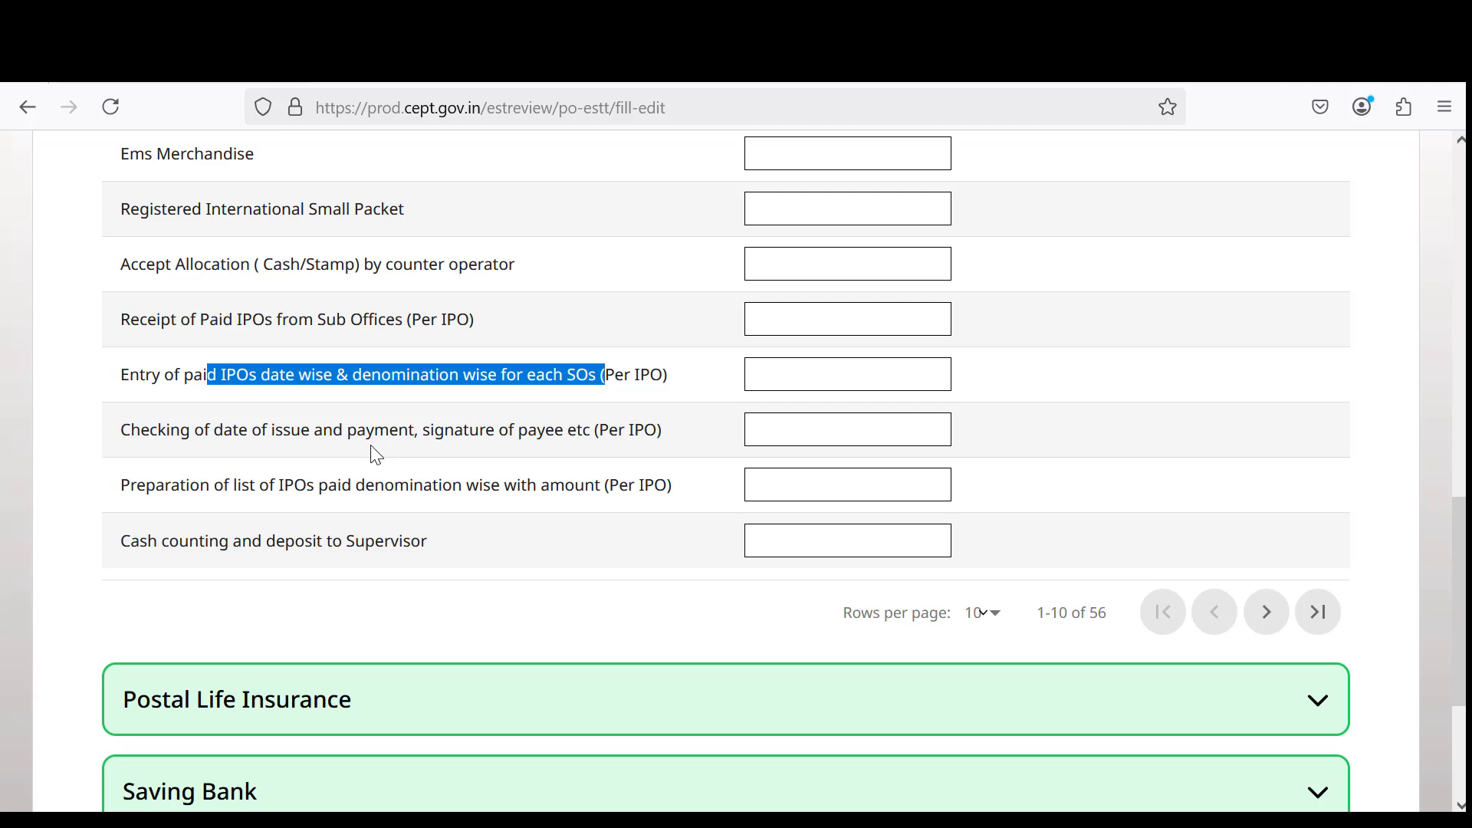
{"action": "scroll", "coordinate": [363, 483], "scroll_direction": "down", "scroll_amount": 3}
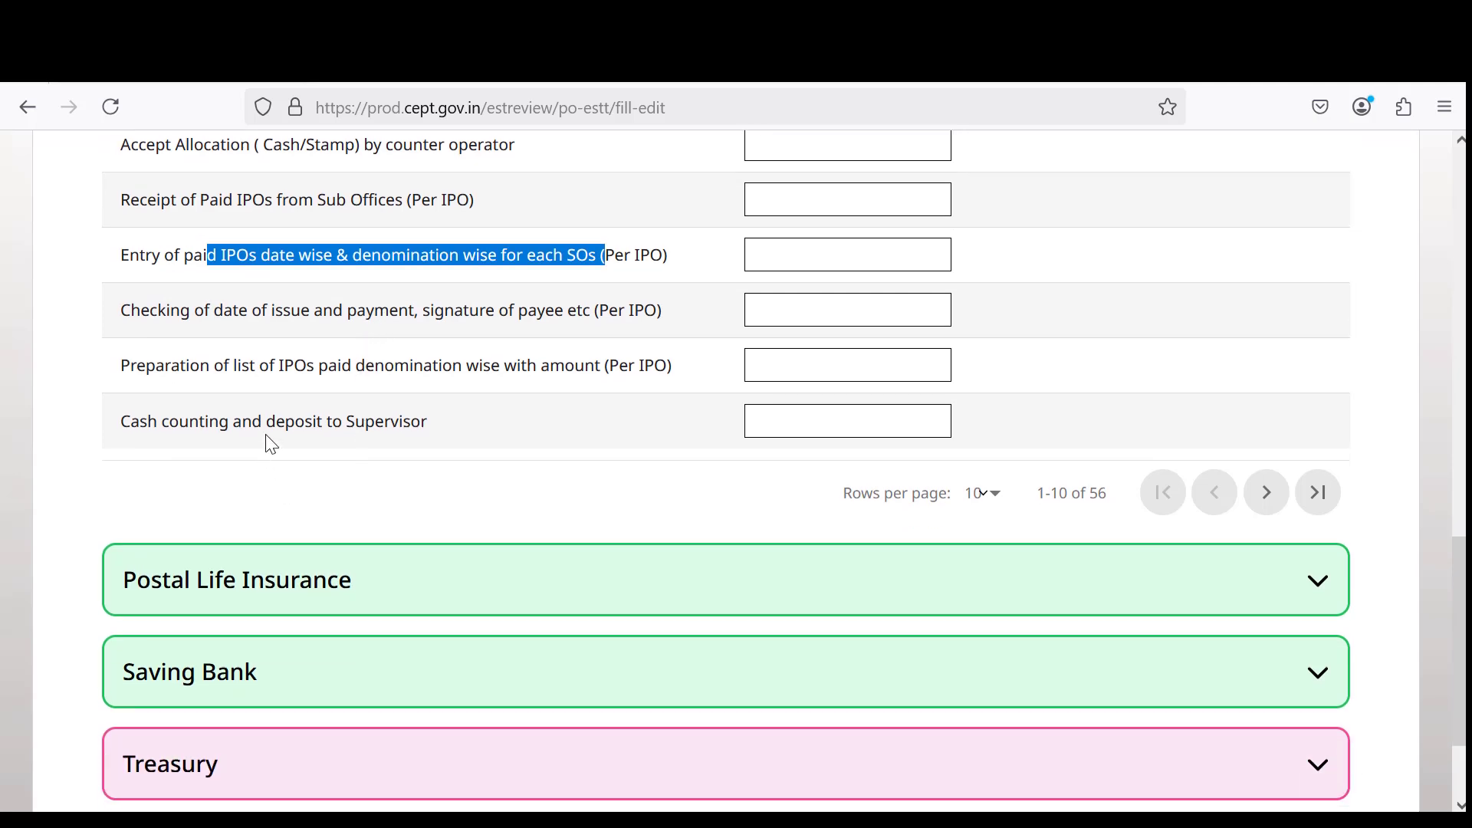
{"action": "left_click_drag", "start_coordinate": [209, 422], "coordinate": [434, 426]}
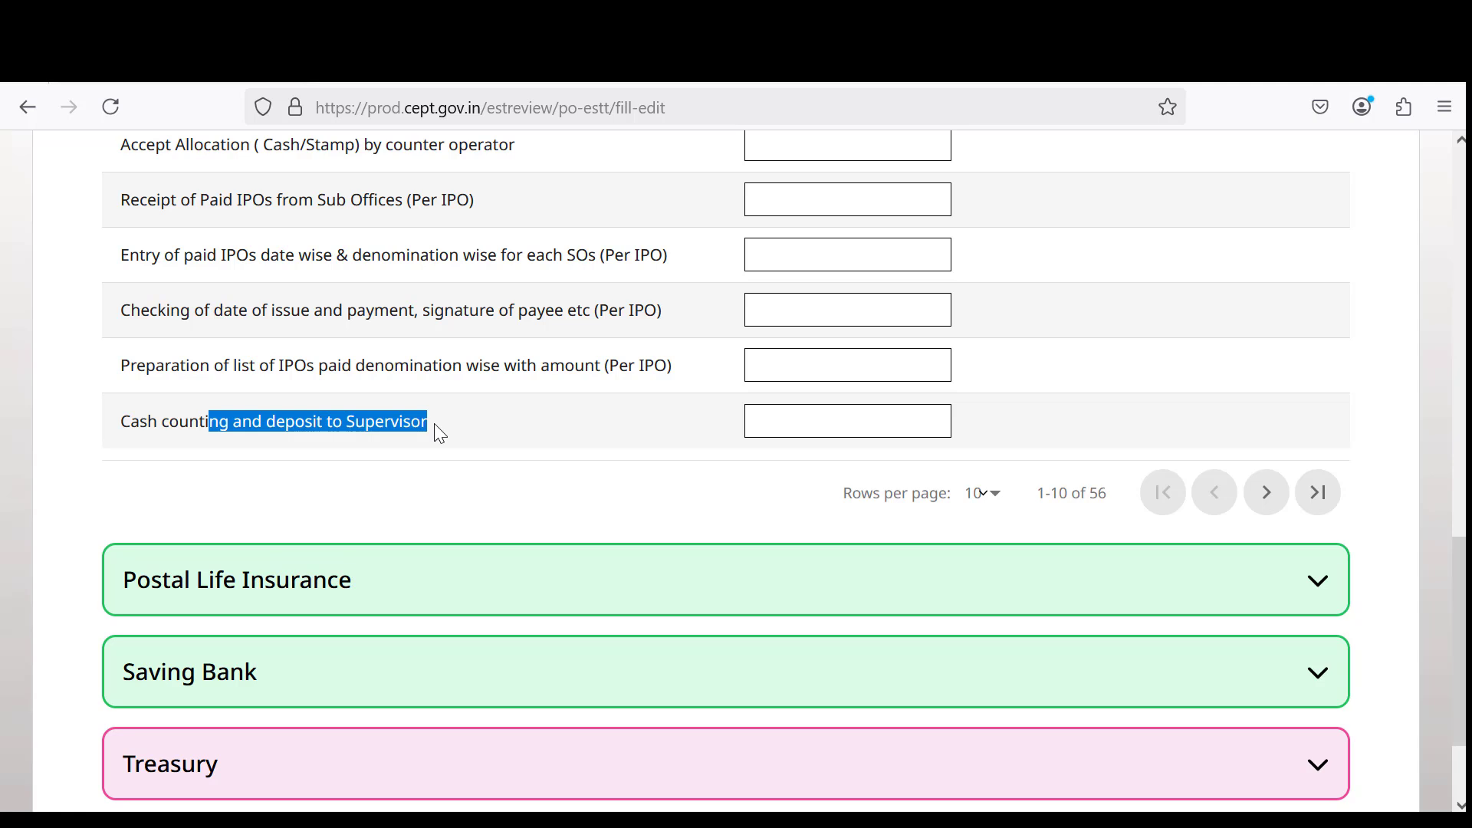
Show Point of Sale rows 11–20, check Speedpost's 98, and review shift begin, insured letter and VP/VPP items.
{"action": "left_click", "coordinate": [1270, 497]}
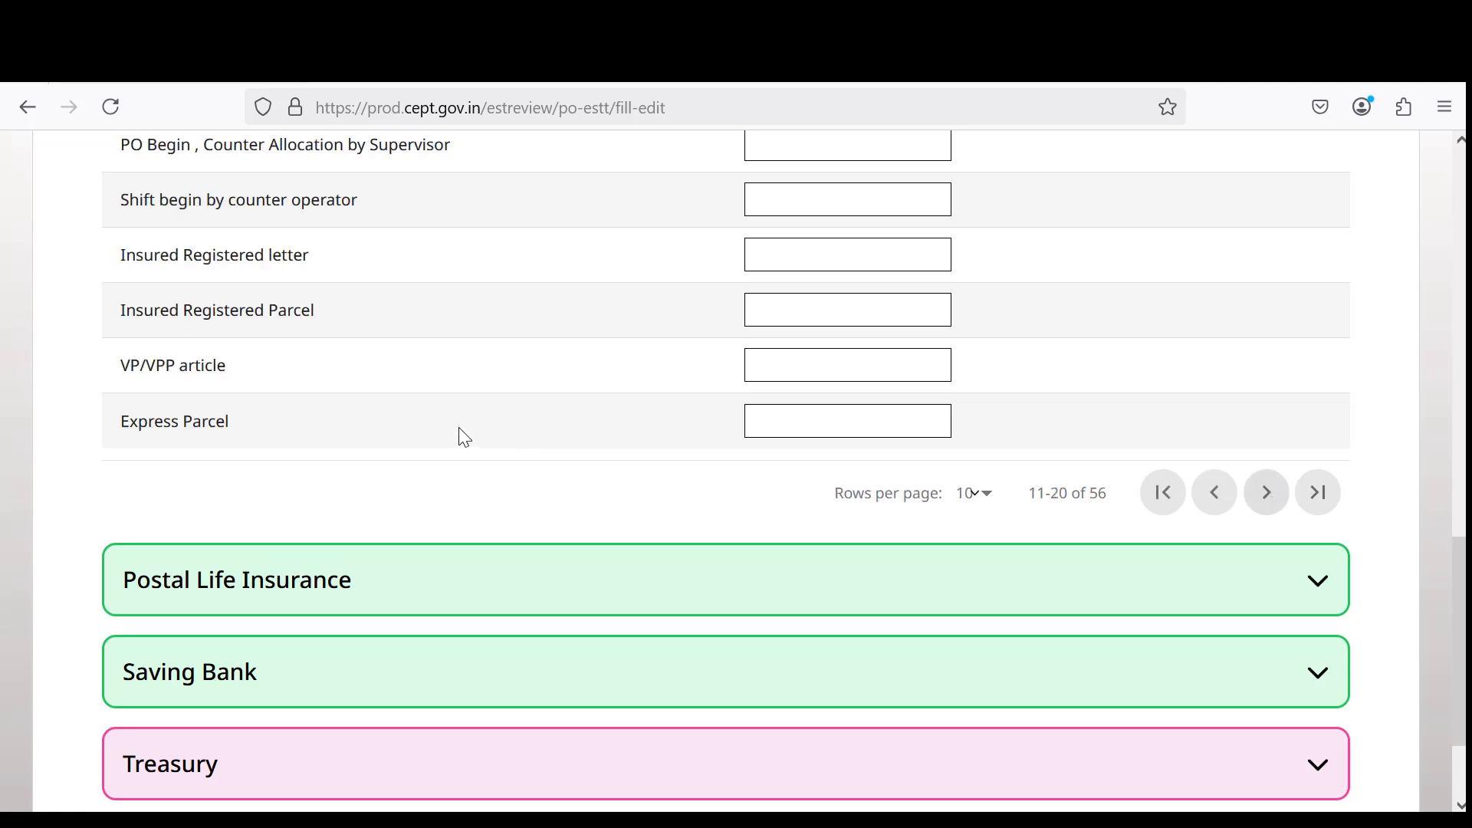
{"action": "scroll", "coordinate": [462, 436], "scroll_direction": "up", "scroll_amount": 6}
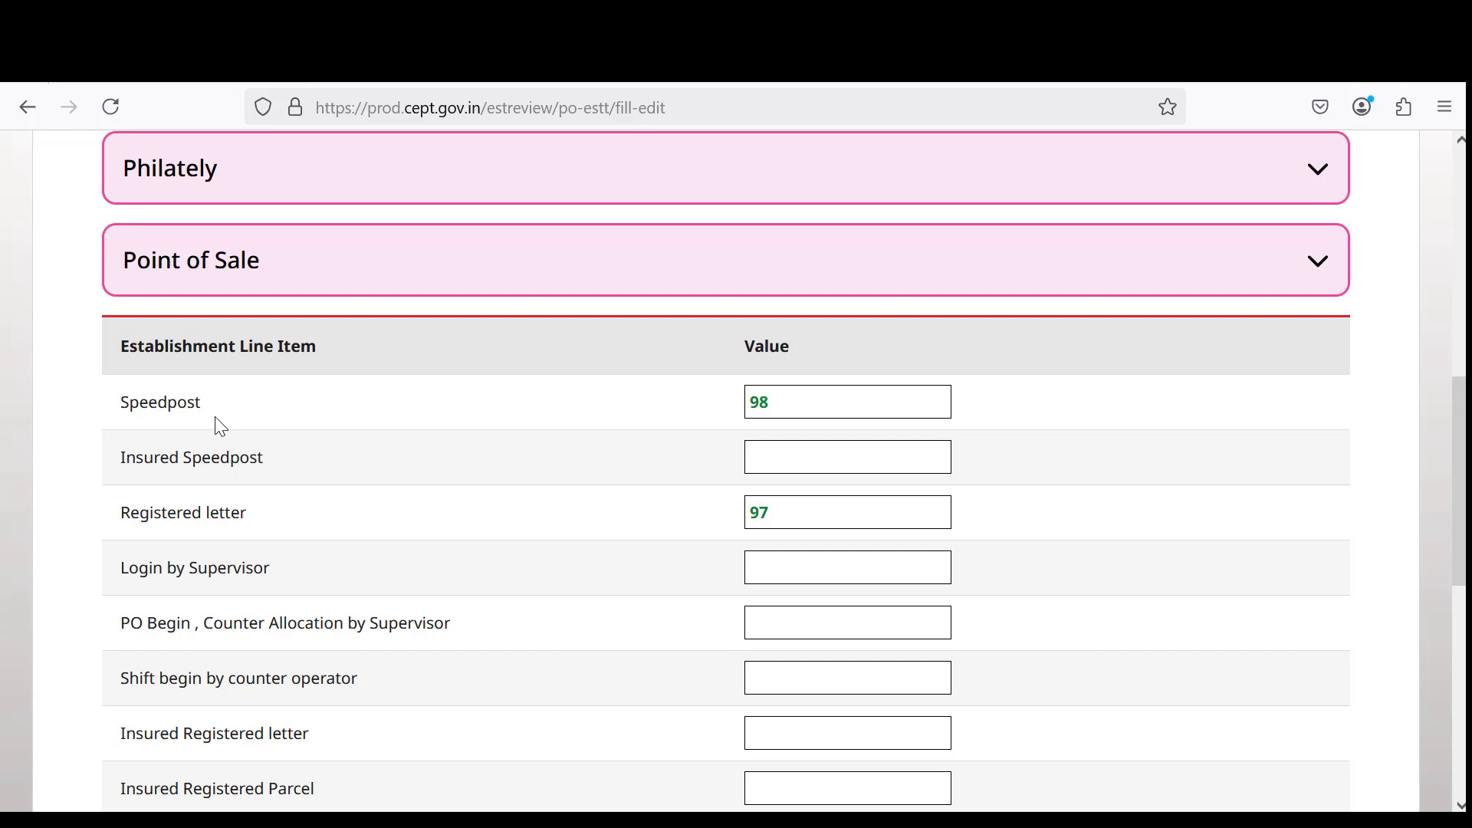
{"action": "left_click", "coordinate": [821, 402]}
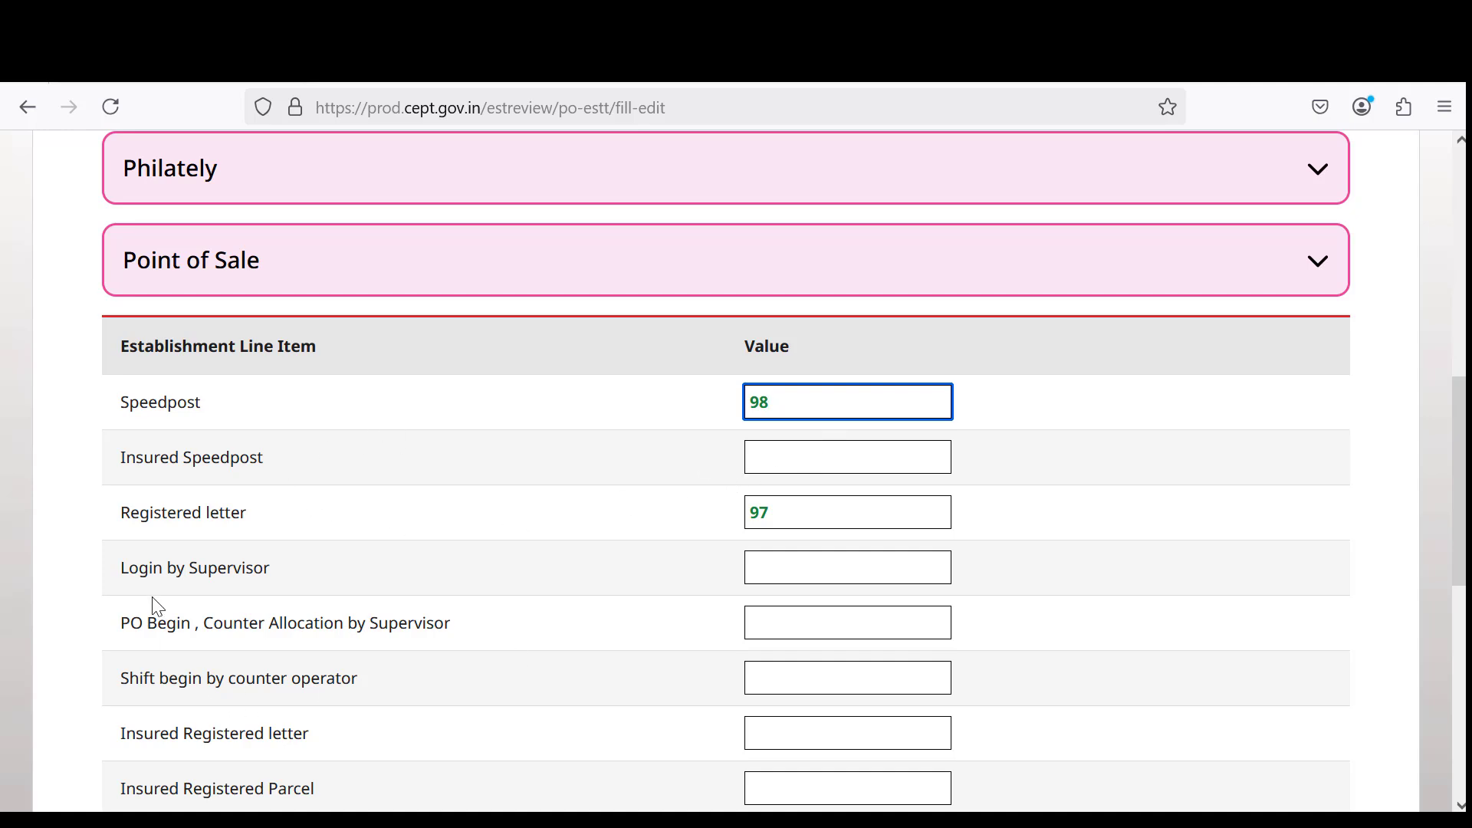
{"action": "left_click_drag", "start_coordinate": [131, 625], "coordinate": [311, 646]}
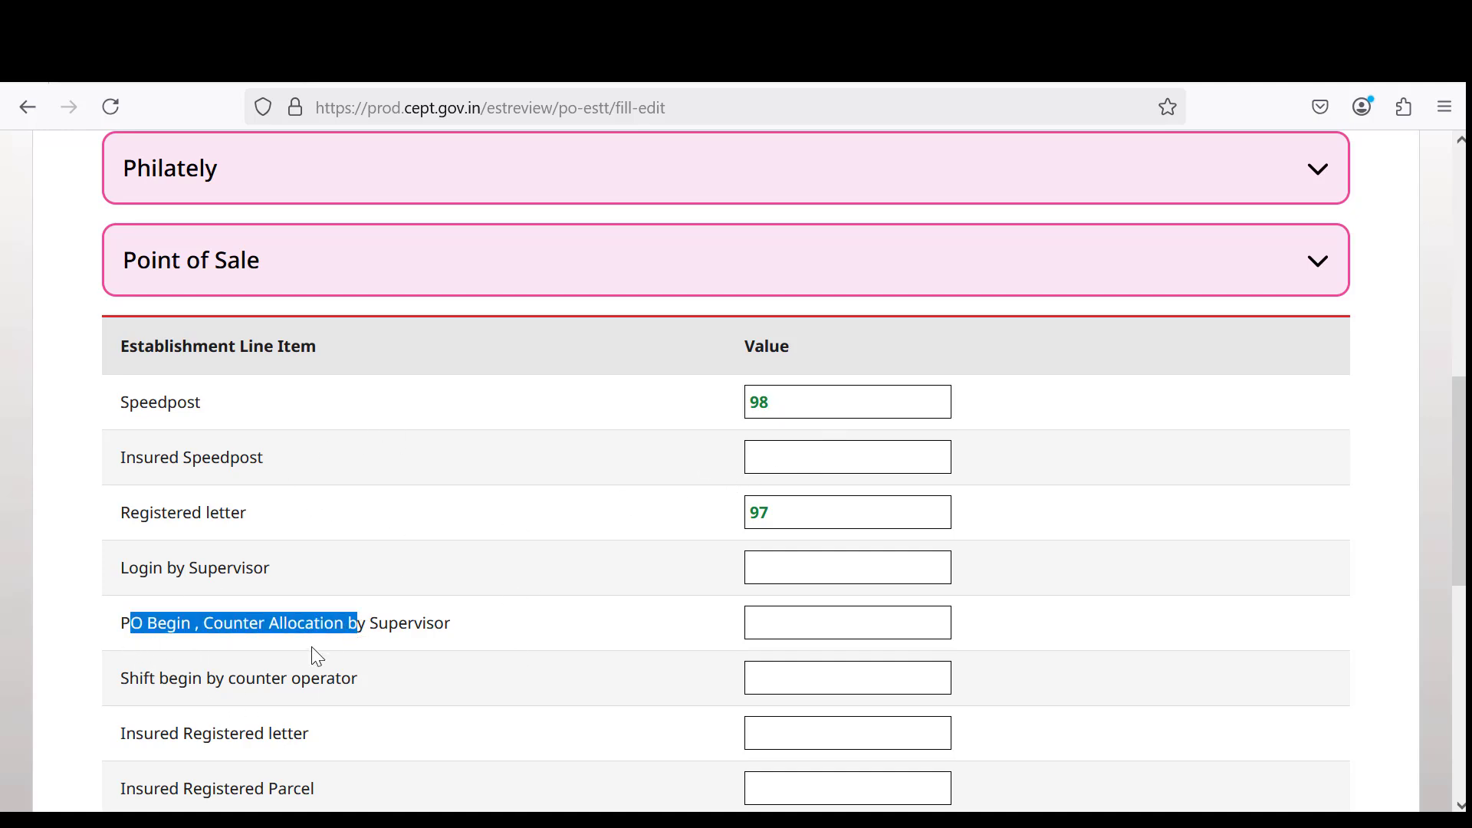
{"action": "scroll", "coordinate": [240, 585], "scroll_direction": "down", "scroll_amount": 3}
{"action": "left_click_drag", "start_coordinate": [158, 435], "coordinate": [338, 437]}
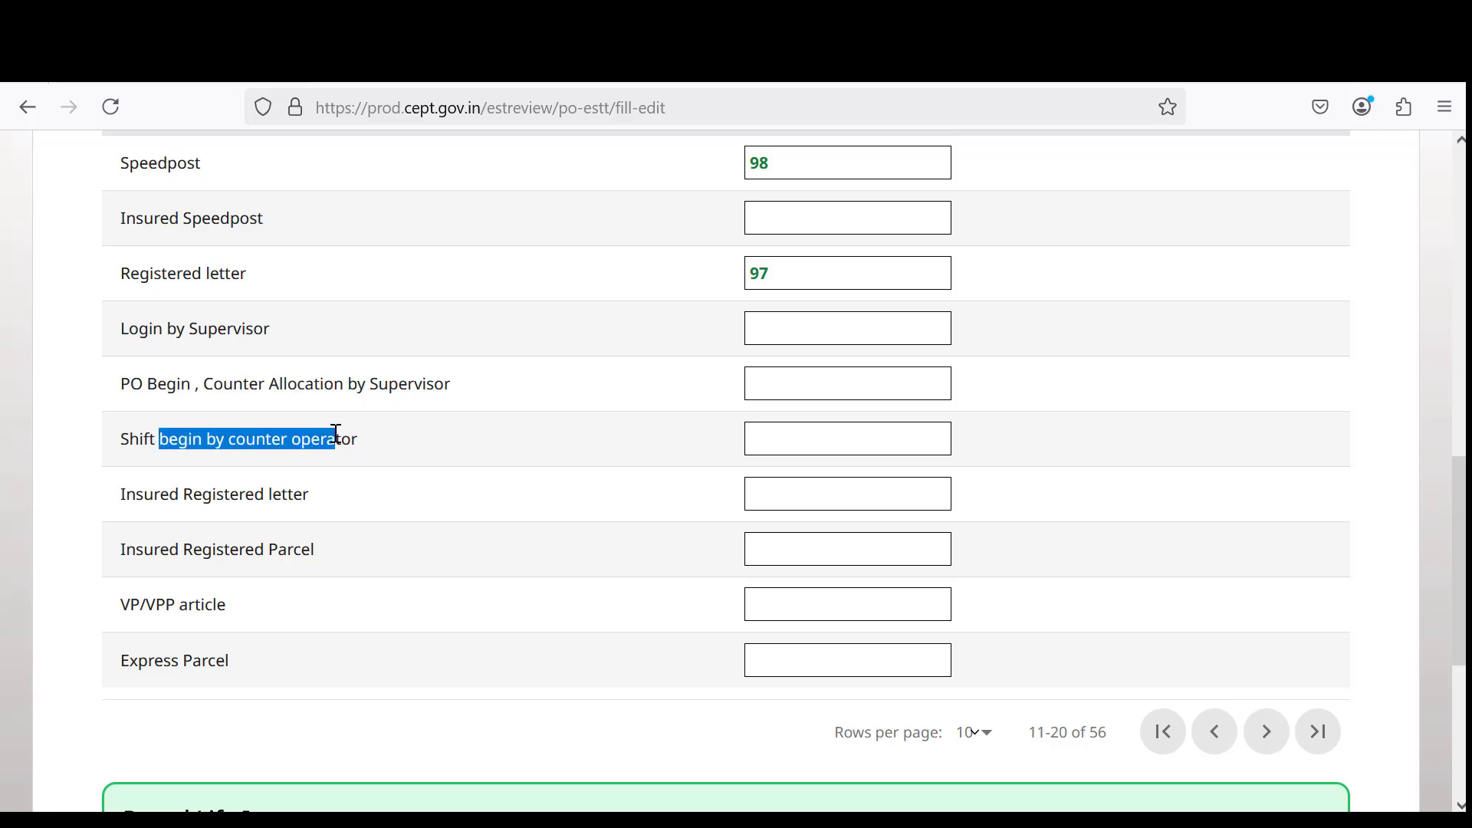
{"action": "left_click_drag", "start_coordinate": [111, 518], "coordinate": [272, 516]}
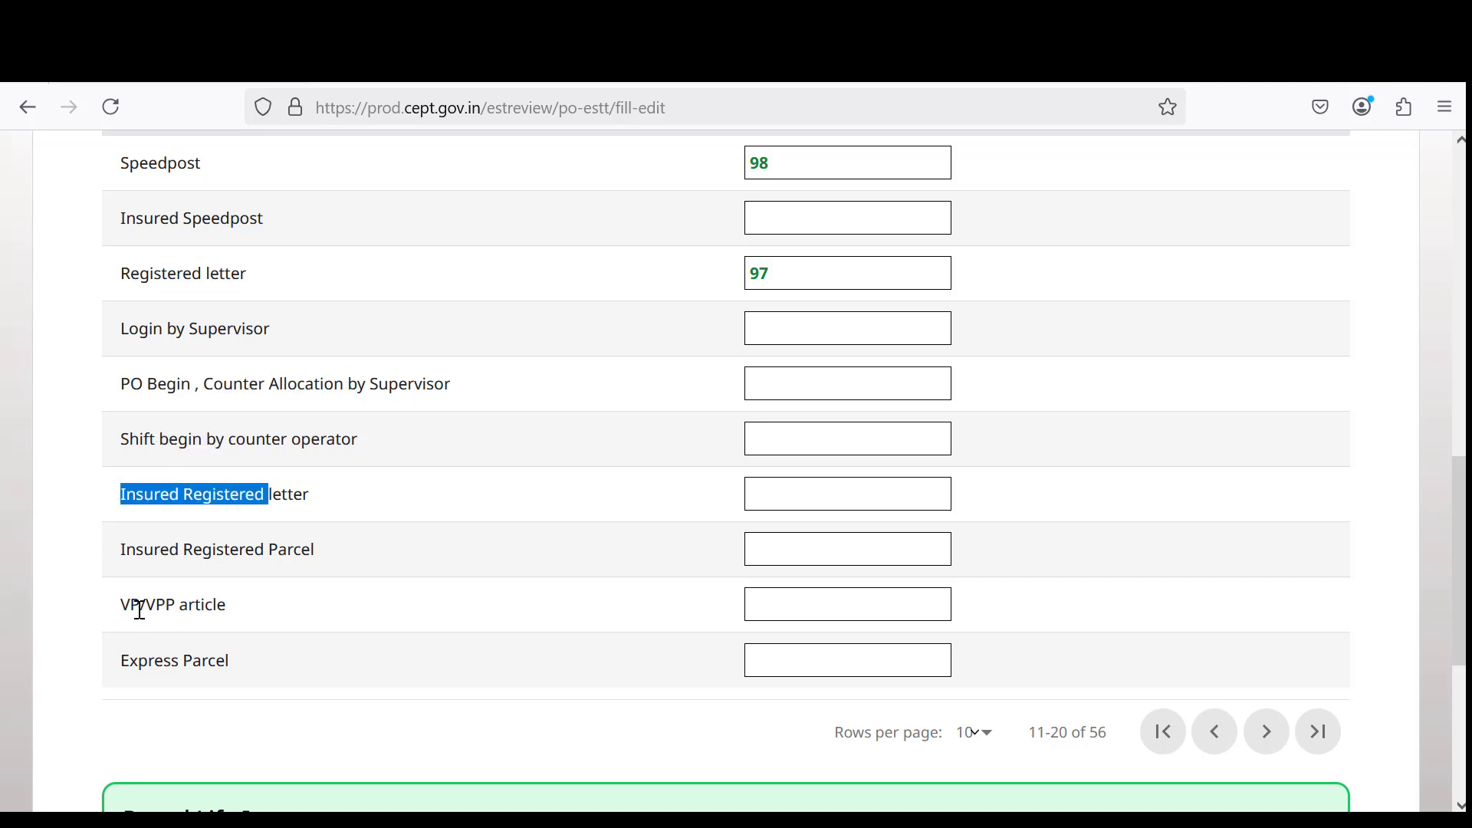
{"action": "left_click_drag", "start_coordinate": [140, 606], "coordinate": [212, 609]}
{"action": "left_click_drag", "start_coordinate": [161, 671], "coordinate": [315, 680]}
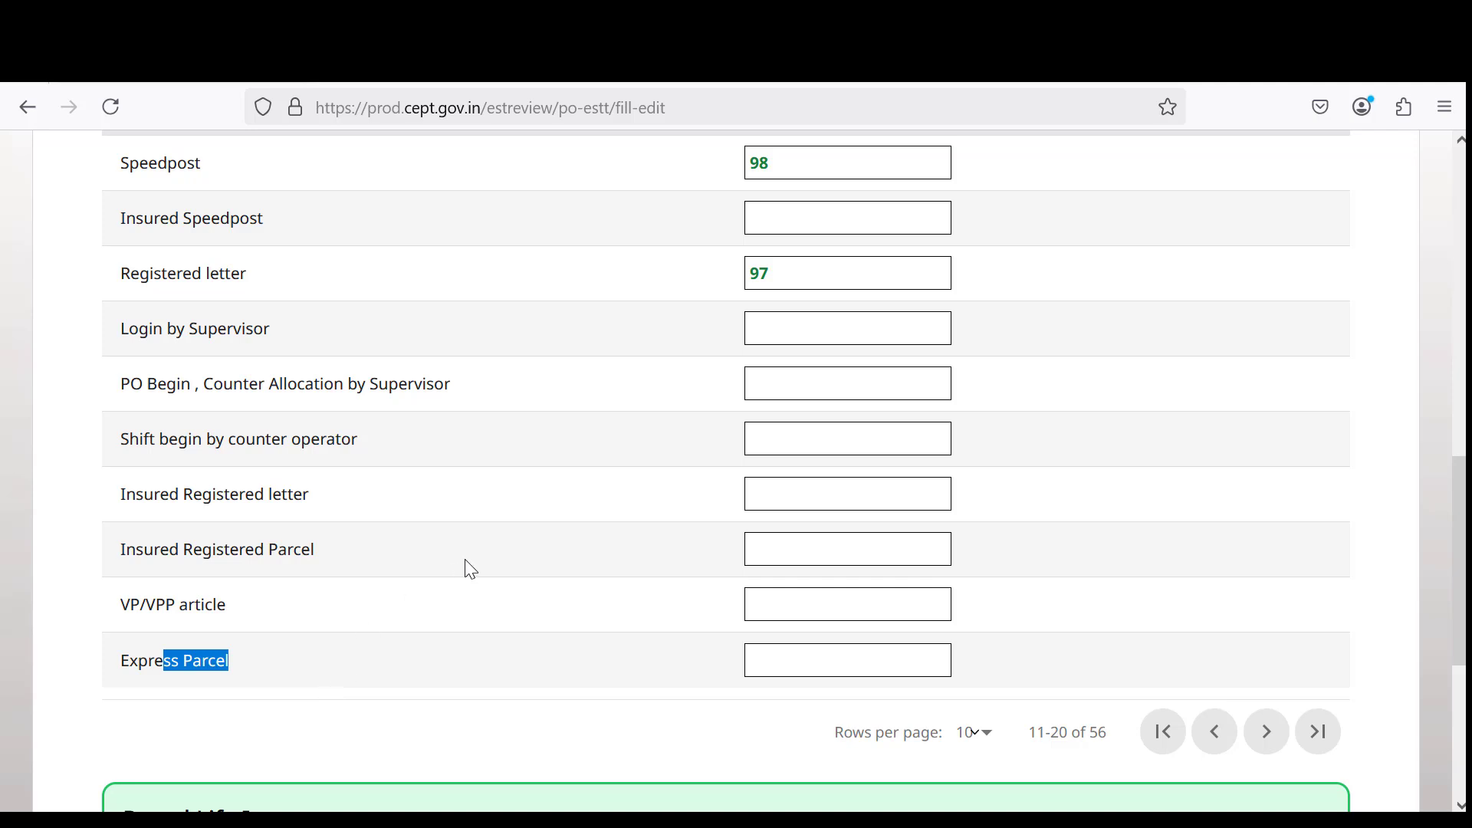
Move on to Point of Sale rows 21–30, where Registered Parcel holds 2.
{"action": "scroll", "coordinate": [669, 503], "scroll_direction": "down", "scroll_amount": 3}
{"action": "scroll", "coordinate": [875, 439], "scroll_direction": "up", "scroll_amount": 1}
{"action": "scroll", "coordinate": [875, 440], "scroll_direction": "up", "scroll_amount": 6}
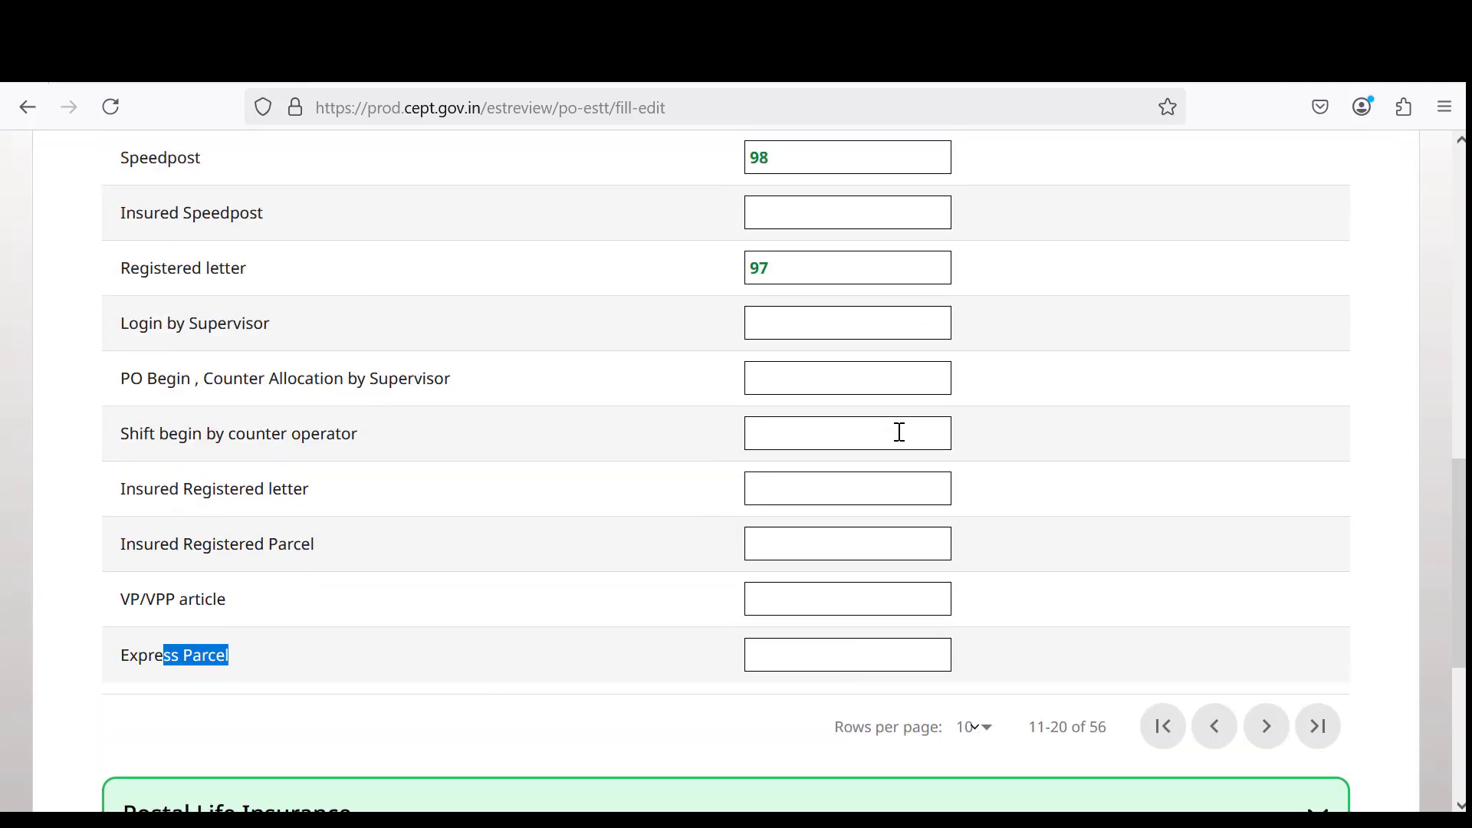
{"action": "scroll", "coordinate": [1071, 464], "scroll_direction": "down", "scroll_amount": 5}
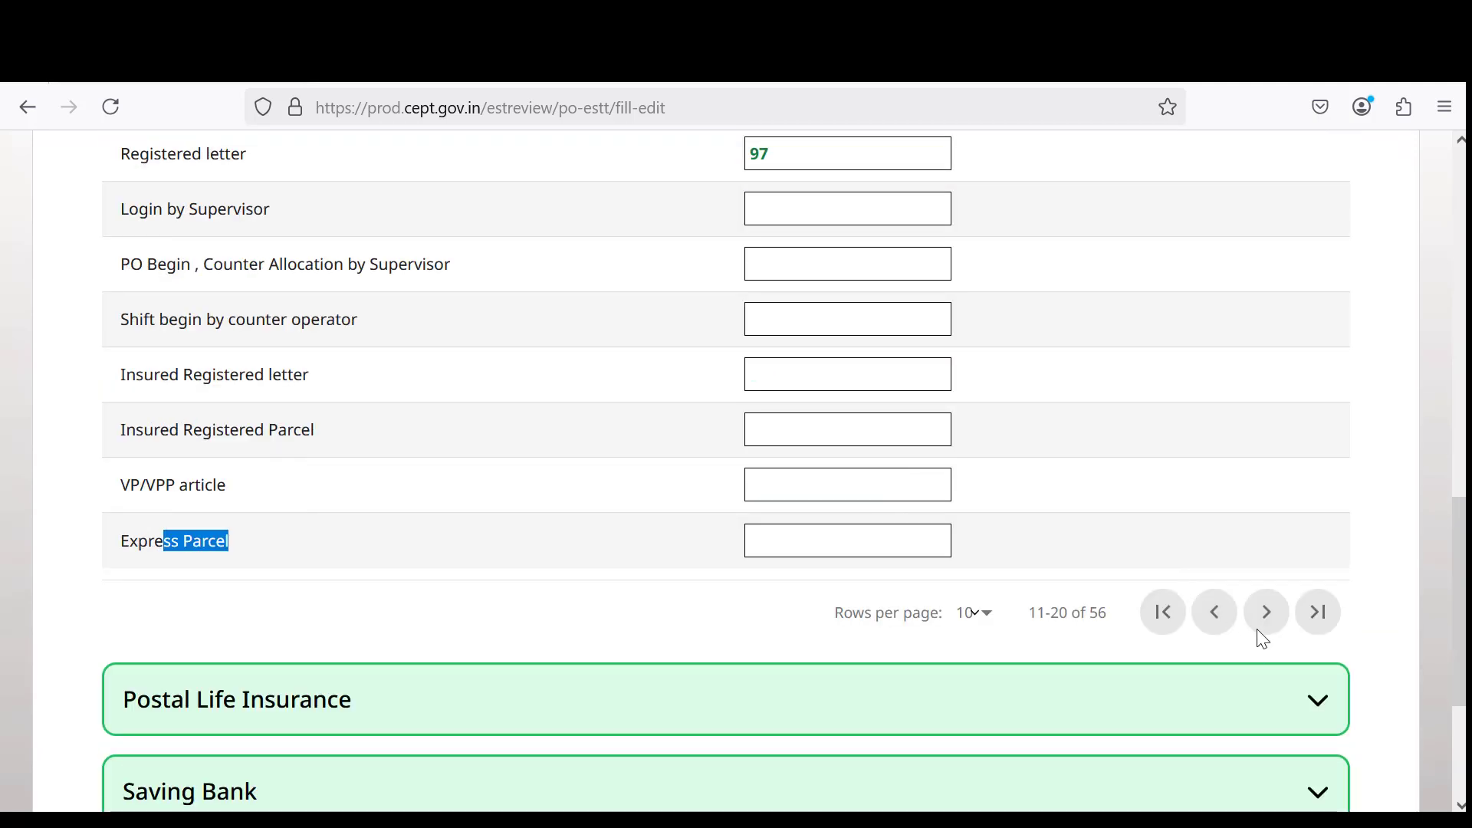
{"action": "left_click", "coordinate": [1279, 618]}
{"action": "scroll", "coordinate": [444, 332], "scroll_direction": "up", "scroll_amount": 3}
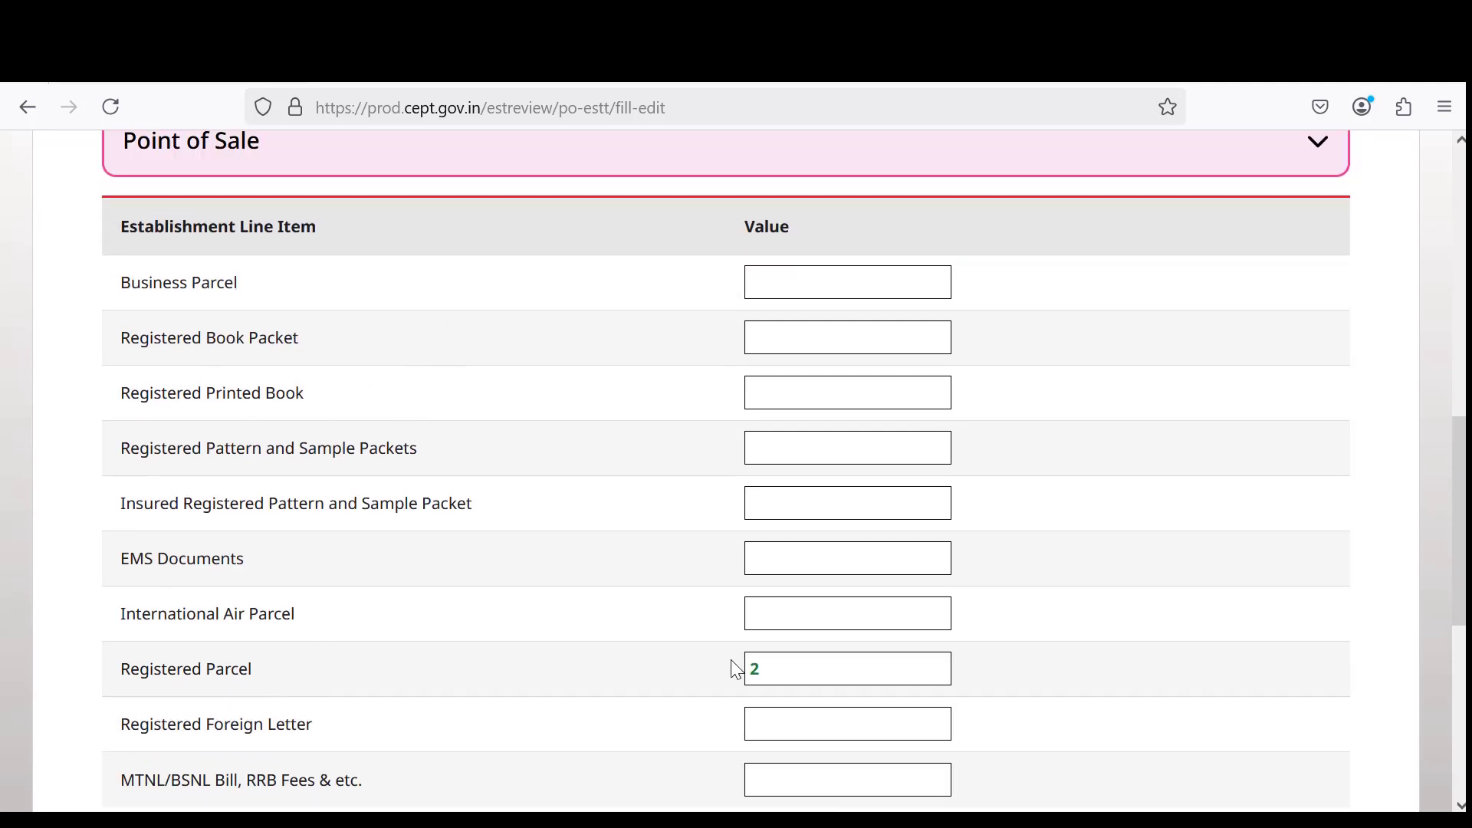
Confirm Registered Parcel's value of 2 and review Business Parcel through Insured Registered Pattern and Sample Packet.
{"action": "left_click", "coordinate": [808, 673]}
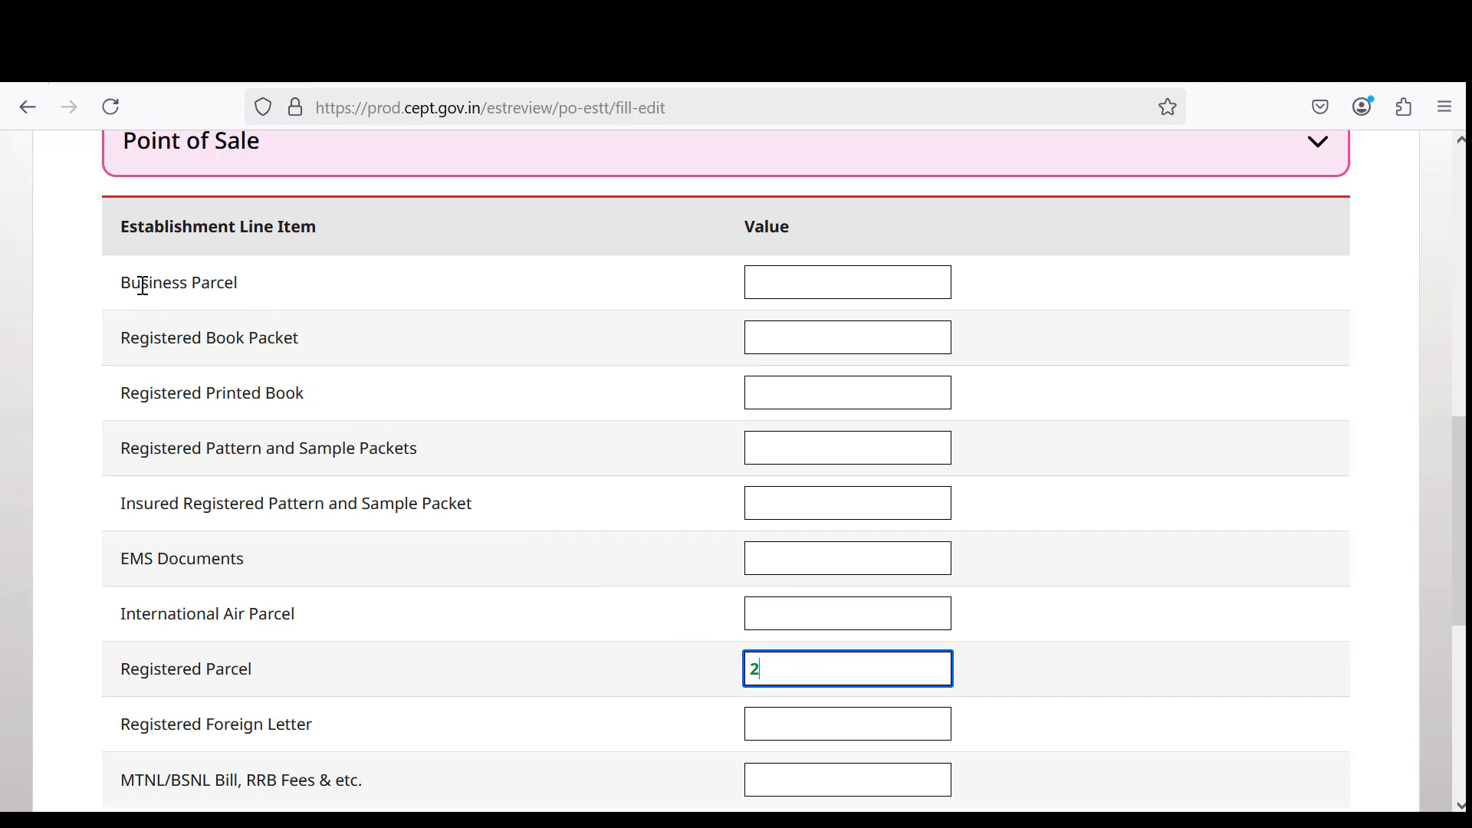
{"action": "left_click_drag", "start_coordinate": [143, 289], "coordinate": [238, 291]}
{"action": "left_click_drag", "start_coordinate": [141, 335], "coordinate": [306, 347]}
{"action": "left_click_drag", "start_coordinate": [168, 393], "coordinate": [265, 404]}
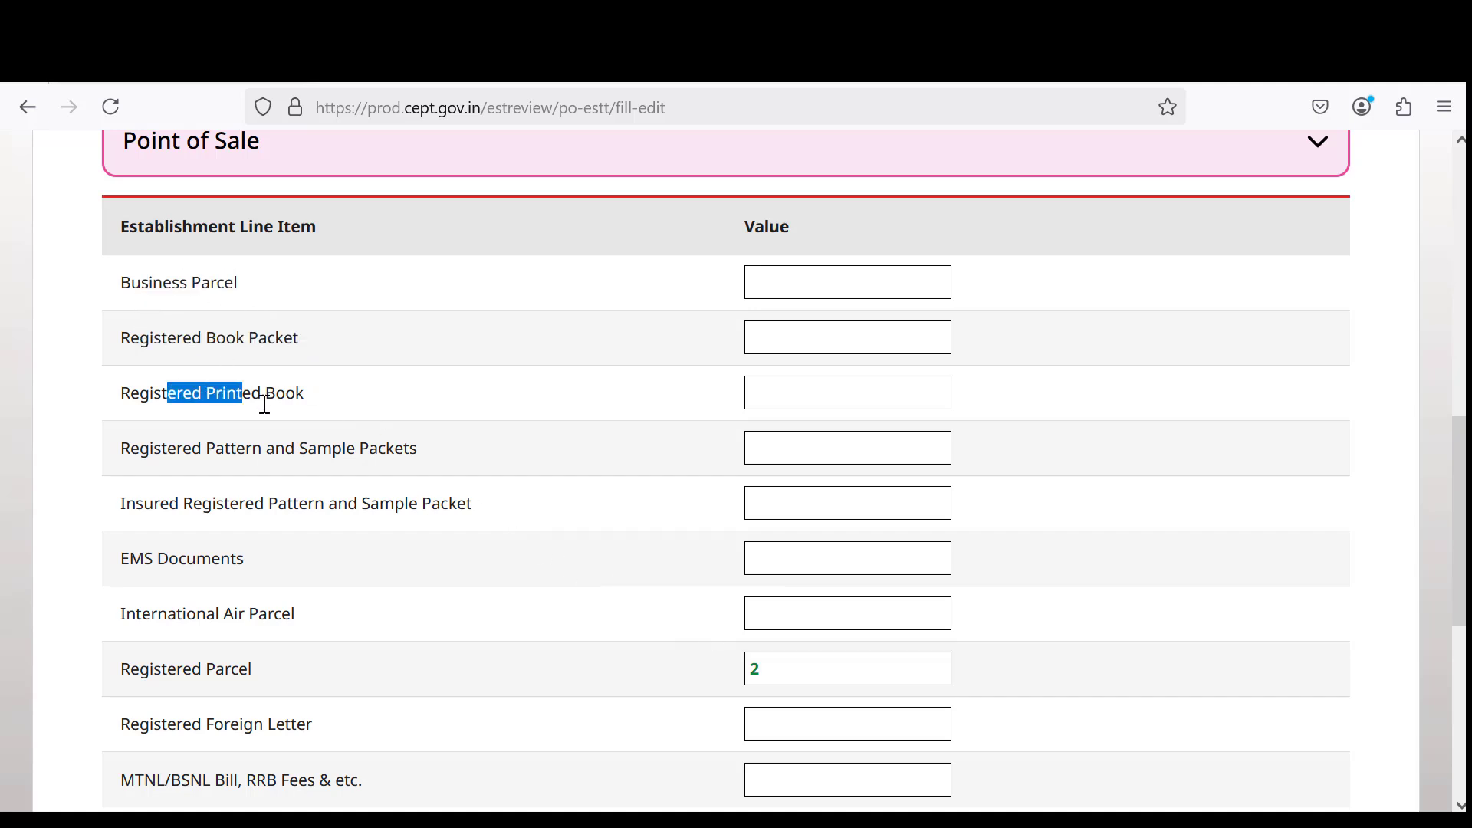
{"action": "left_click_drag", "start_coordinate": [210, 450], "coordinate": [377, 466]}
{"action": "left_click_drag", "start_coordinate": [246, 504], "coordinate": [432, 509]}
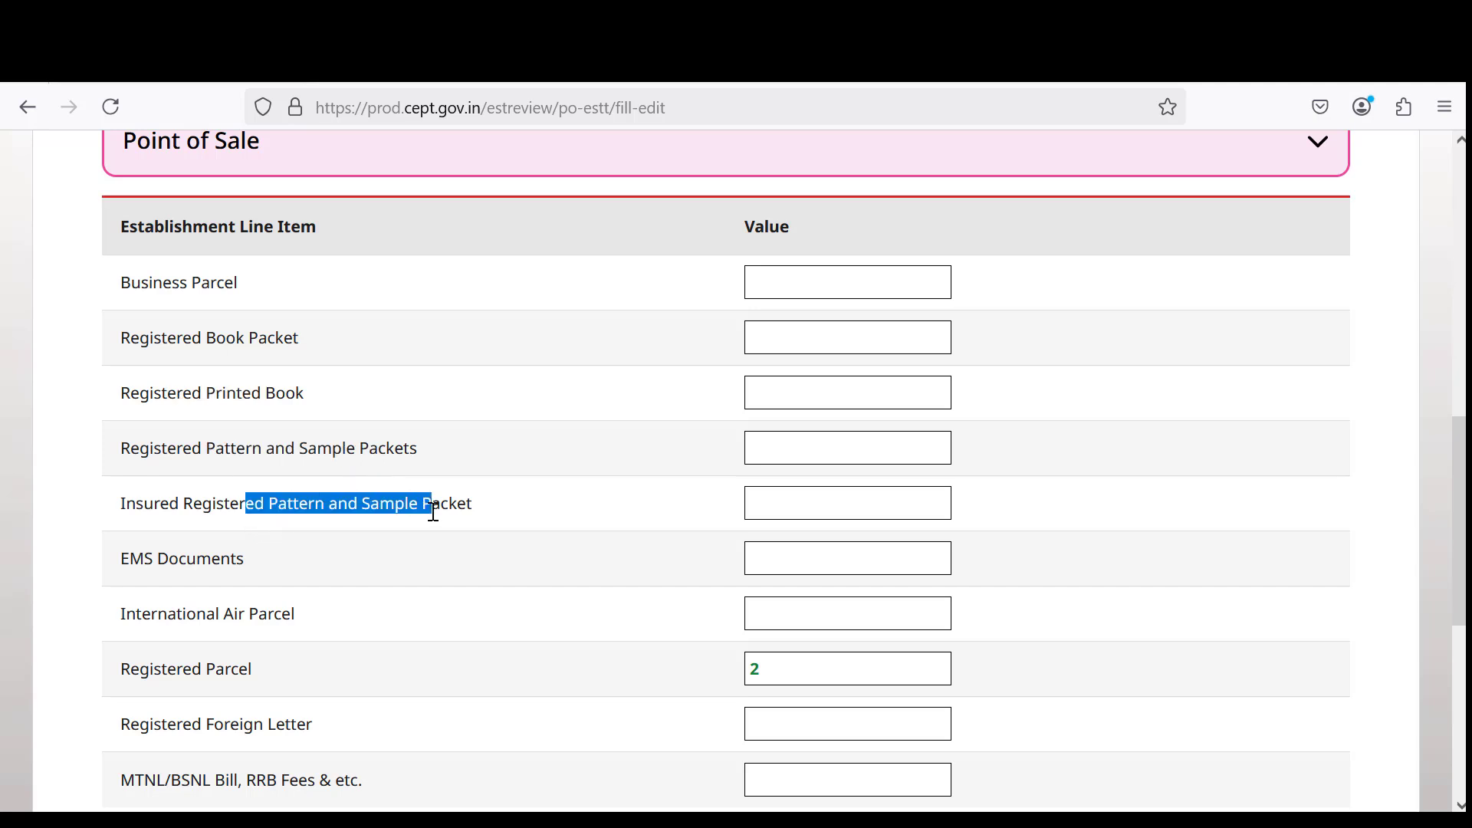
Review the lower rows, including Registered Foreign Letter and MTNL/BSNL Bill, RRB Fees.
{"action": "left_click_drag", "start_coordinate": [182, 611], "coordinate": [407, 613]}
{"action": "scroll", "coordinate": [243, 683], "scroll_direction": "down", "scroll_amount": 3}
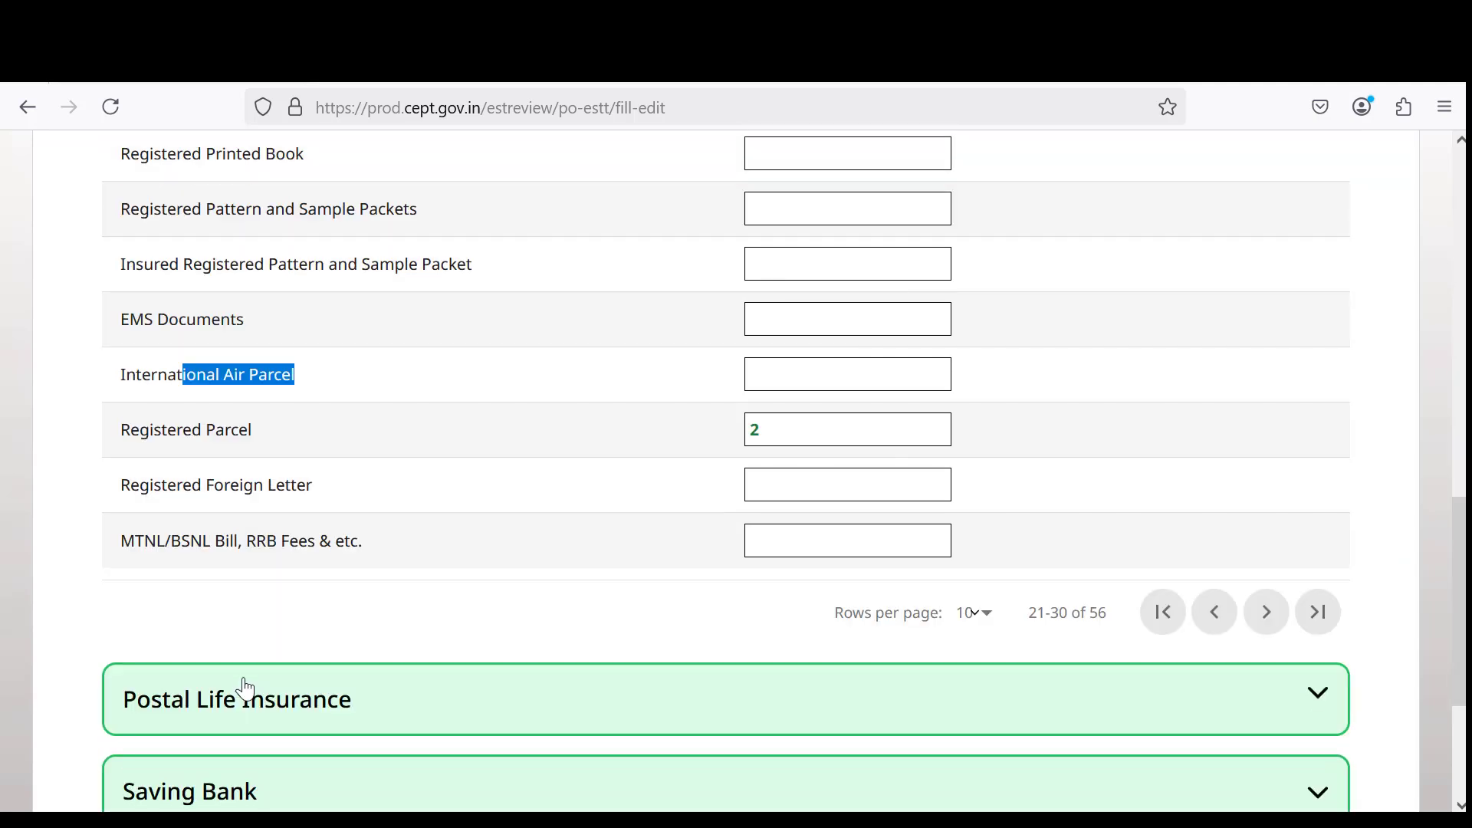
{"action": "left_click_drag", "start_coordinate": [202, 485], "coordinate": [369, 498]}
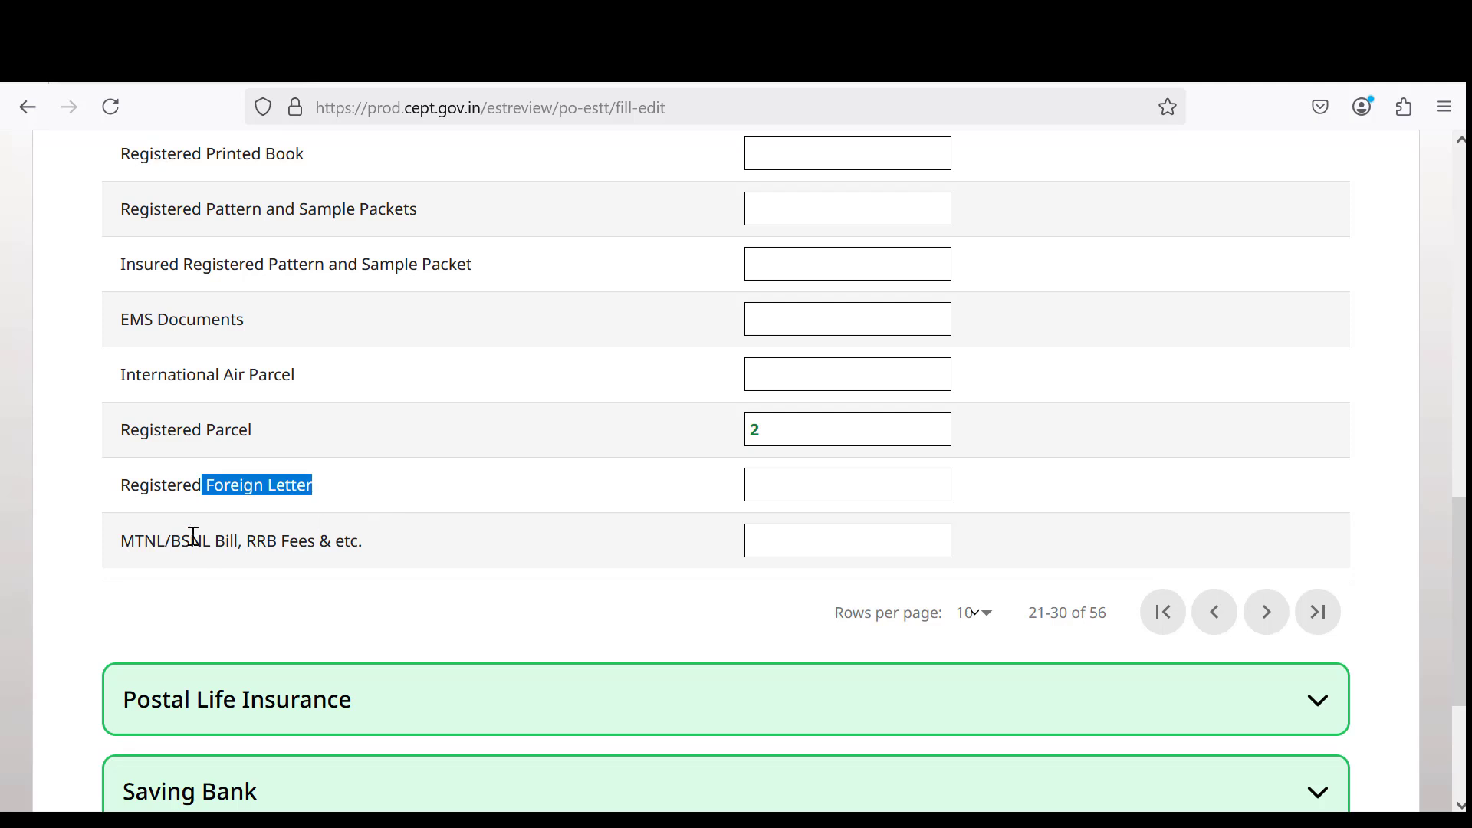
{"action": "left_click_drag", "start_coordinate": [191, 541], "coordinate": [347, 541]}
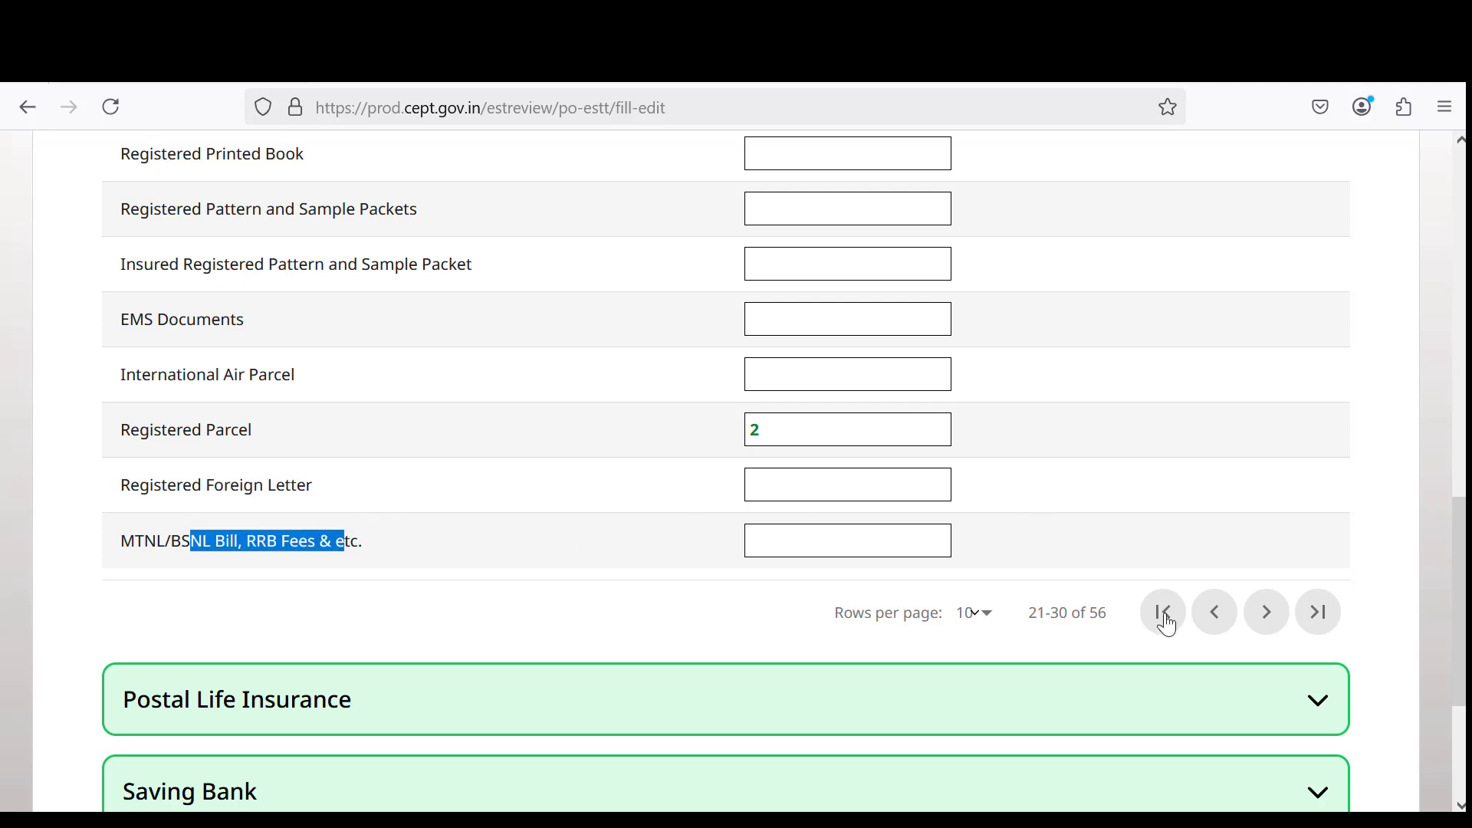
Advance to Point of Sale rows 31–40 and confirm Electronic Money Transfer holds 24.
{"action": "left_click", "coordinate": [1265, 623]}
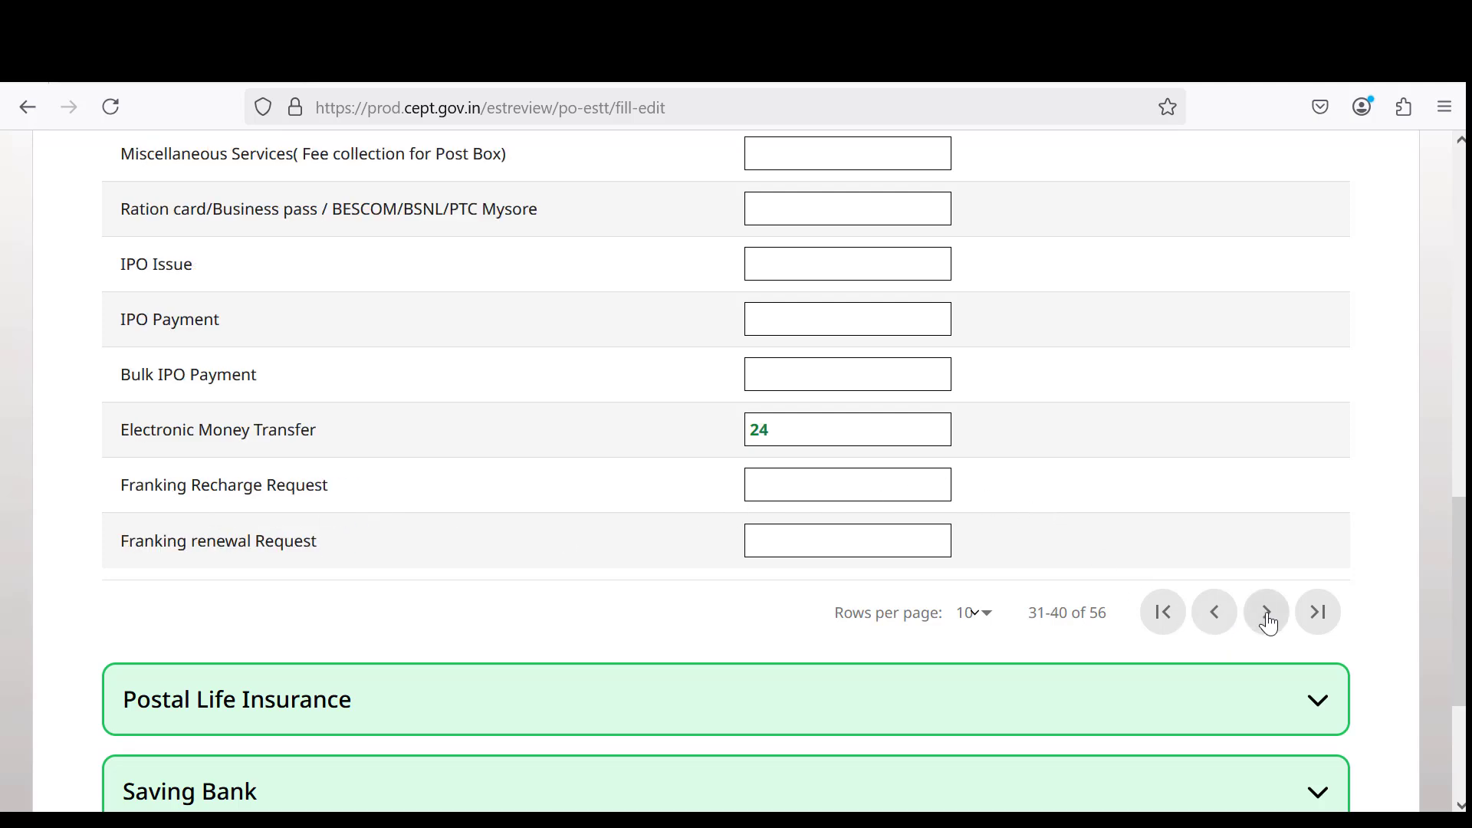
{"action": "scroll", "coordinate": [431, 399], "scroll_direction": "up", "scroll_amount": 3}
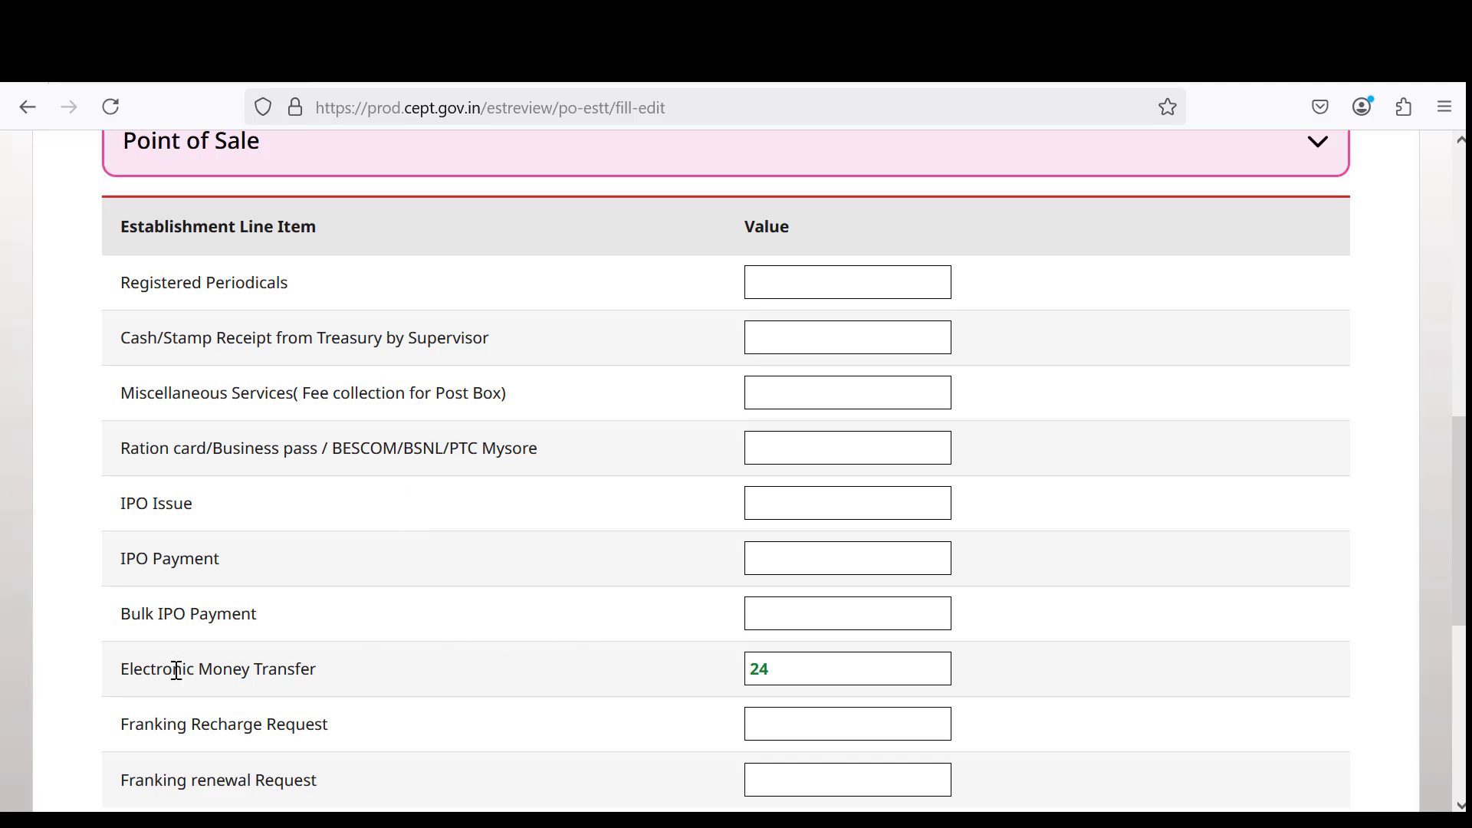
{"action": "left_click_drag", "start_coordinate": [177, 675], "coordinate": [371, 673]}
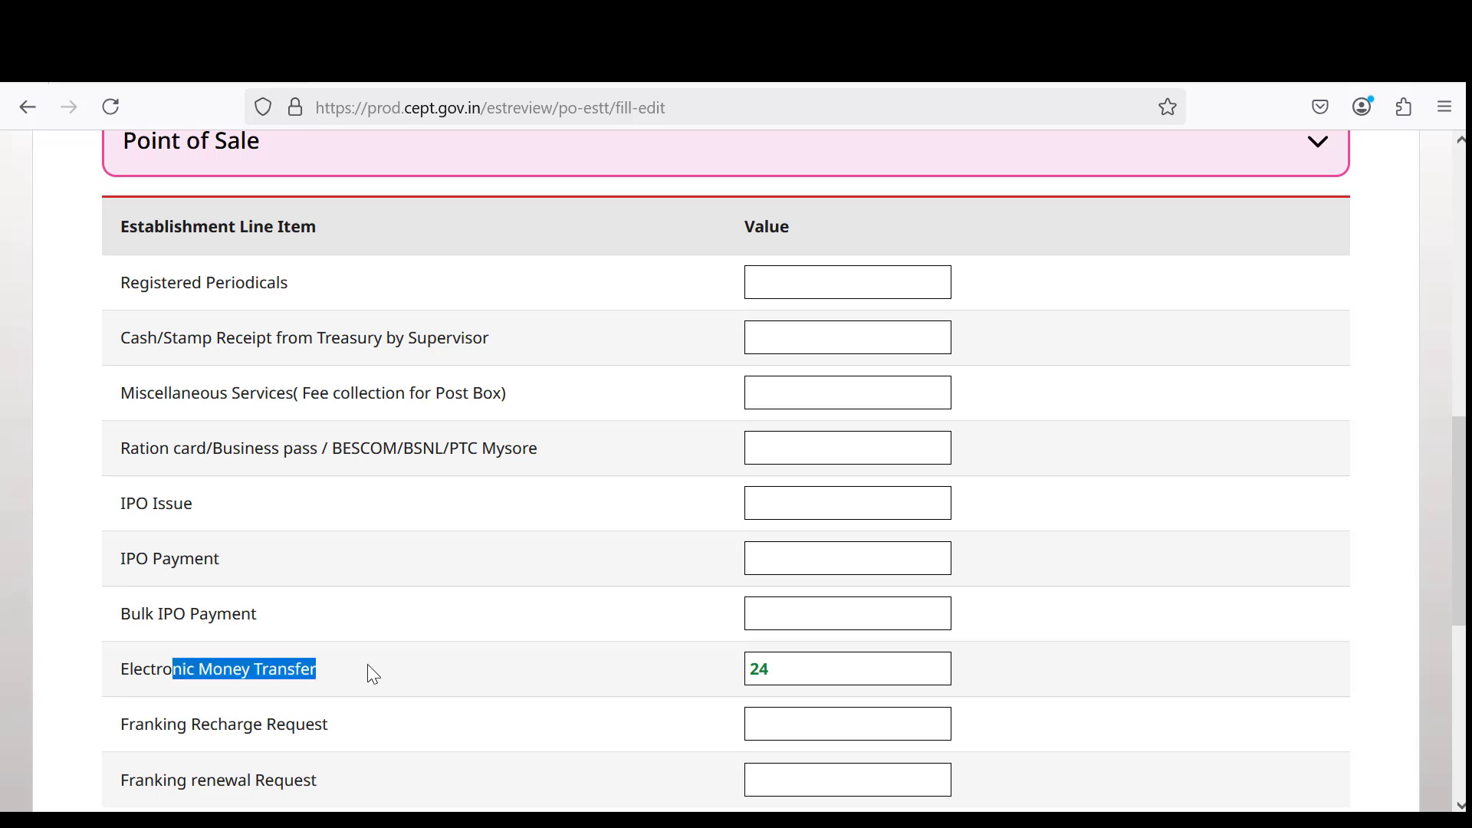
{"action": "left_click", "coordinate": [791, 677]}
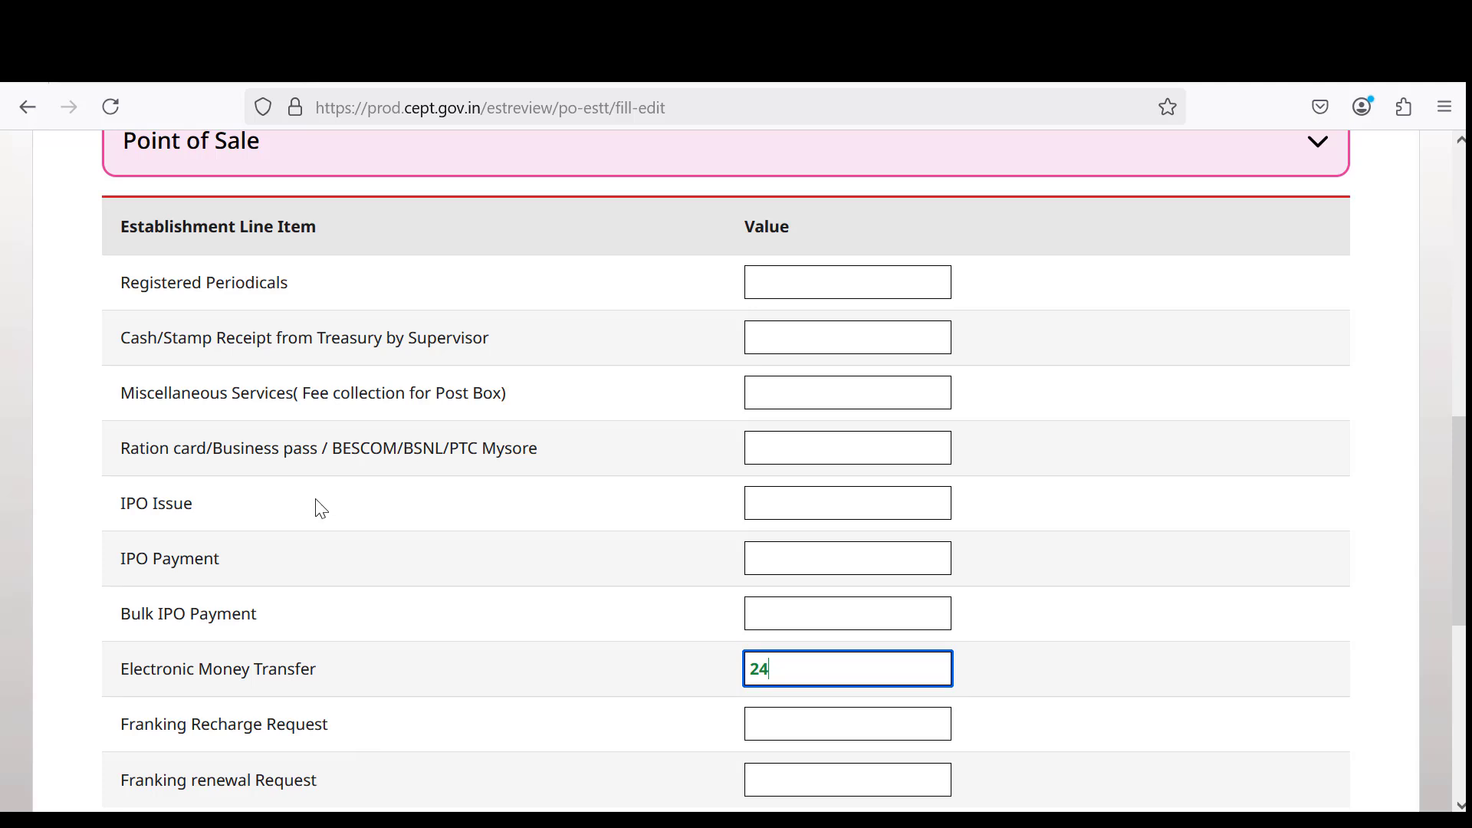
Review IPO Issue, IPO Payment and Franking renewal Request, then advance to rows 41–50.
{"action": "left_click_drag", "start_coordinate": [121, 508], "coordinate": [204, 504]}
{"action": "left_click_drag", "start_coordinate": [146, 559], "coordinate": [221, 559]}
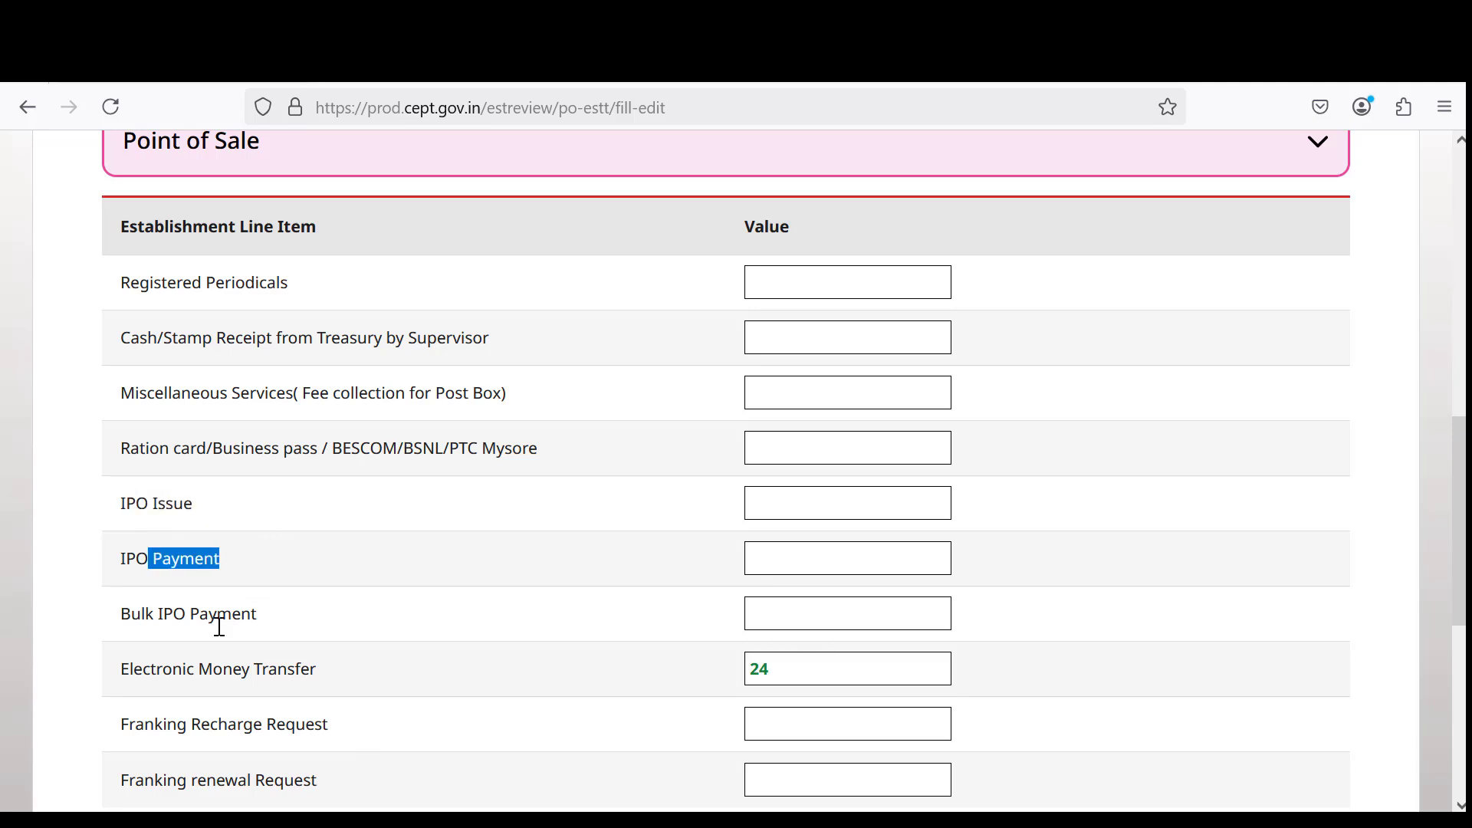
{"action": "left_click_drag", "start_coordinate": [164, 615], "coordinate": [252, 615]}
{"action": "scroll", "coordinate": [233, 641], "scroll_direction": "down", "scroll_amount": 5}
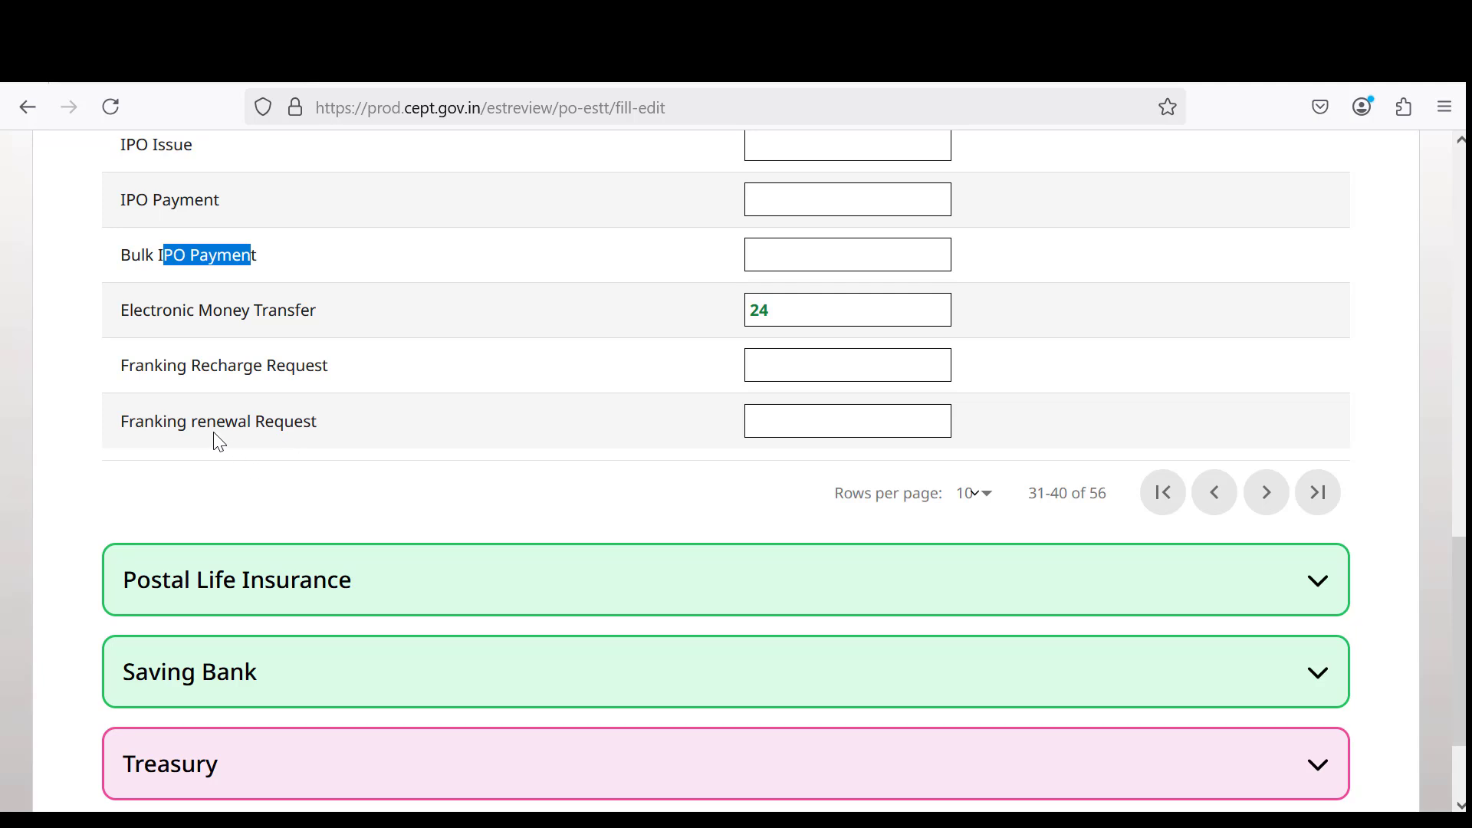
{"action": "left_click_drag", "start_coordinate": [187, 424], "coordinate": [319, 424]}
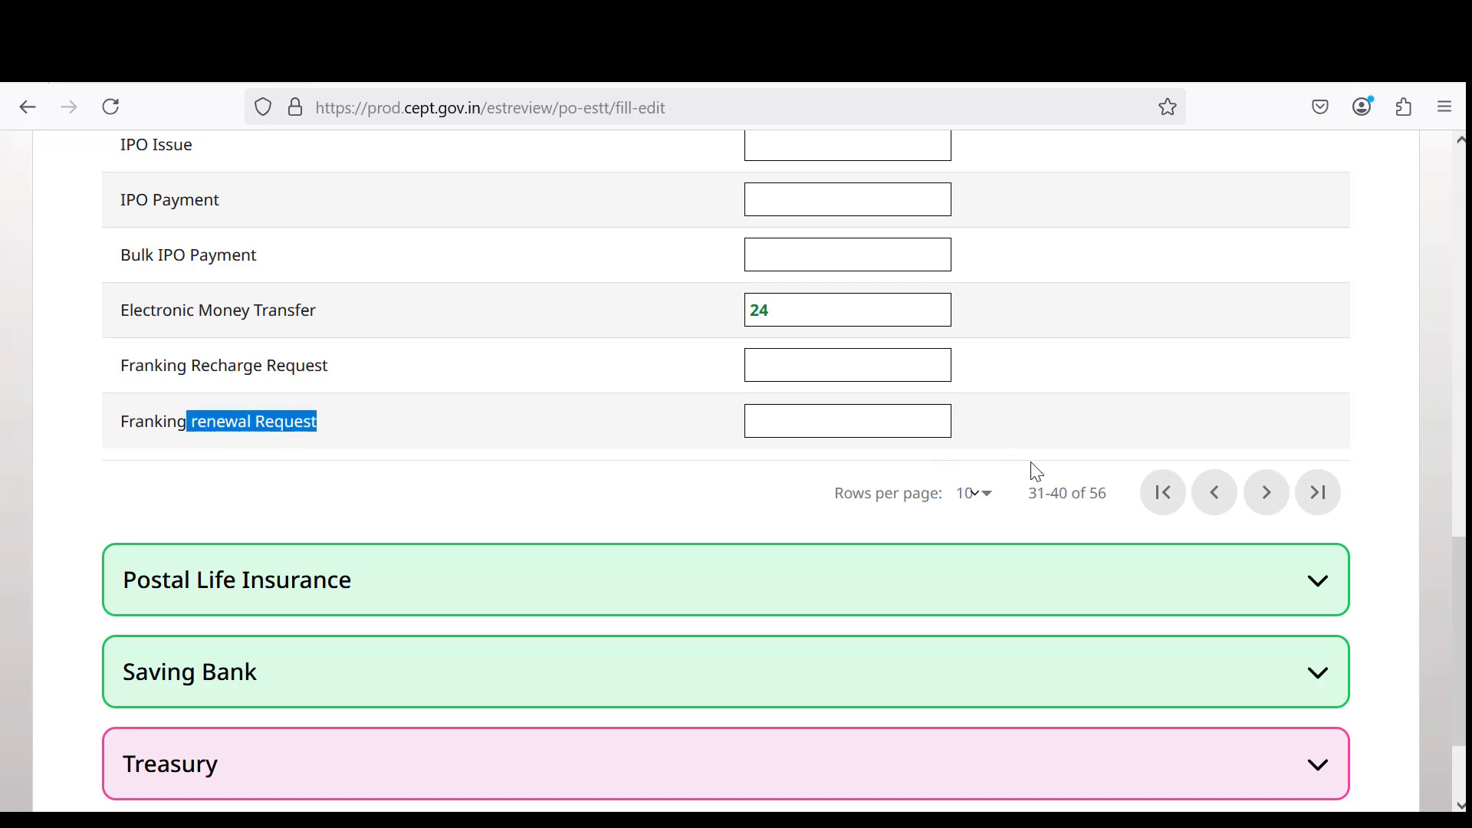
{"action": "left_click", "coordinate": [1270, 494]}
{"action": "scroll", "coordinate": [534, 450], "scroll_direction": "up", "scroll_amount": 5}
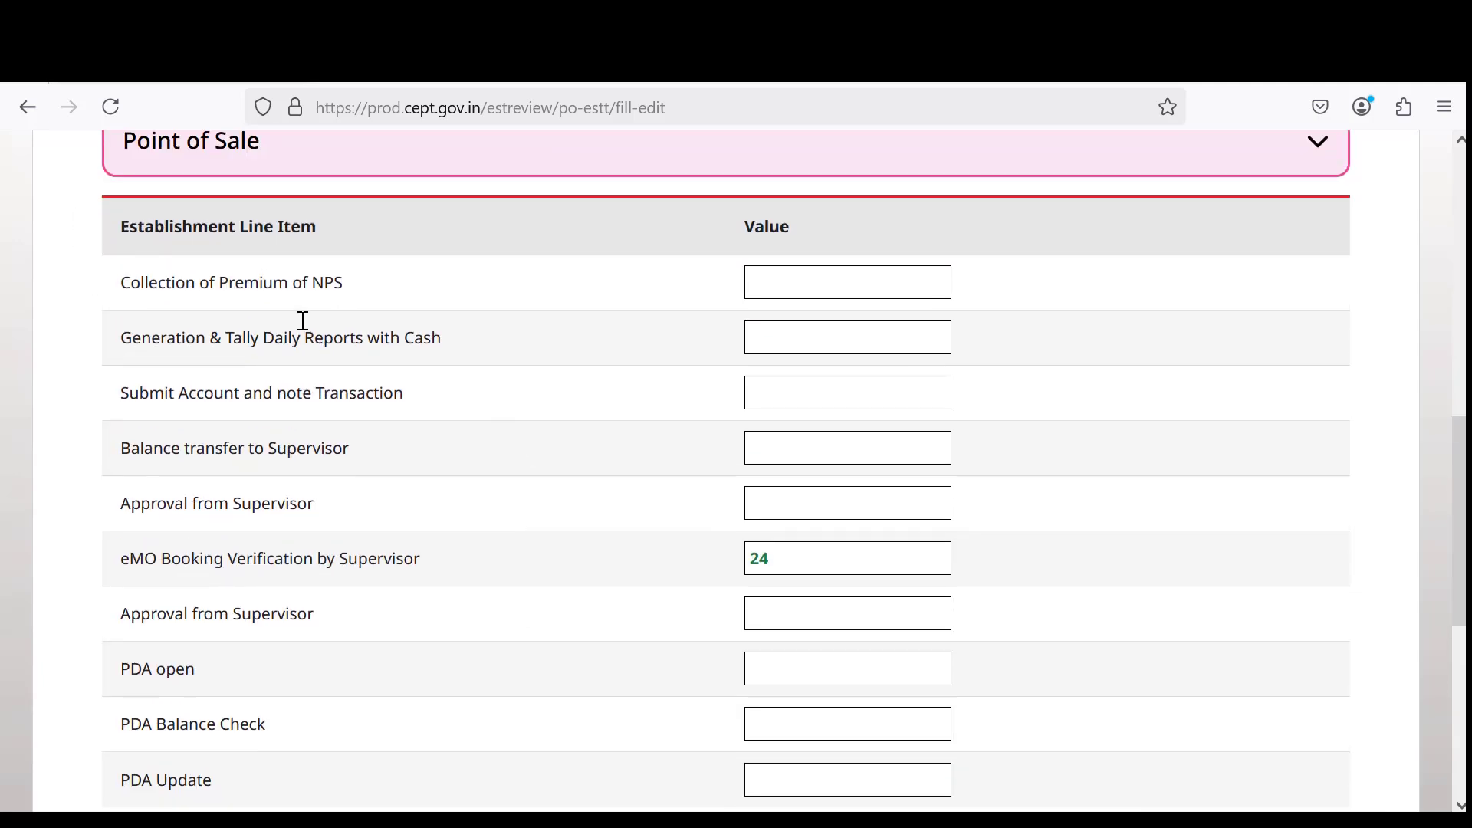
{"action": "left_click_drag", "start_coordinate": [272, 287], "coordinate": [342, 288]}
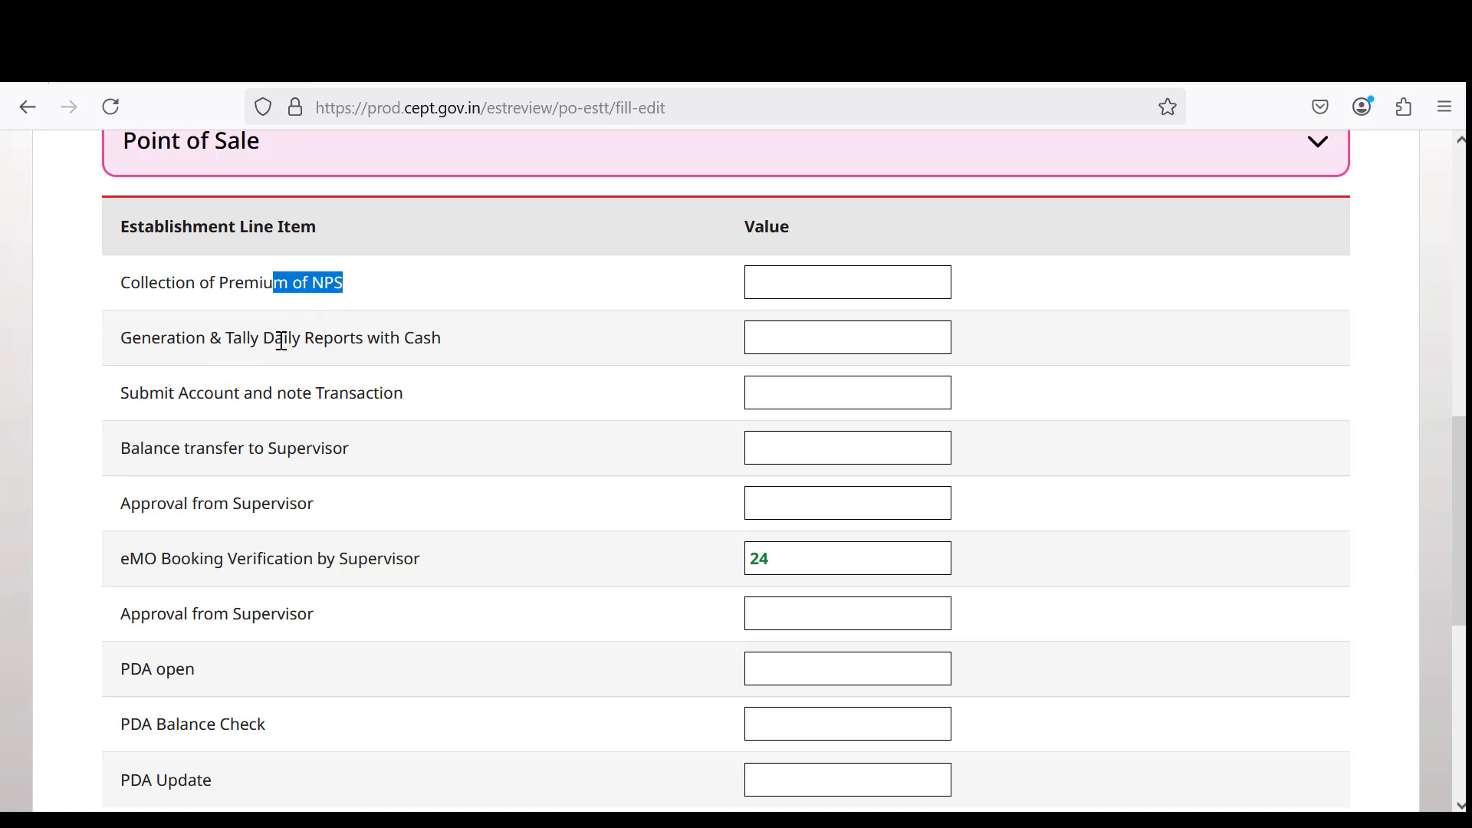
{"action": "left_click_drag", "start_coordinate": [285, 338], "coordinate": [535, 333]}
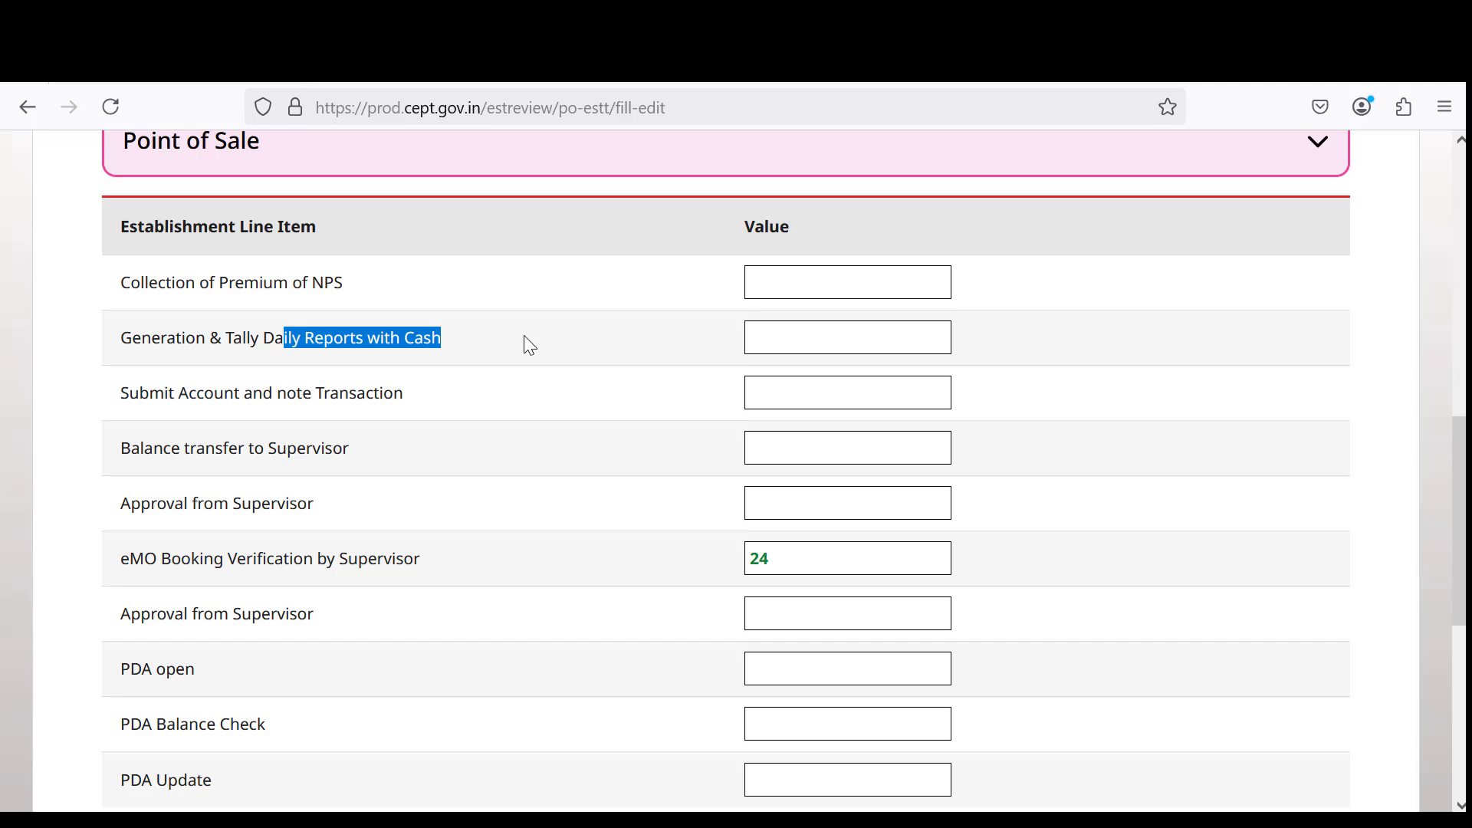
{"action": "left_click_drag", "start_coordinate": [280, 449], "coordinate": [378, 457]}
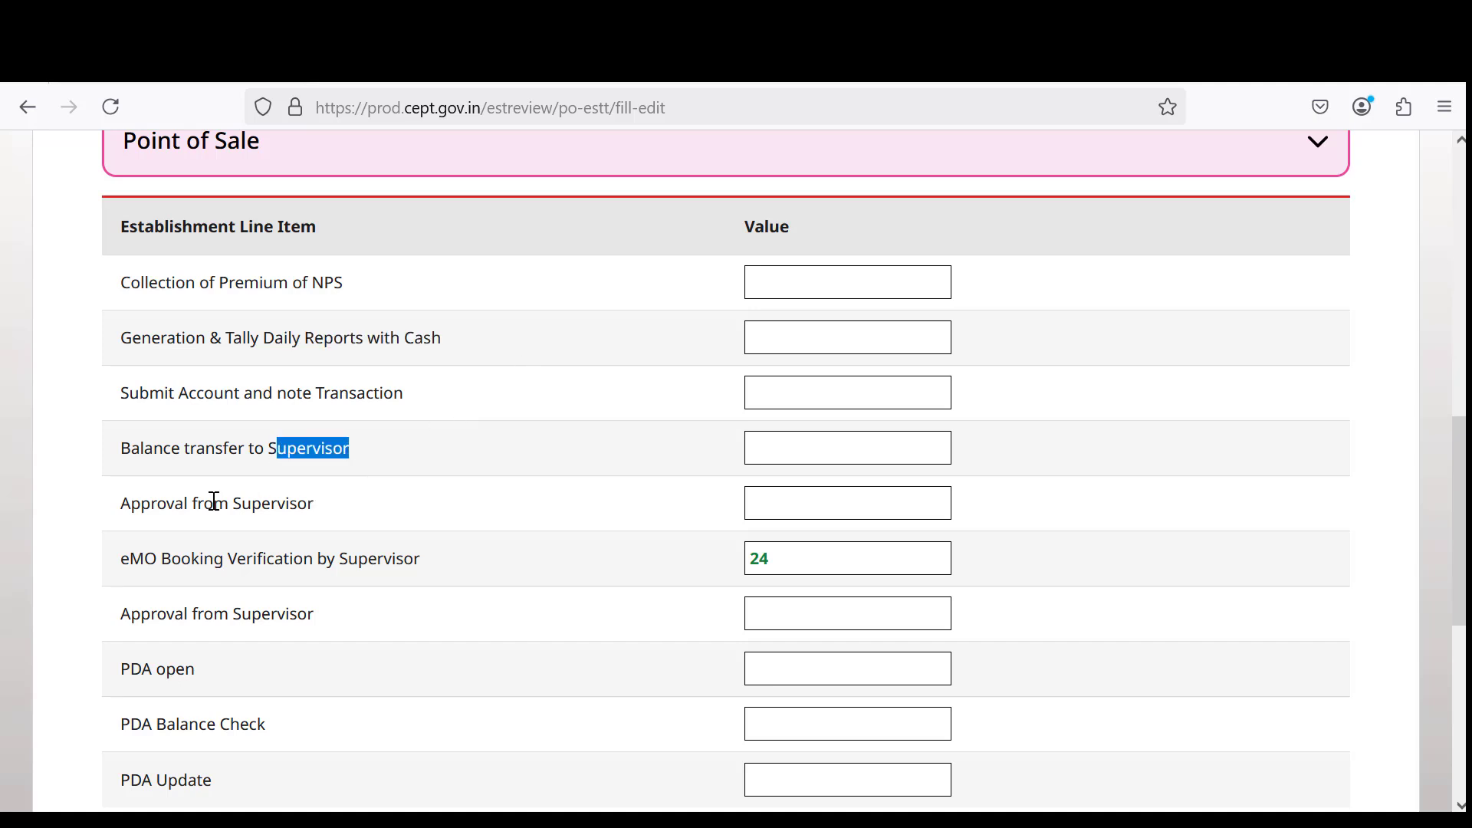
{"action": "left_click_drag", "start_coordinate": [192, 505], "coordinate": [353, 522]}
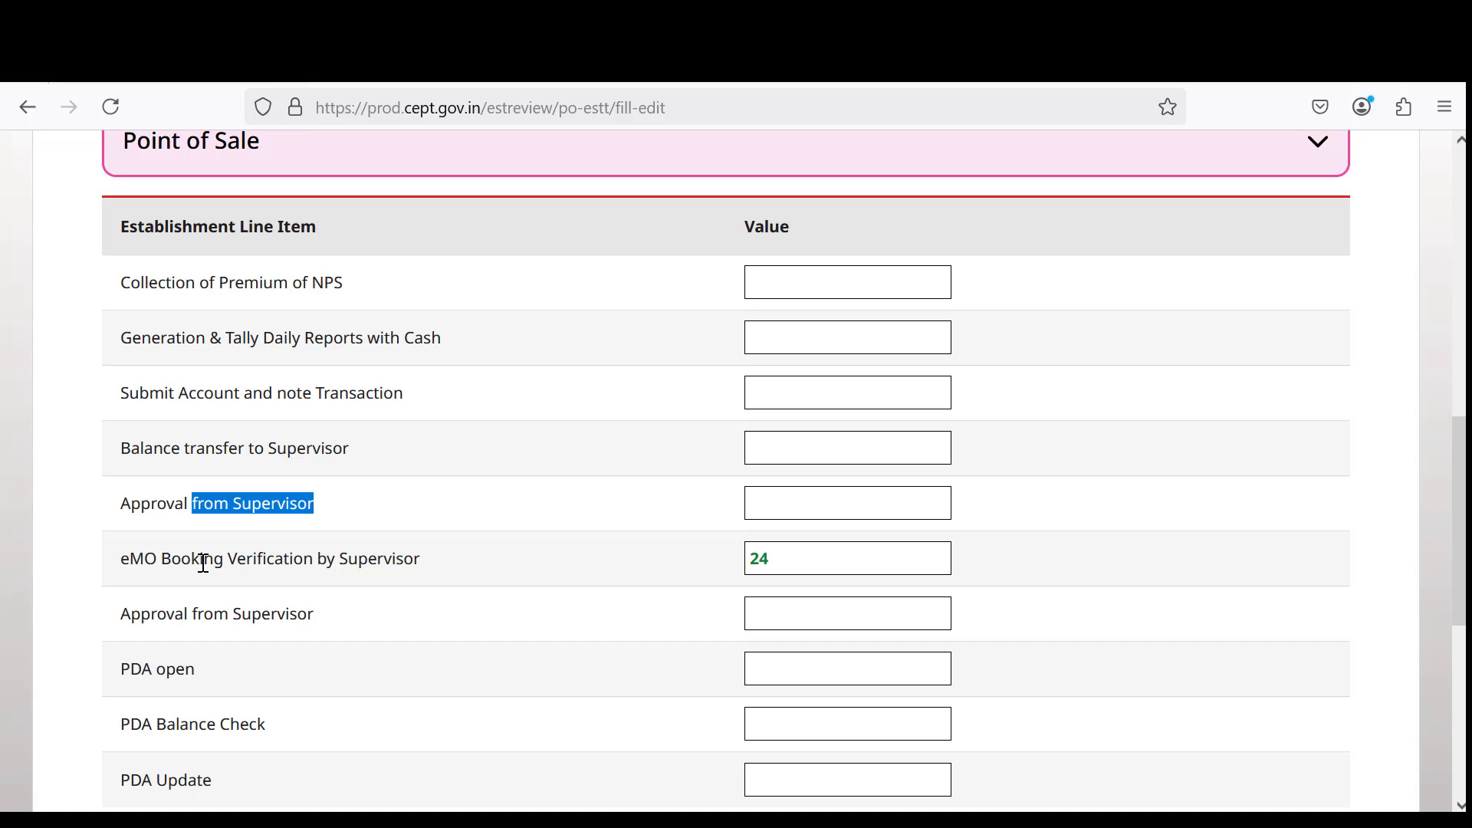
{"action": "left_click_drag", "start_coordinate": [203, 564], "coordinate": [456, 558]}
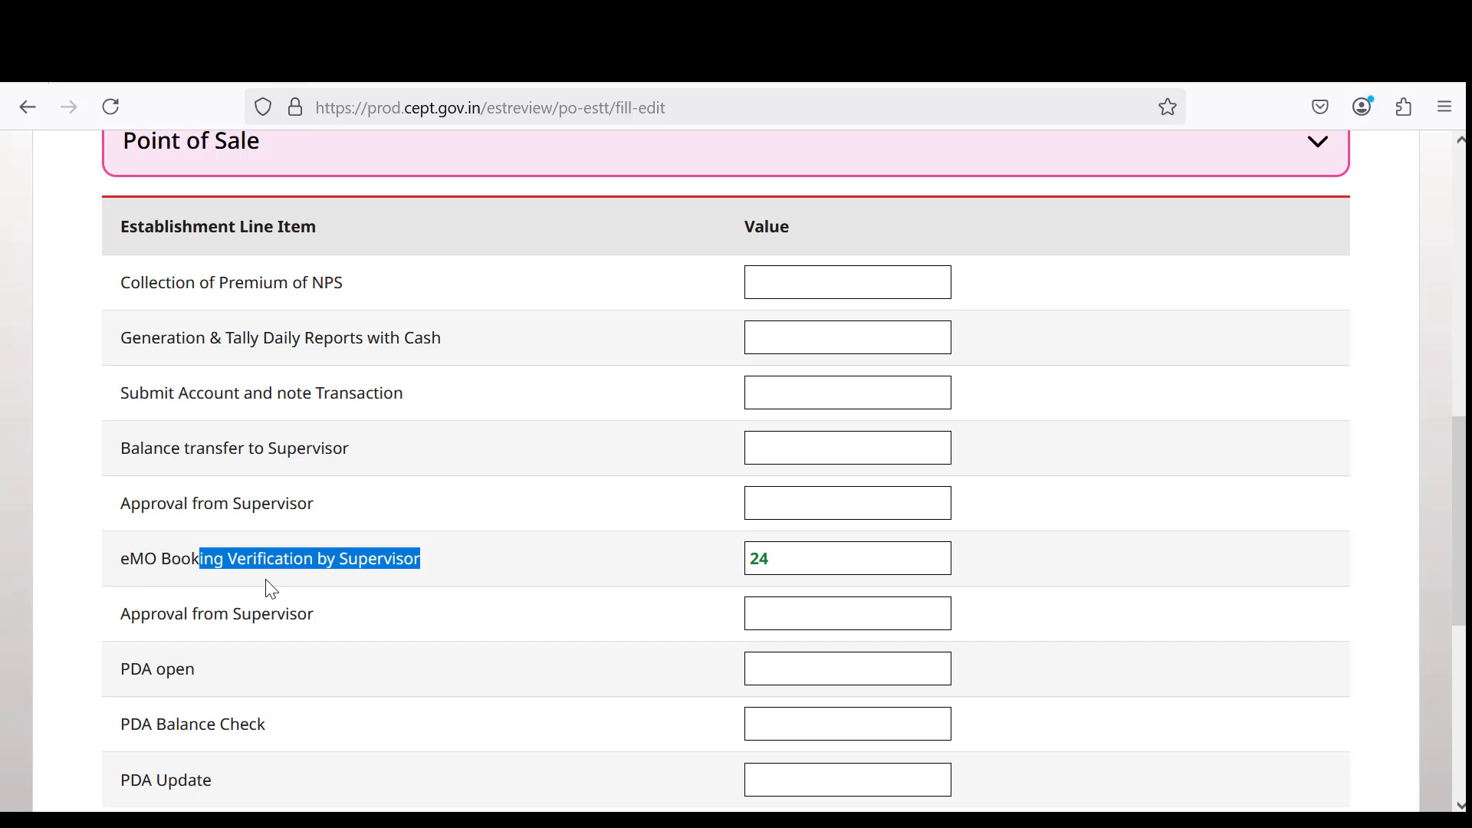
{"action": "left_click_drag", "start_coordinate": [184, 614], "coordinate": [354, 651]}
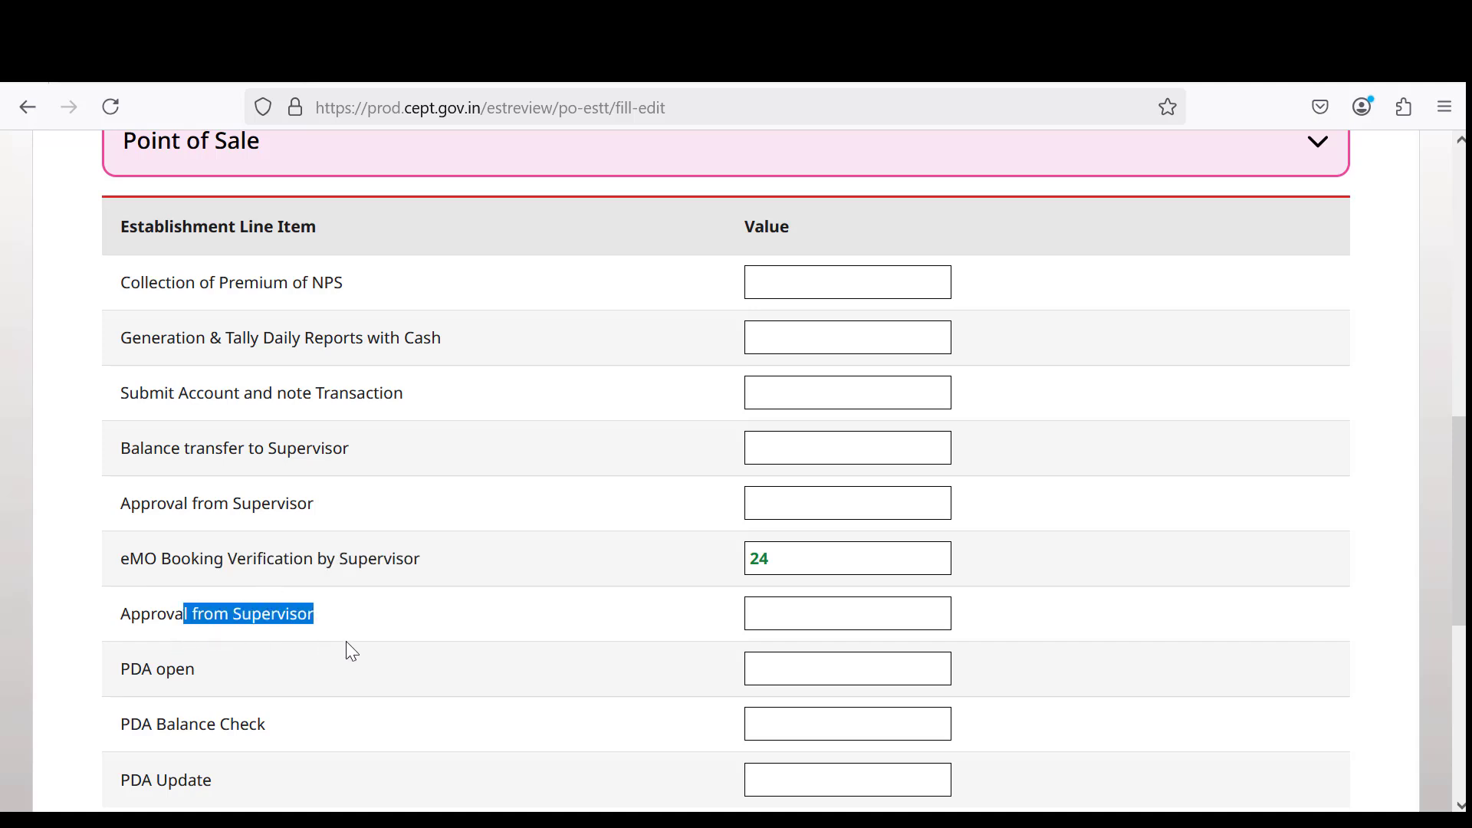
{"action": "left_click_drag", "start_coordinate": [167, 669], "coordinate": [238, 675]}
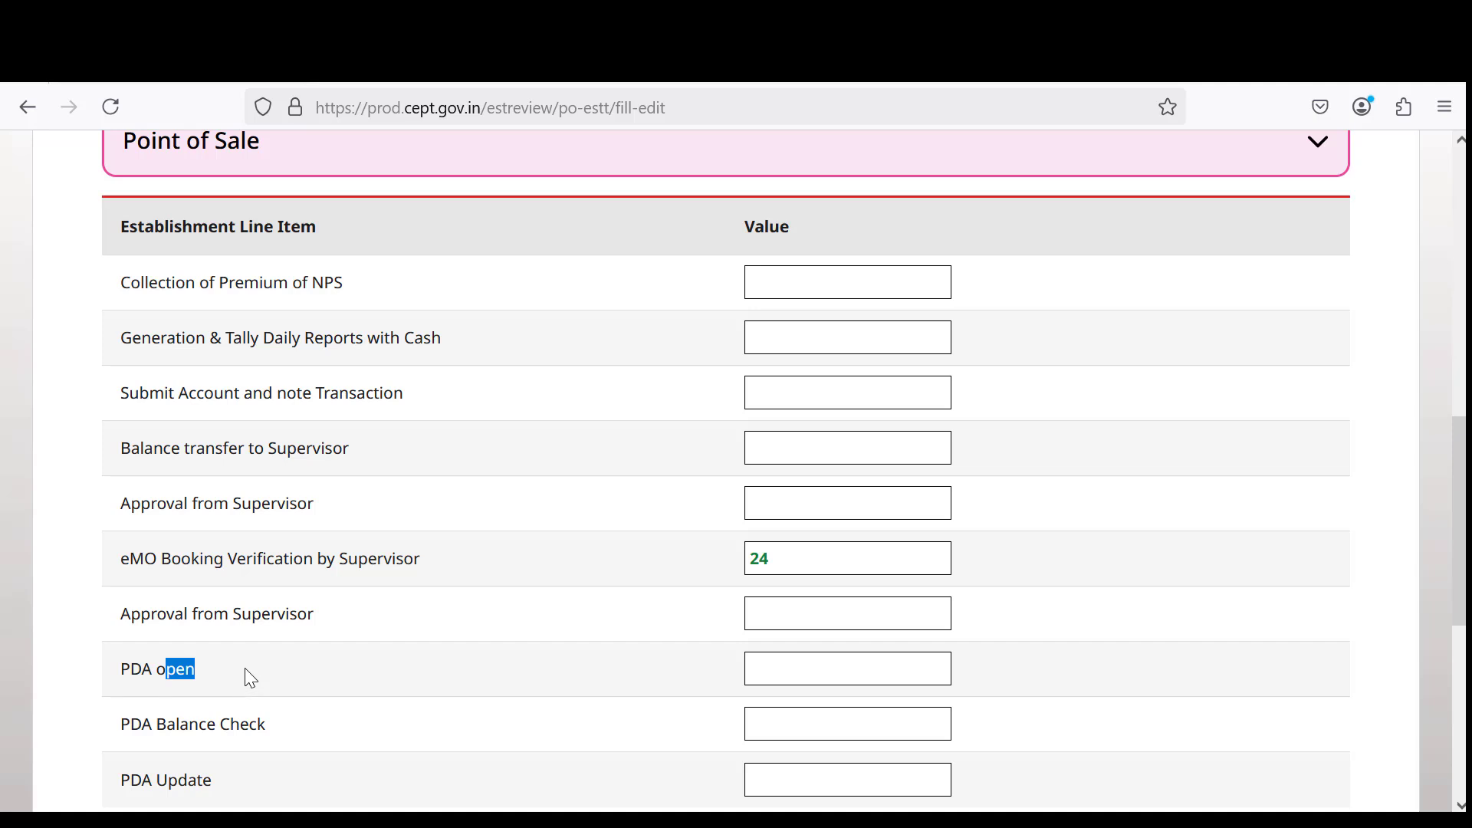
{"action": "scroll", "coordinate": [245, 668], "scroll_direction": "down", "scroll_amount": 3}
{"action": "left_click_drag", "start_coordinate": [166, 485], "coordinate": [322, 492]}
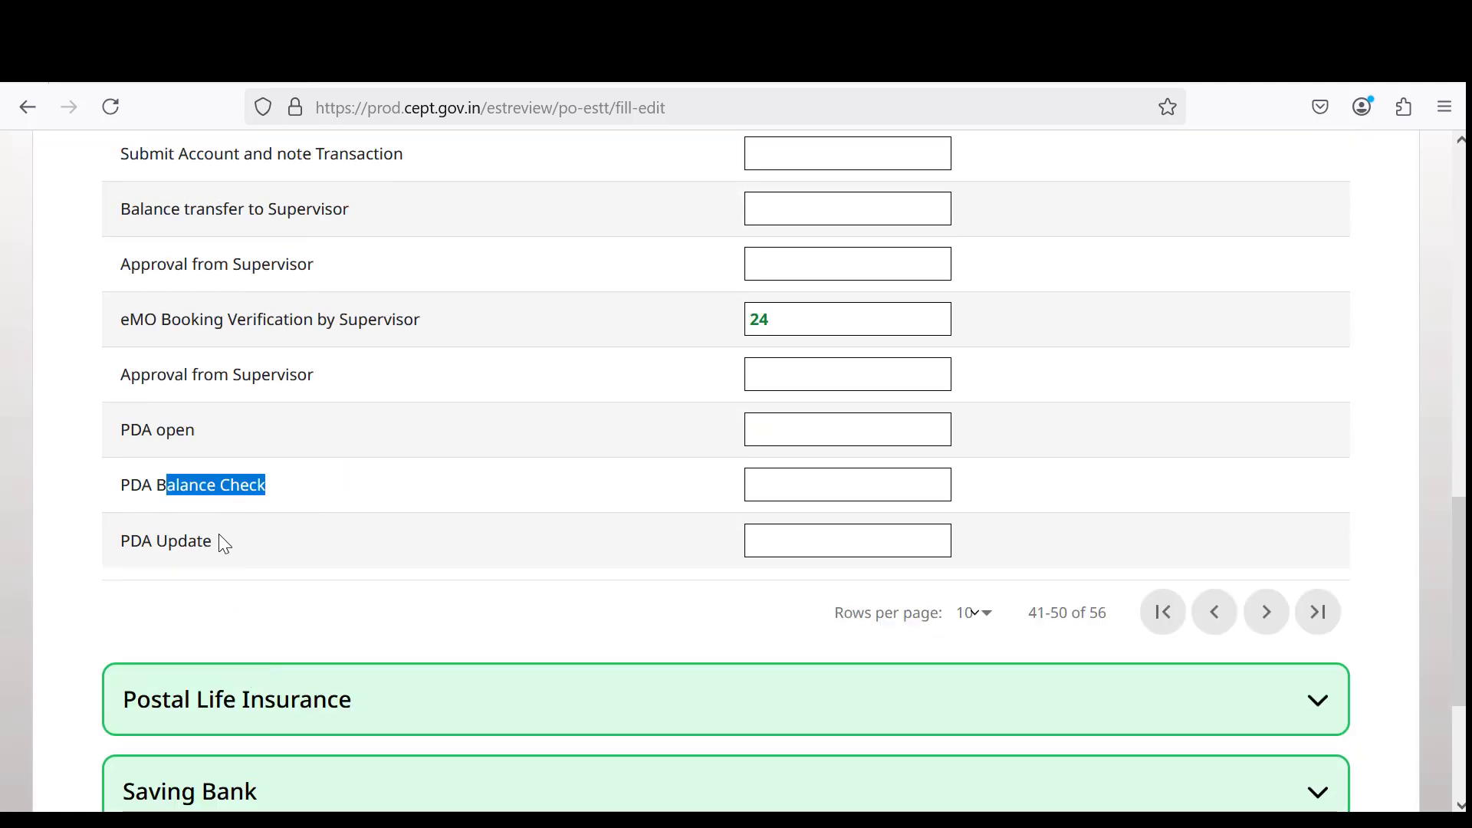
{"action": "left_click_drag", "start_coordinate": [179, 541], "coordinate": [121, 541]}
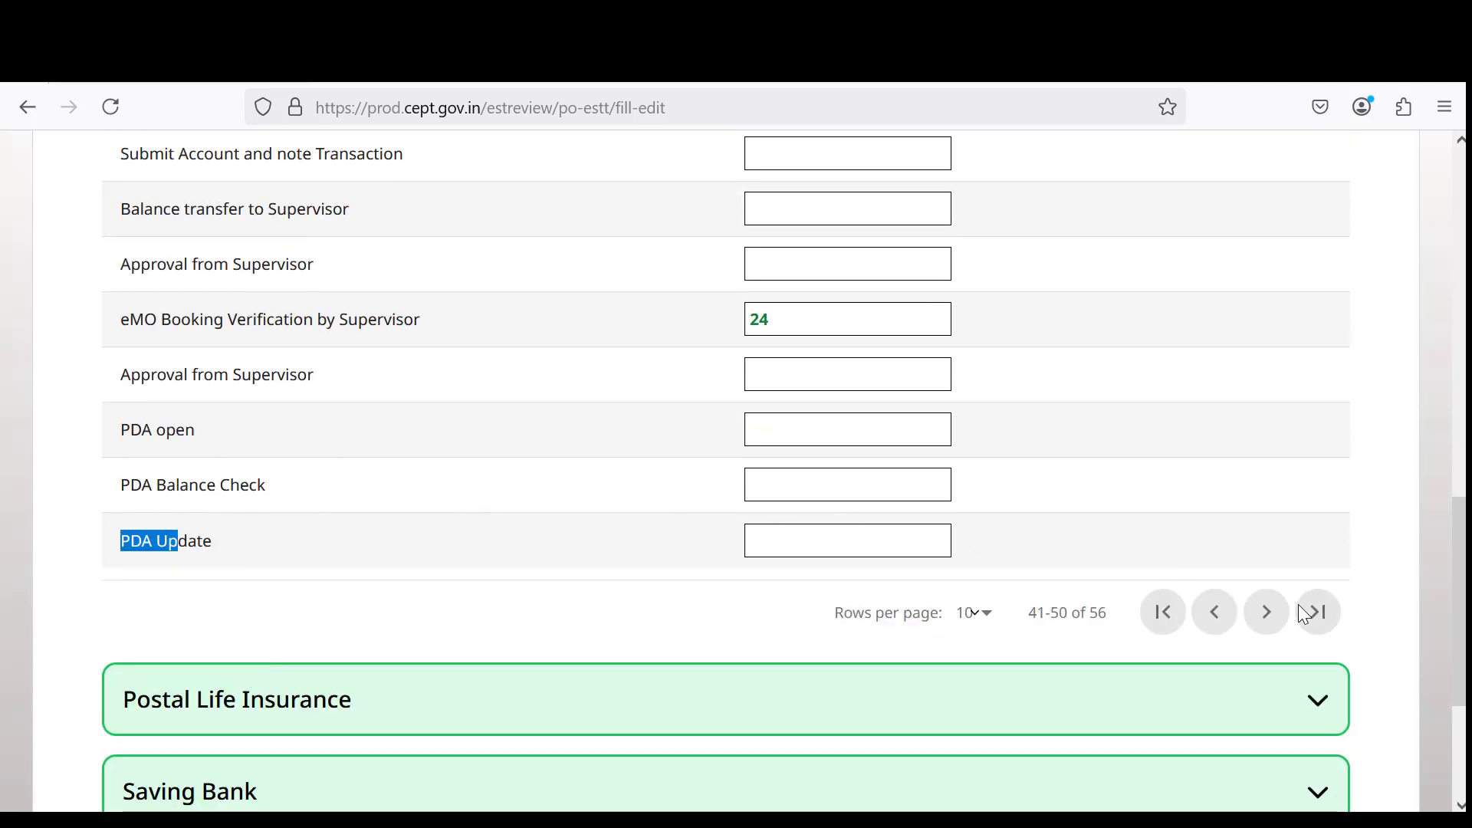
Page to rows 51–56 and check Login by counter Operator, PO End by Supervisor and Product Sale are blank.
{"action": "left_click", "coordinate": [1269, 623]}
{"action": "scroll", "coordinate": [816, 508], "scroll_direction": "up", "scroll_amount": 5}
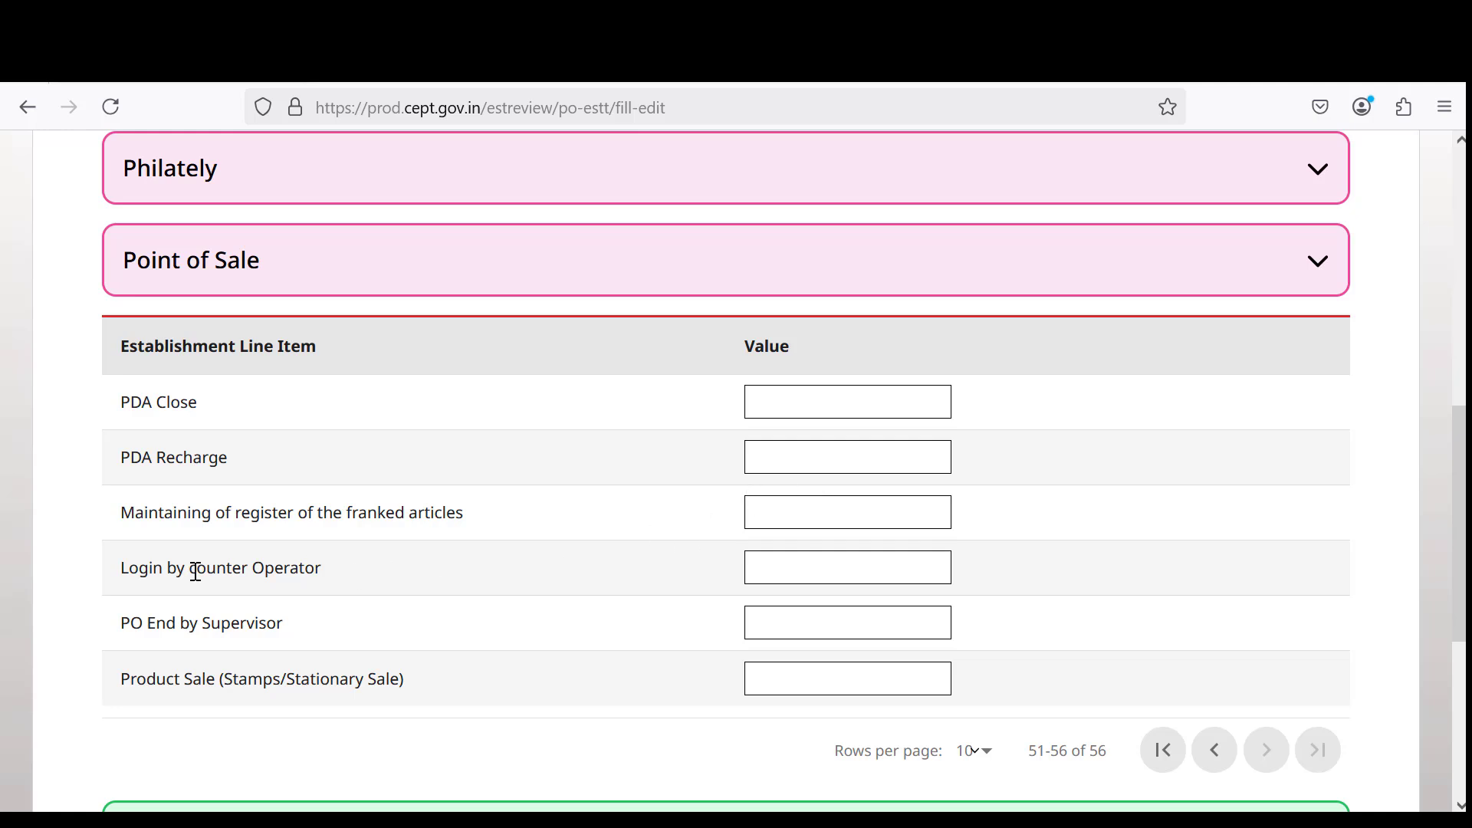
{"action": "left_click_drag", "start_coordinate": [196, 568], "coordinate": [322, 568]}
{"action": "left_click_drag", "start_coordinate": [188, 624], "coordinate": [329, 627]}
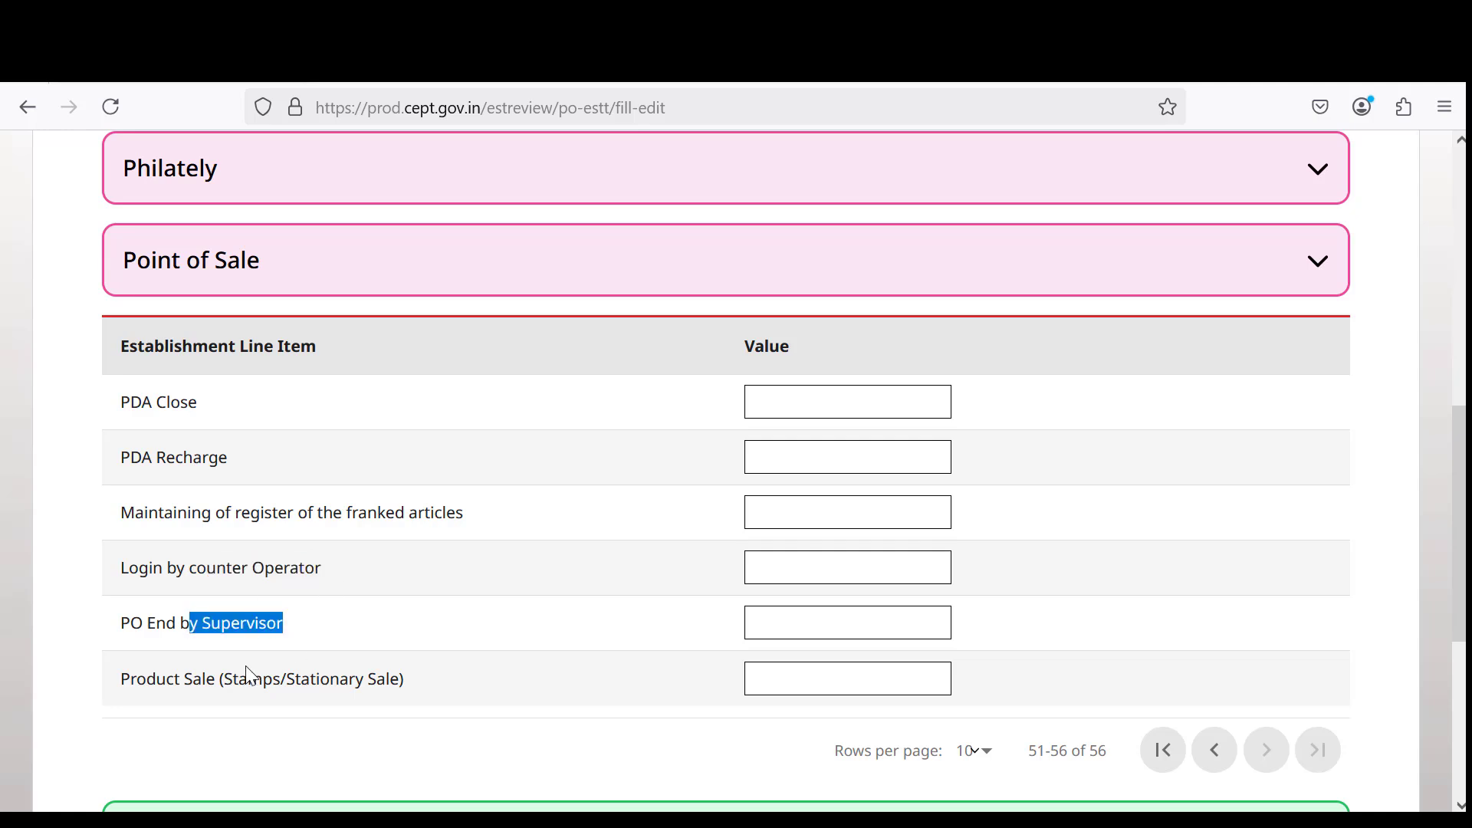
{"action": "left_click", "coordinate": [220, 686]}
{"action": "left_click_drag", "start_coordinate": [220, 686], "coordinate": [498, 674]}
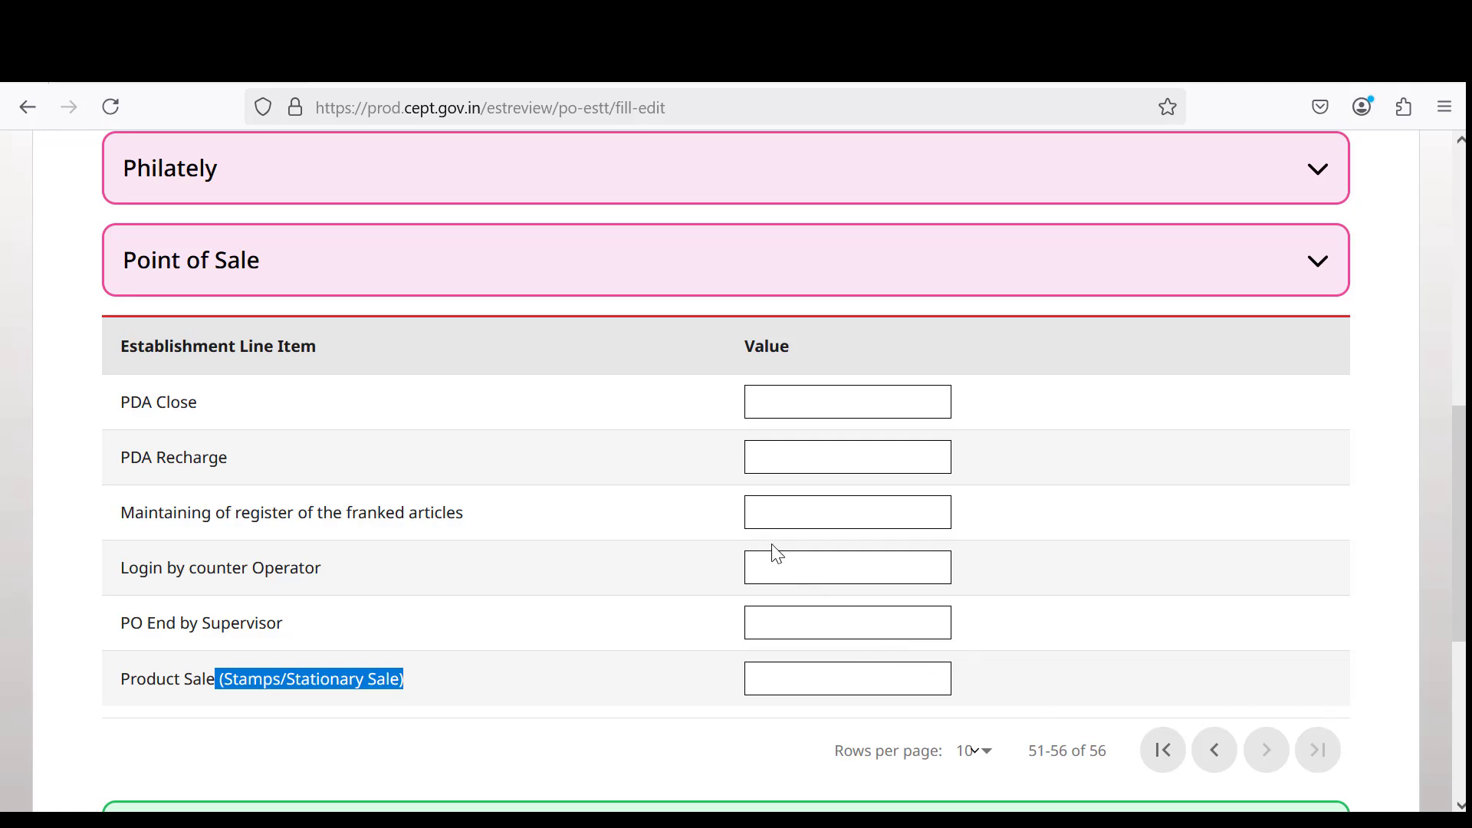
Switch from Point of Sale to Postal Life Insurance rows 11–20 and confirm Indexing of PLI and RPLI holds 15.
{"action": "left_click", "coordinate": [1329, 270]}
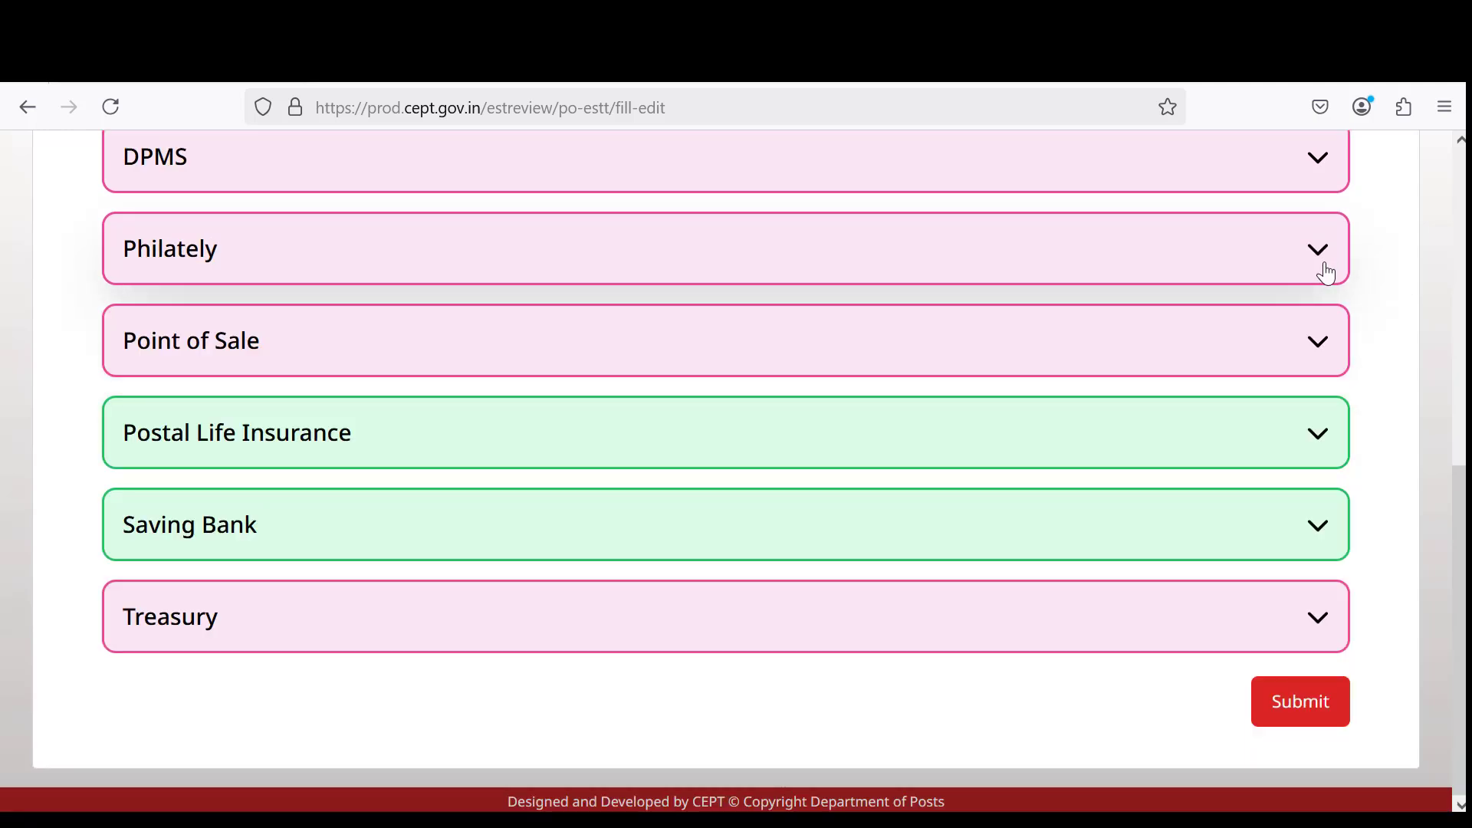
{"action": "left_click", "coordinate": [572, 446]}
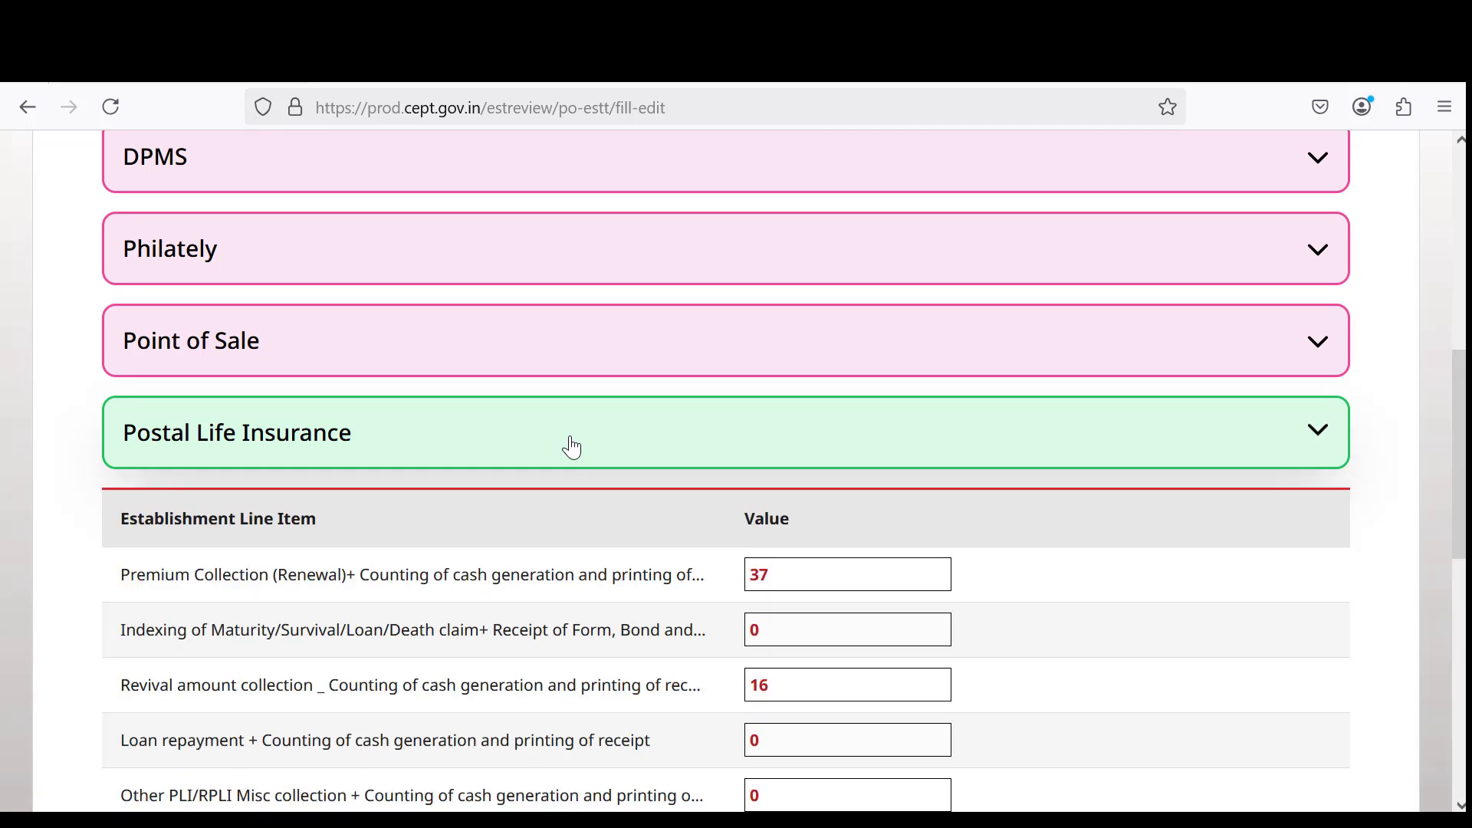
{"action": "scroll", "coordinate": [724, 453], "scroll_direction": "down", "scroll_amount": 5}
{"action": "scroll", "coordinate": [730, 455], "scroll_direction": "down", "scroll_amount": 1}
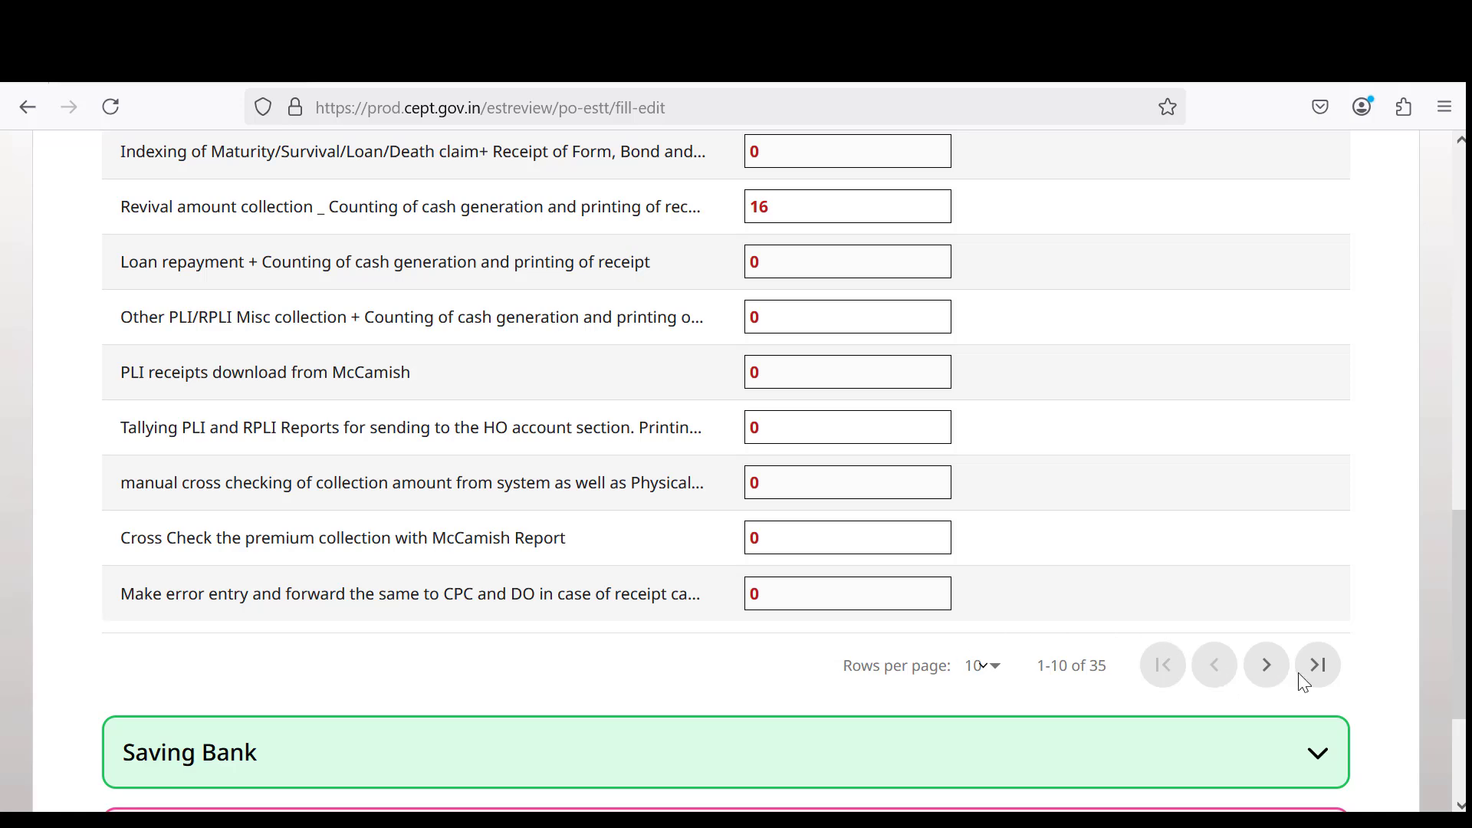
{"action": "scroll", "coordinate": [852, 504], "scroll_direction": "up", "scroll_amount": 3}
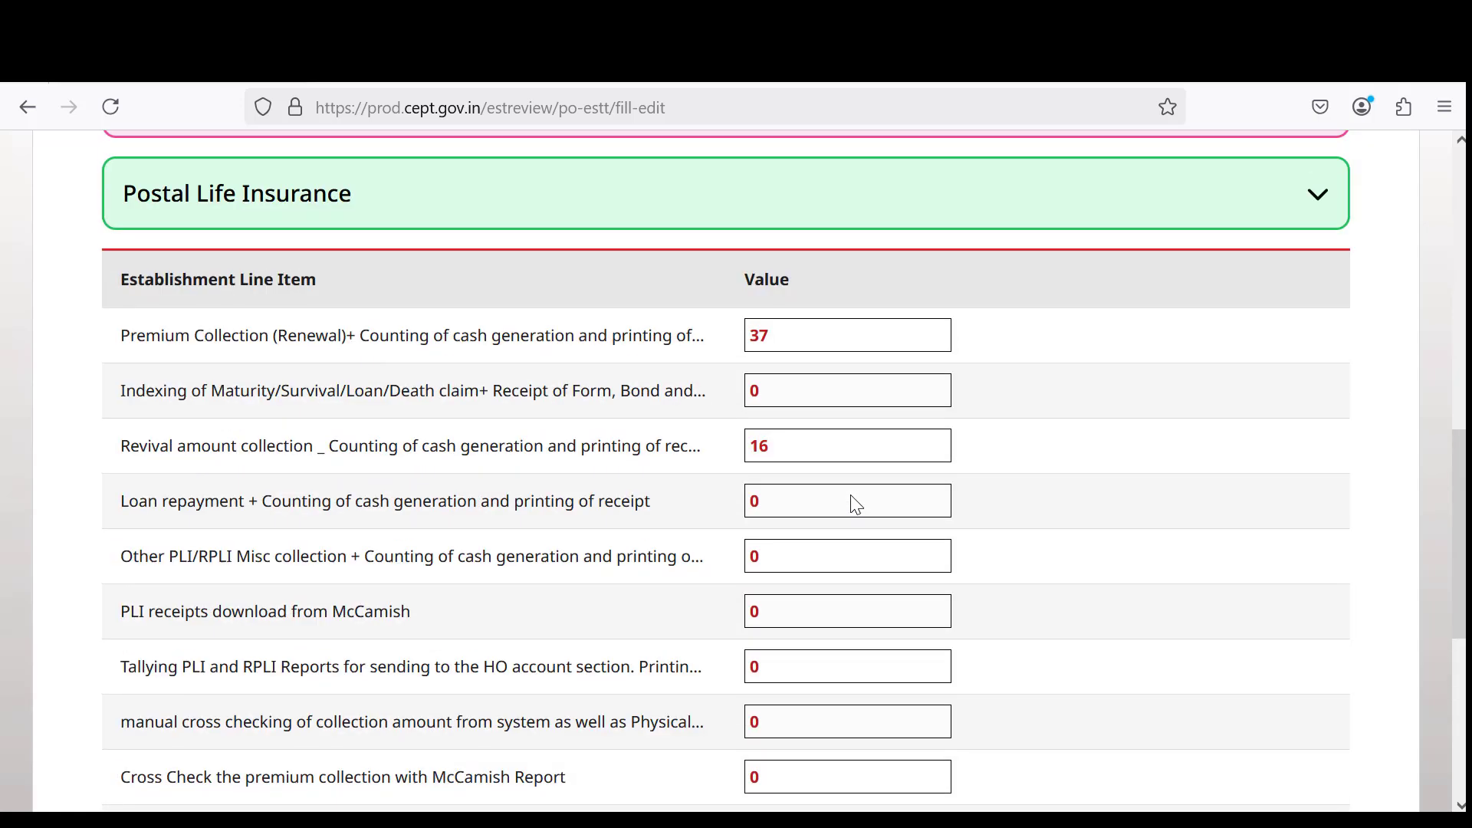
{"action": "scroll", "coordinate": [857, 505], "scroll_direction": "down", "scroll_amount": 2}
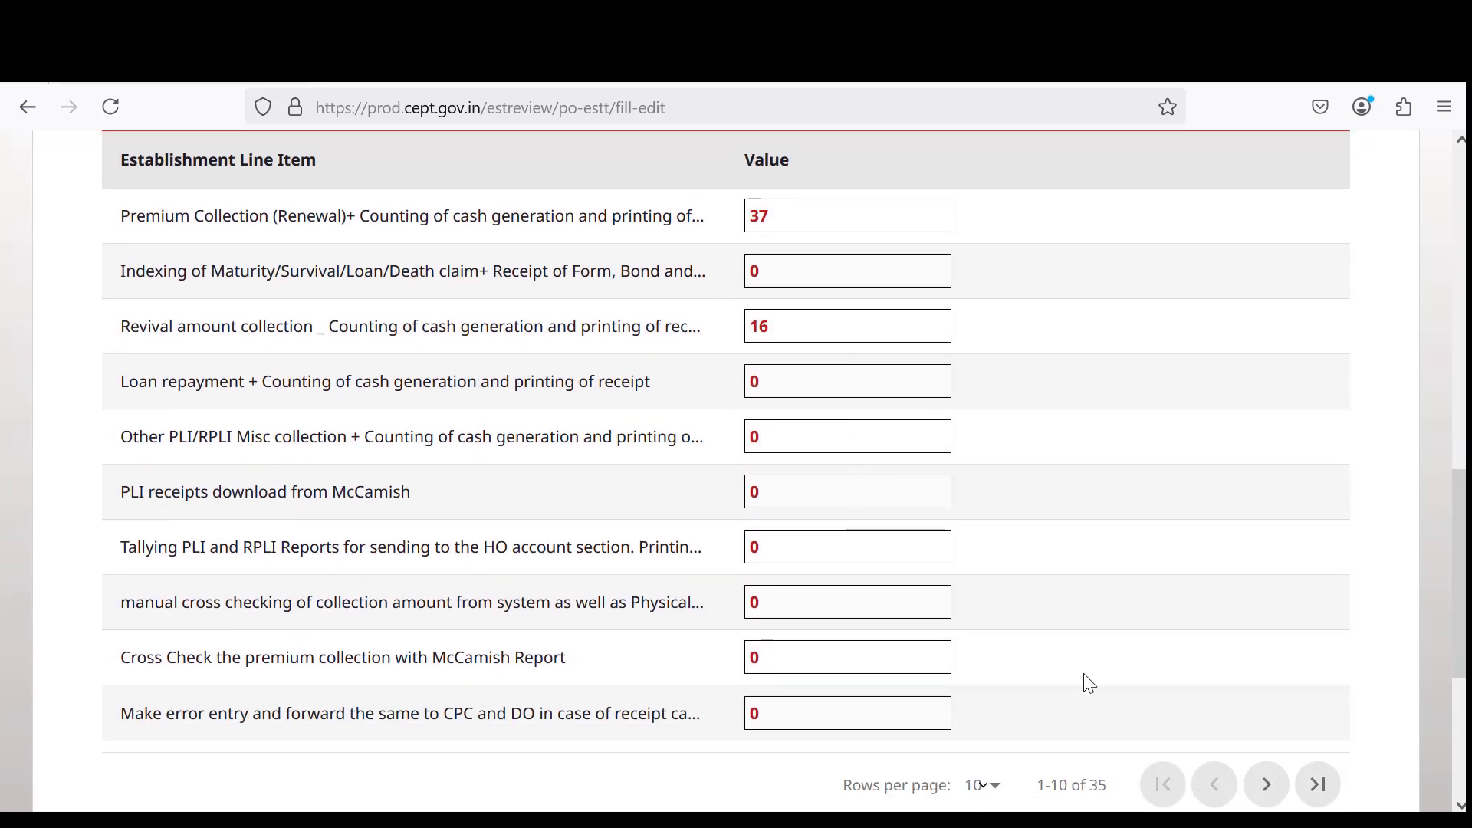
{"action": "left_click", "coordinate": [1265, 790]}
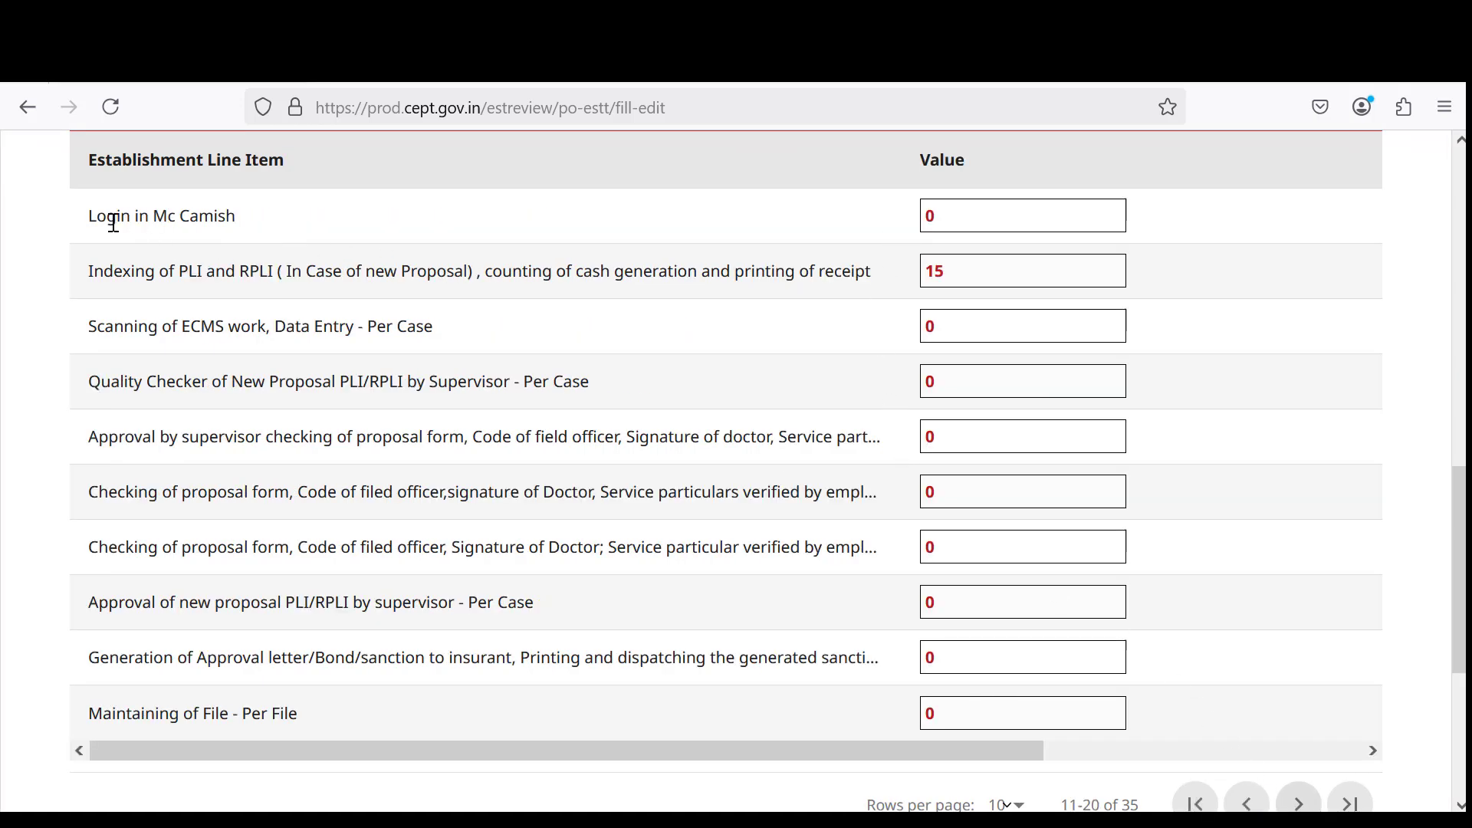
{"action": "left_click_drag", "start_coordinate": [108, 223], "coordinate": [287, 231]}
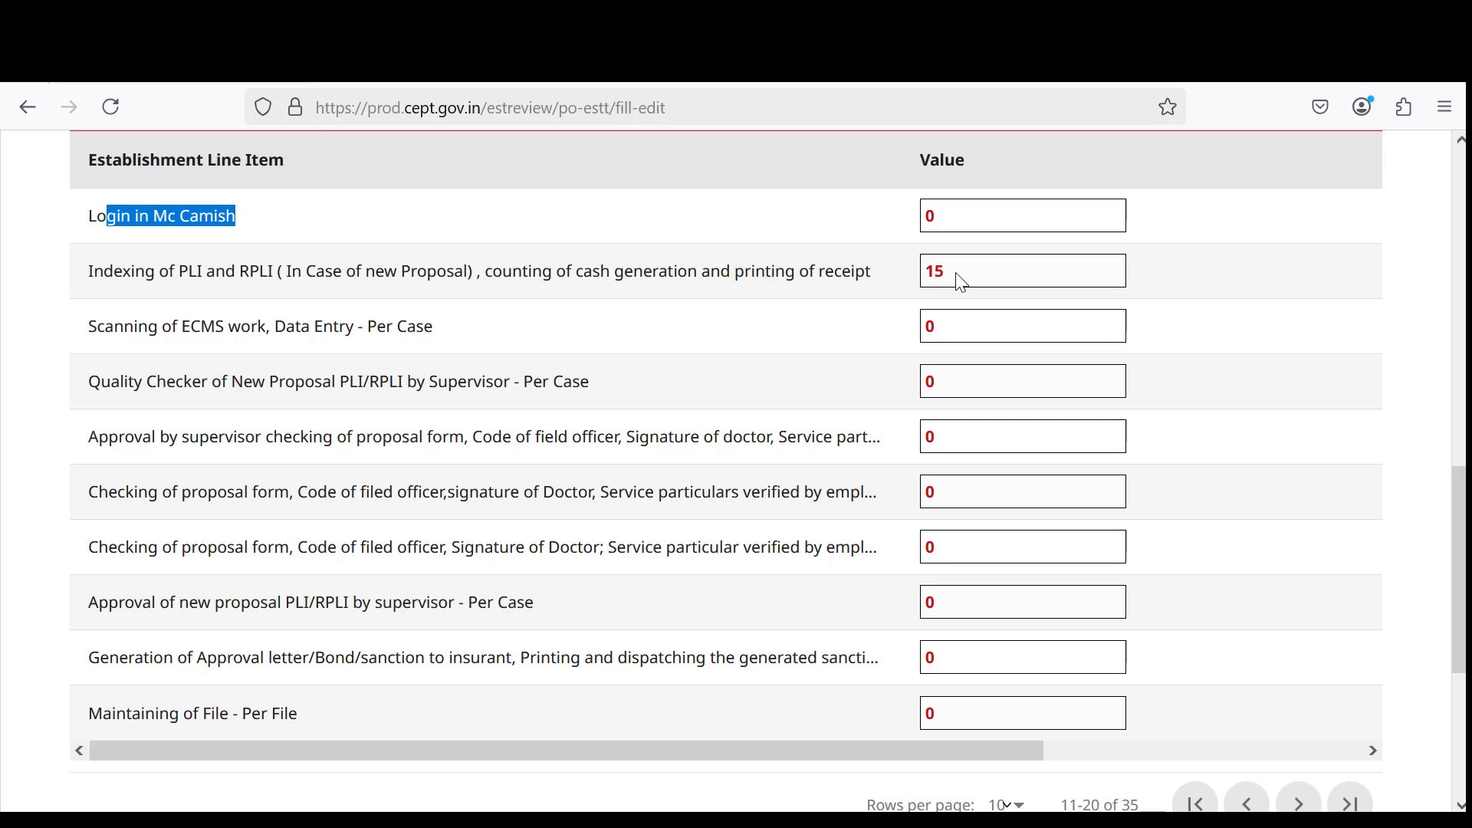
{"action": "left_click_drag", "start_coordinate": [949, 274], "coordinate": [916, 276]}
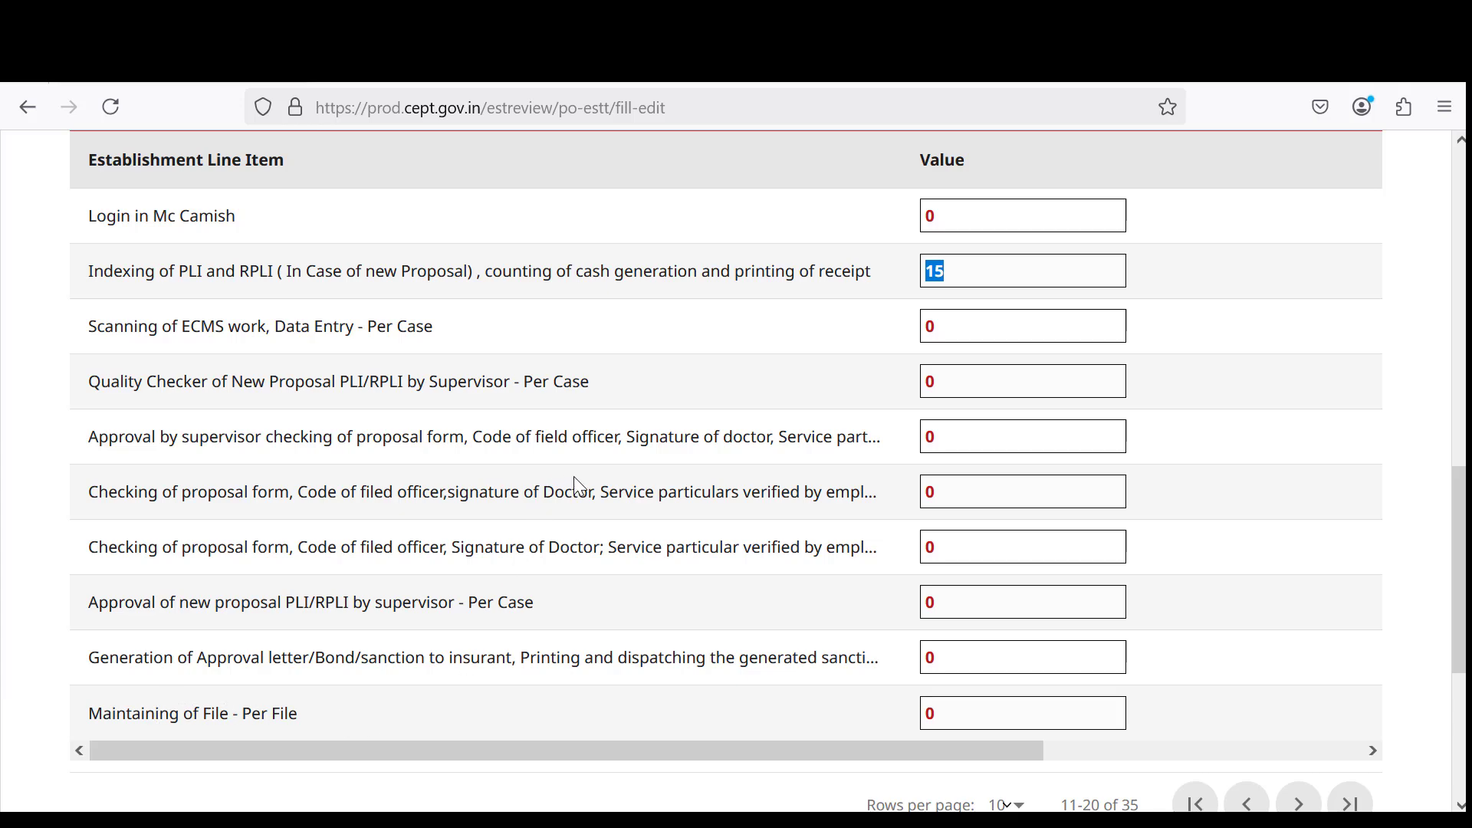
Page the Postal Life Insurance table through rows 21–30 to its last rows, 31–35 of 35.
{"action": "scroll", "coordinate": [805, 490], "scroll_direction": "down", "scroll_amount": 3}
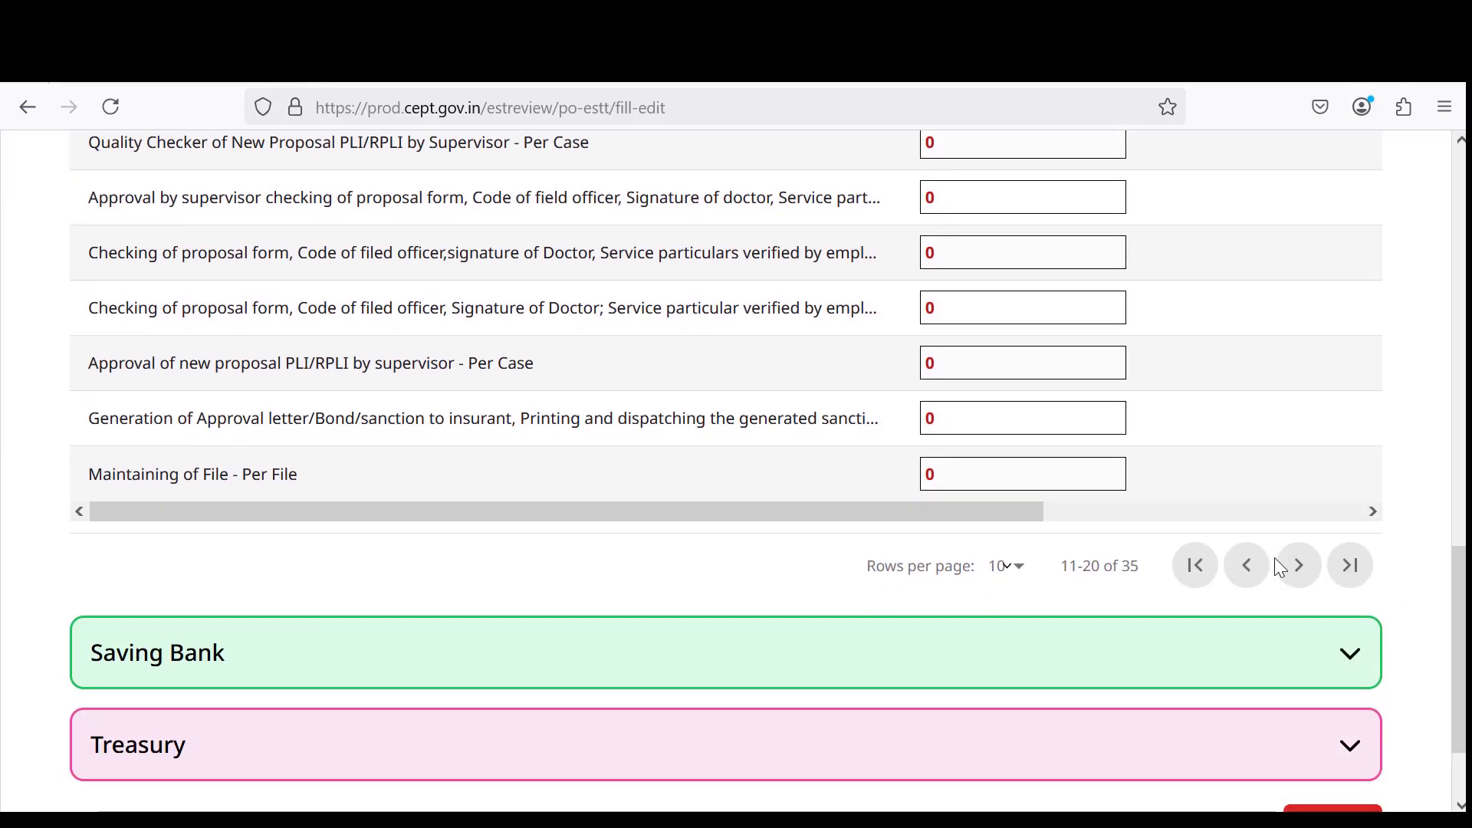
{"action": "left_click", "coordinate": [1301, 565]}
{"action": "scroll", "coordinate": [1050, 529], "scroll_direction": "up", "scroll_amount": 5}
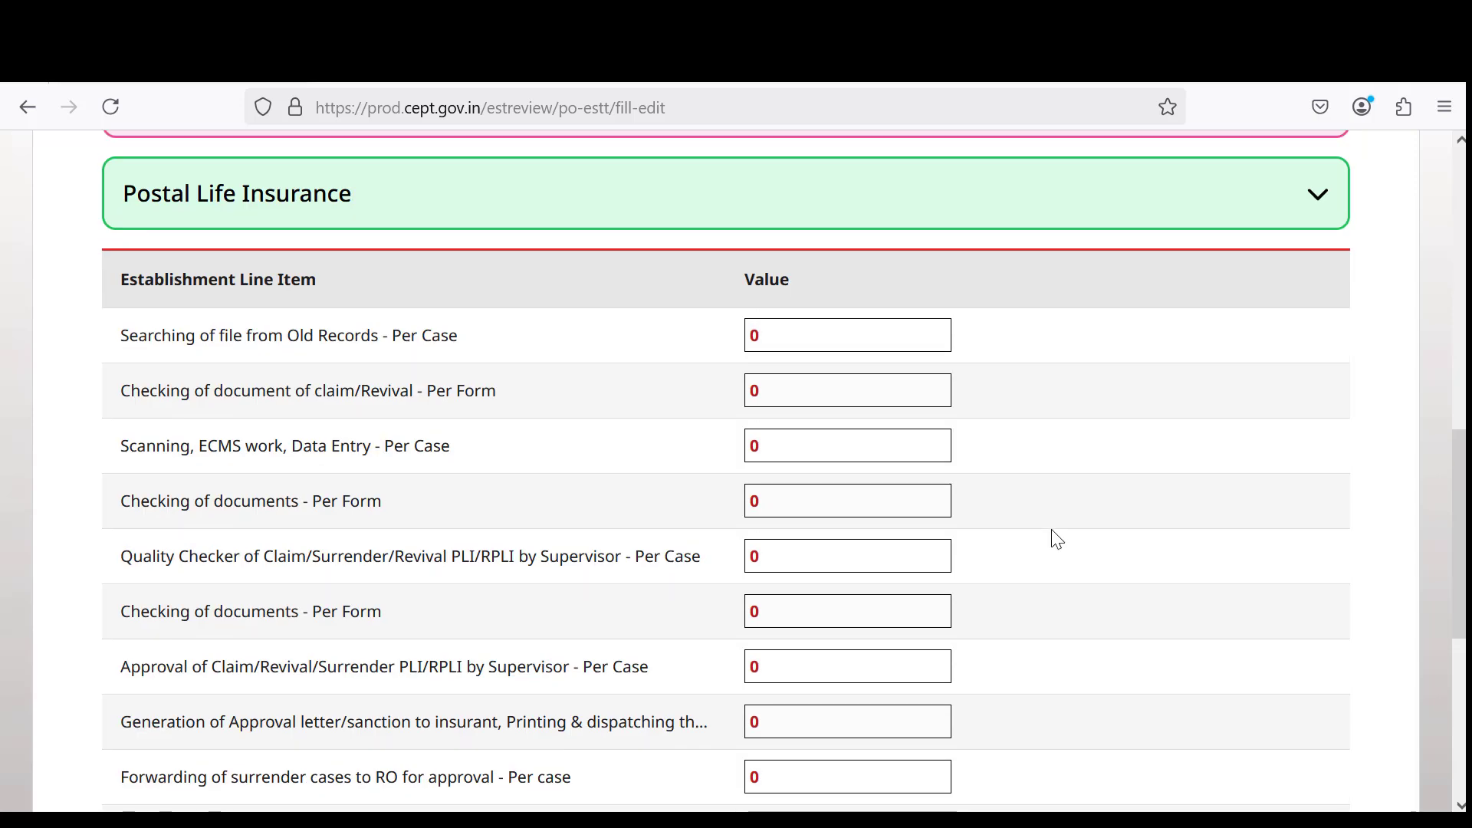
{"action": "scroll", "coordinate": [943, 502], "scroll_direction": "down", "scroll_amount": 3}
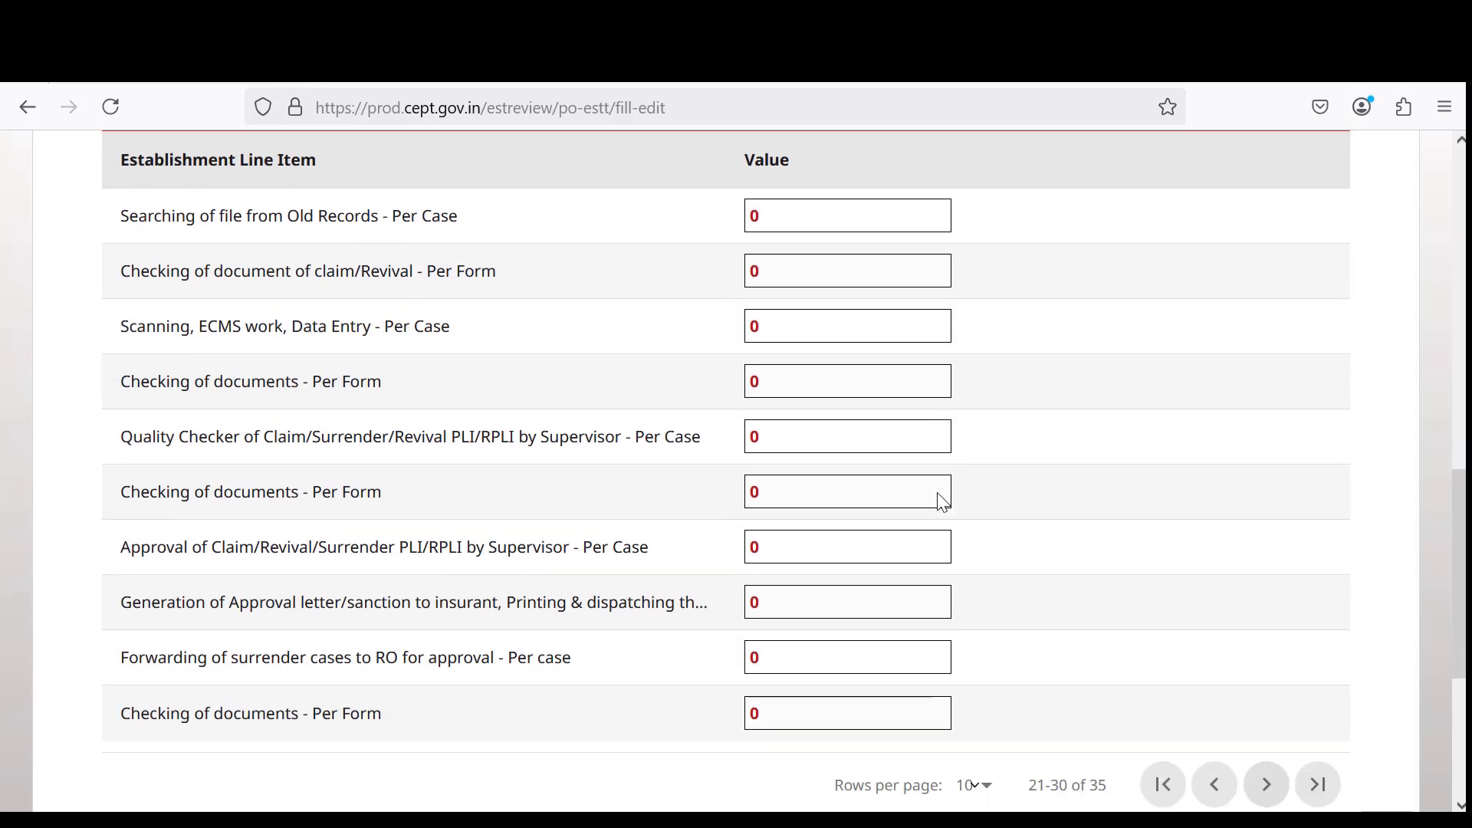
{"action": "left_click", "coordinate": [1270, 673]}
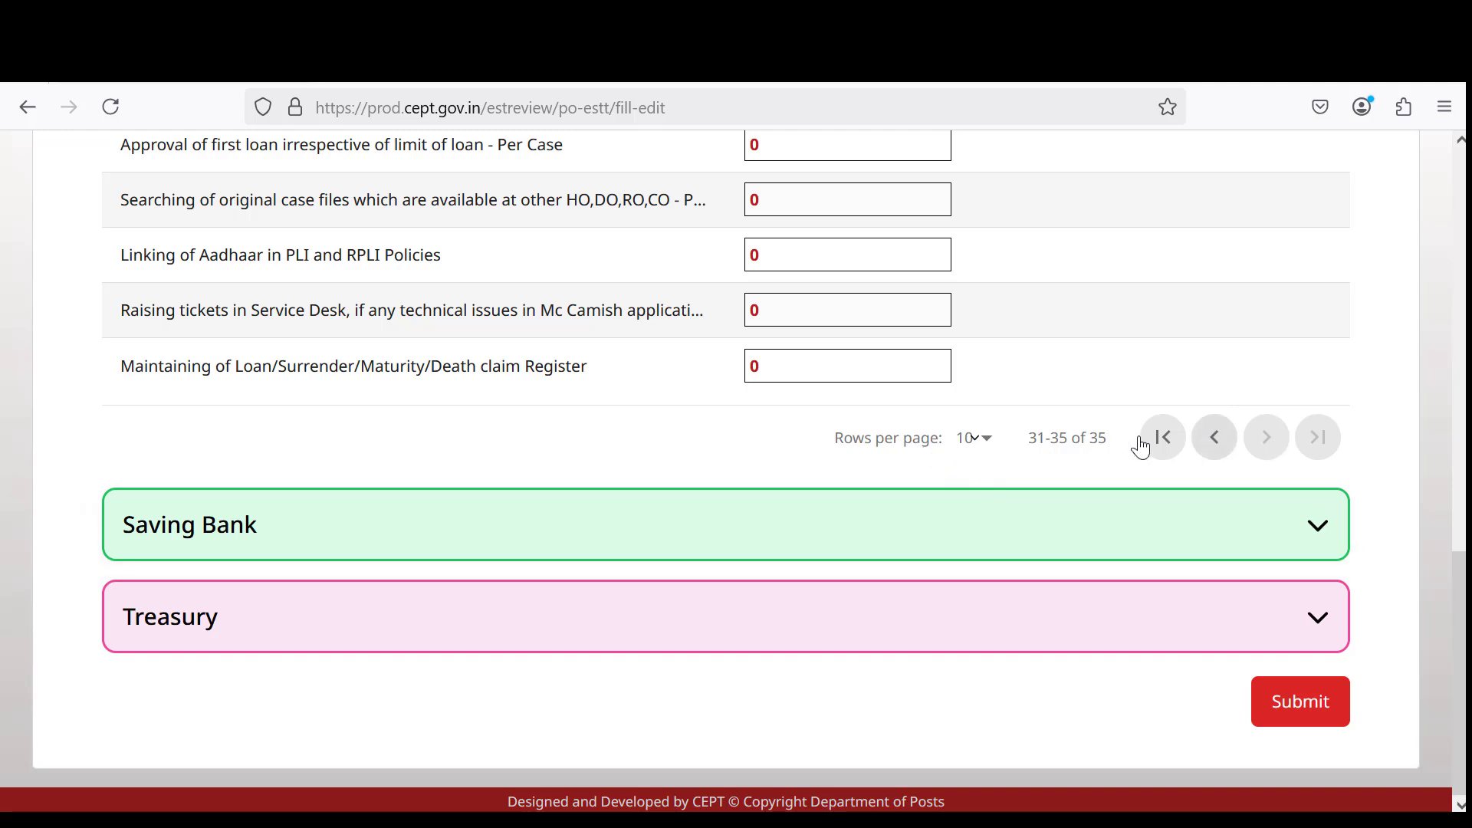
{"action": "scroll", "coordinate": [1031, 441], "scroll_direction": "up", "scroll_amount": 3}
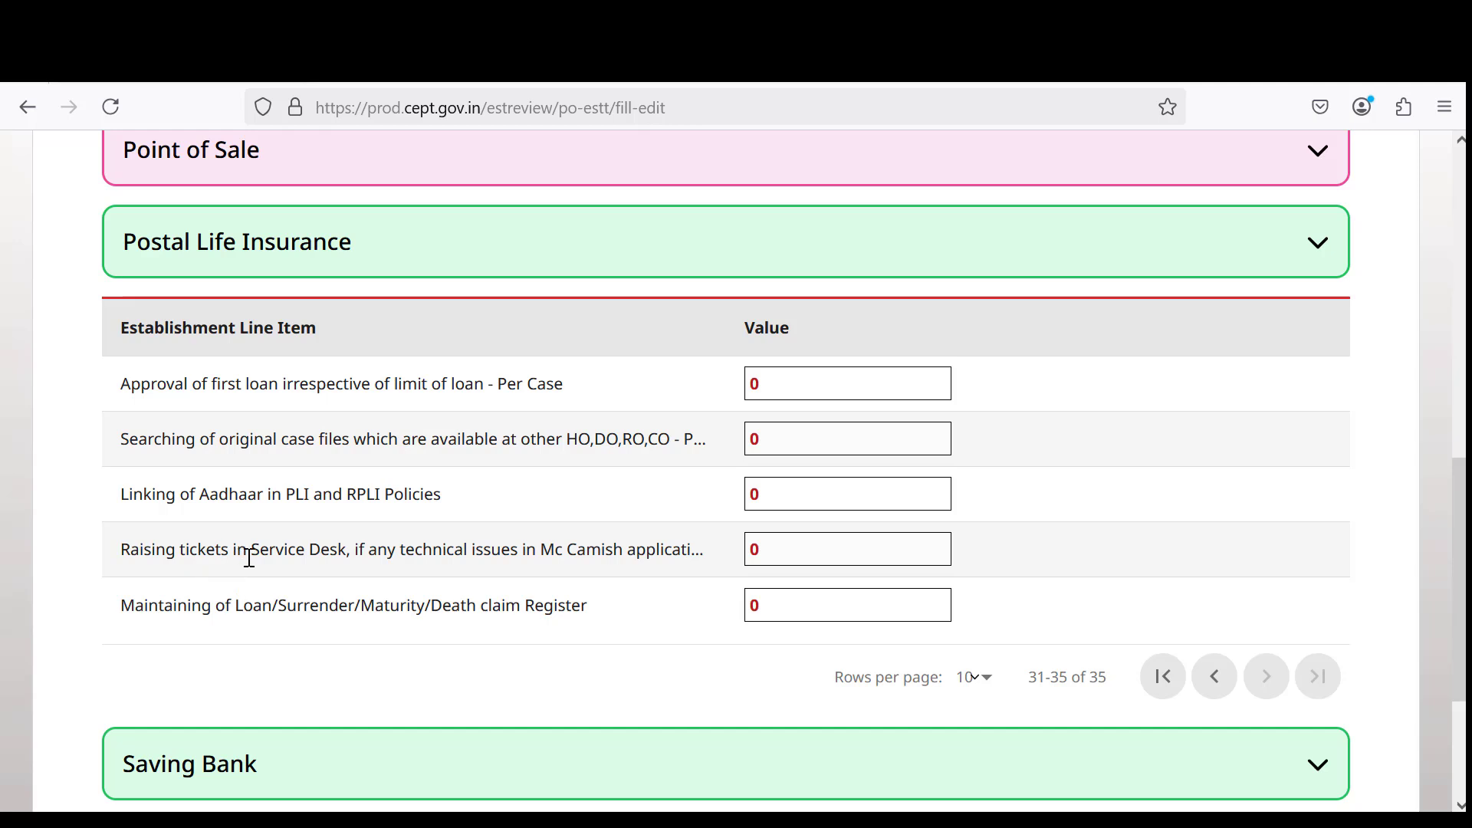
Highlight the Service Desk ticket, Aadhaar linking and claim Register line items, then clear the highlight.
{"action": "left_click_drag", "start_coordinate": [239, 553], "coordinate": [691, 573]}
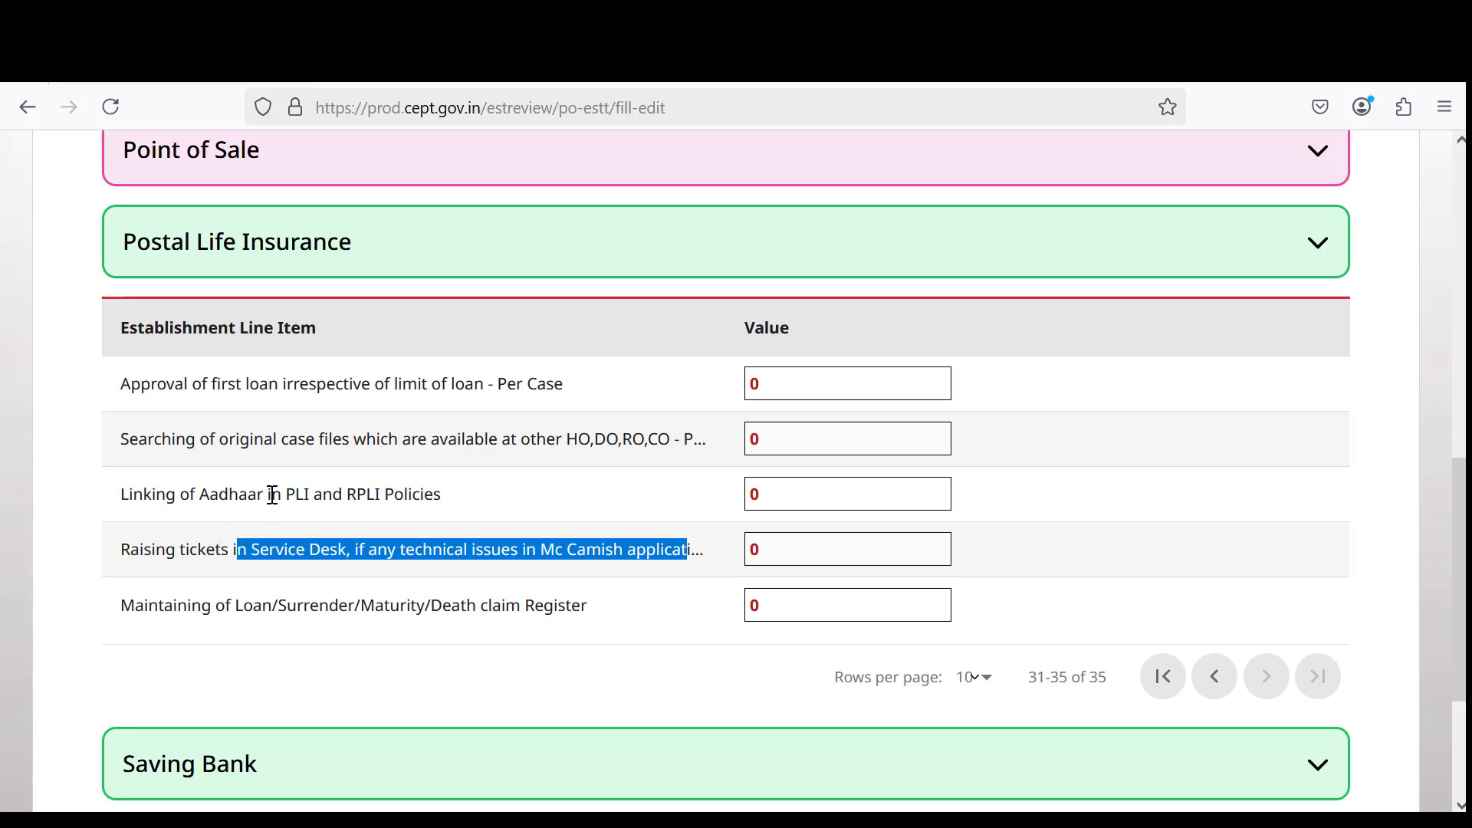
{"action": "left_click_drag", "start_coordinate": [272, 494], "coordinate": [641, 486]}
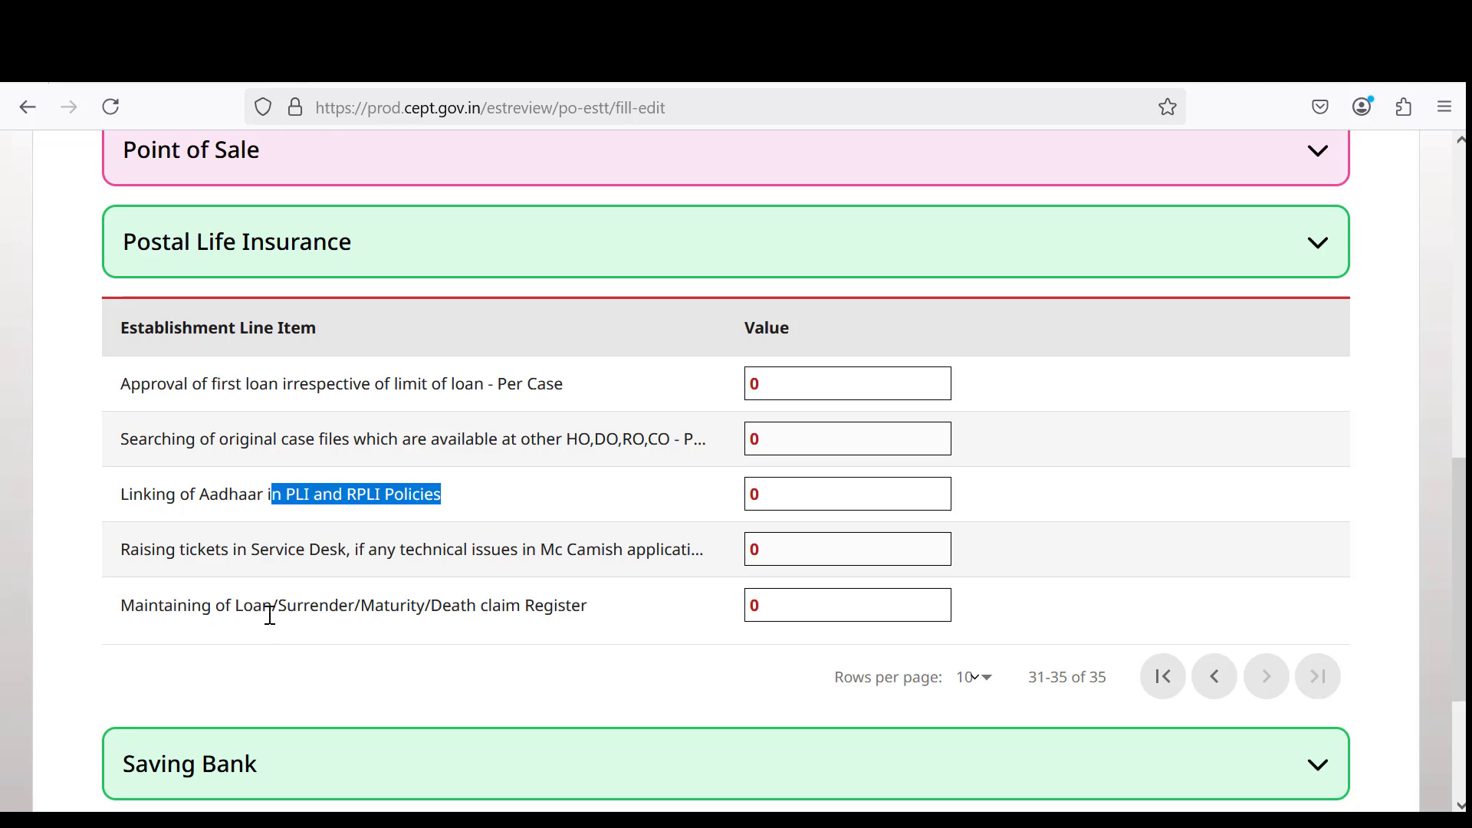
{"action": "left_click_drag", "start_coordinate": [270, 614], "coordinate": [599, 619]}
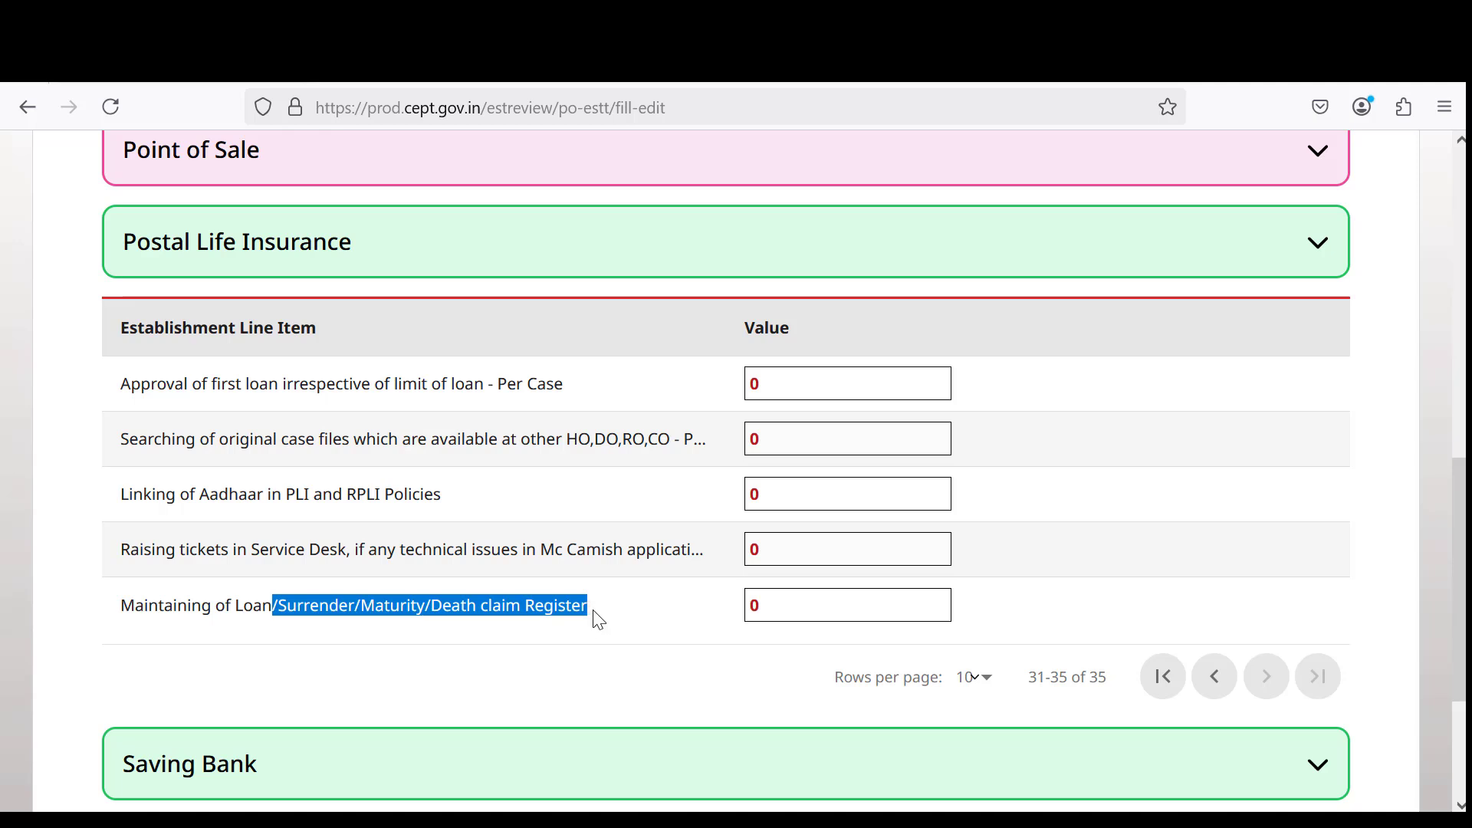
{"action": "left_click", "coordinate": [857, 614]}
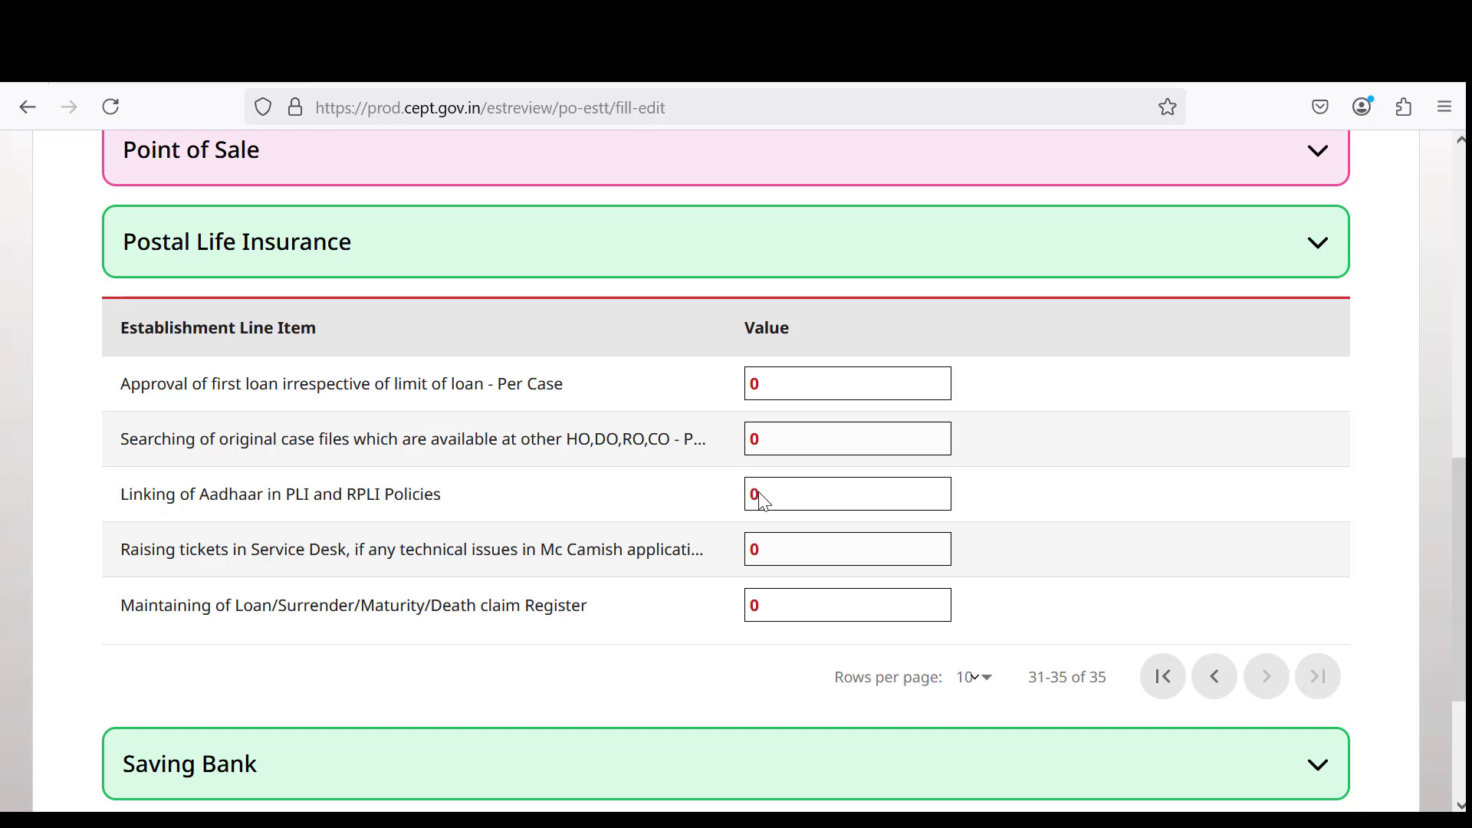
{"action": "scroll", "coordinate": [832, 557], "scroll_direction": "down", "scroll_amount": 2}
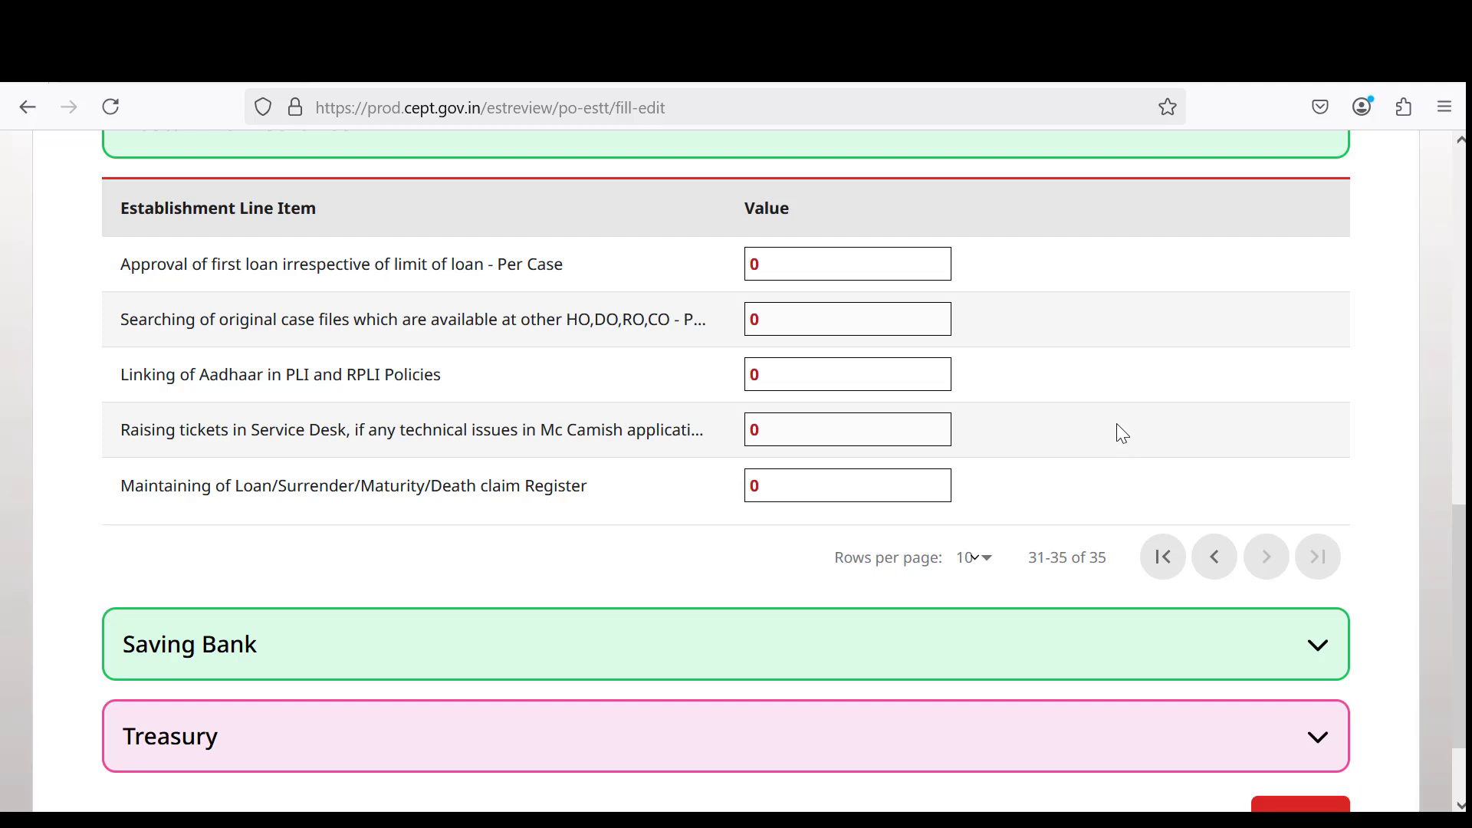
{"action": "scroll", "coordinate": [1008, 371], "scroll_direction": "up", "scroll_amount": 2}
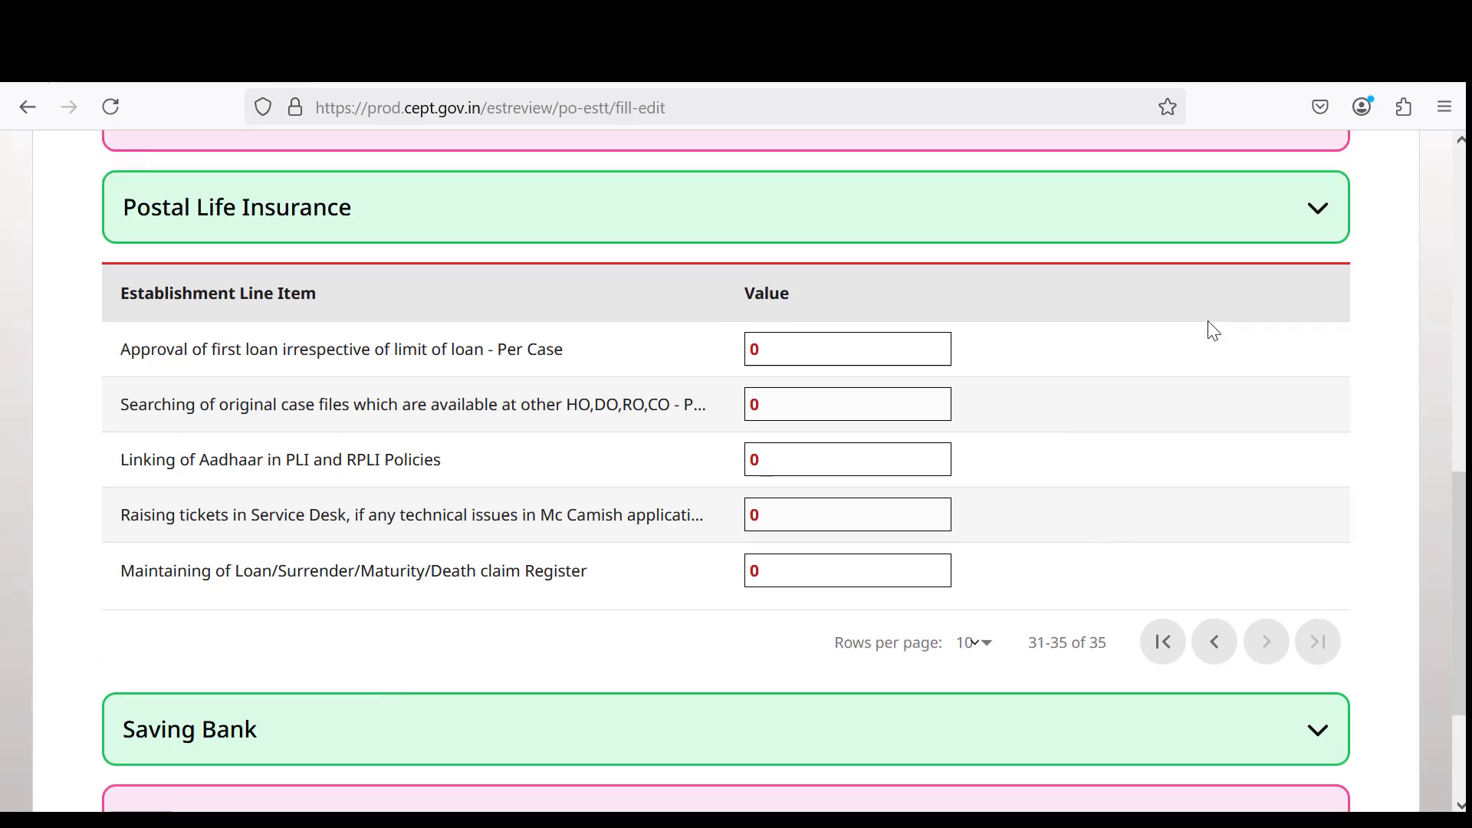
Collapse Postal Life Insurance, expand Saving Bank and page it to rows 11–20 of 88.
{"action": "left_click", "coordinate": [1322, 247]}
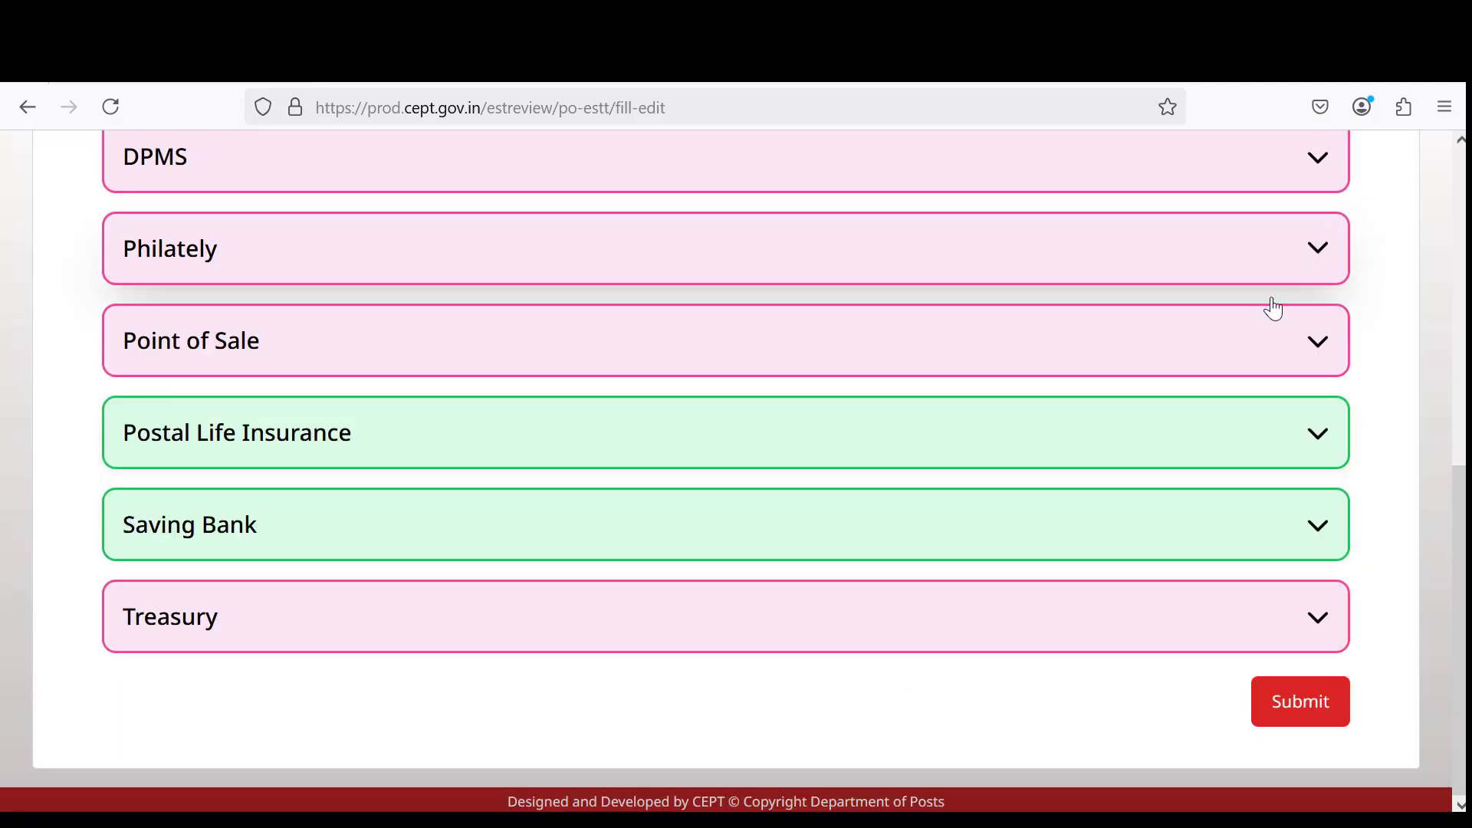
{"action": "left_click", "coordinate": [855, 547]}
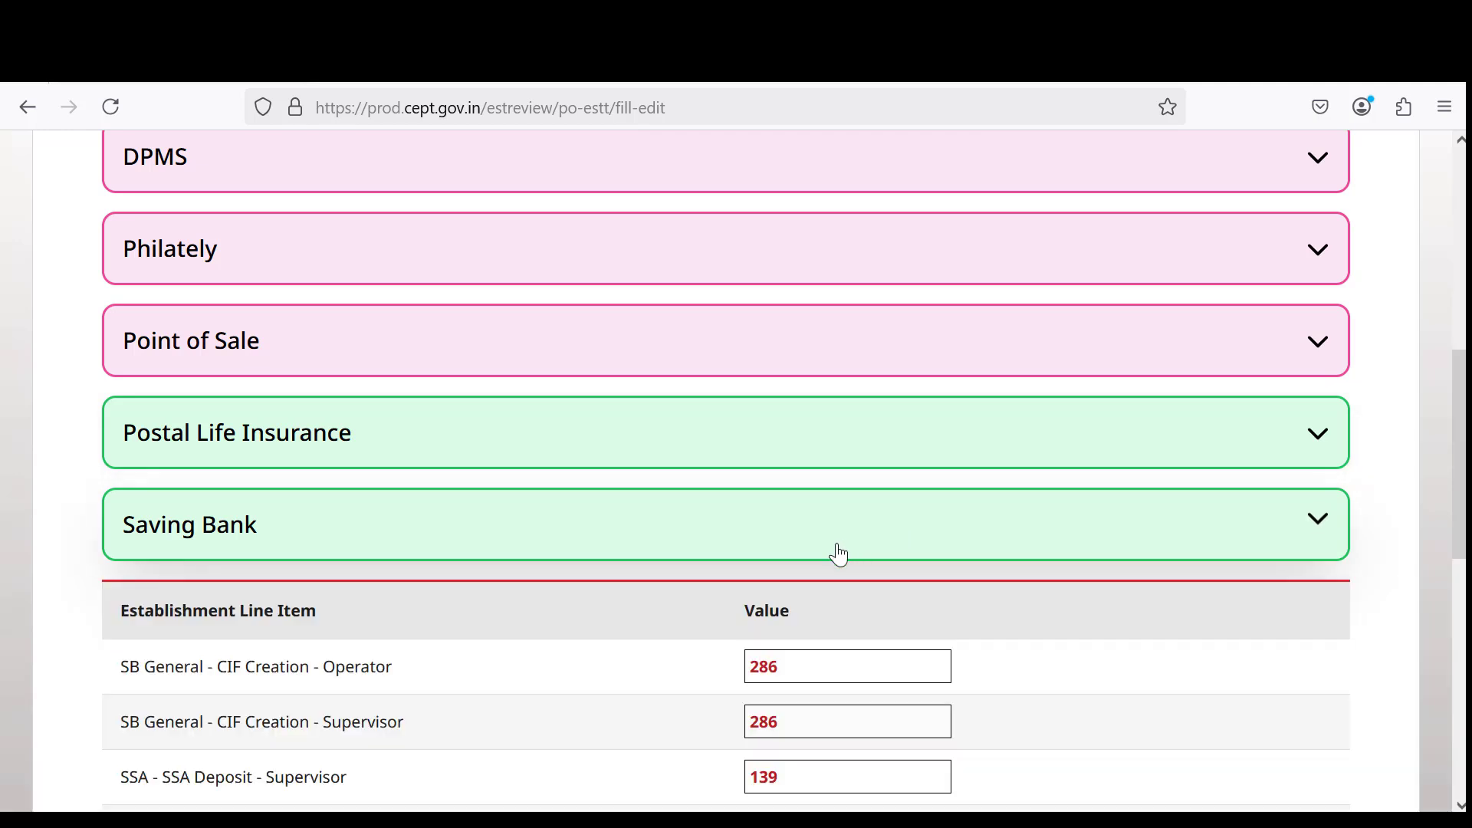
{"action": "scroll", "coordinate": [820, 555], "scroll_direction": "down", "scroll_amount": 5}
{"action": "scroll", "coordinate": [826, 557], "scroll_direction": "down", "scroll_amount": 3}
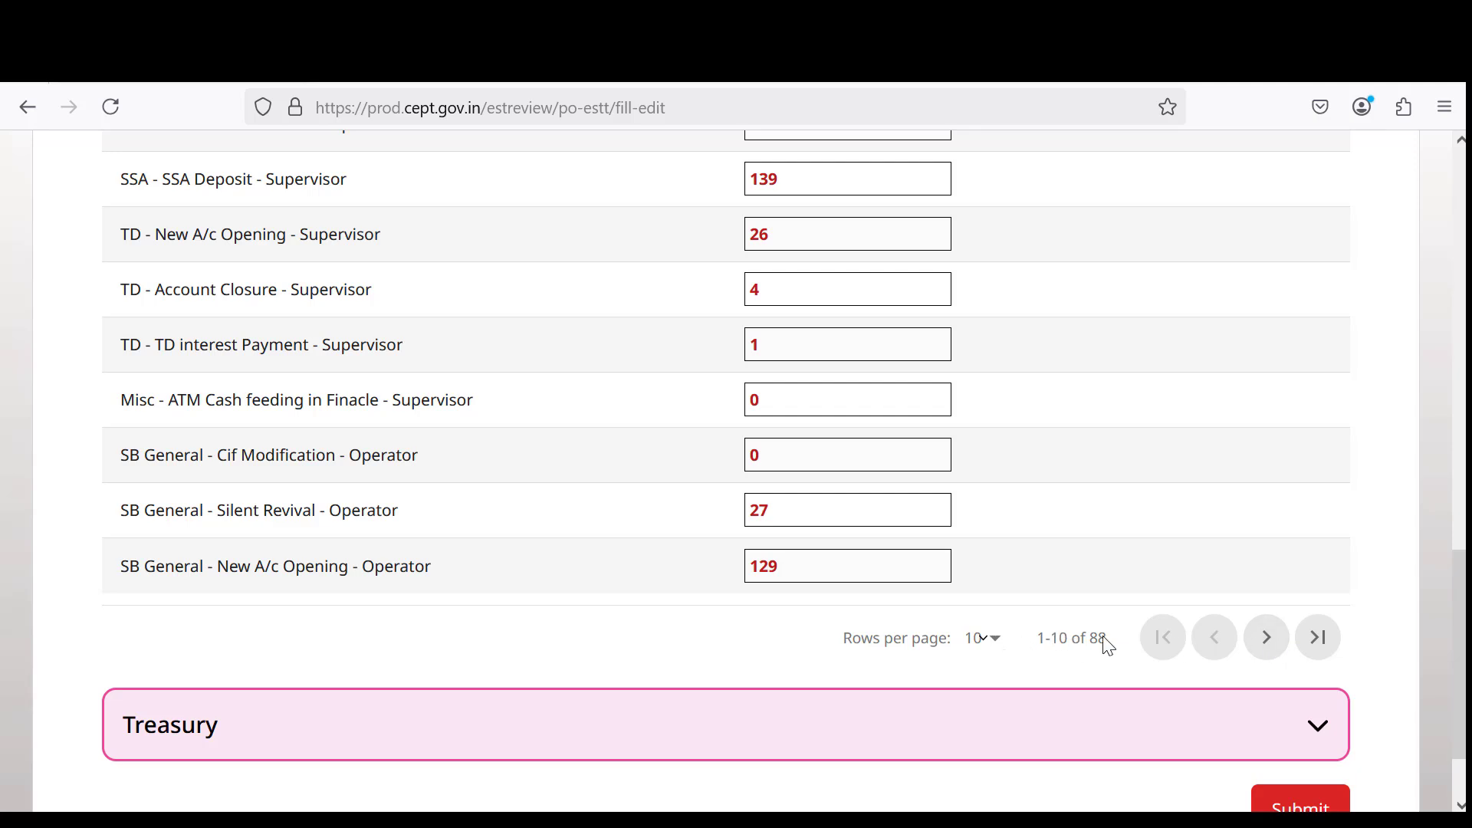
{"action": "left_click", "coordinate": [1264, 639]}
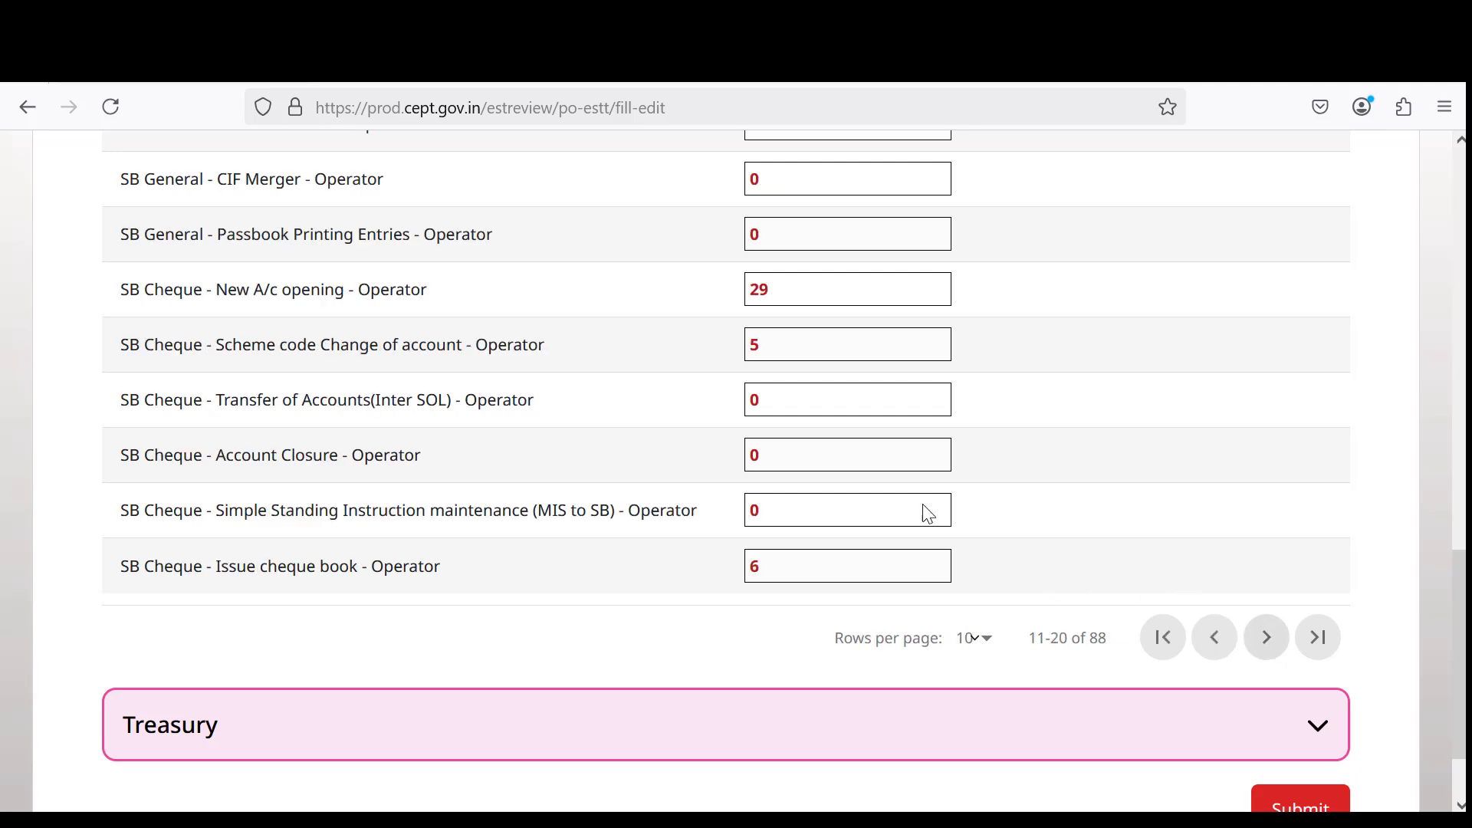
{"action": "scroll", "coordinate": [896, 480], "scroll_direction": "up", "scroll_amount": 3}
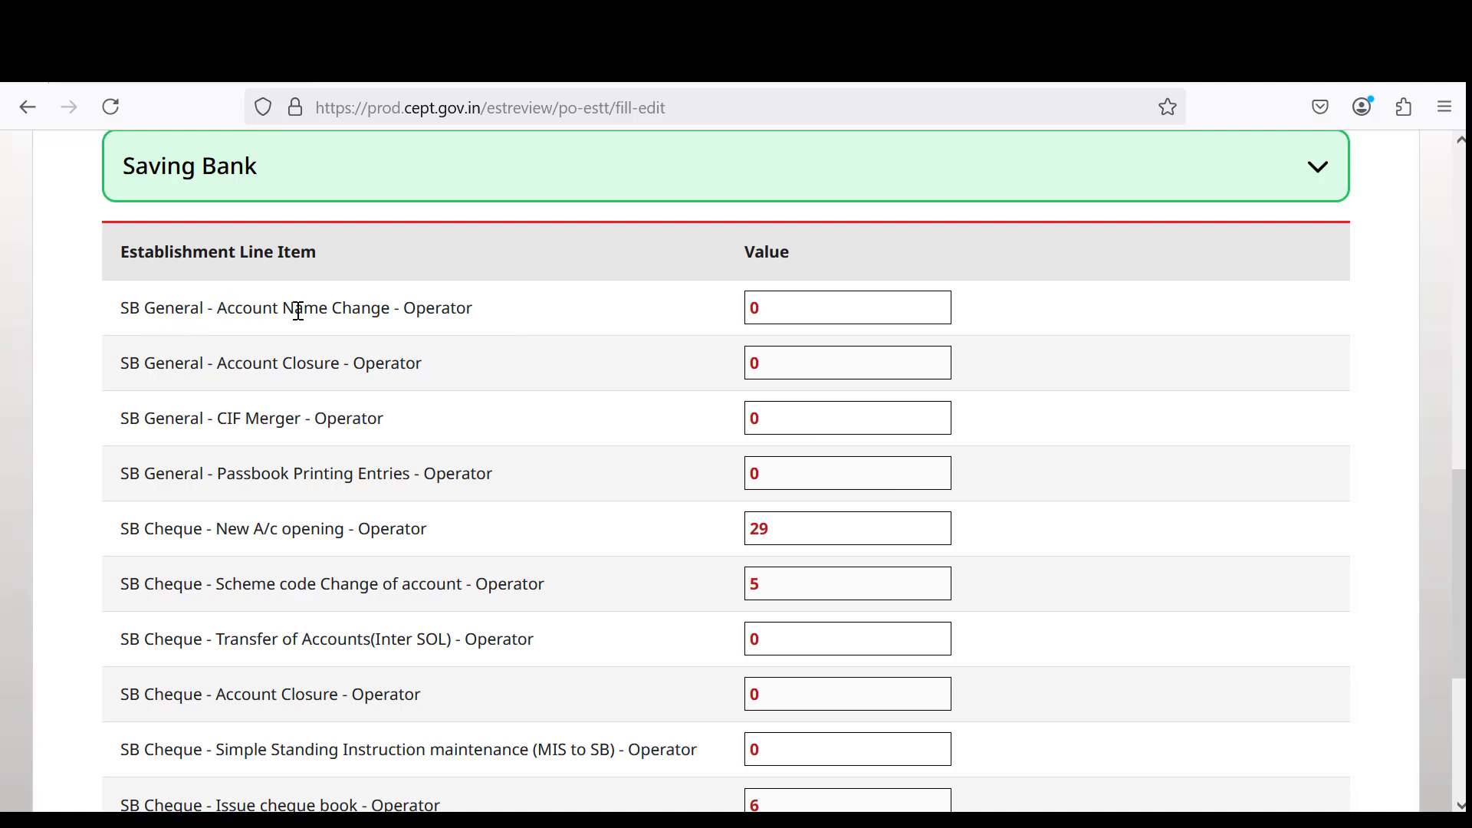
{"action": "left_click_drag", "start_coordinate": [222, 308], "coordinate": [450, 307]}
{"action": "left_click_drag", "start_coordinate": [221, 363], "coordinate": [459, 374]}
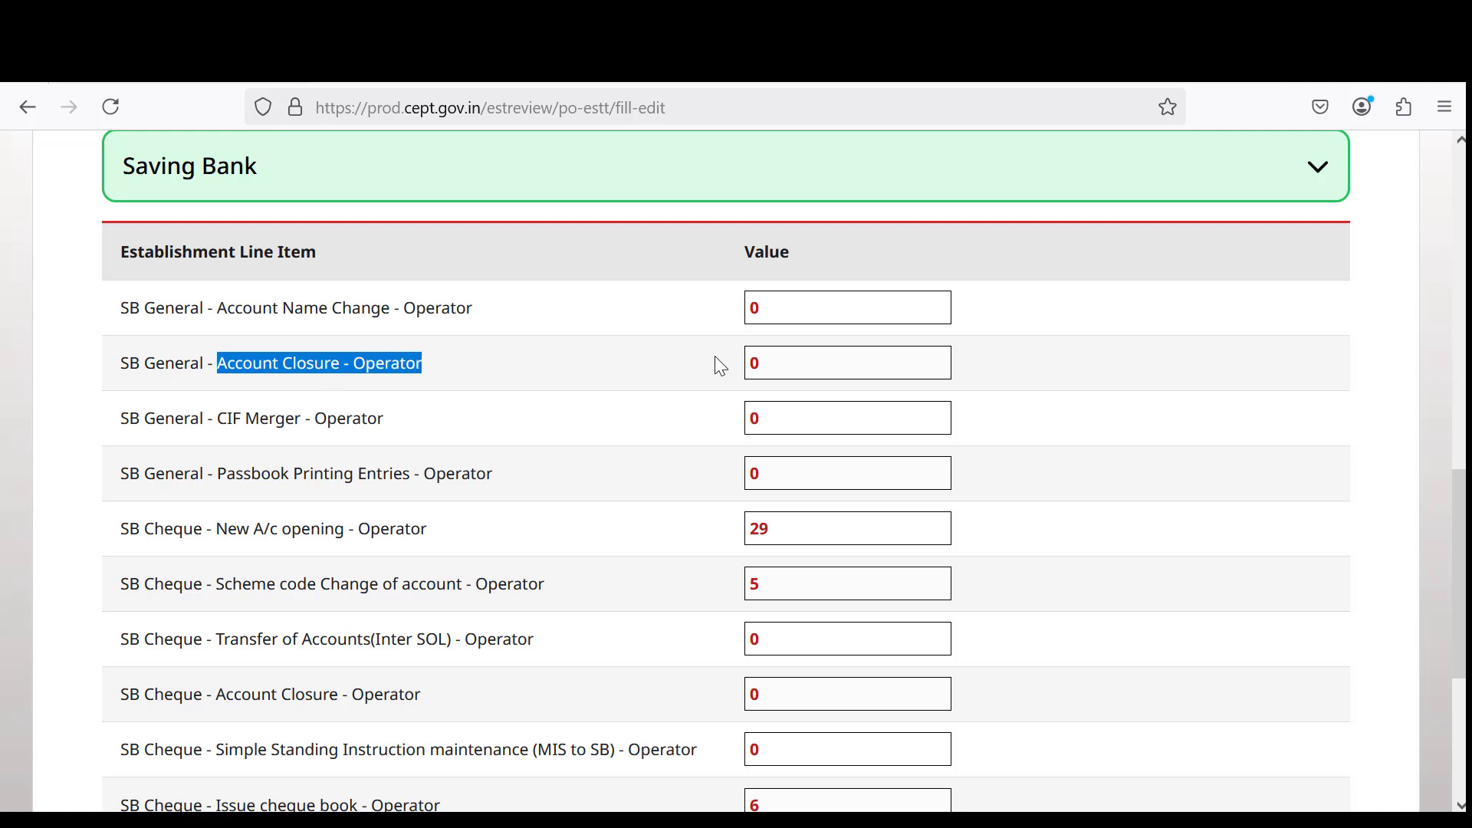
{"action": "left_click", "coordinate": [819, 373]}
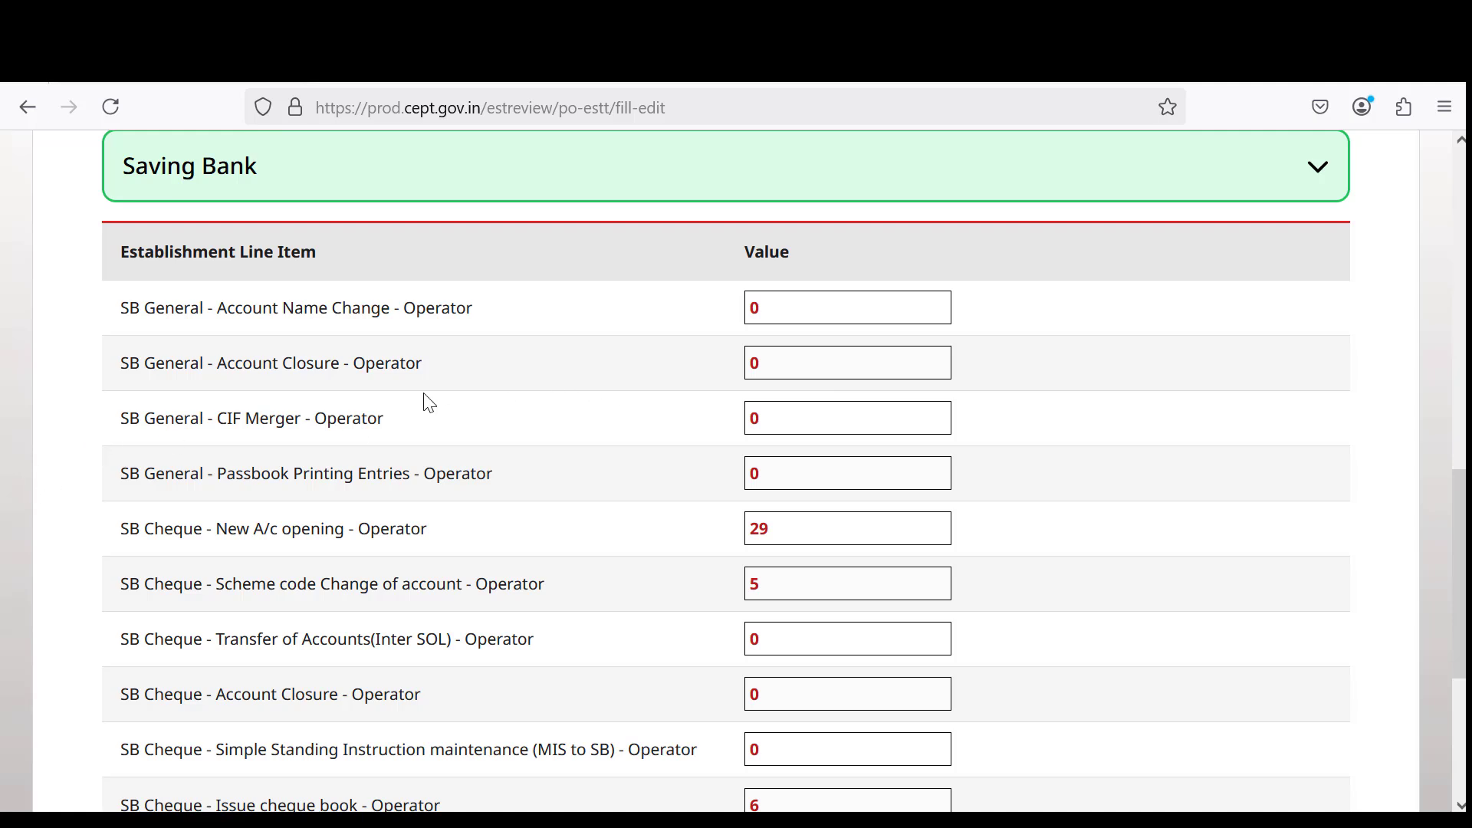
{"action": "left_click_drag", "start_coordinate": [306, 419], "coordinate": [453, 418]}
{"action": "left_click_drag", "start_coordinate": [310, 474], "coordinate": [487, 465]}
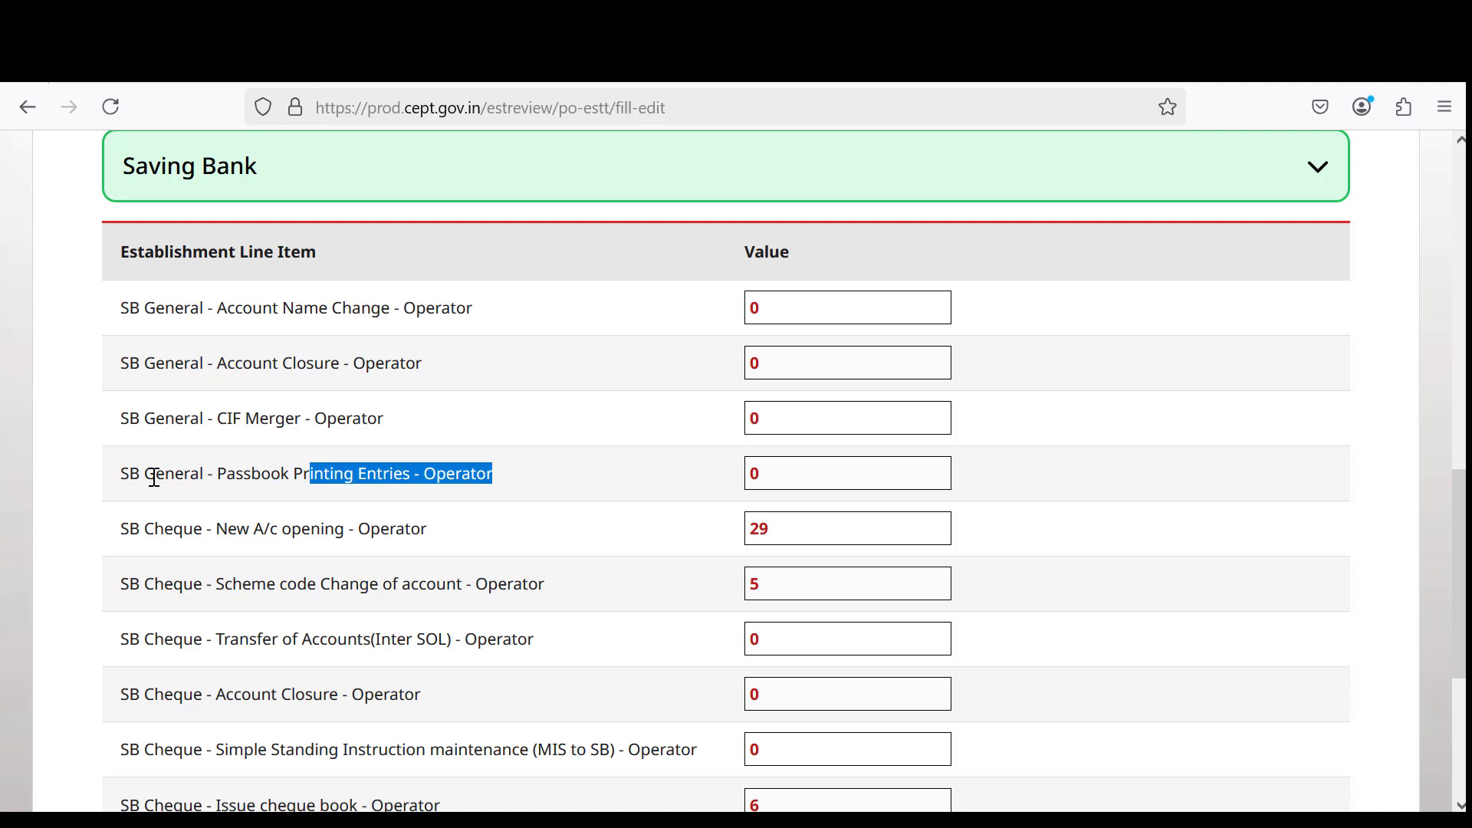
{"action": "left_click_drag", "start_coordinate": [127, 472], "coordinate": [520, 469]}
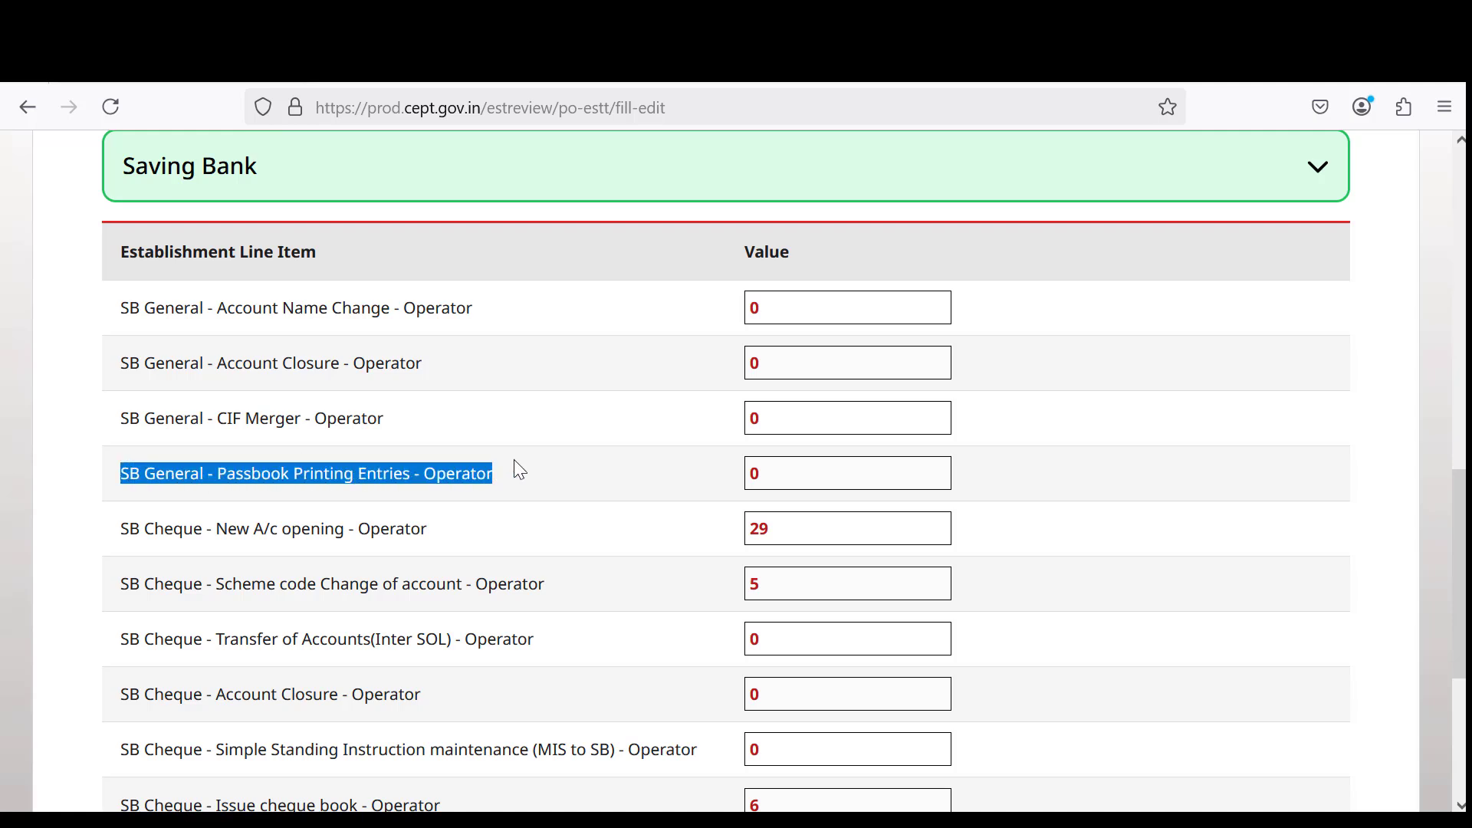
{"action": "left_click", "coordinate": [774, 475]}
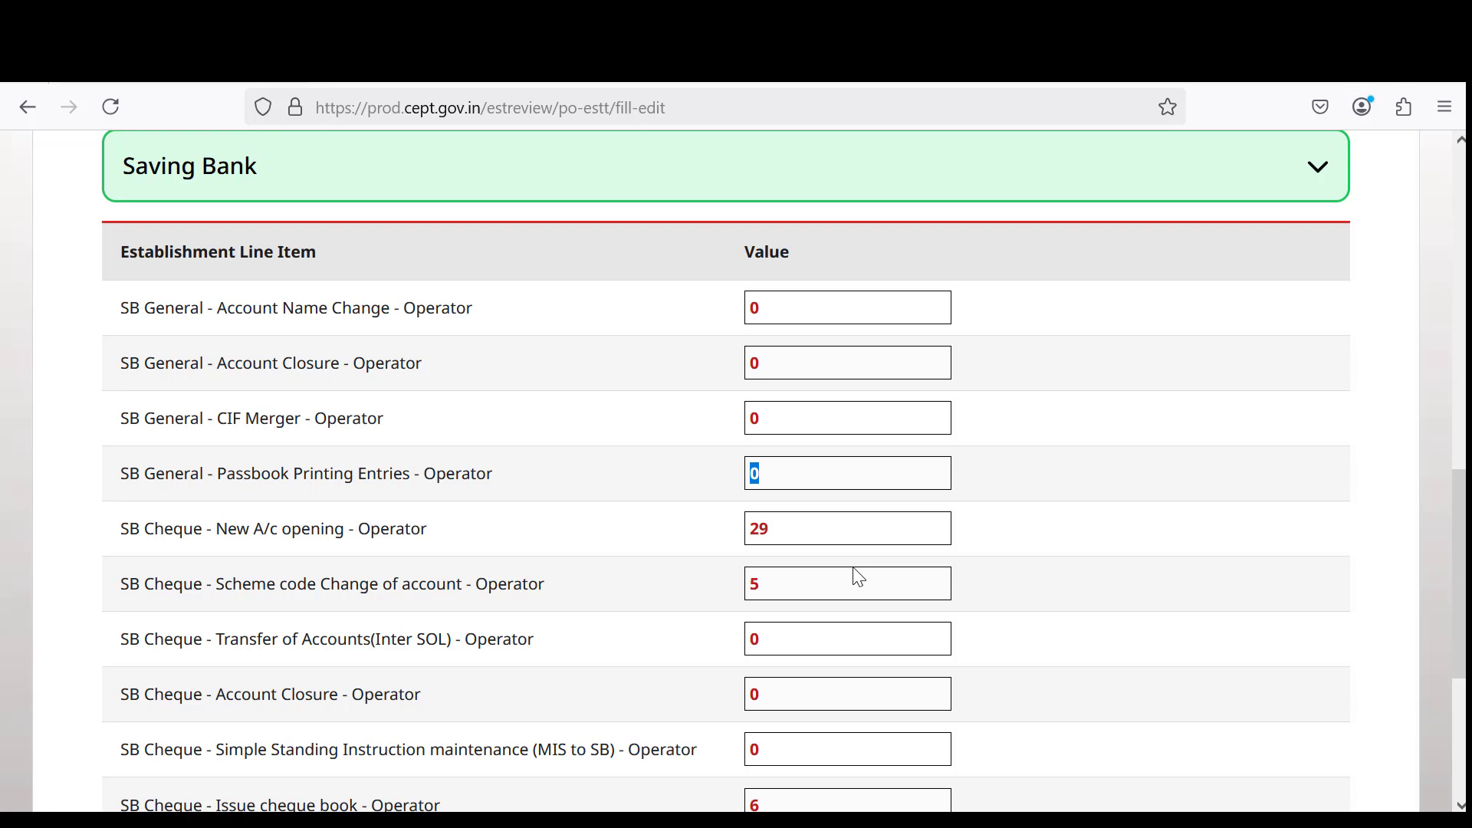
{"action": "scroll", "coordinate": [919, 579], "scroll_direction": "down", "scroll_amount": 3}
{"action": "scroll", "coordinate": [967, 579], "scroll_direction": "down", "scroll_amount": 3}
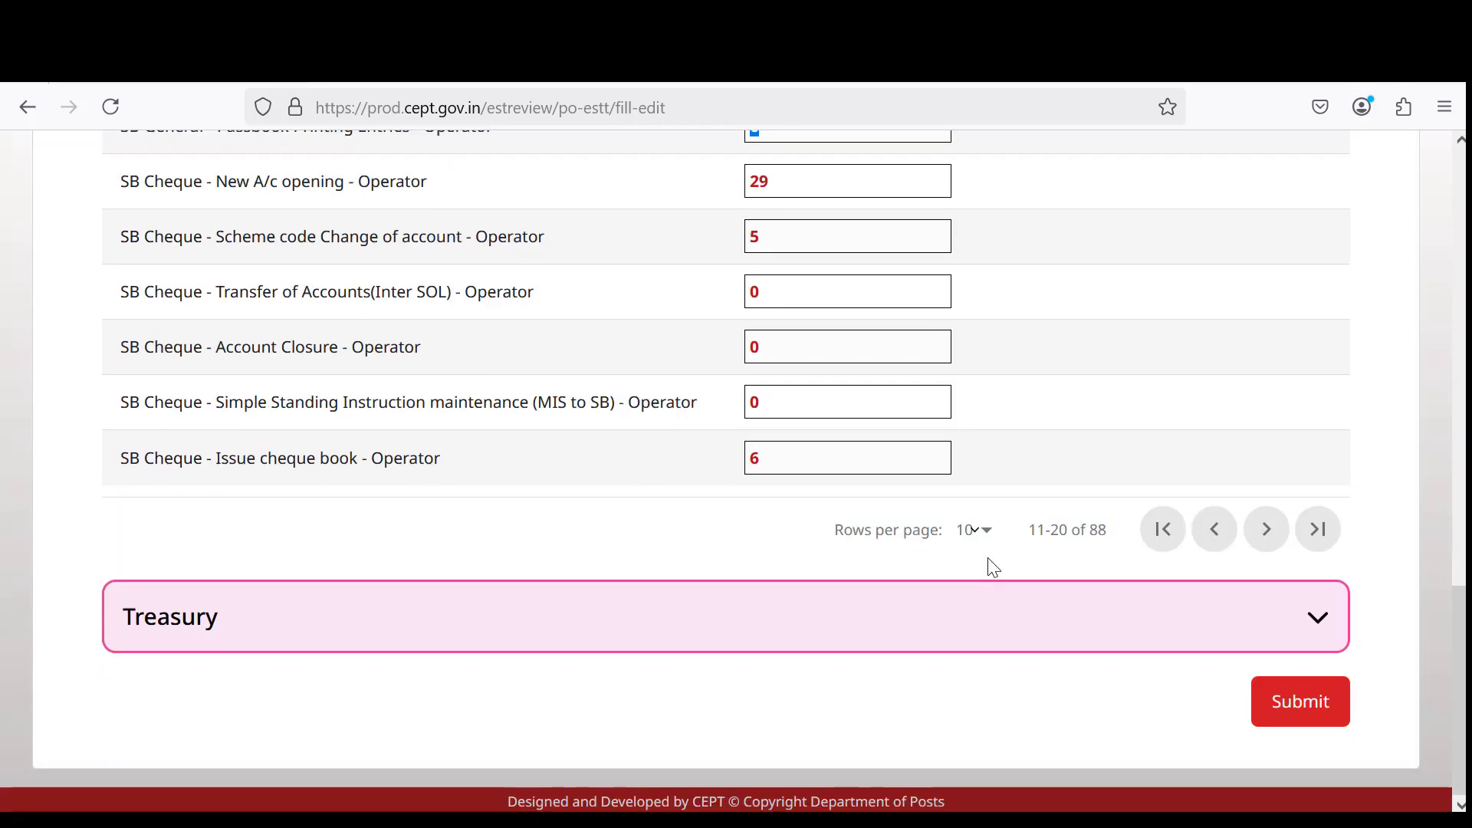
Page the Saving Bank table from rows 21–30 through 51–60.
{"action": "left_click", "coordinate": [1265, 537]}
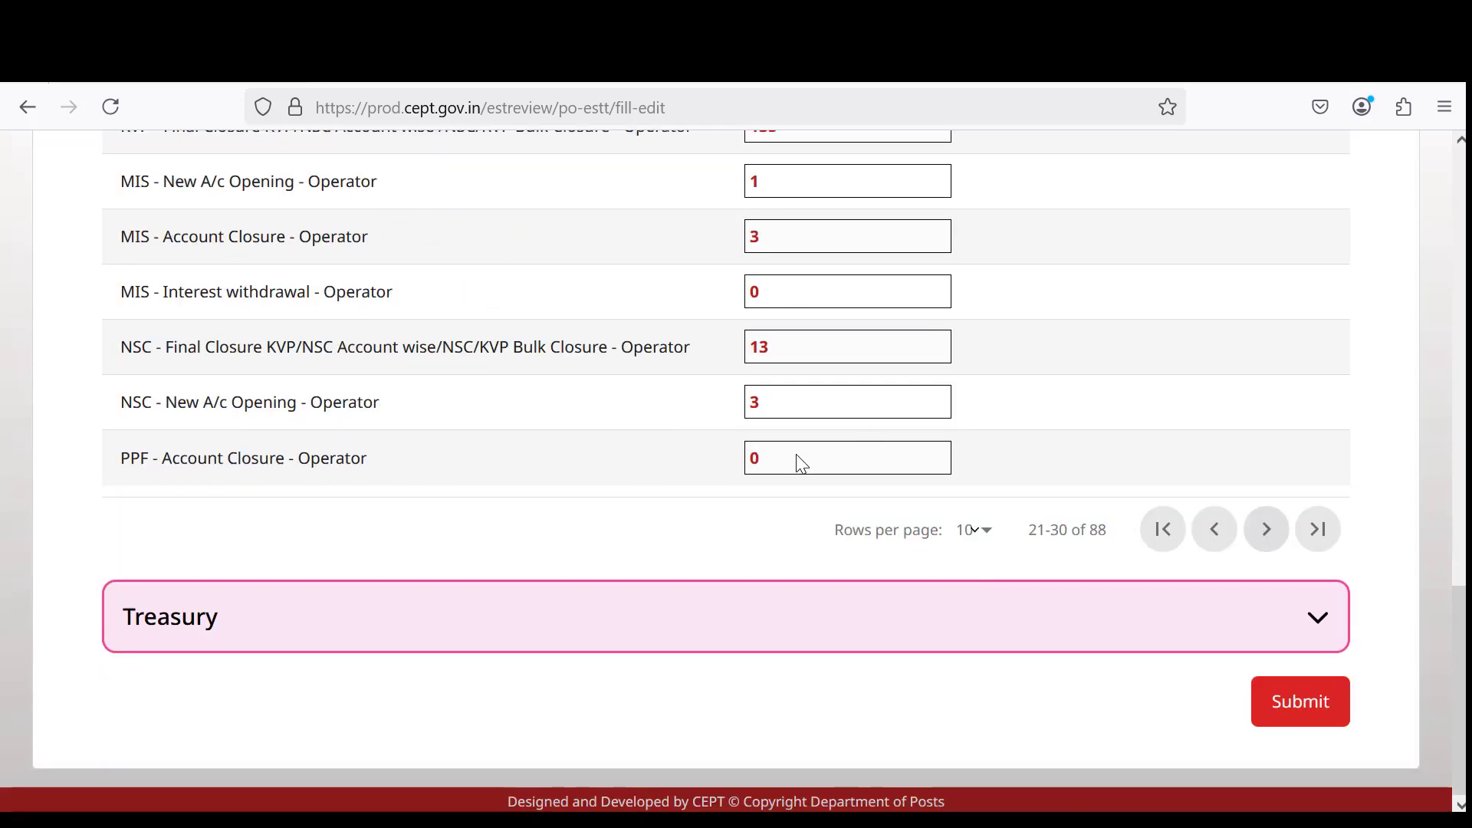
{"action": "scroll", "coordinate": [800, 465], "scroll_direction": "up", "scroll_amount": 5}
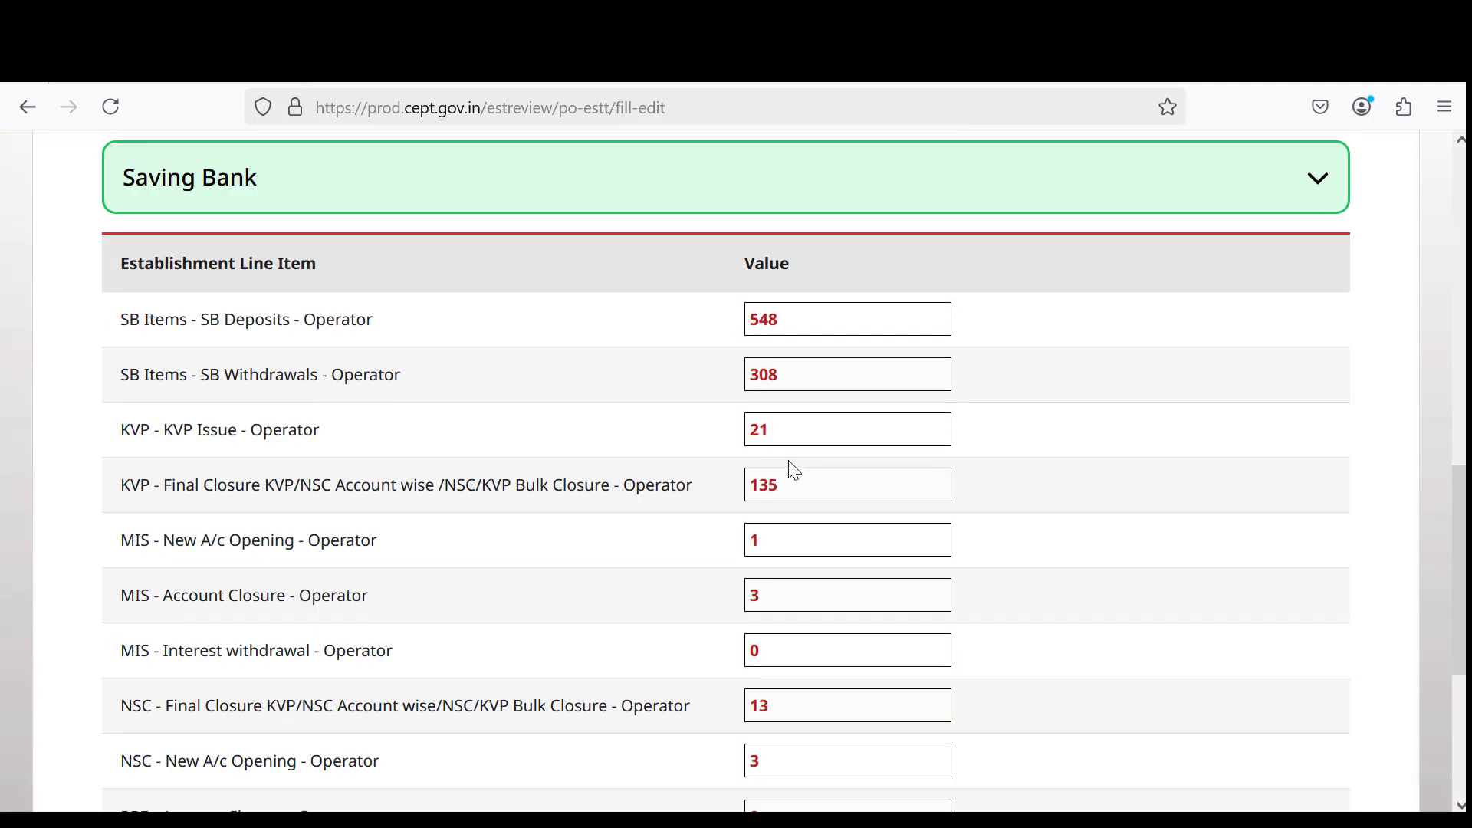
{"action": "scroll", "coordinate": [797, 471], "scroll_direction": "down", "scroll_amount": 5}
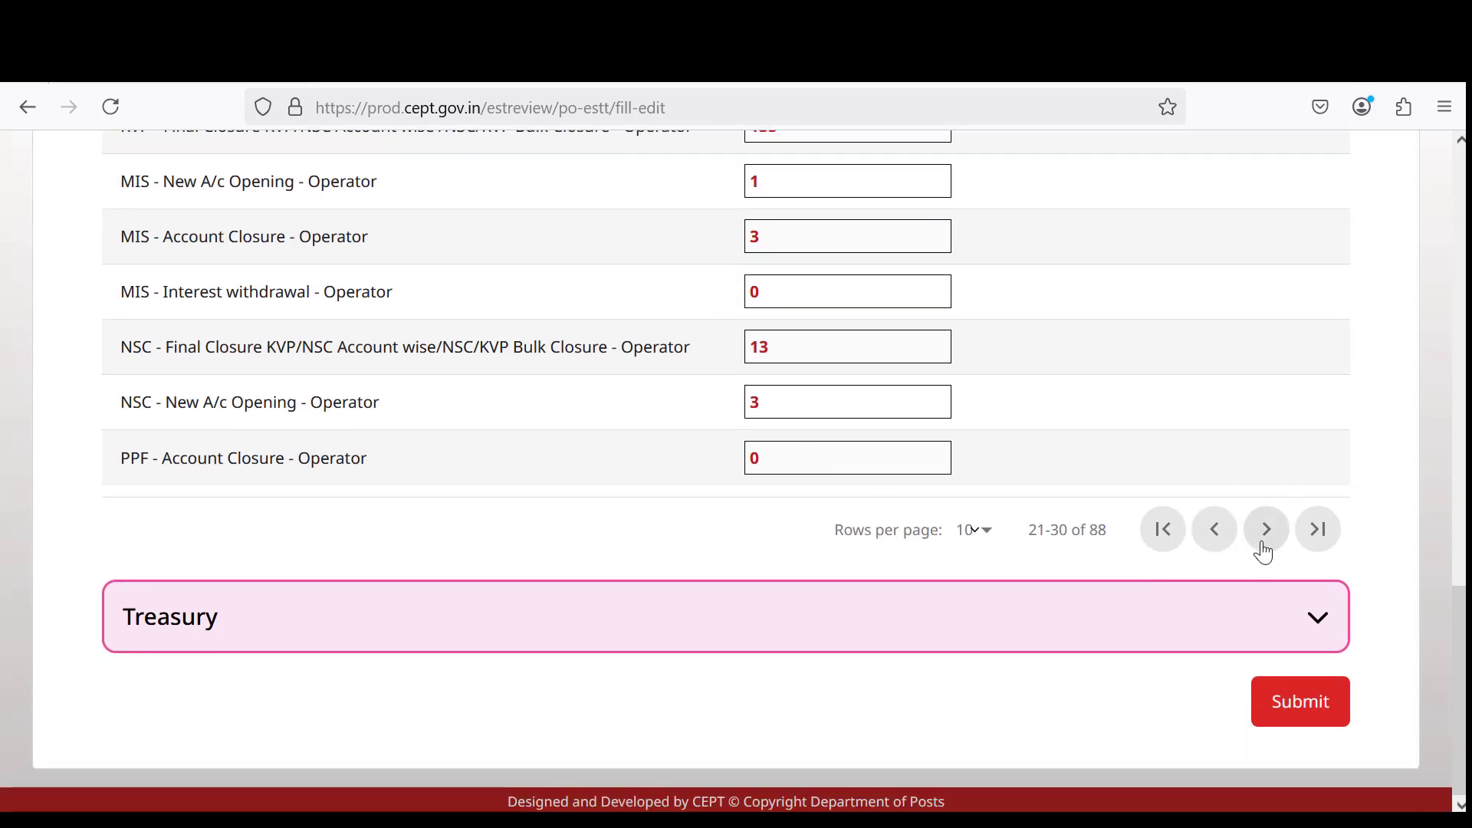
{"action": "left_click", "coordinate": [1266, 533]}
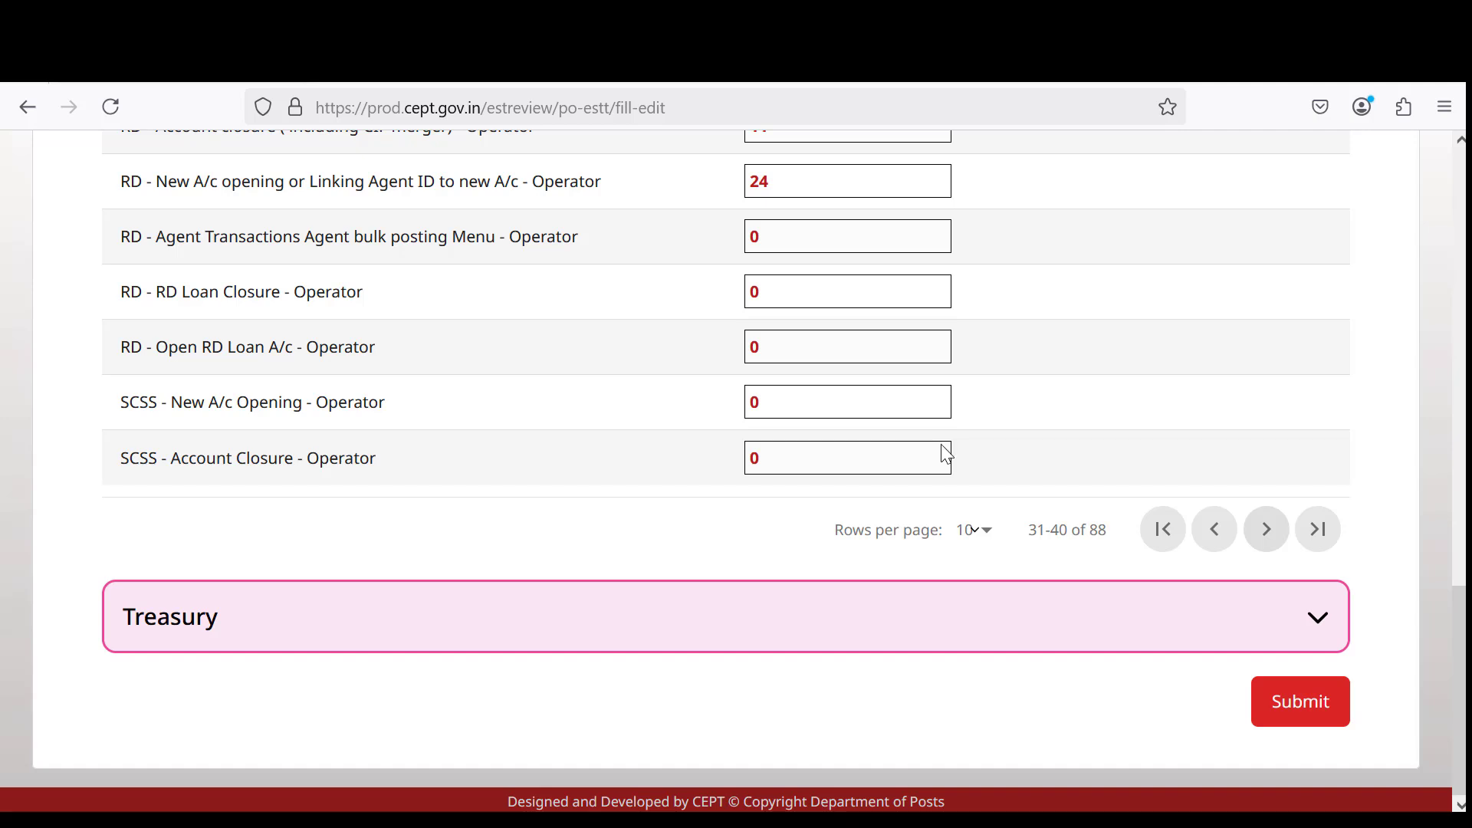
{"action": "scroll", "coordinate": [1018, 421], "scroll_direction": "up", "scroll_amount": 3}
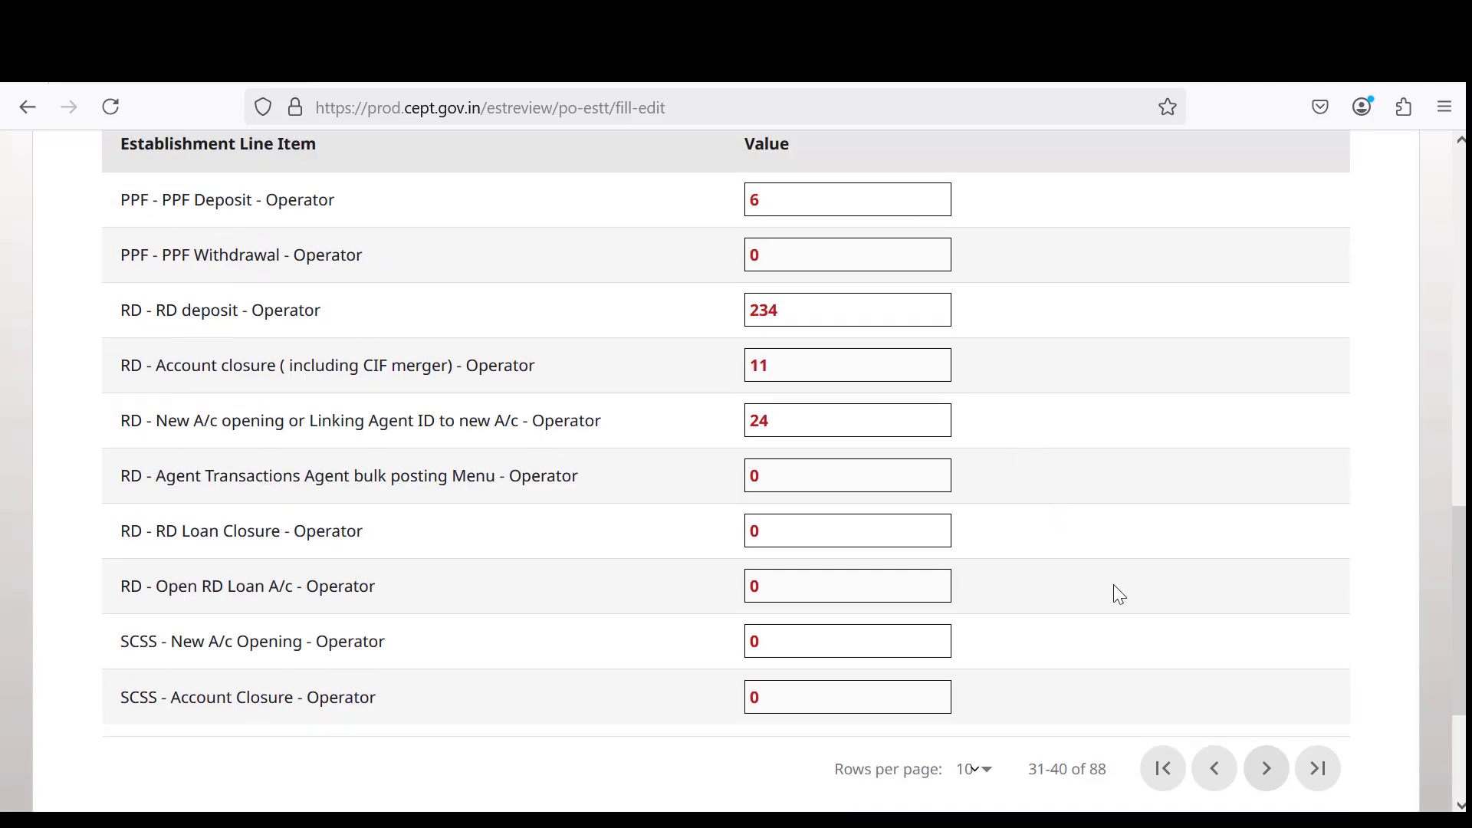
{"action": "left_click", "coordinate": [1266, 768]}
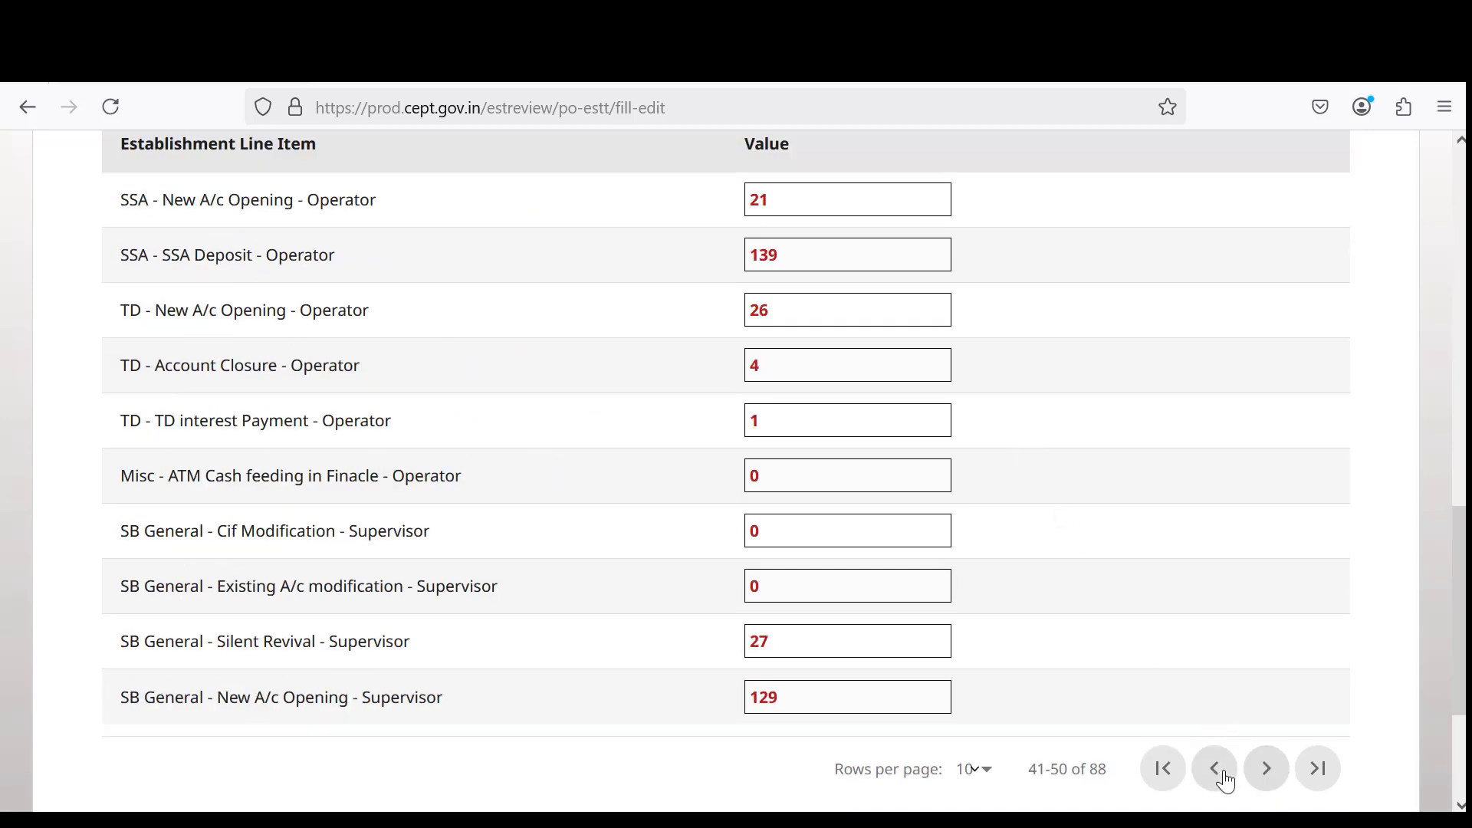
{"action": "left_click", "coordinate": [1278, 782]}
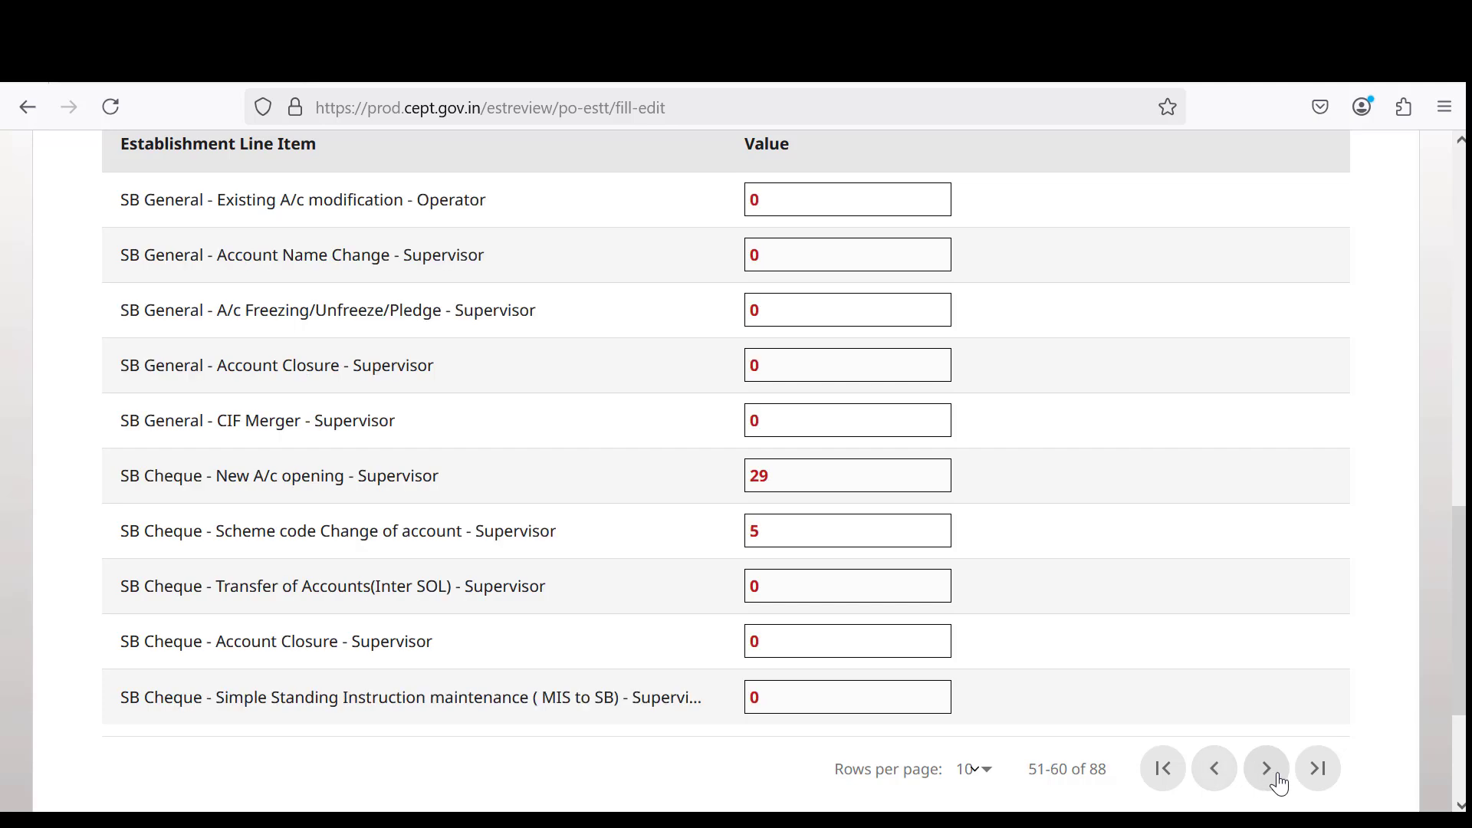
{"action": "scroll", "coordinate": [854, 422], "scroll_direction": "down", "scroll_amount": 2}
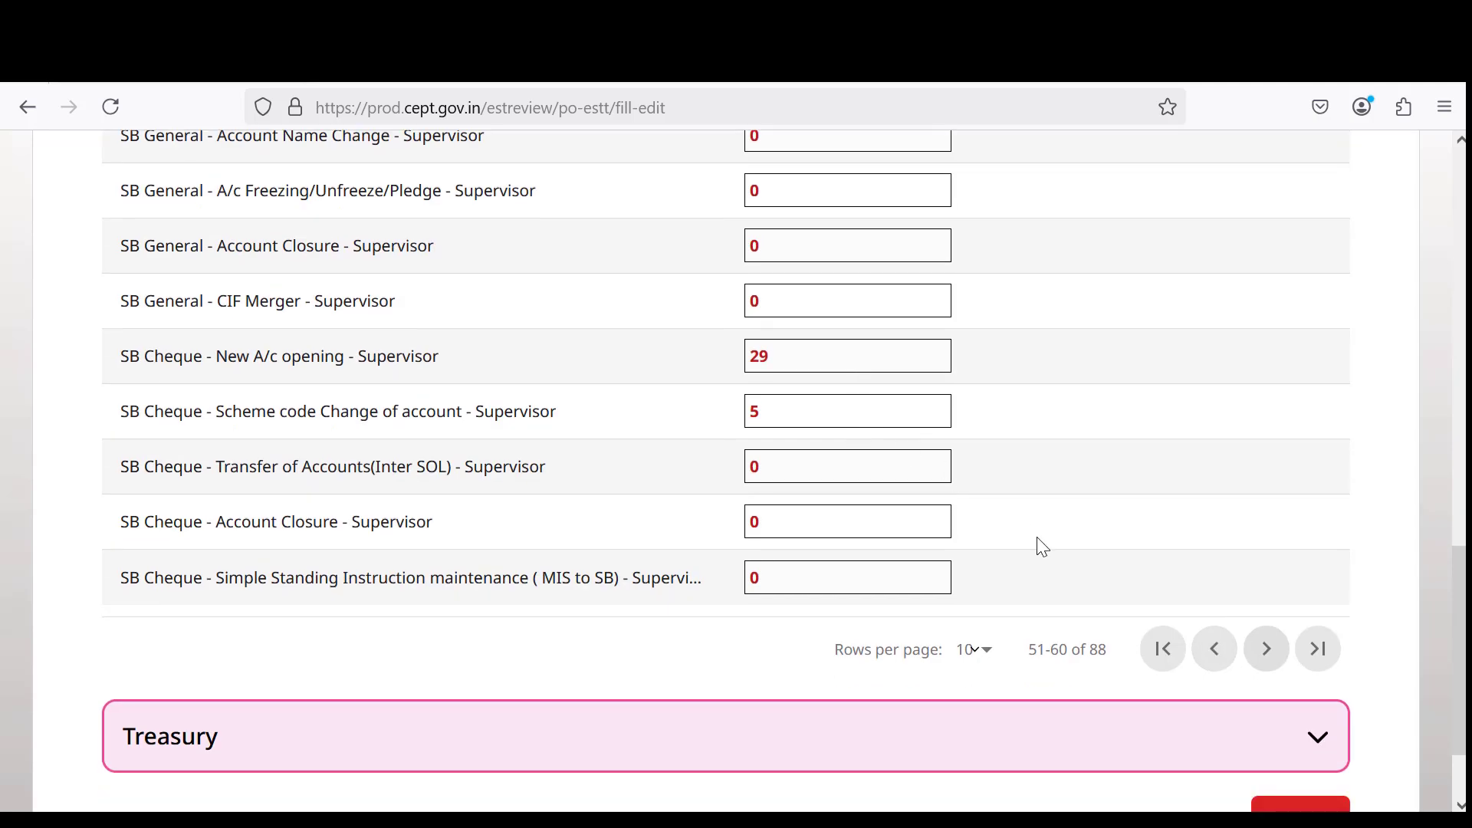
{"action": "scroll", "coordinate": [1133, 529], "scroll_direction": "up", "scroll_amount": 2}
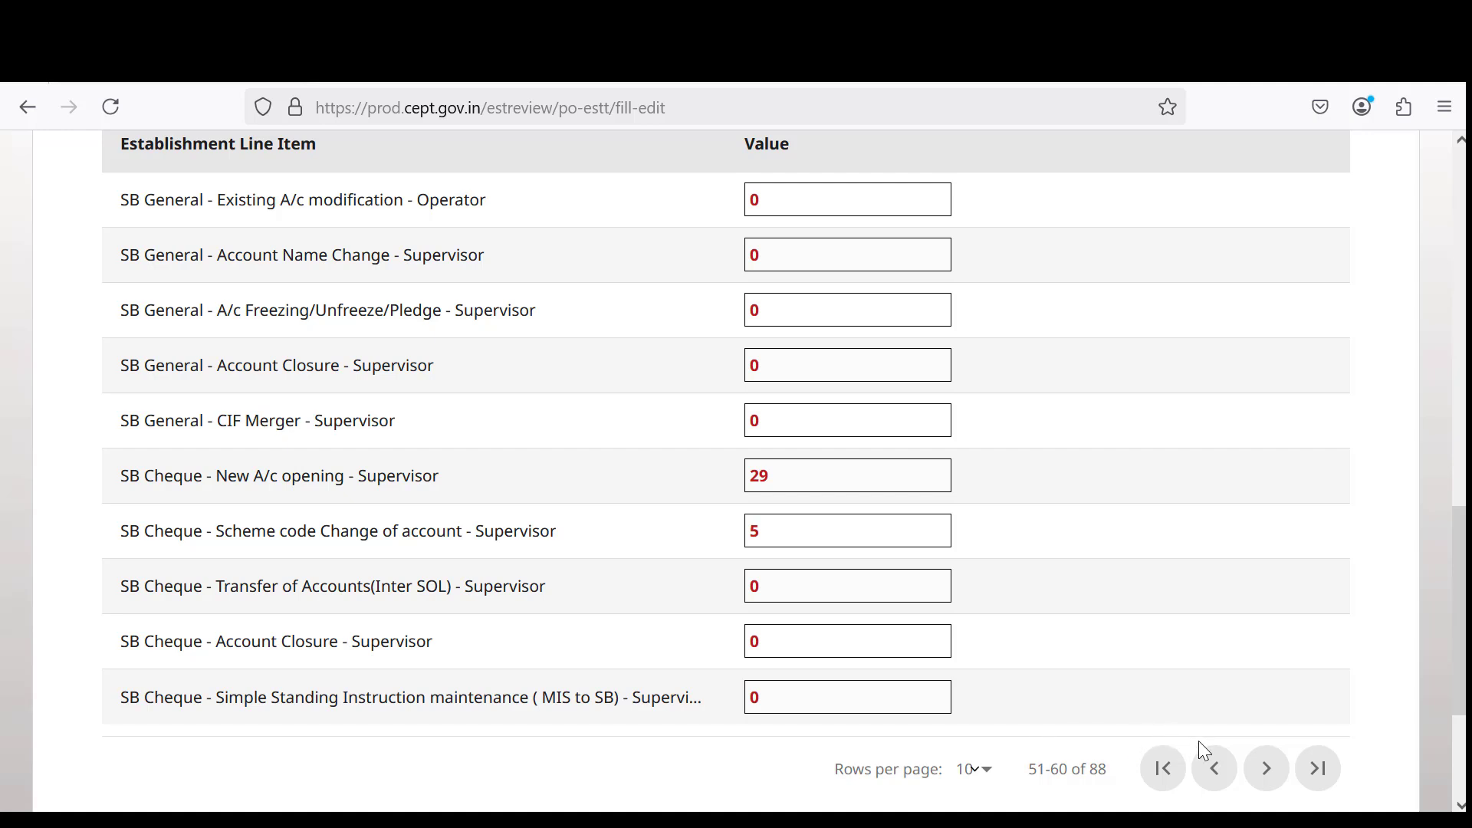
Continue to the final Saving Bank rows 81–88 of 88, then collapse the section.
{"action": "left_click", "coordinate": [1266, 768]}
{"action": "scroll", "coordinate": [964, 506], "scroll_direction": "up", "scroll_amount": 2}
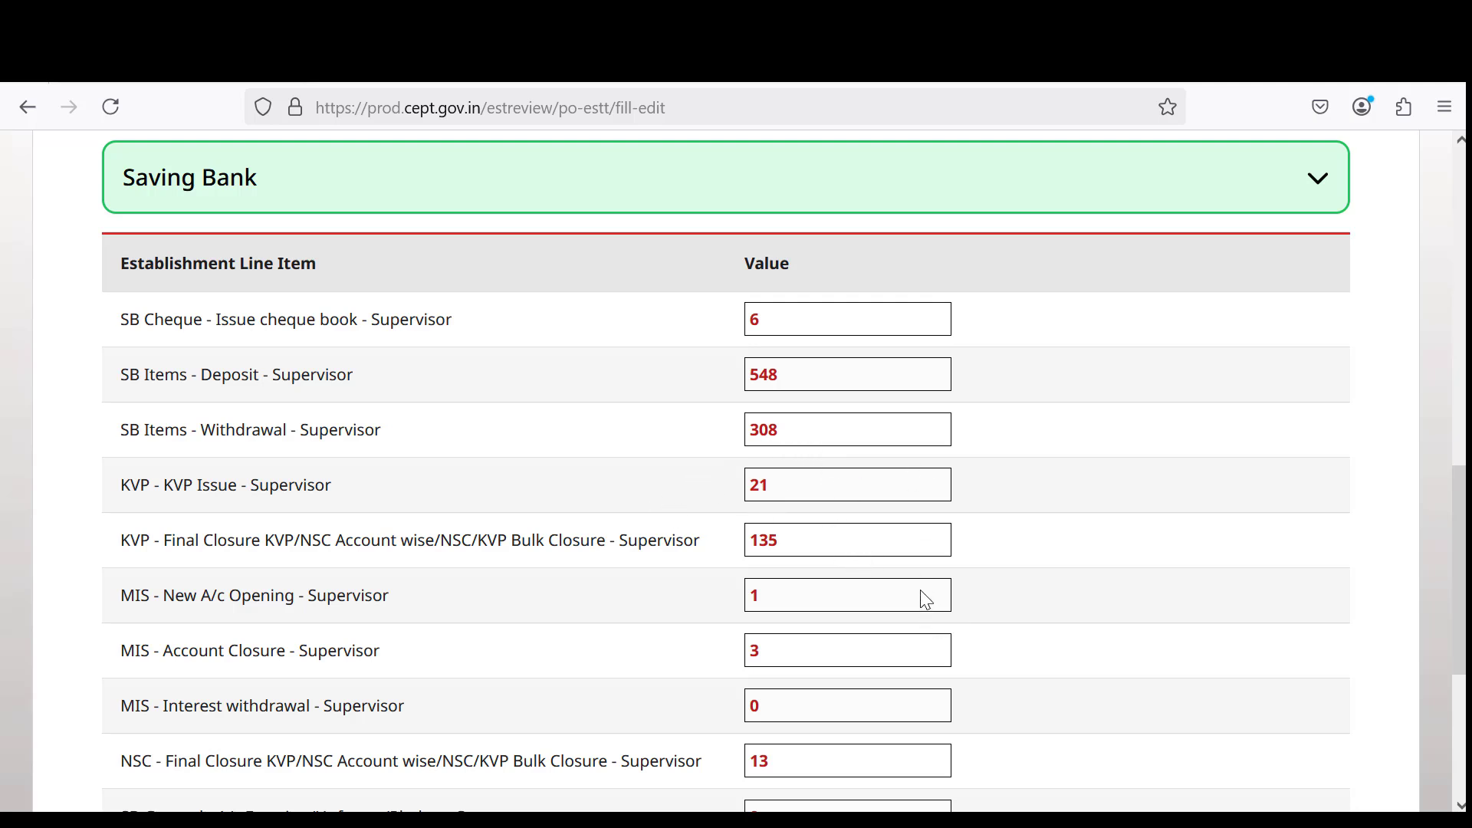
{"action": "scroll", "coordinate": [926, 601], "scroll_direction": "down", "scroll_amount": 3}
{"action": "left_click", "coordinate": [1263, 650]}
{"action": "scroll", "coordinate": [847, 569], "scroll_direction": "up", "scroll_amount": 2}
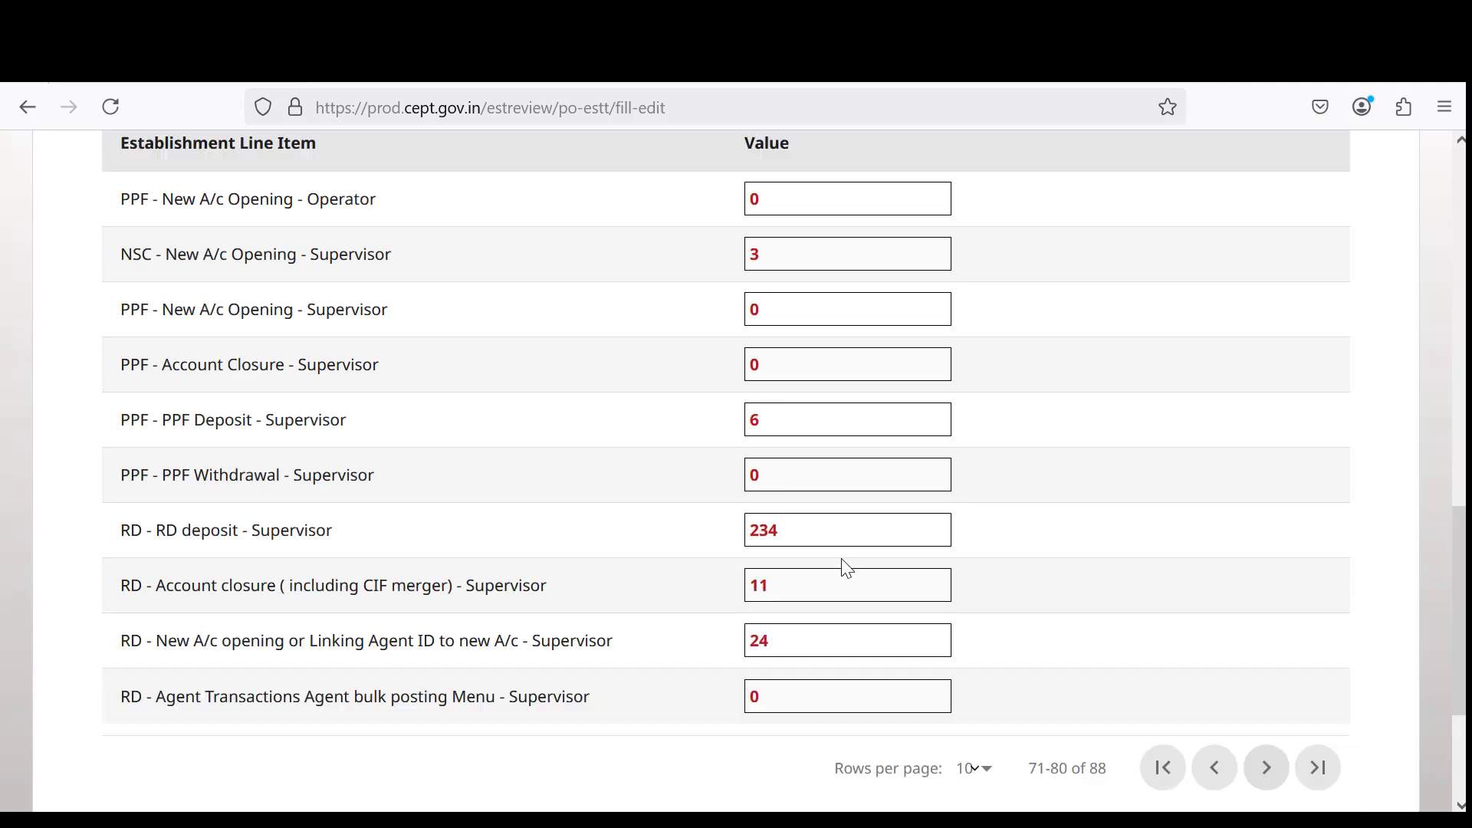
{"action": "scroll", "coordinate": [817, 490], "scroll_direction": "up", "scroll_amount": 3}
{"action": "scroll", "coordinate": [809, 616], "scroll_direction": "down", "scroll_amount": 3}
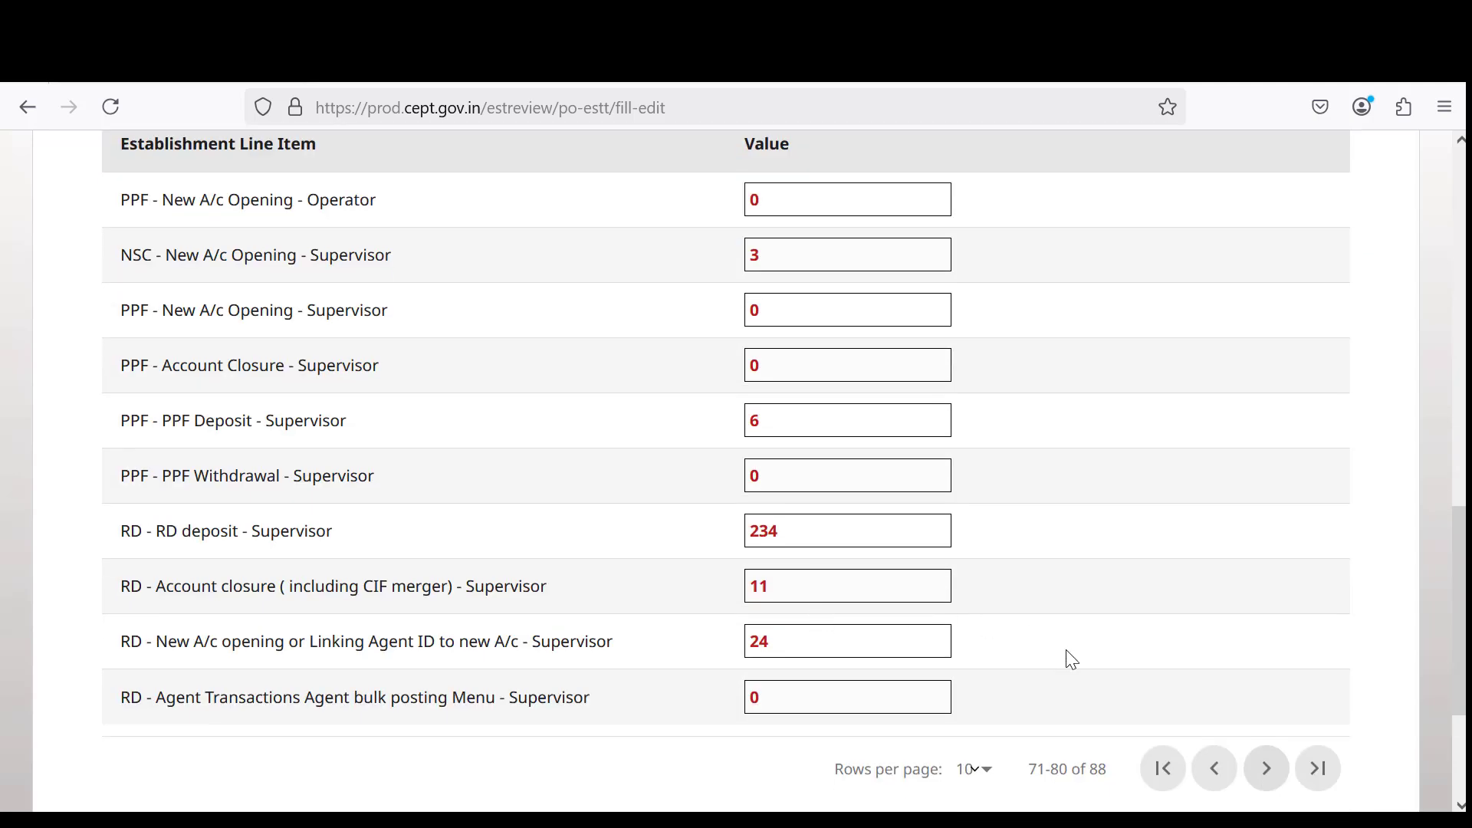
{"action": "left_click", "coordinate": [1251, 780]}
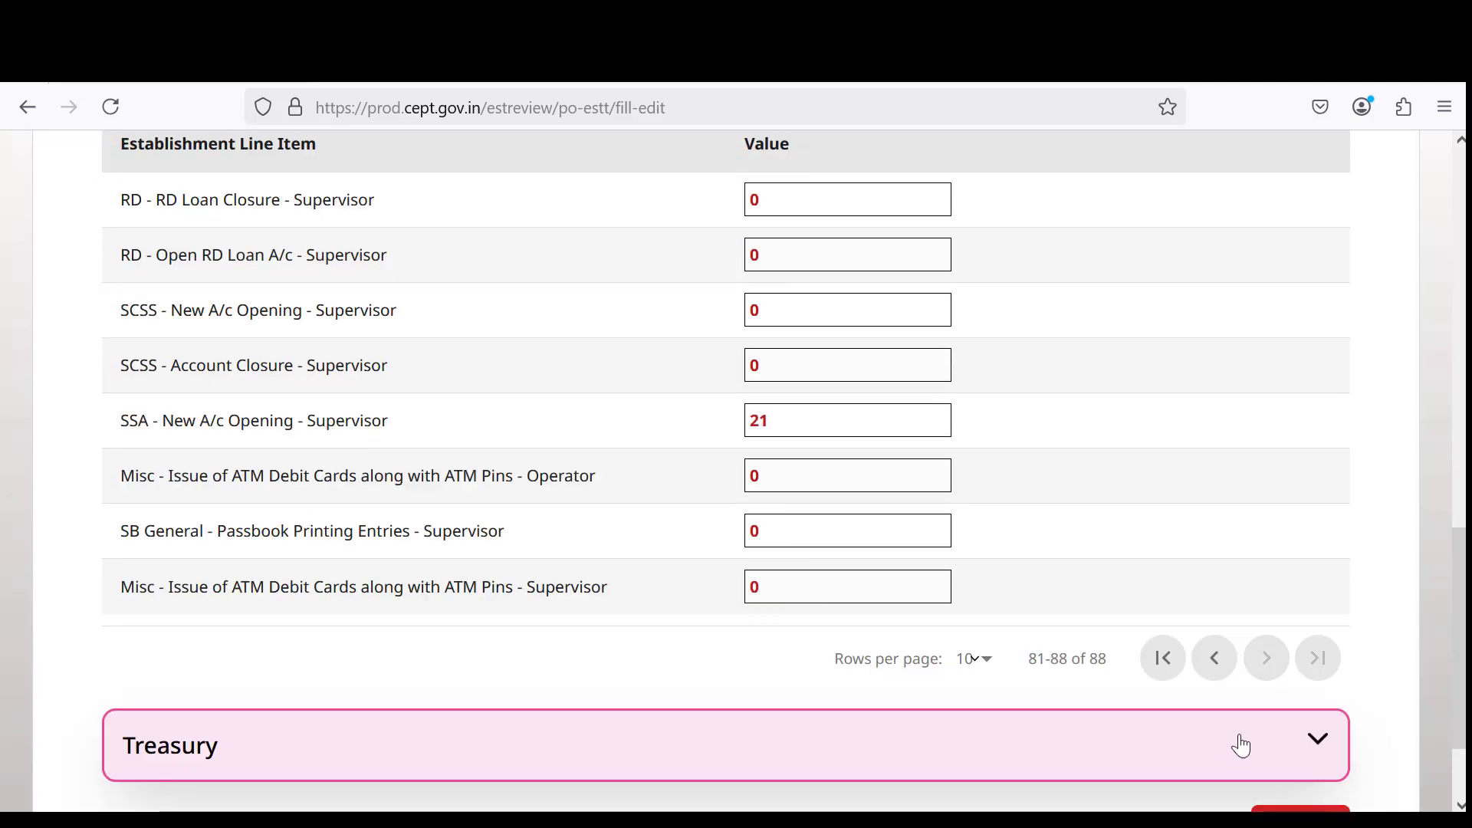
{"action": "scroll", "coordinate": [706, 449], "scroll_direction": "up", "scroll_amount": 3}
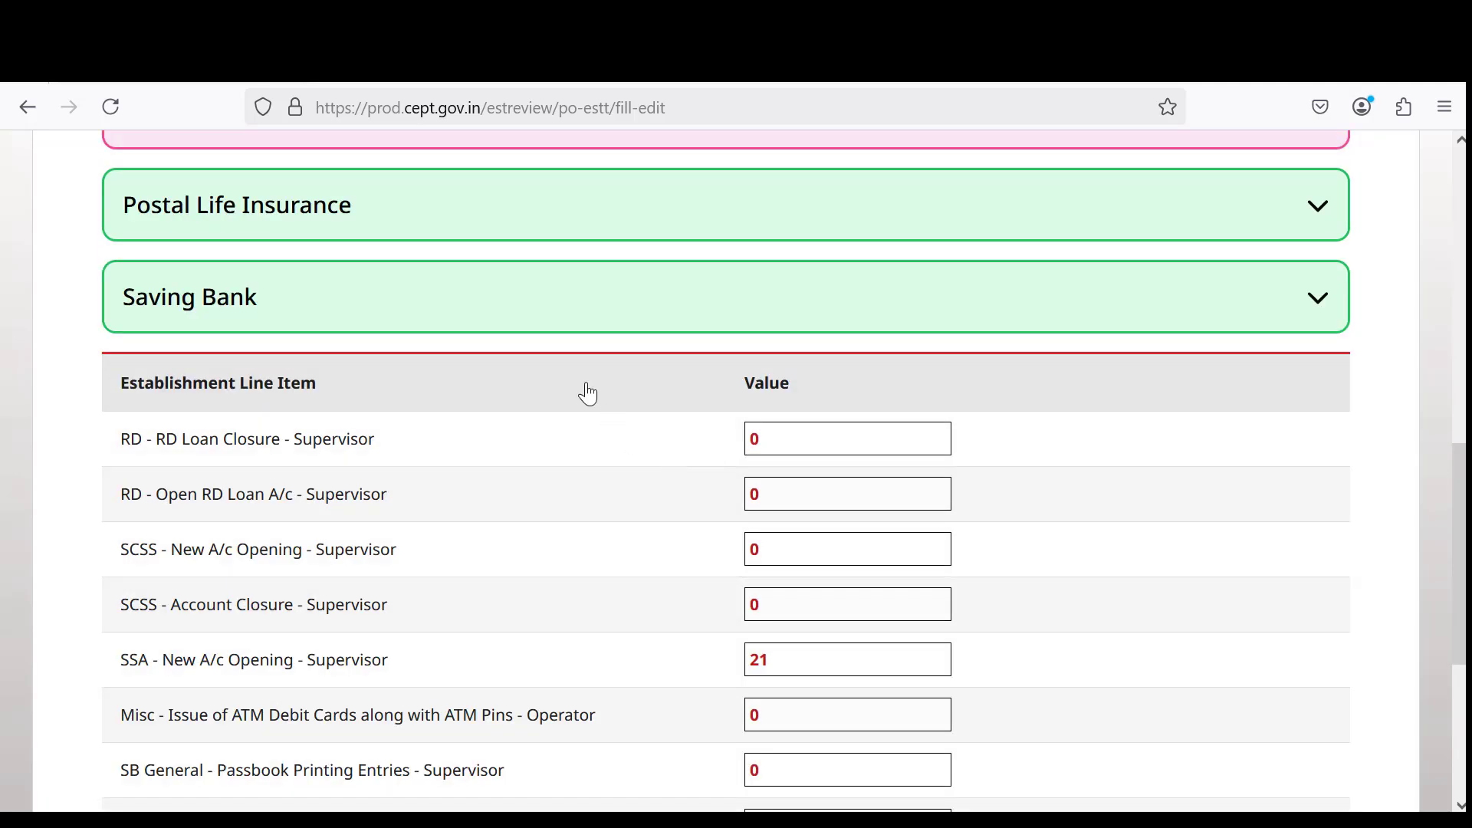
{"action": "left_click", "coordinate": [1309, 299]}
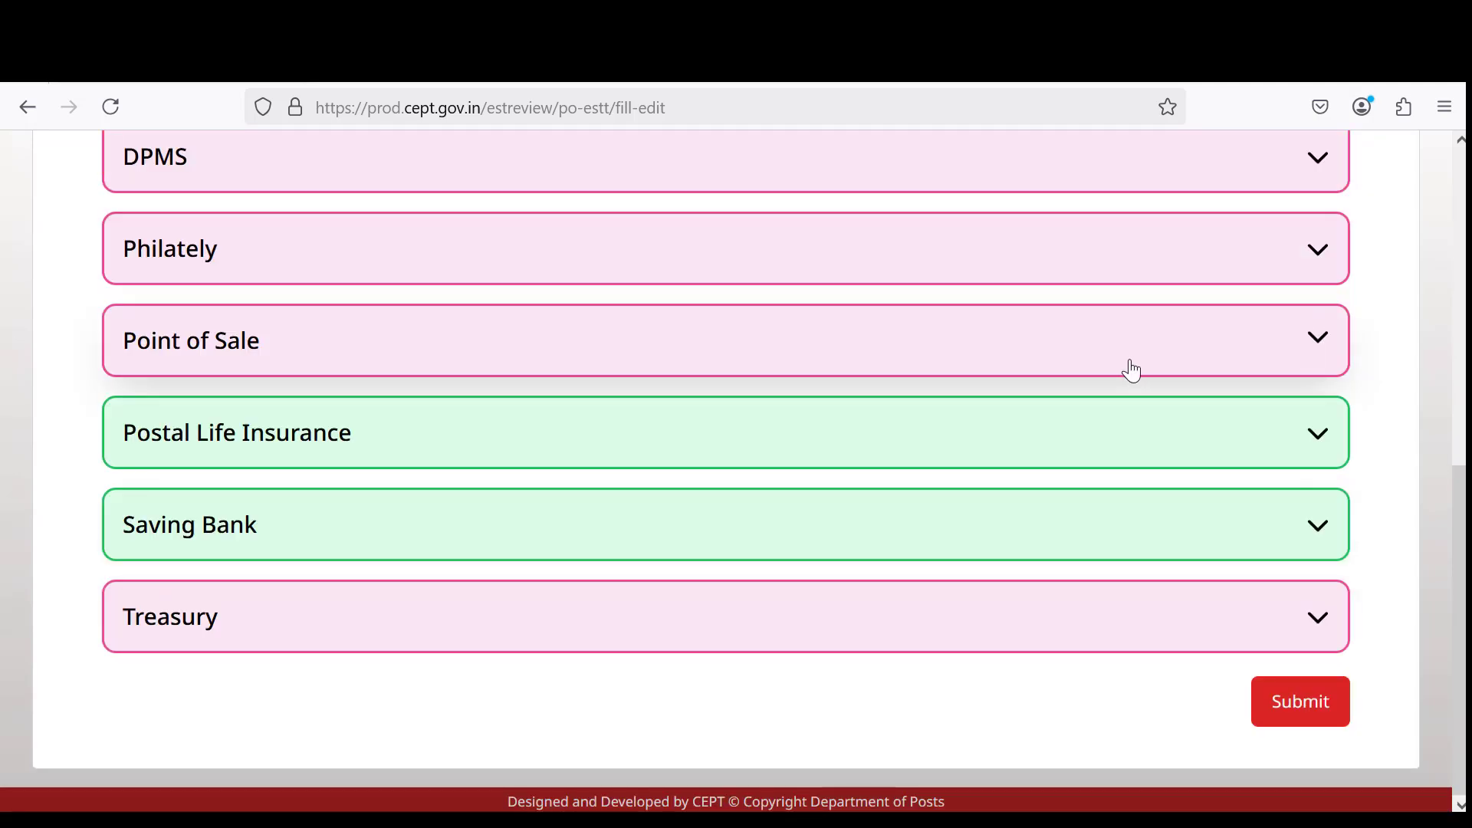
Expand the Treasury section to show its first ten of 48 line items.
{"action": "left_click", "coordinate": [802, 646]}
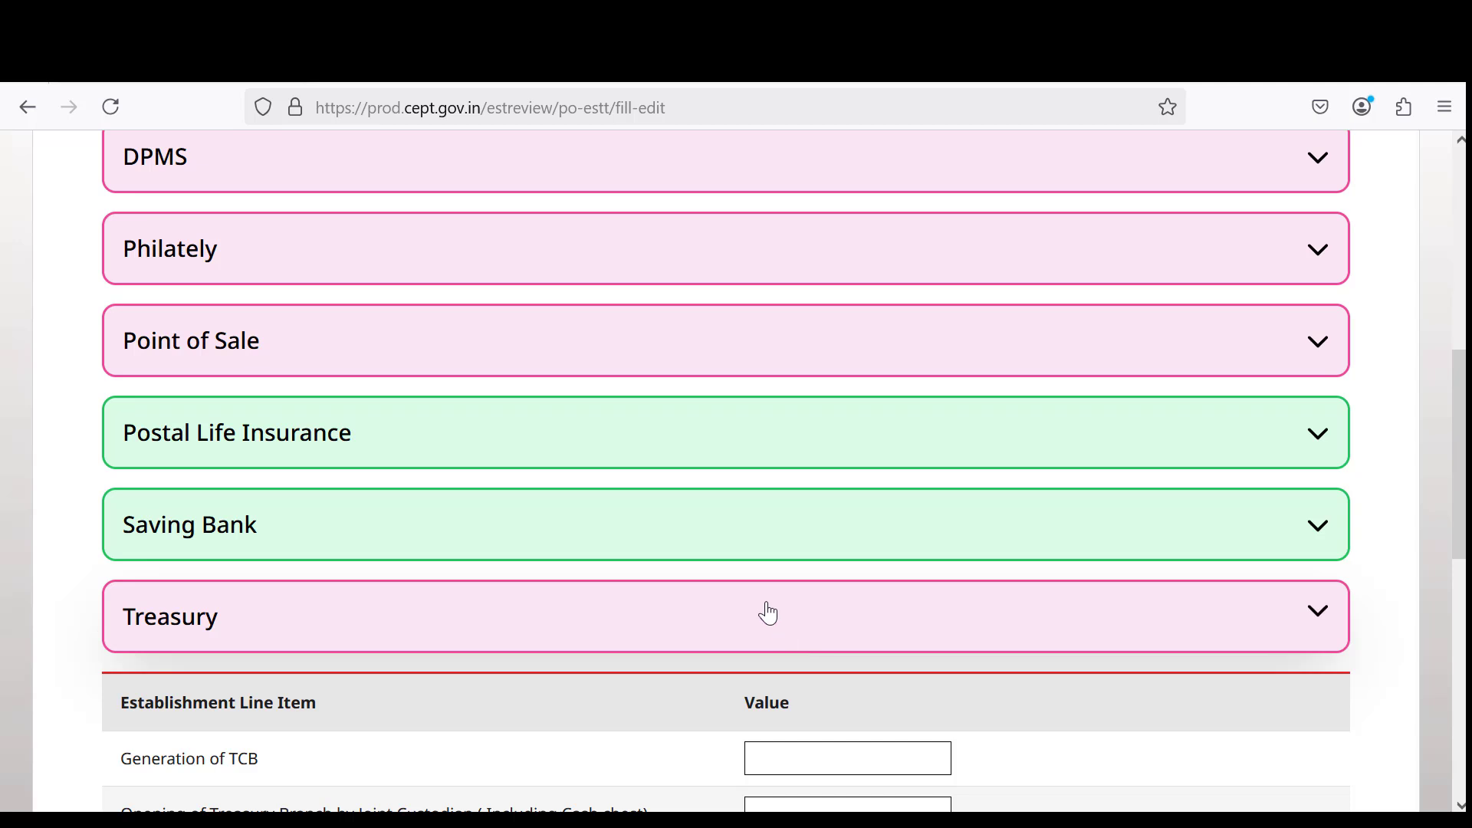
{"action": "scroll", "coordinate": [766, 612], "scroll_direction": "down", "scroll_amount": 5}
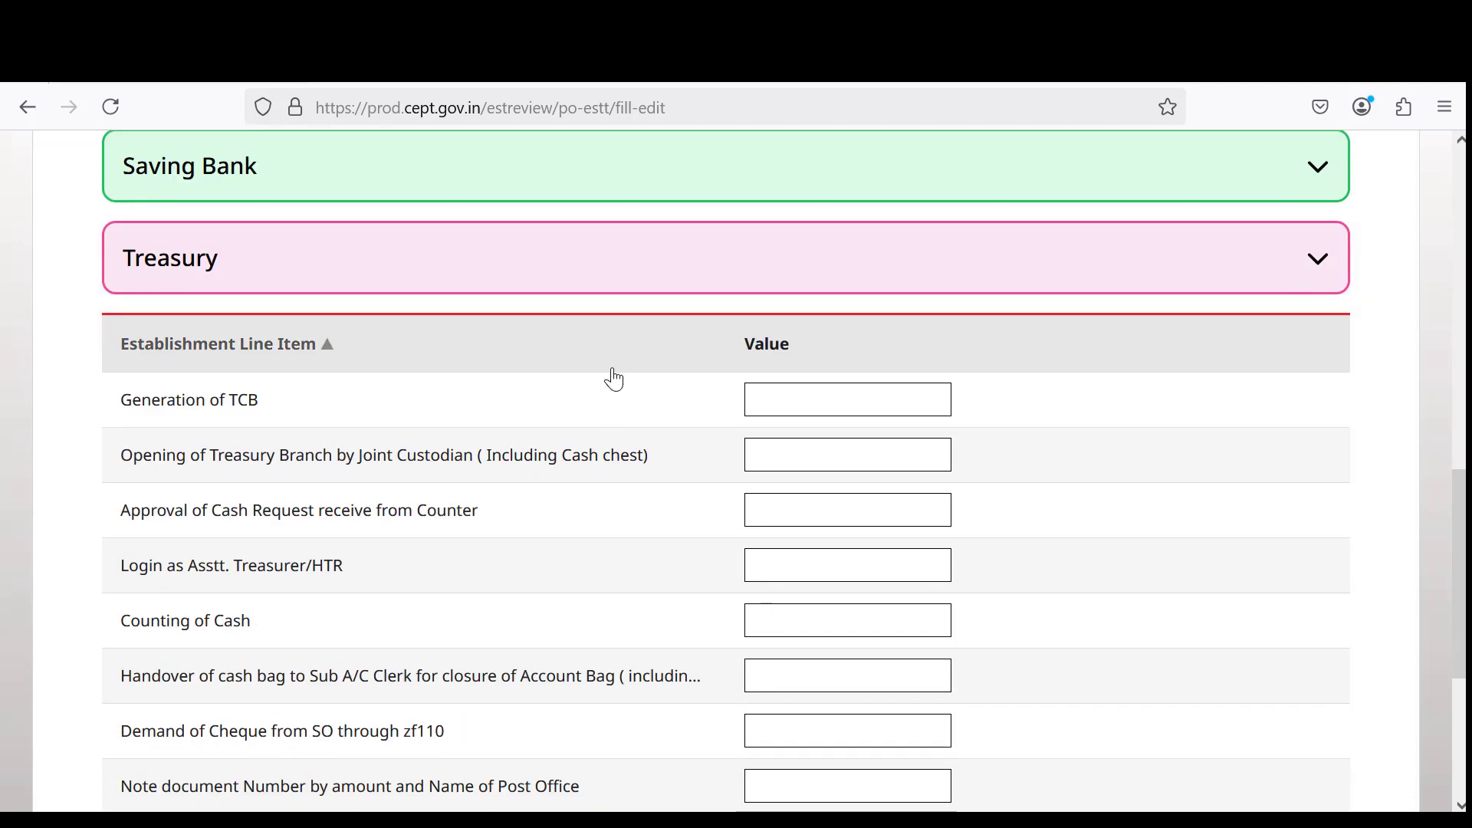
{"action": "scroll", "coordinate": [434, 344], "scroll_direction": "down", "scroll_amount": 2}
{"action": "scroll", "coordinate": [345, 299], "scroll_direction": "down", "scroll_amount": 4}
{"action": "scroll", "coordinate": [346, 298], "scroll_direction": "up", "scroll_amount": 2}
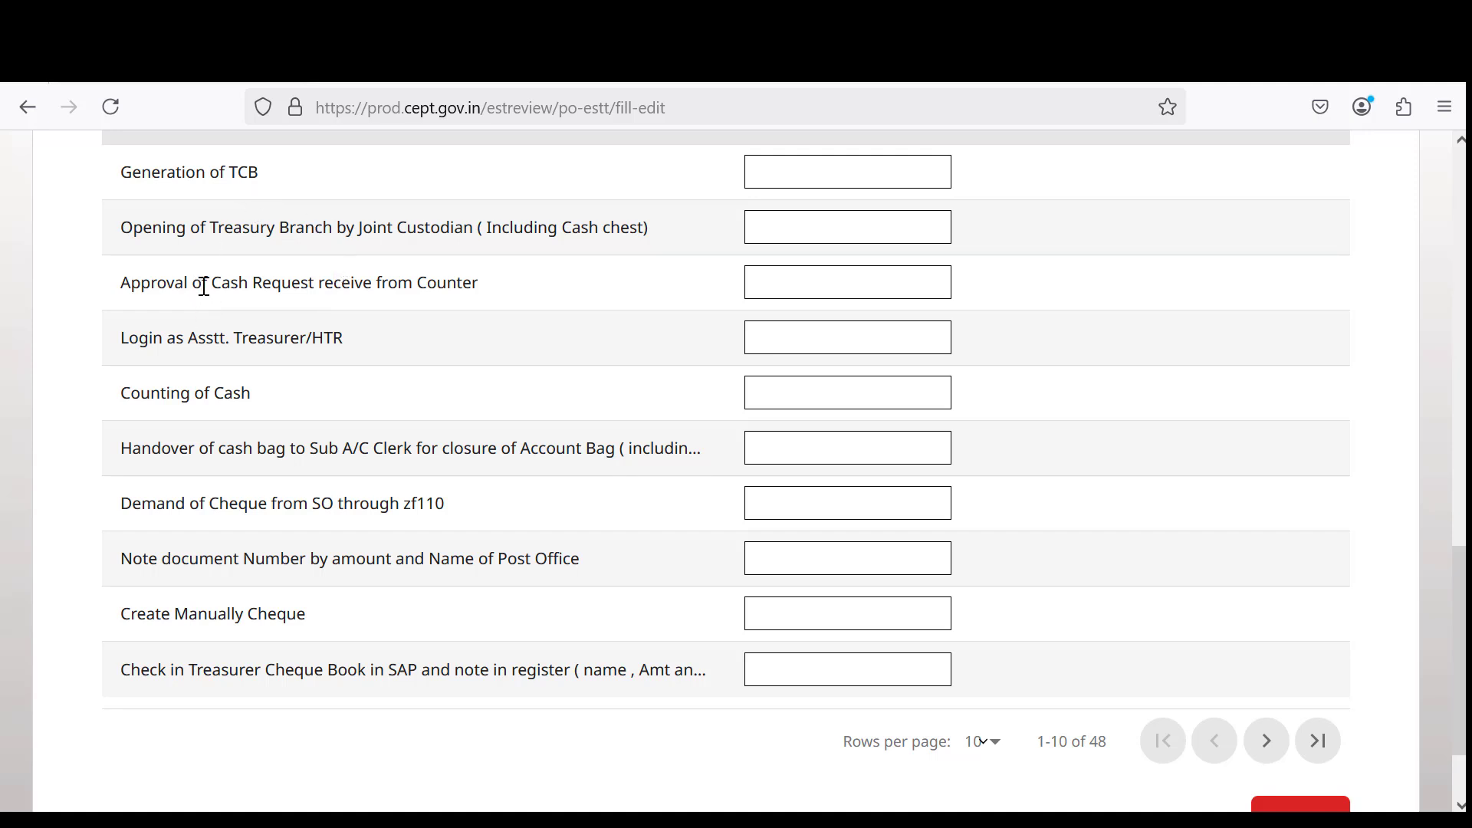
Highlight Treasury lines from Approval of Cash Request through Check in Treasurer Cheque Book.
{"action": "left_click_drag", "start_coordinate": [204, 286], "coordinate": [459, 295]}
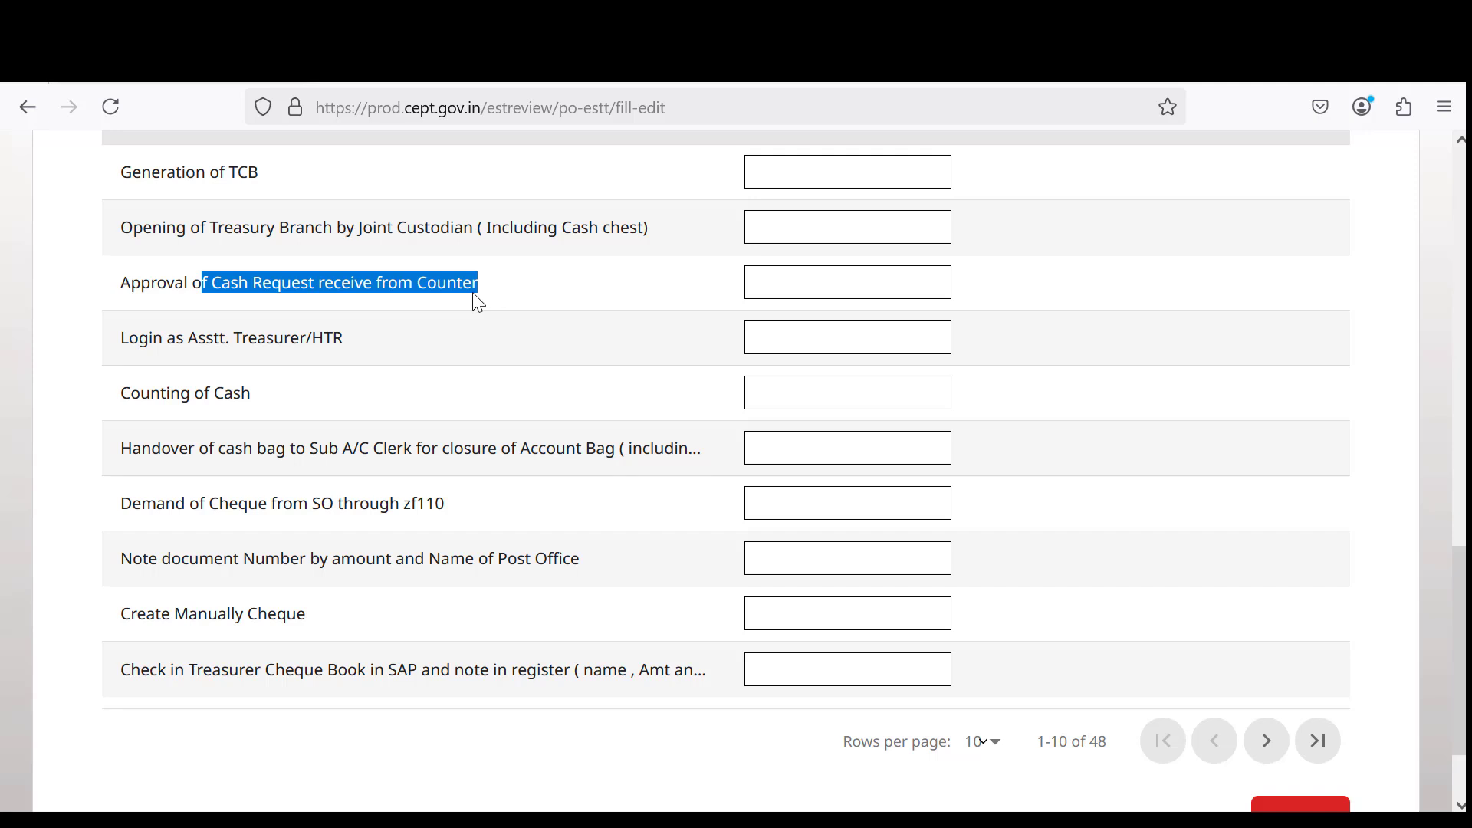
{"action": "left_click_drag", "start_coordinate": [168, 338], "coordinate": [363, 357]}
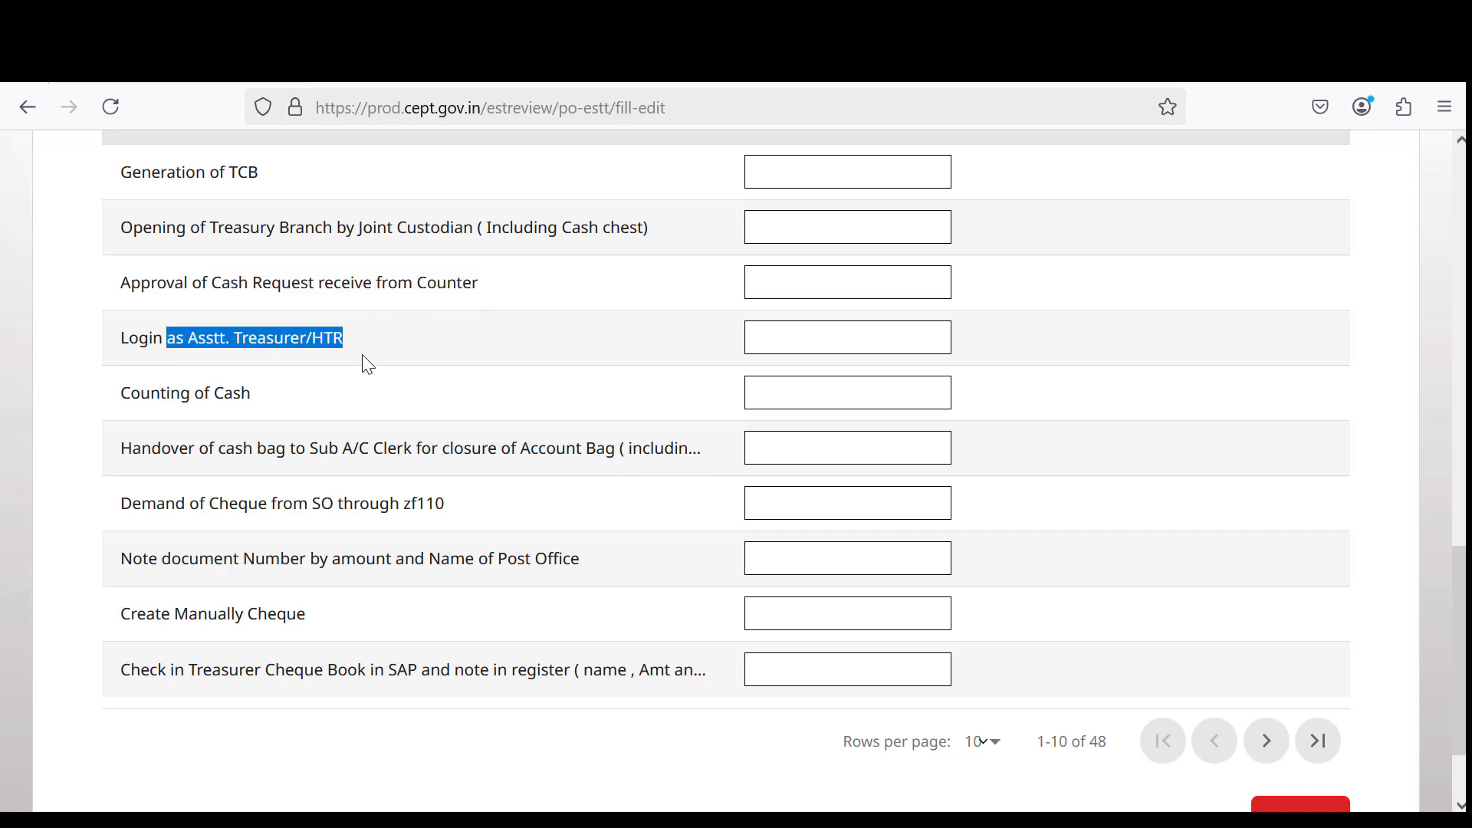
{"action": "left_click_drag", "start_coordinate": [286, 451], "coordinate": [577, 480]}
{"action": "left_click_drag", "start_coordinate": [230, 506], "coordinate": [450, 518]}
{"action": "left_click_drag", "start_coordinate": [296, 568], "coordinate": [559, 563]}
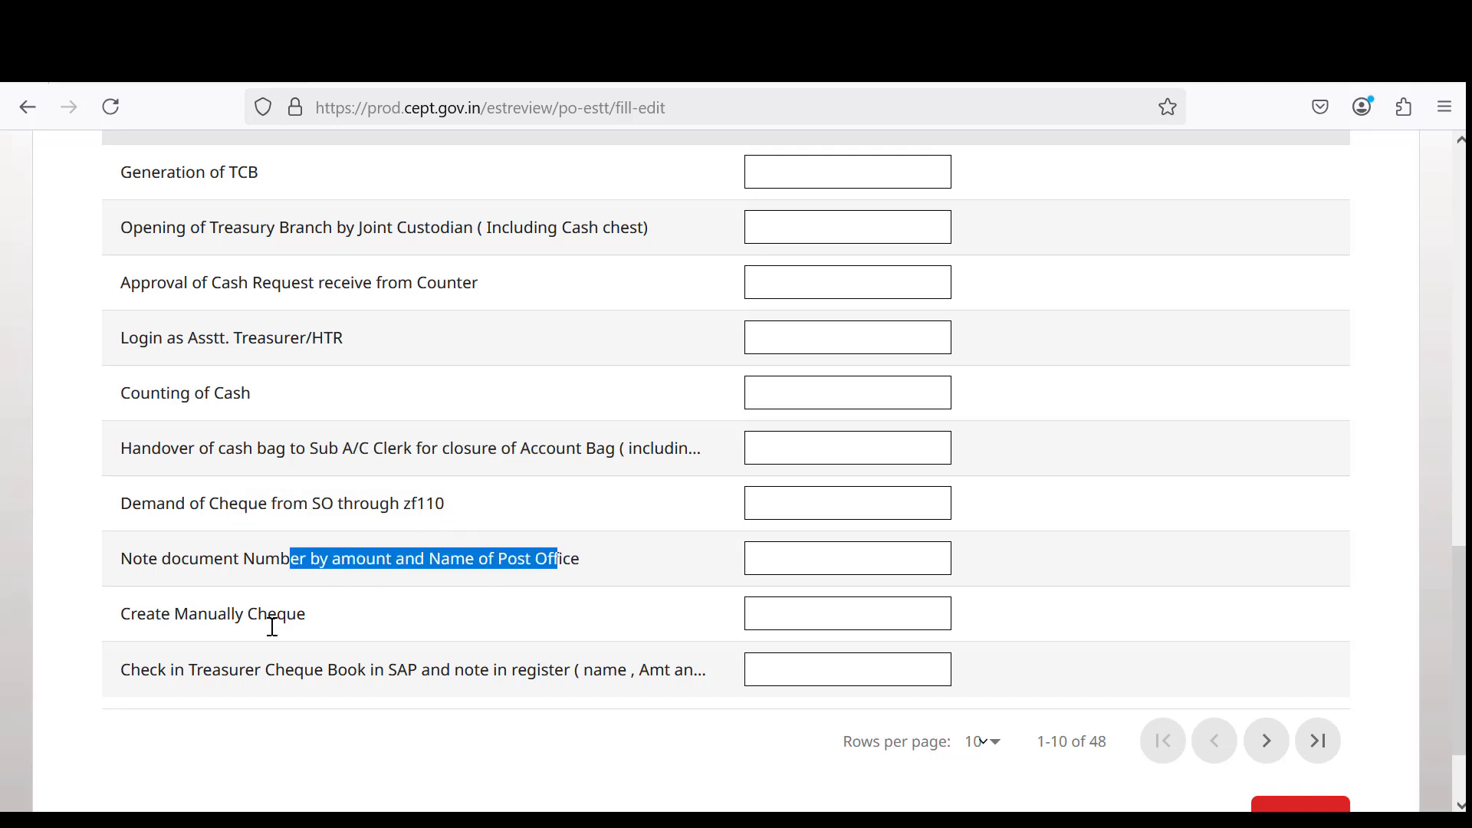
{"action": "left_click_drag", "start_coordinate": [197, 618], "coordinate": [332, 618]}
{"action": "left_click_drag", "start_coordinate": [264, 681], "coordinate": [646, 646]}
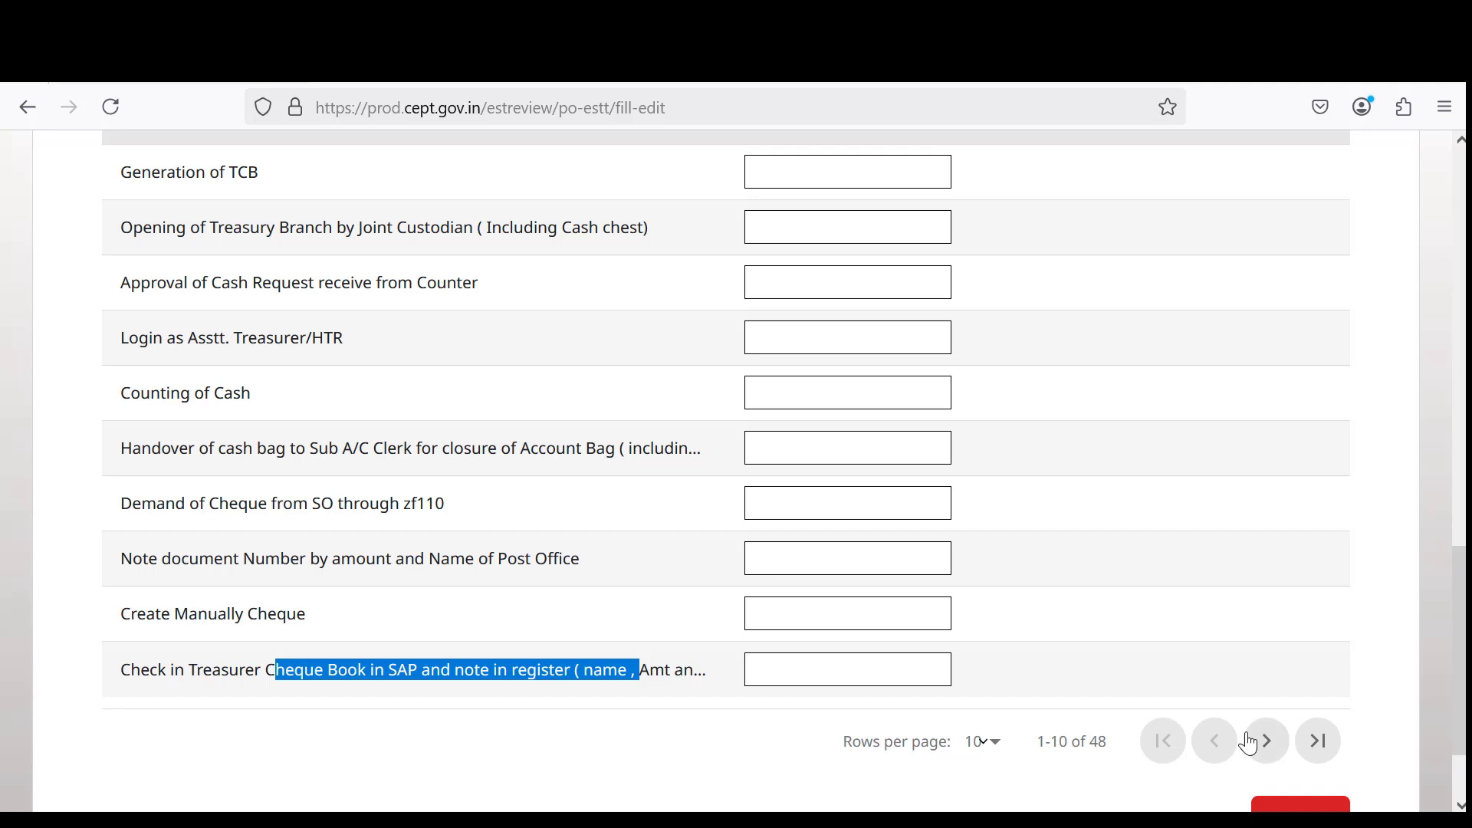
Page the Treasury table to rows 11–20 of 48, all values blank.
{"action": "left_click", "coordinate": [1269, 742]}
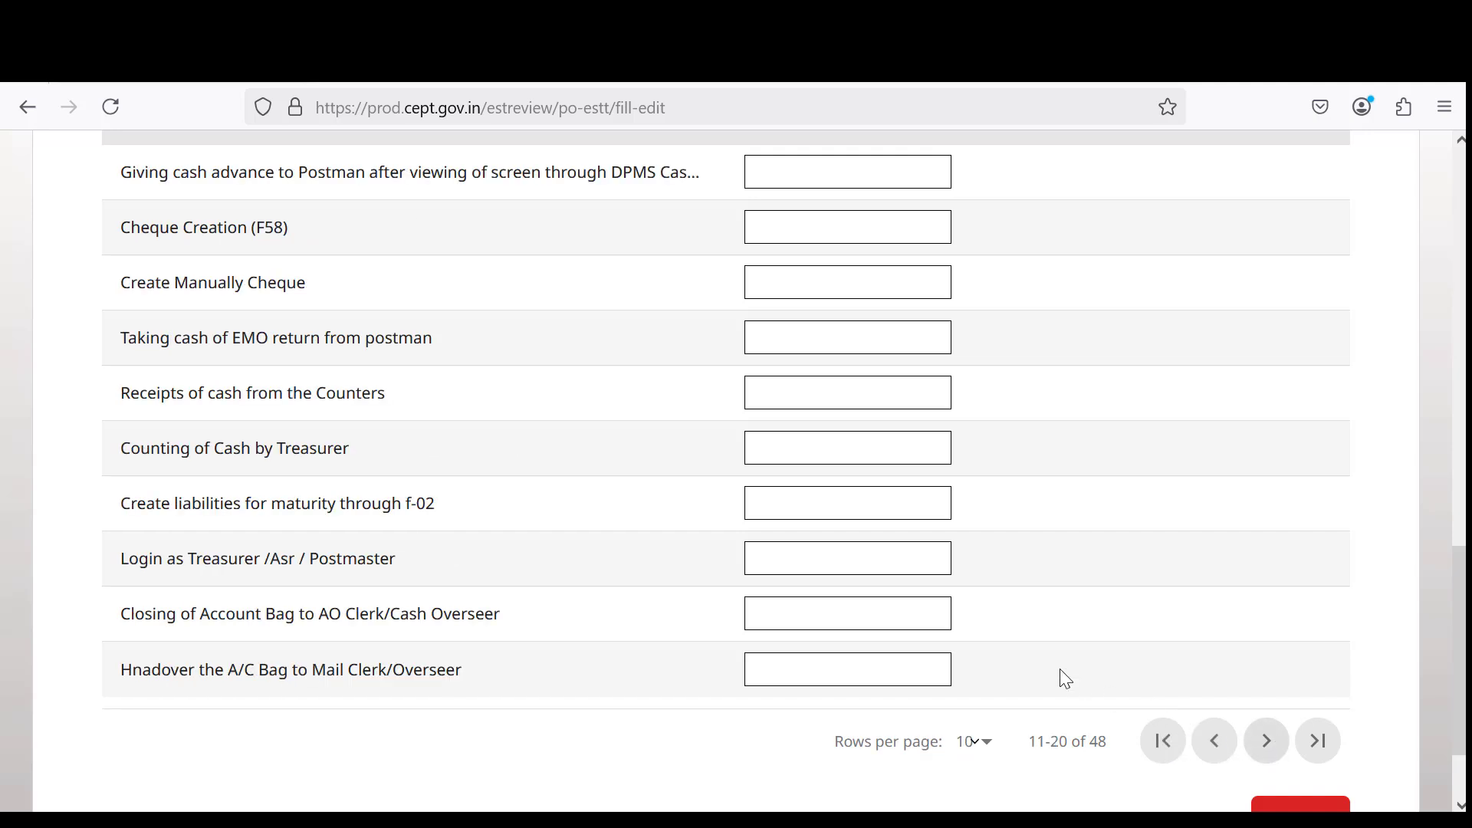
{"action": "scroll", "coordinate": [482, 432], "scroll_direction": "up", "scroll_amount": 3}
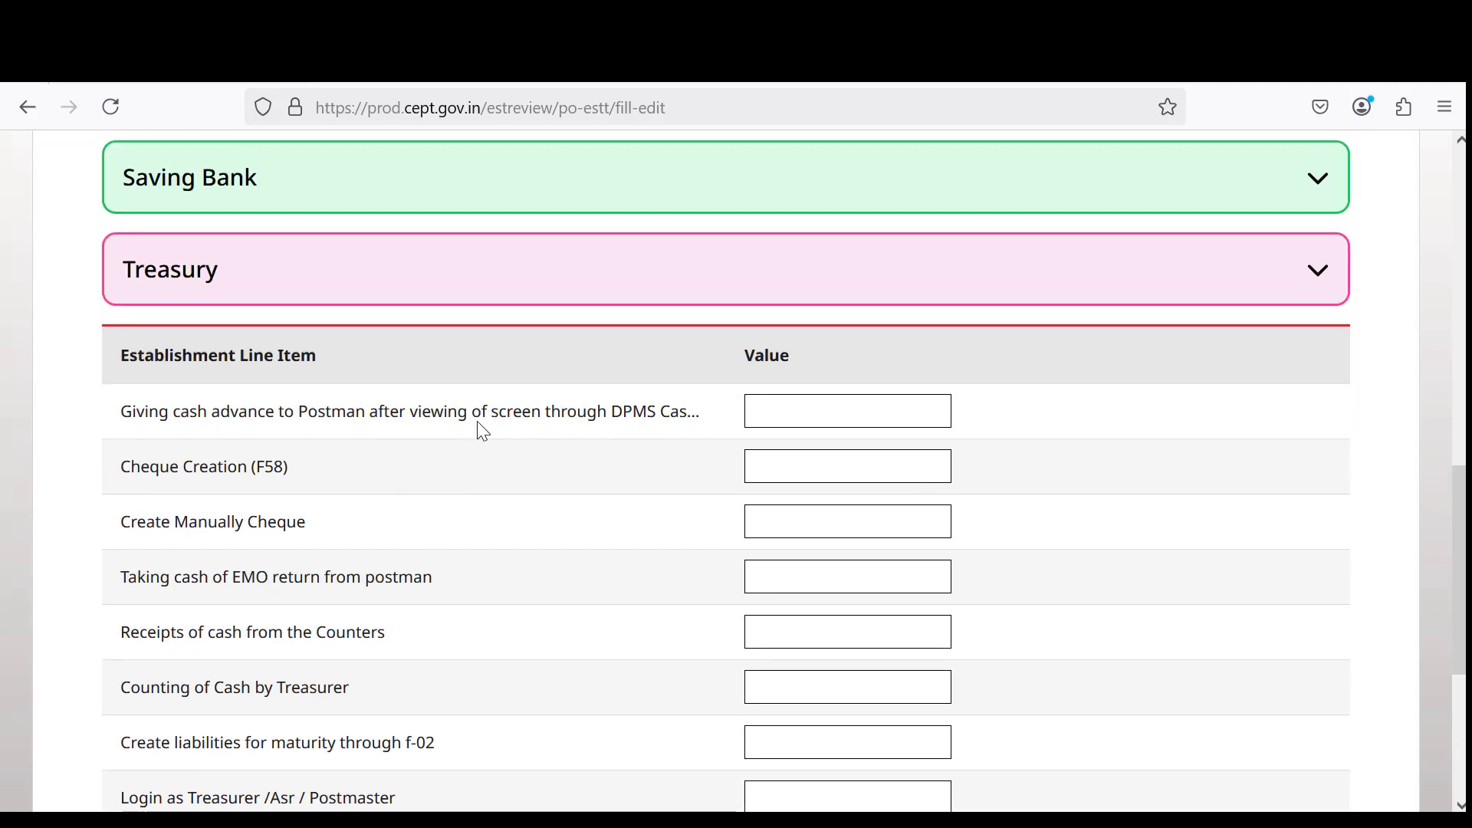
{"action": "scroll", "coordinate": [492, 491], "scroll_direction": "down", "scroll_amount": 3}
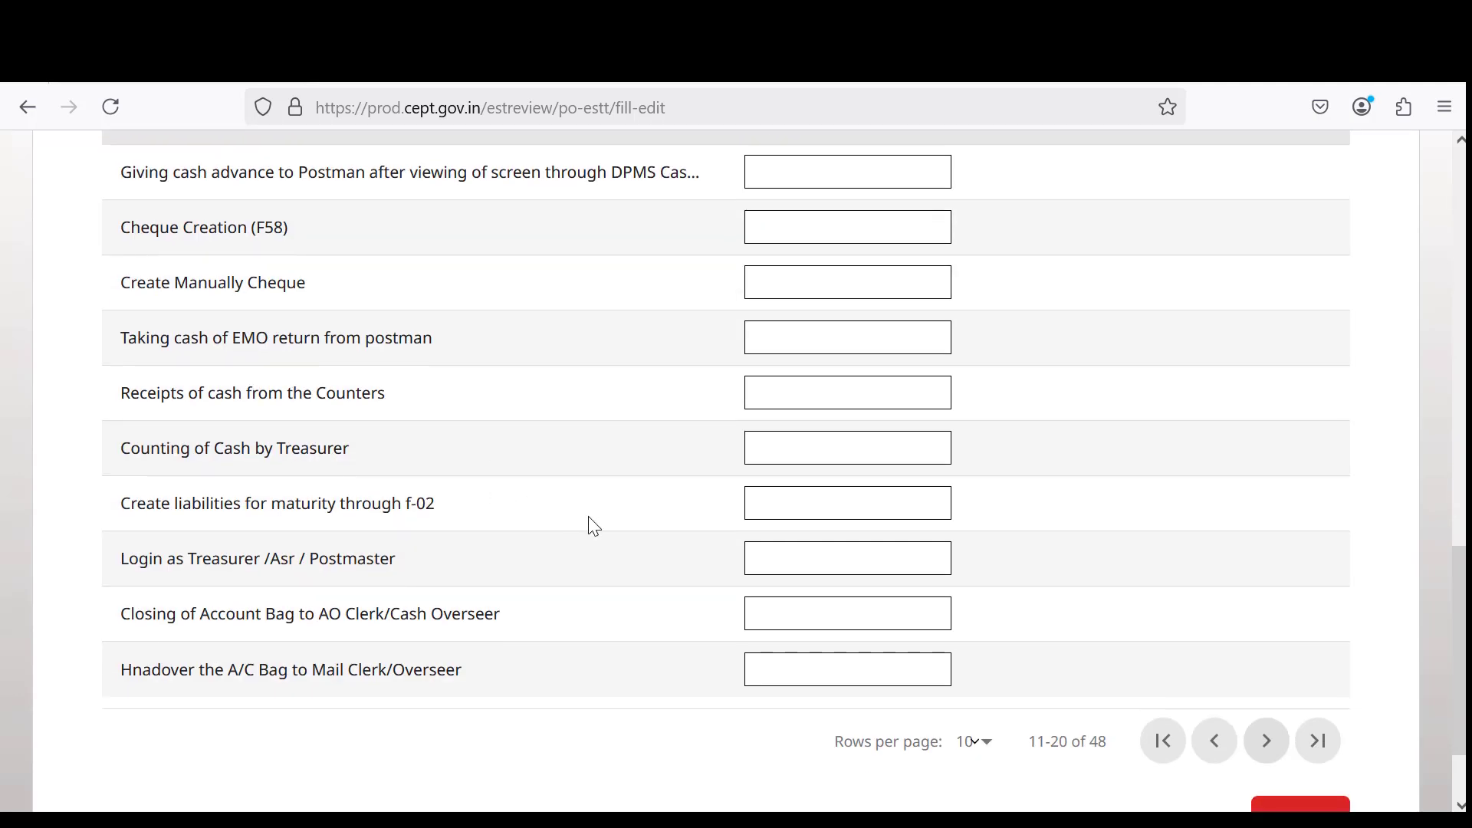
{"action": "scroll", "coordinate": [594, 527], "scroll_direction": "down", "scroll_amount": 2}
{"action": "scroll", "coordinate": [905, 476], "scroll_direction": "up", "scroll_amount": 2}
{"action": "scroll", "coordinate": [903, 471], "scroll_direction": "up", "scroll_amount": 2}
{"action": "scroll", "coordinate": [995, 552], "scroll_direction": "down", "scroll_amount": 2}
Continue paging Treasury through rows 21–30 and 31–40 to the final rows 41–48.
{"action": "left_click", "coordinate": [1266, 744]}
{"action": "scroll", "coordinate": [605, 542], "scroll_direction": "up", "scroll_amount": 2}
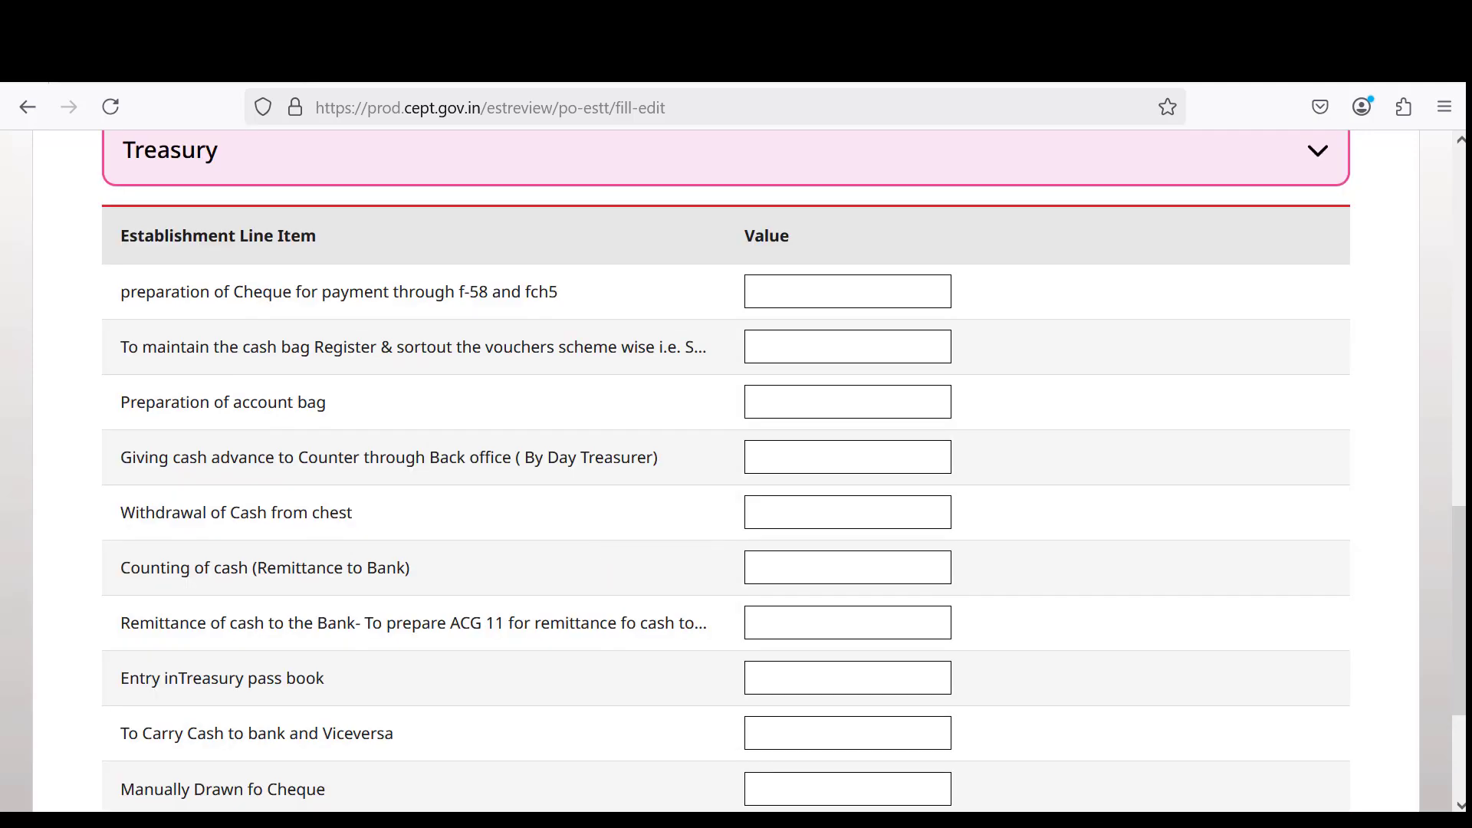
{"action": "scroll", "coordinate": [1061, 395], "scroll_direction": "down", "scroll_amount": 2}
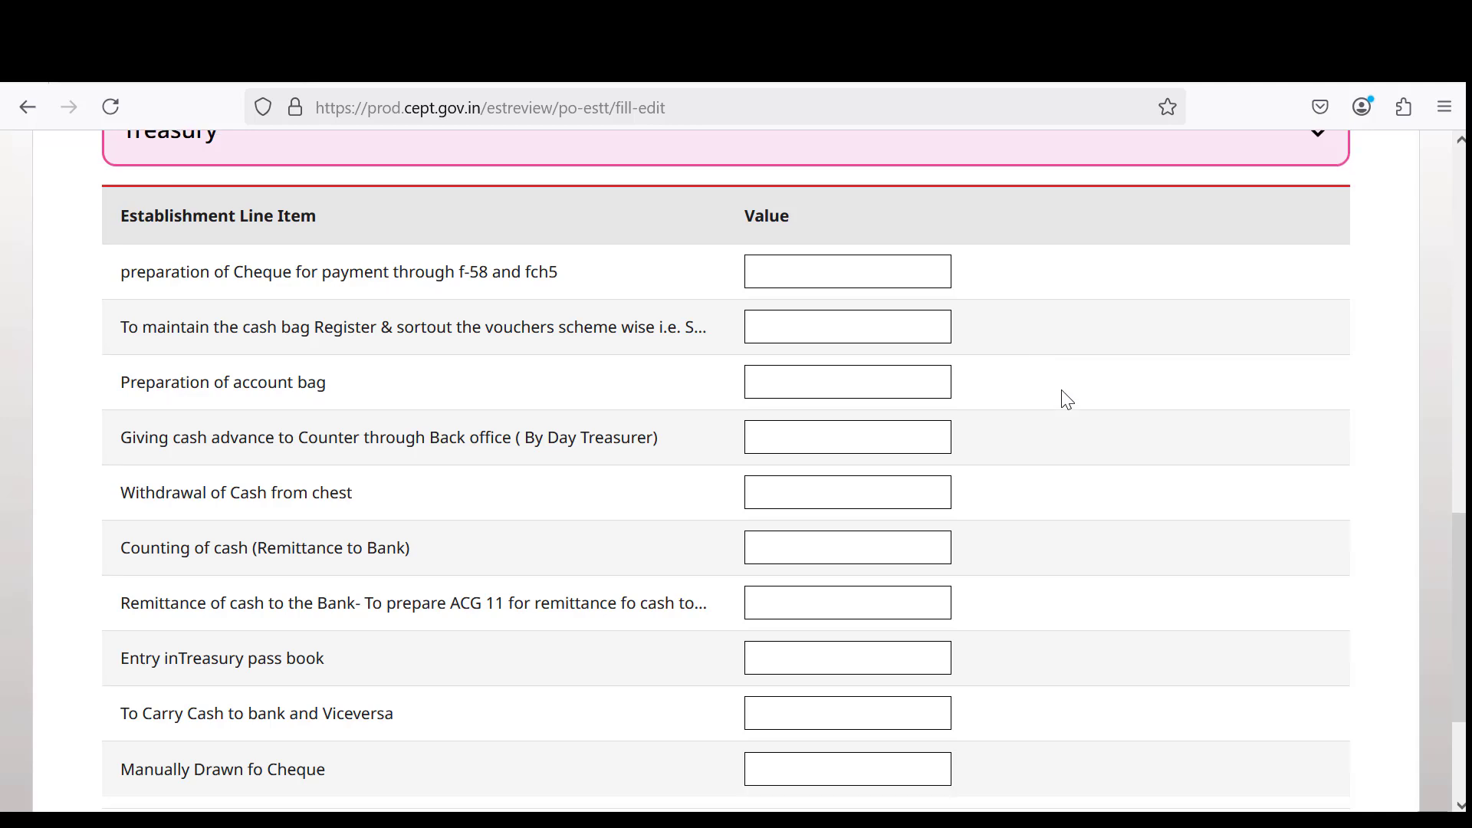
{"action": "left_click", "coordinate": [1264, 742]}
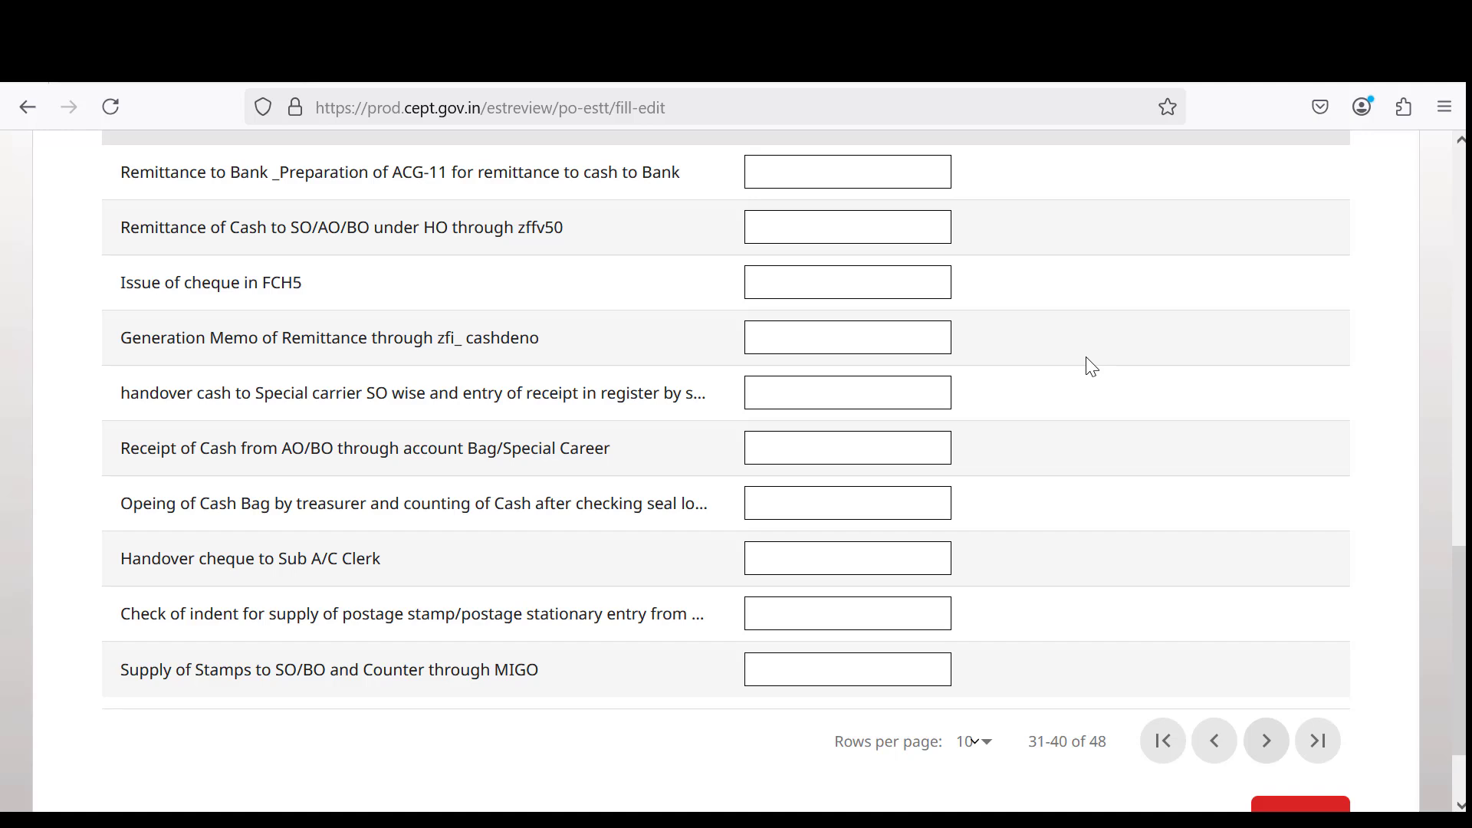
{"action": "scroll", "coordinate": [1085, 361], "scroll_direction": "up", "scroll_amount": 2}
{"action": "scroll", "coordinate": [1085, 360], "scroll_direction": "down", "scroll_amount": 2}
{"action": "left_click", "coordinate": [1266, 742]}
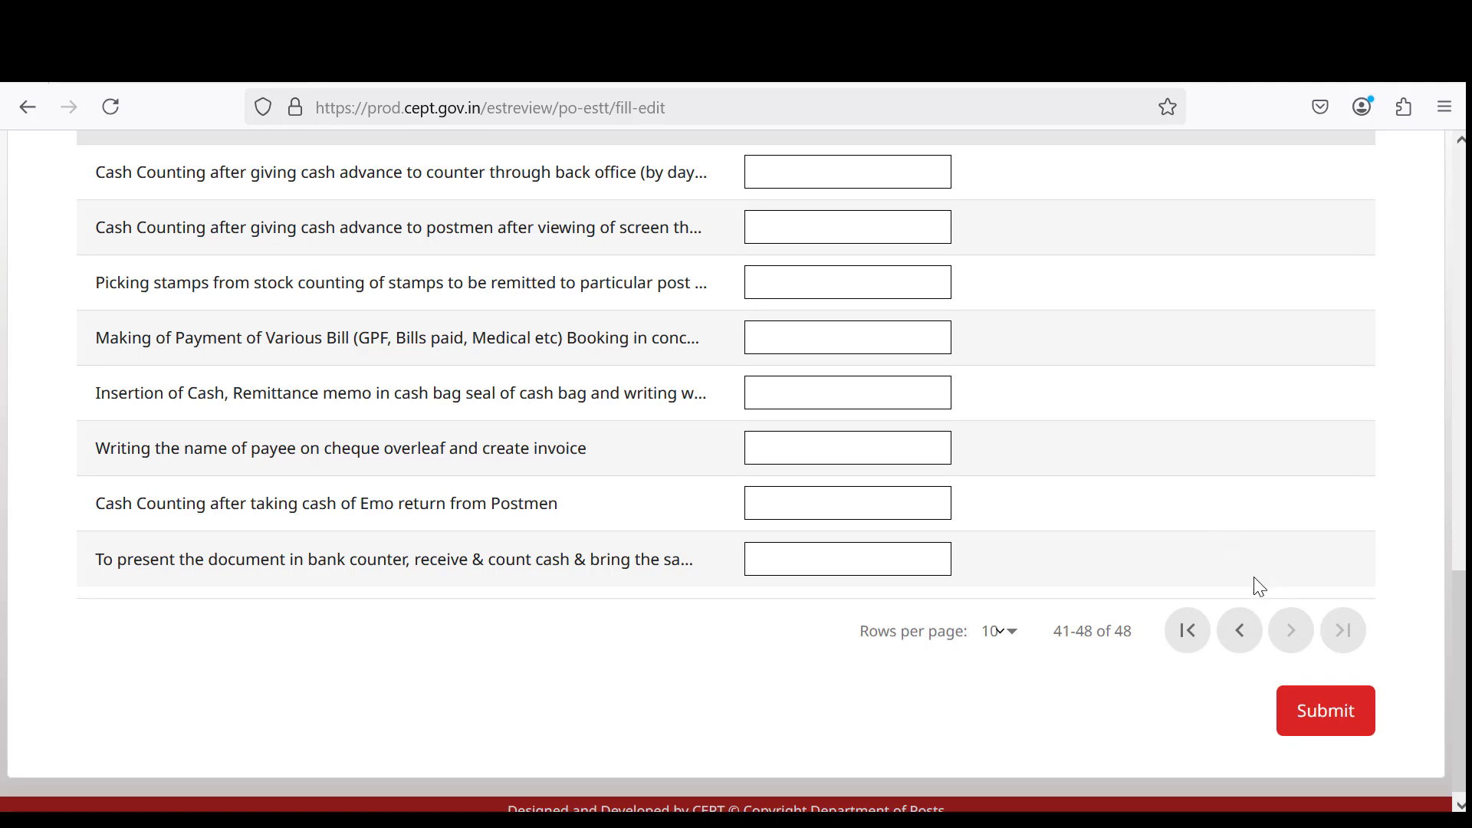
Fold the Treasury section so the Submit button shows below the section list.
{"action": "scroll", "coordinate": [1228, 585], "scroll_direction": "up", "scroll_amount": 2}
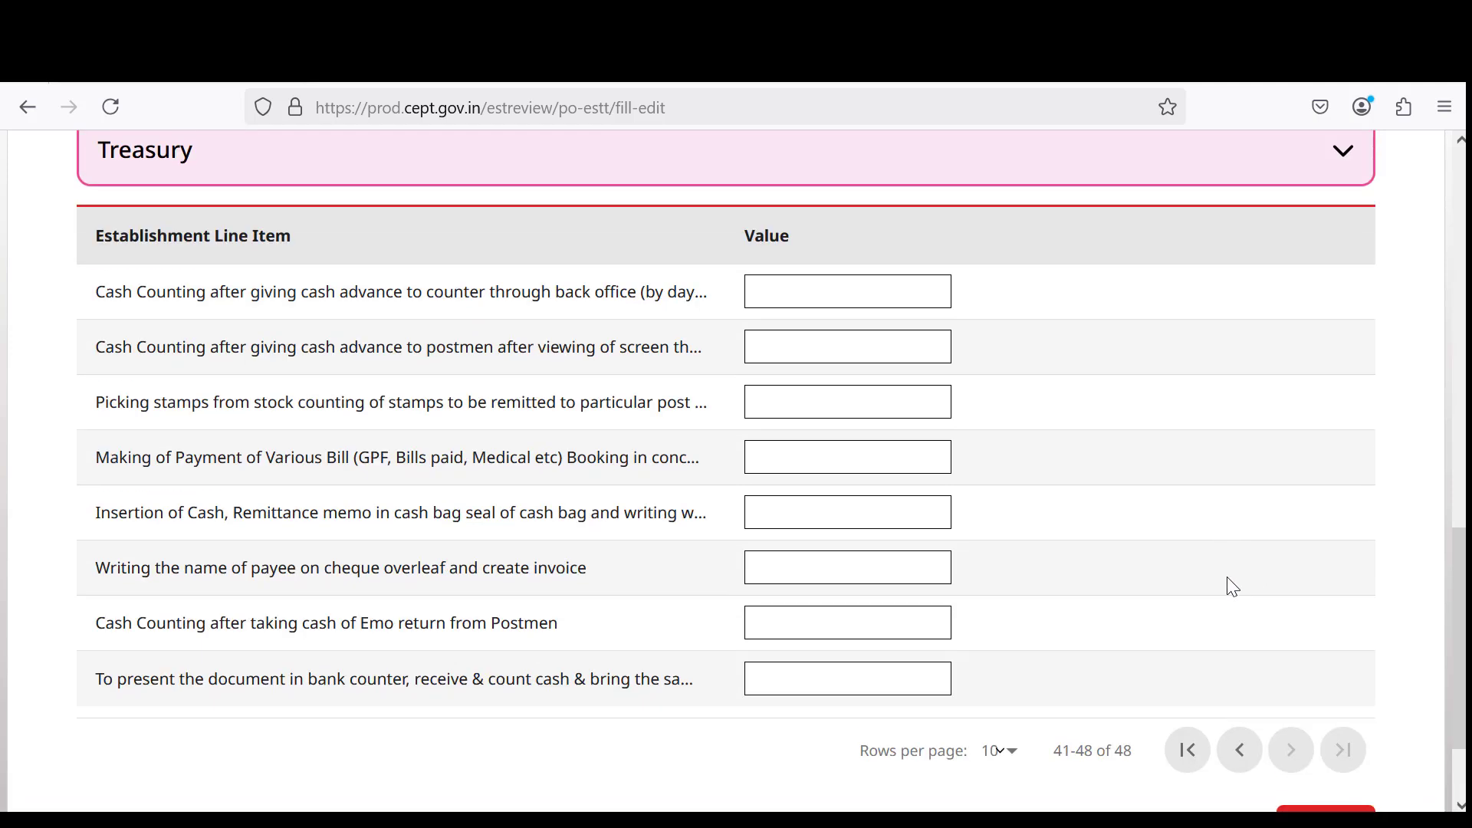
{"action": "scroll", "coordinate": [1228, 585], "scroll_direction": "down", "scroll_amount": 2}
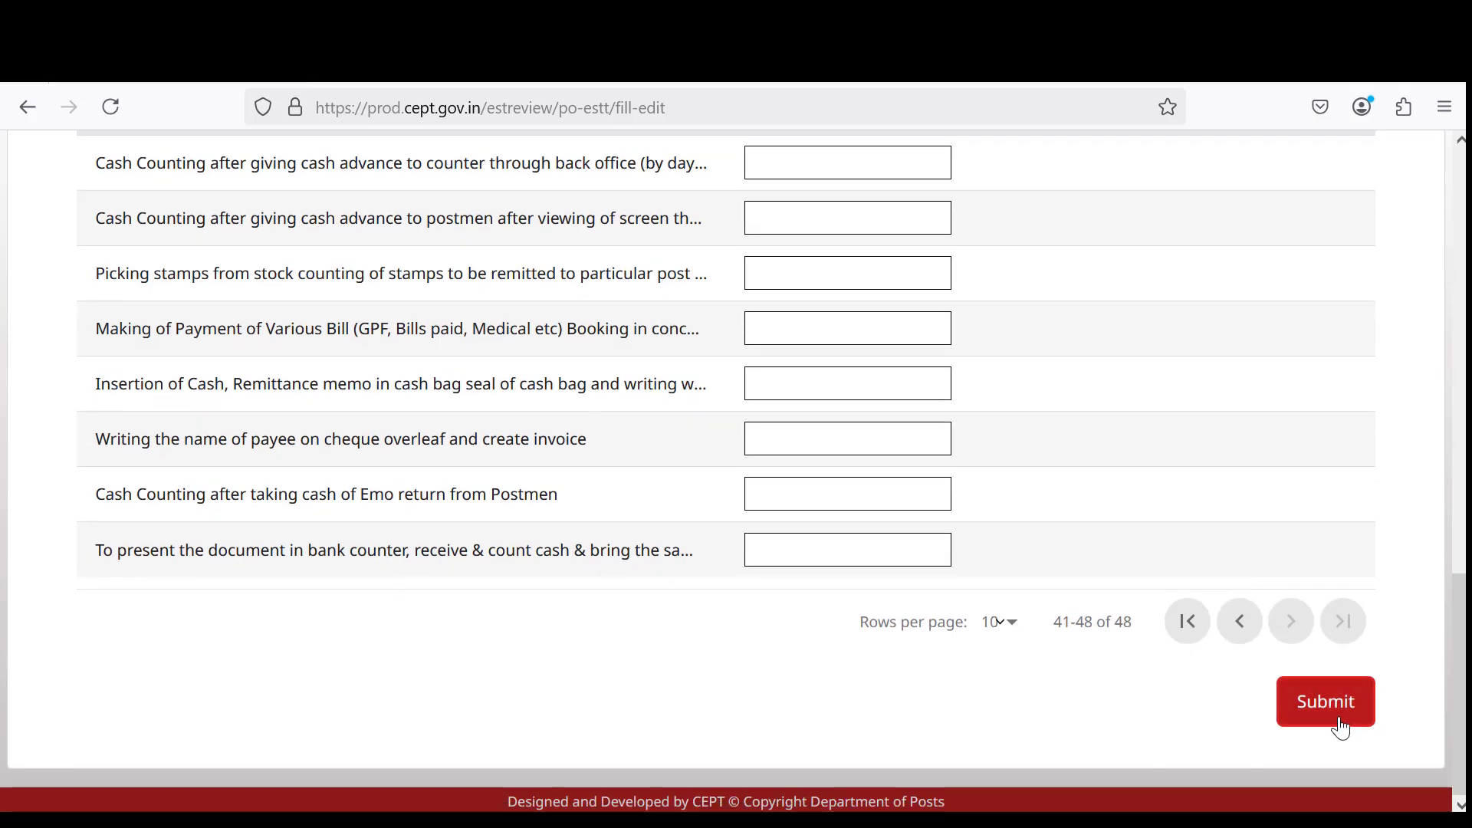
{"action": "scroll", "coordinate": [1226, 307], "scroll_direction": "up", "scroll_amount": 5}
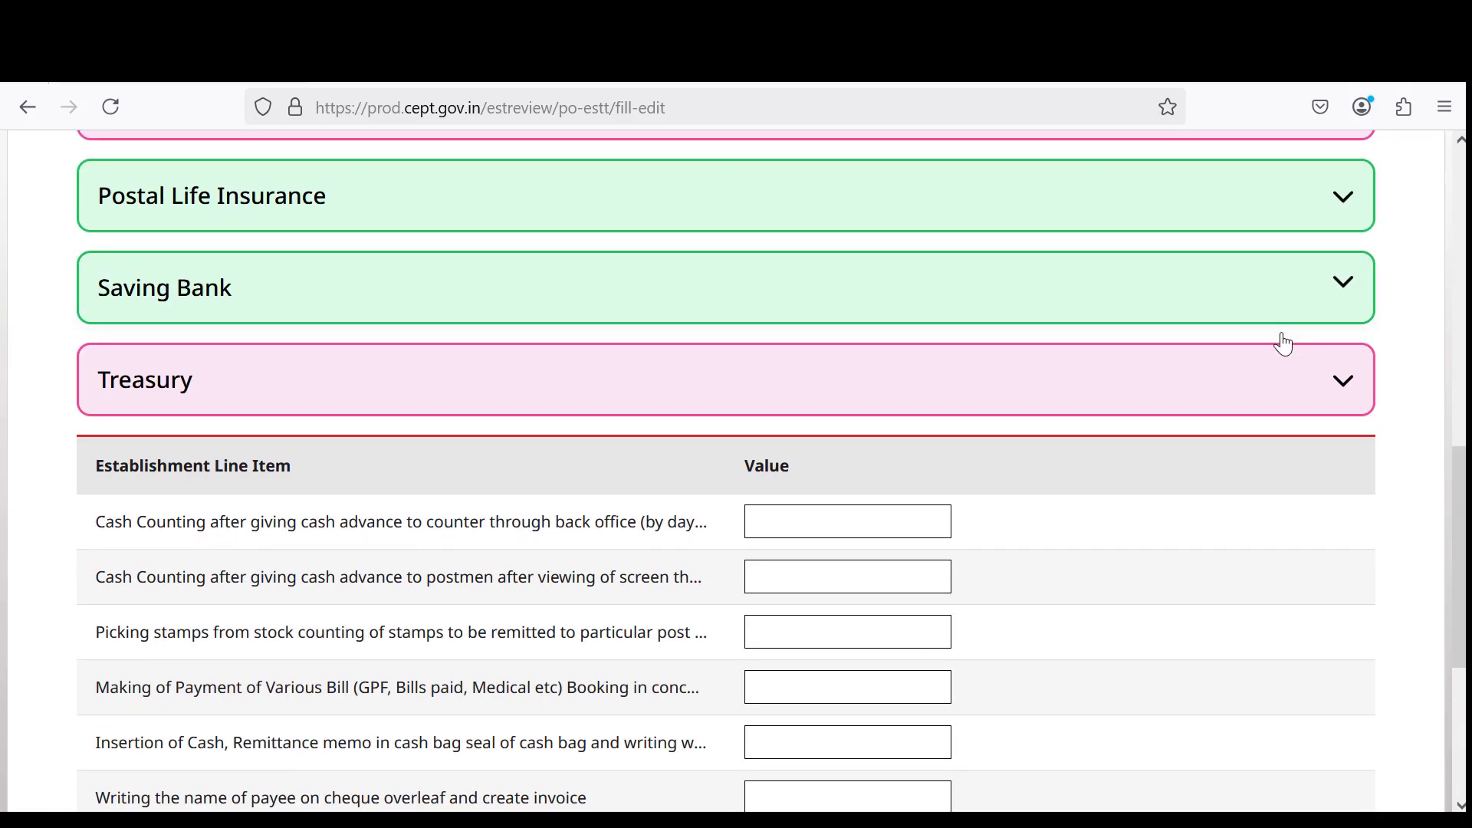
{"action": "left_click", "coordinate": [1344, 383]}
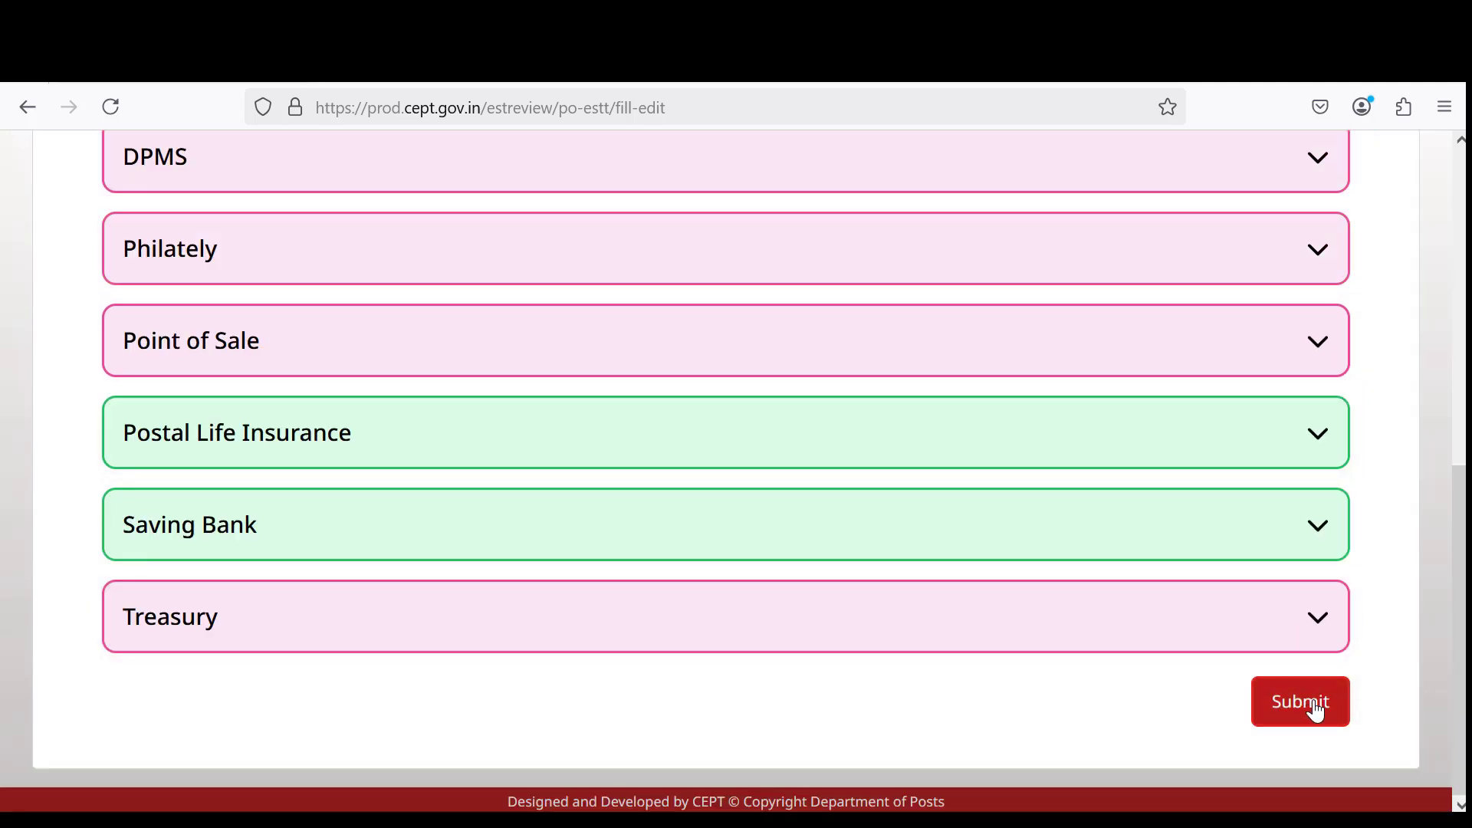